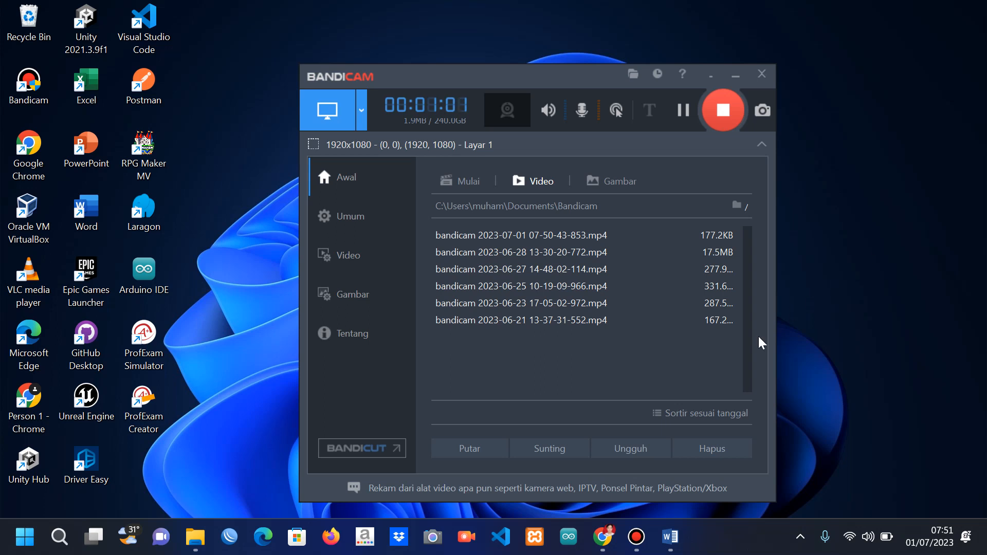
Switch to Chrome and search the web for ganttproject.
left_click(603, 537)
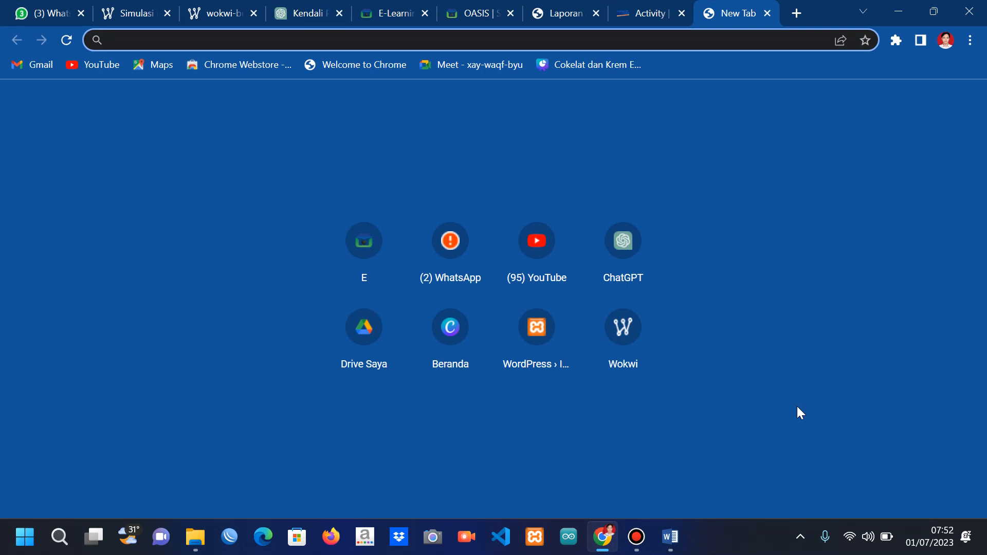
left_click(637, 537)
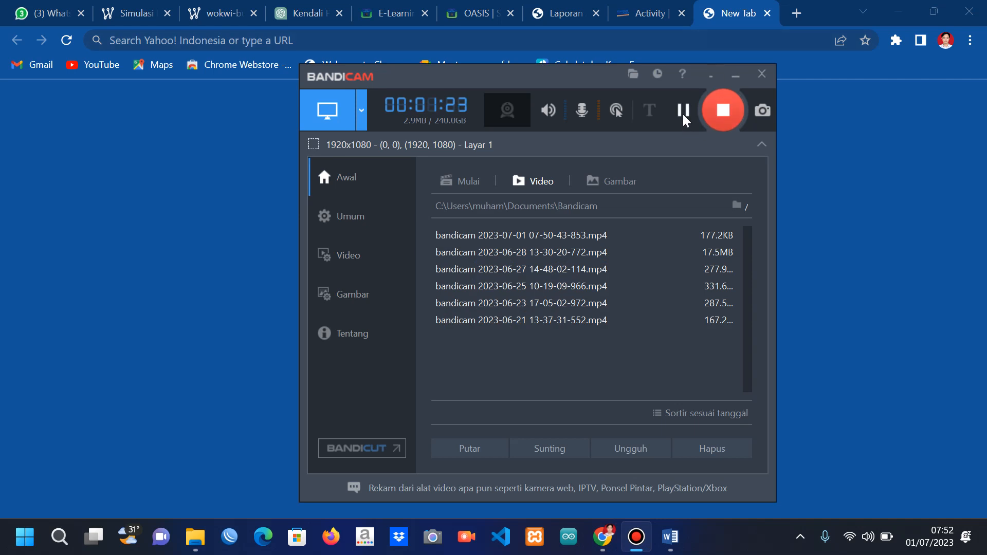
left_click(881, 225)
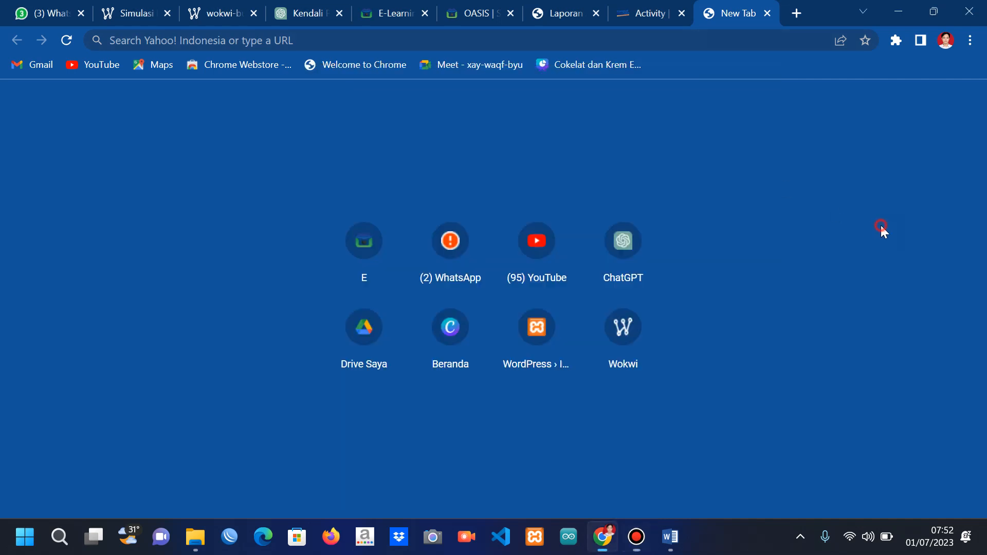
left_click(327, 44)
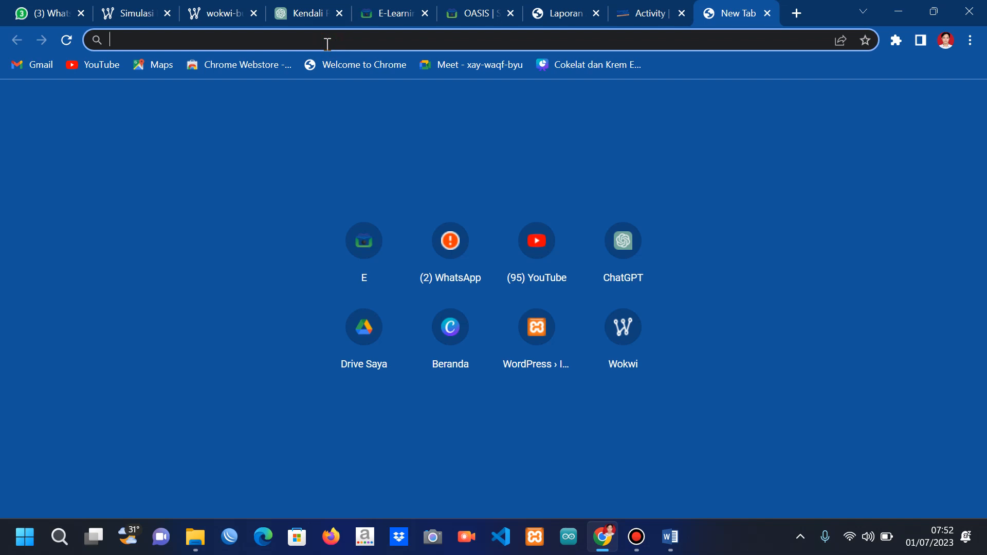
type("GANTT")
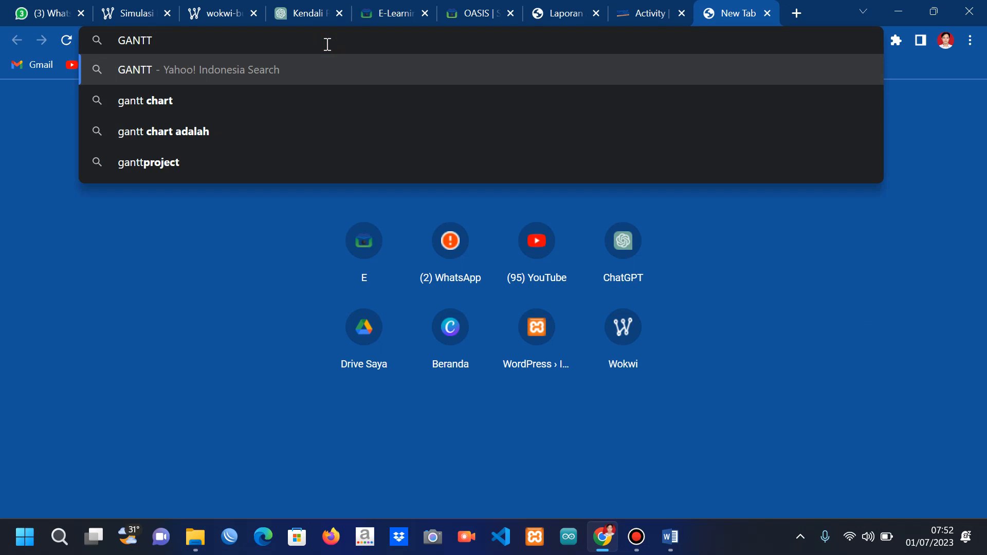
left_click(186, 161)
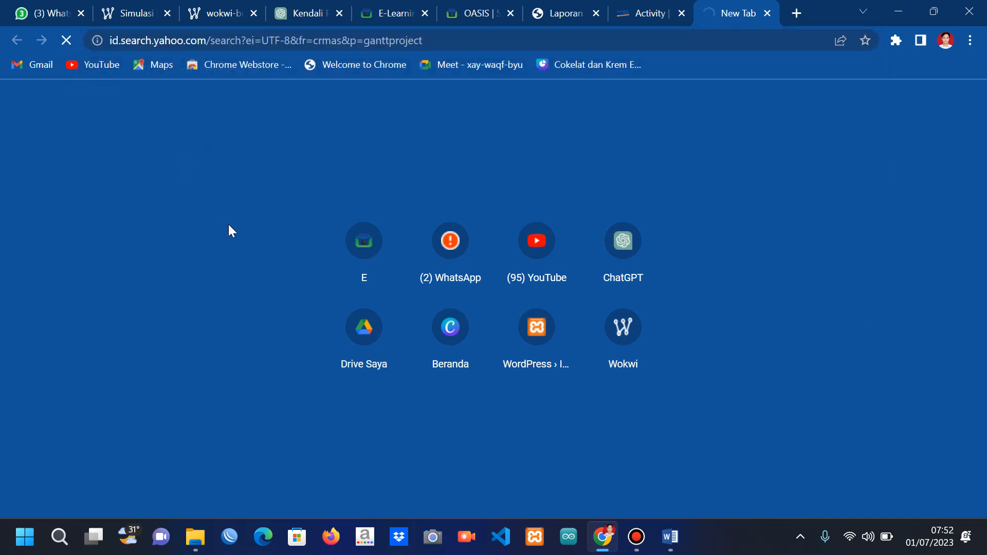
left_click(636, 537)
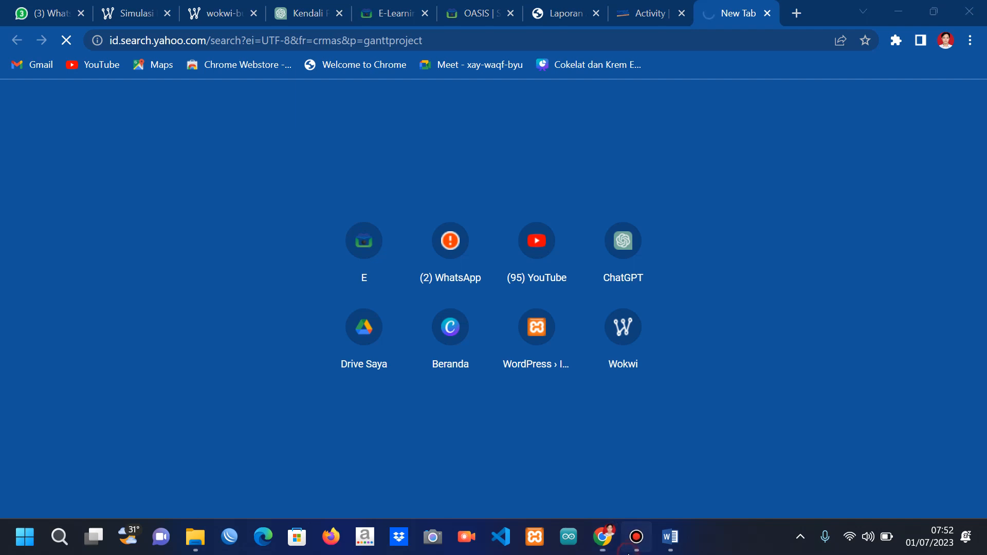
left_click_drag(680, 110, 869, 123)
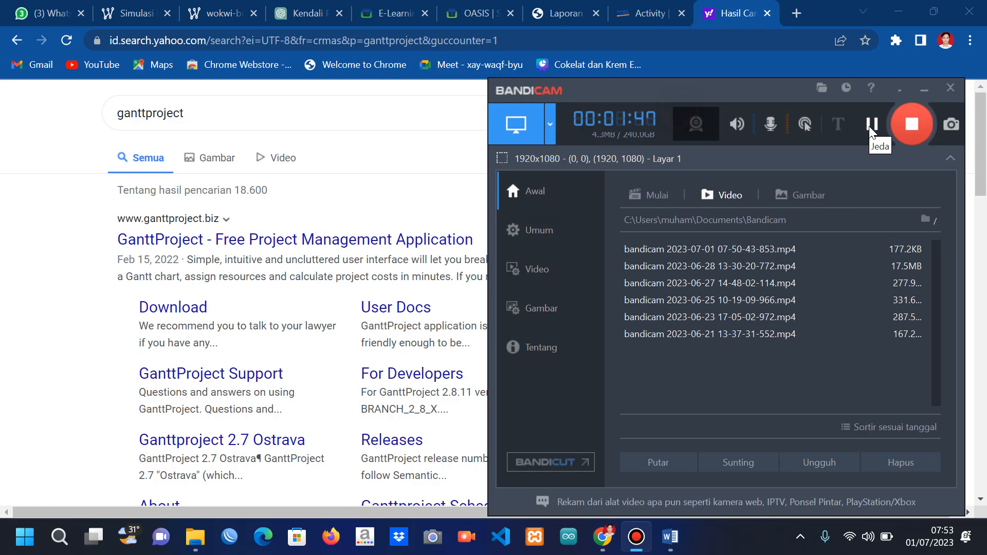
left_click(403, 154)
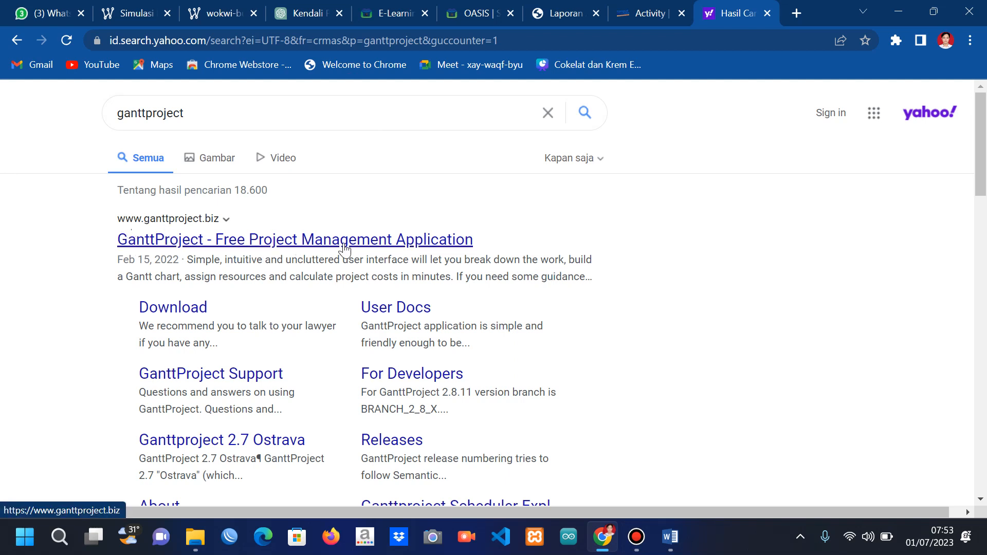
Open the GanttProject website from the search results and go to the GanttProject 3.2 download page, dismissing the pop-up ad.
left_click(187, 249)
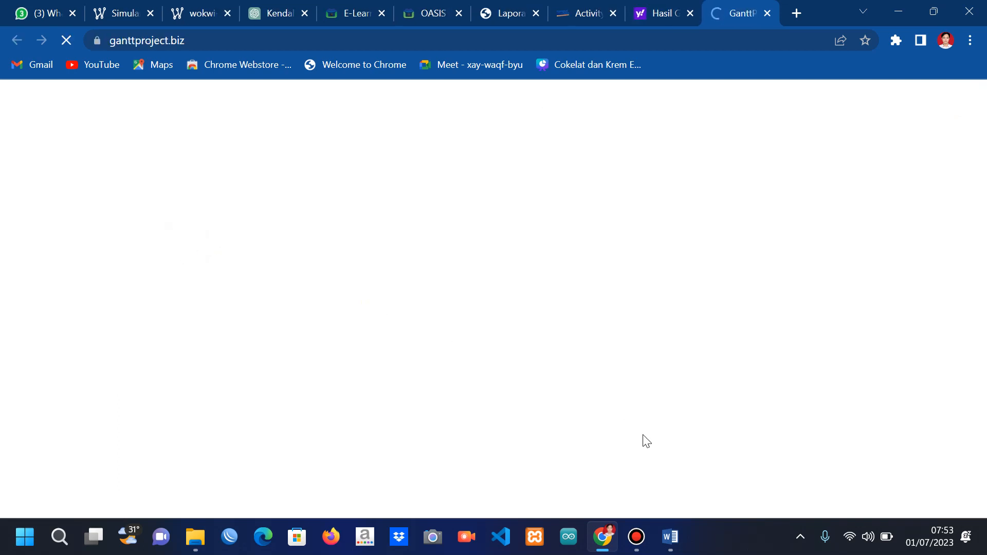
left_click(636, 540)
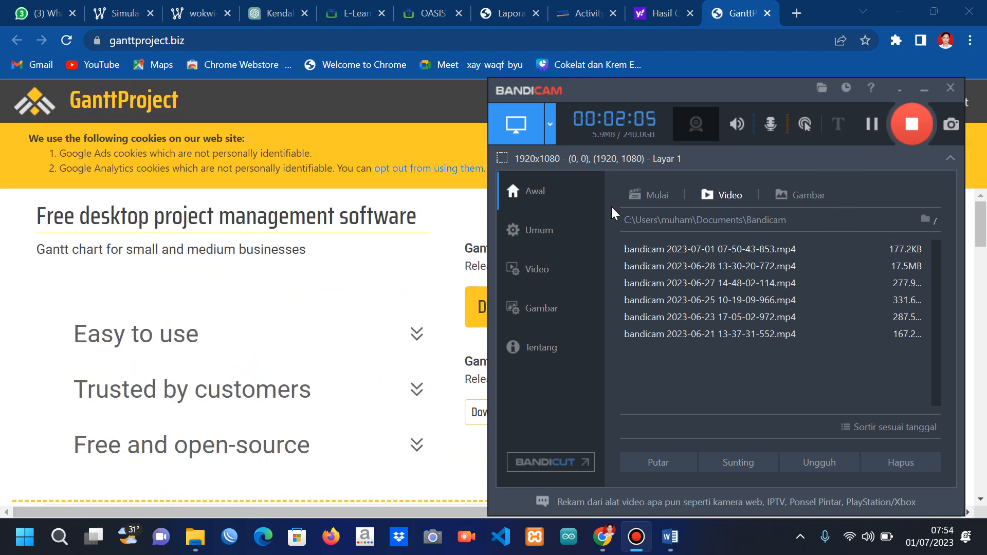
left_click(444, 252)
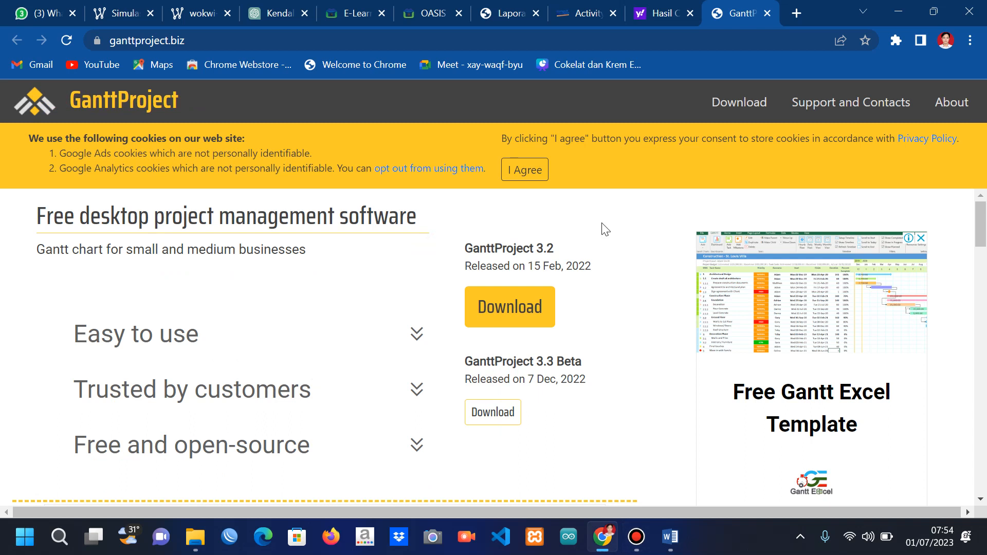
left_click(513, 324)
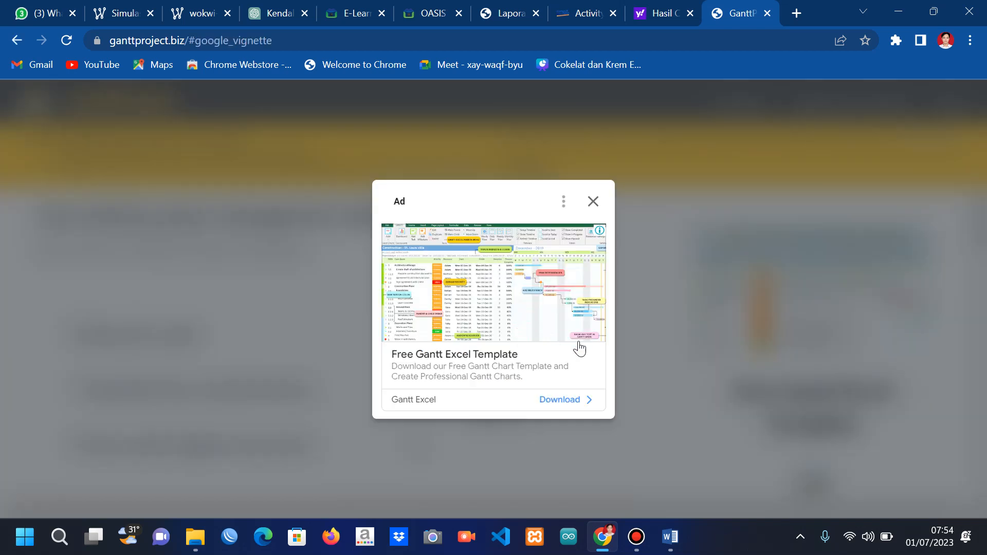
left_click(593, 202)
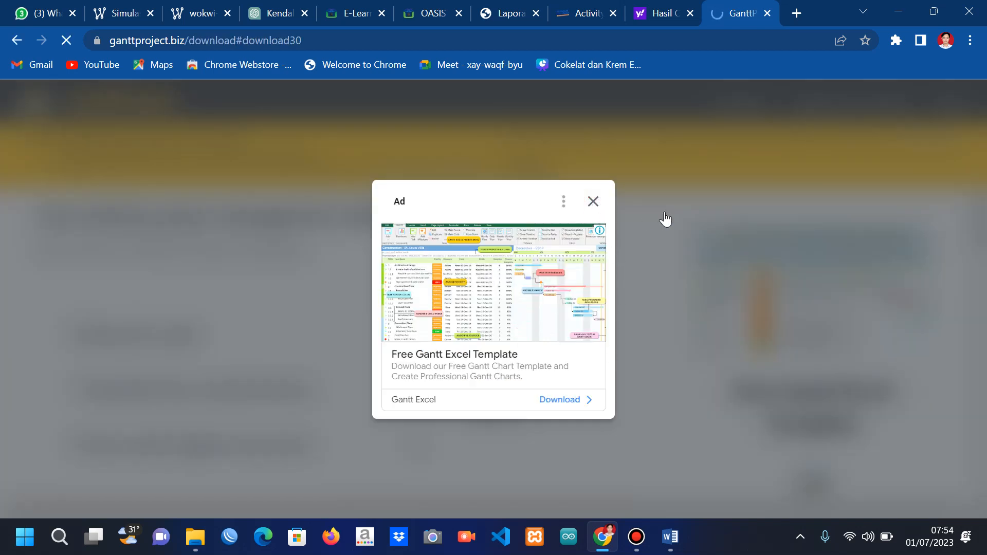
left_click(593, 202)
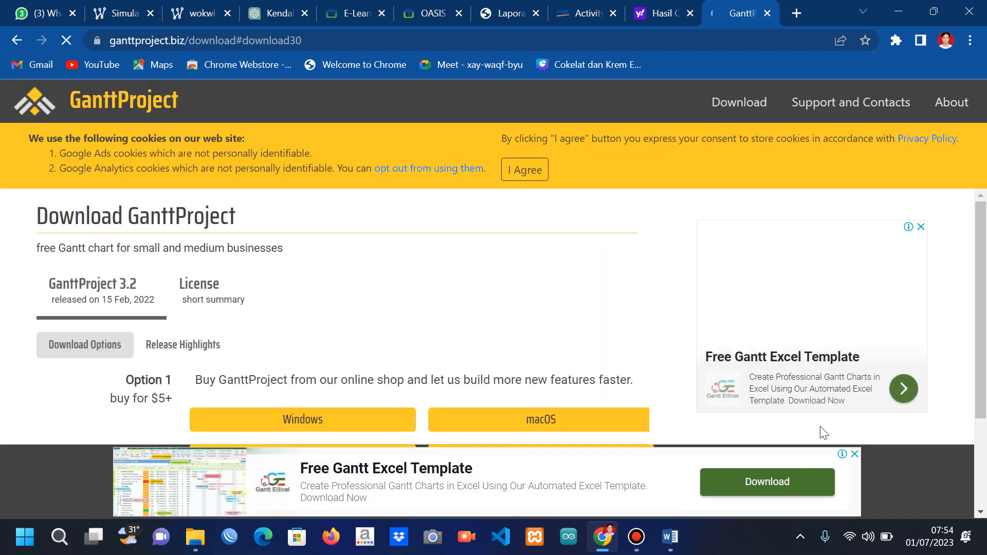
Choose the free download option for GanttProject 3.2 and download its Windows installer.
scroll(868, 383, "down", 3)
left_click(854, 322)
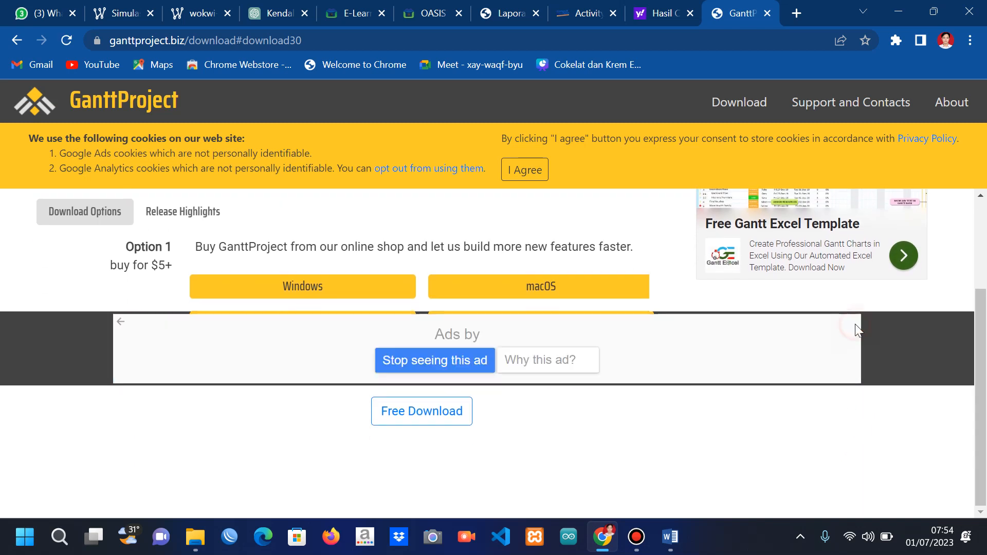
left_click_drag(986, 340, 985, 272)
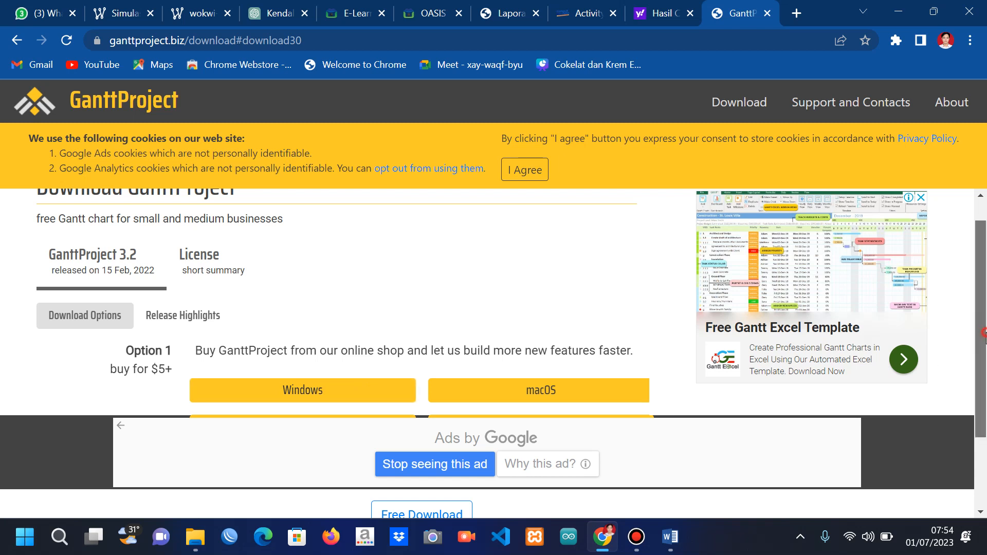
scroll(432, 442, "down", 2)
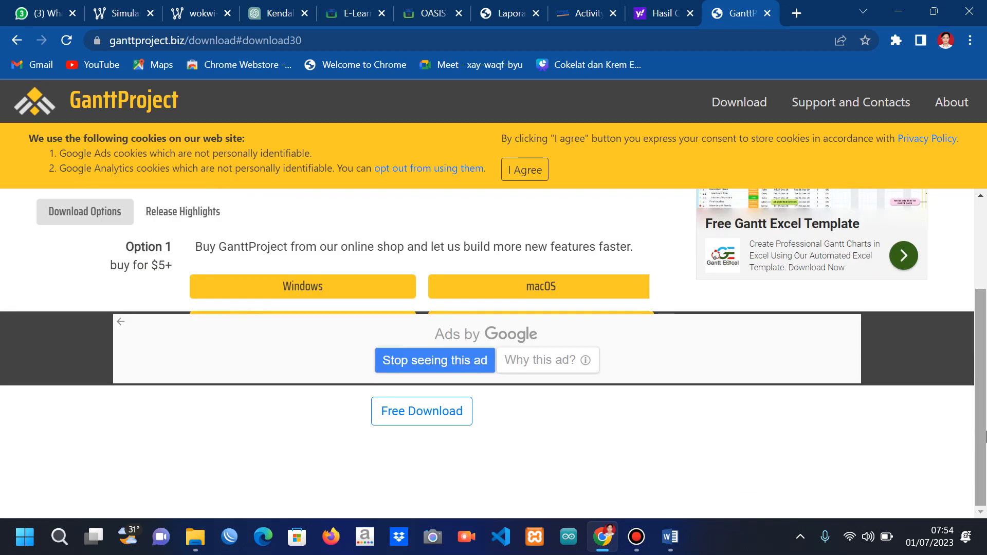
left_click(414, 414)
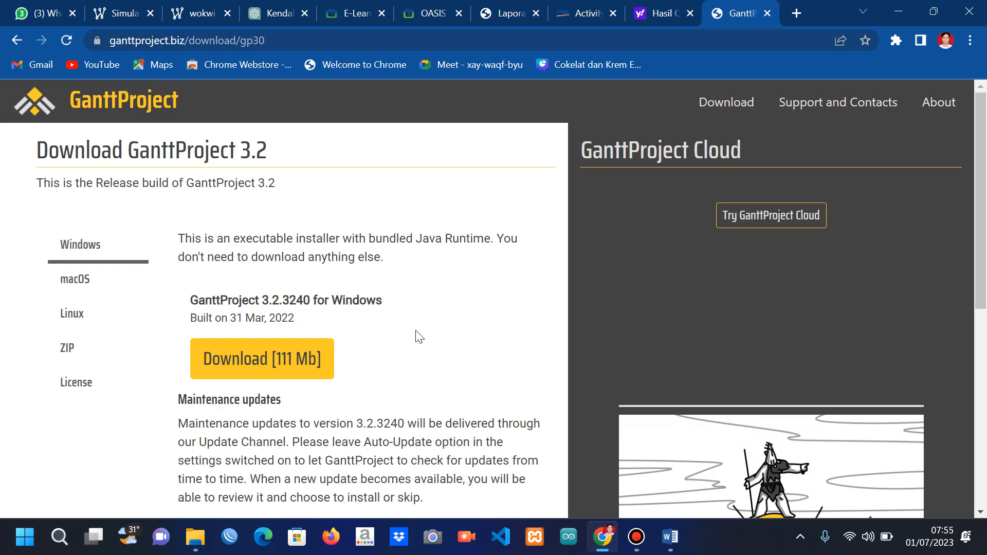
mouse_move(982, 206)
left_mouse_down()
mouse_move(985, 399)
mouse_move(984, 204)
left_mouse_up()
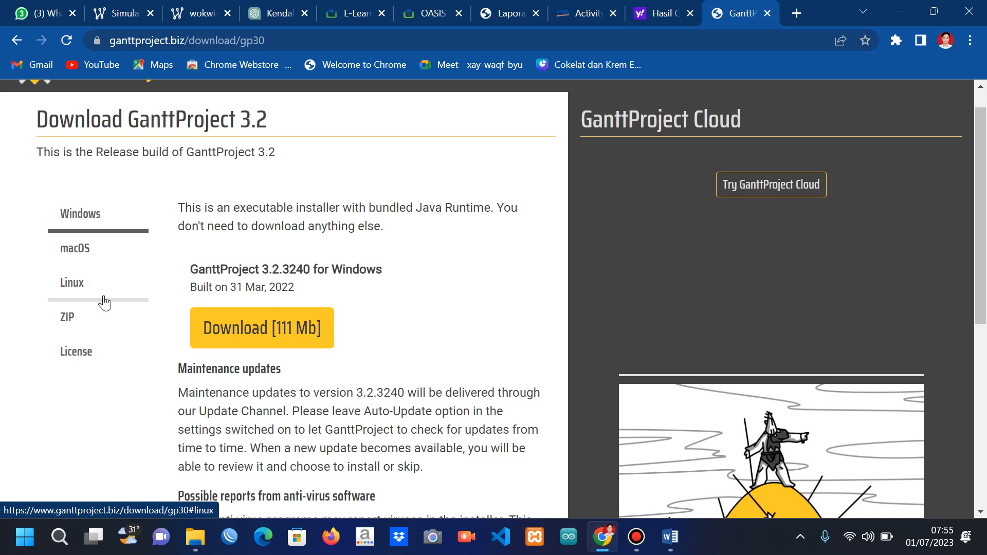
left_click(288, 339)
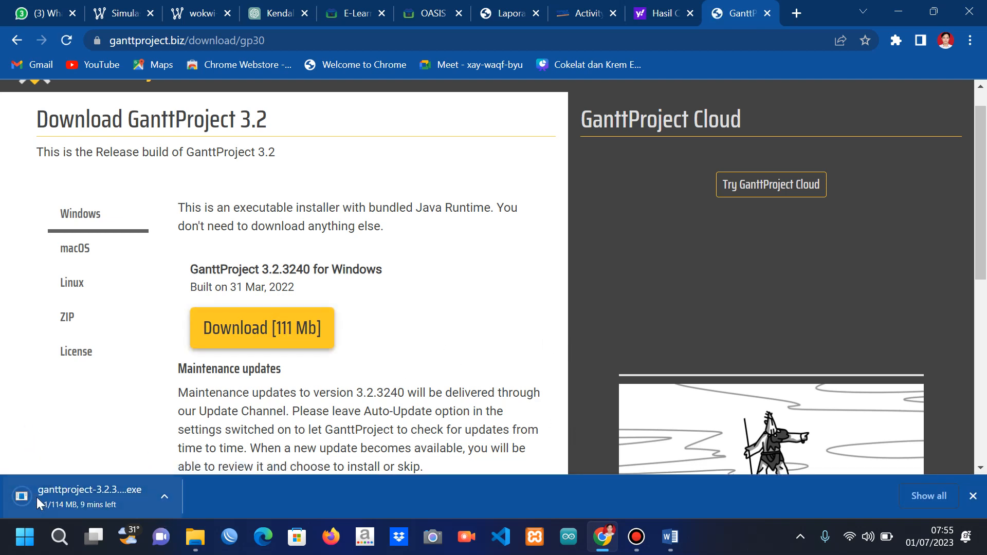
left_click(637, 537)
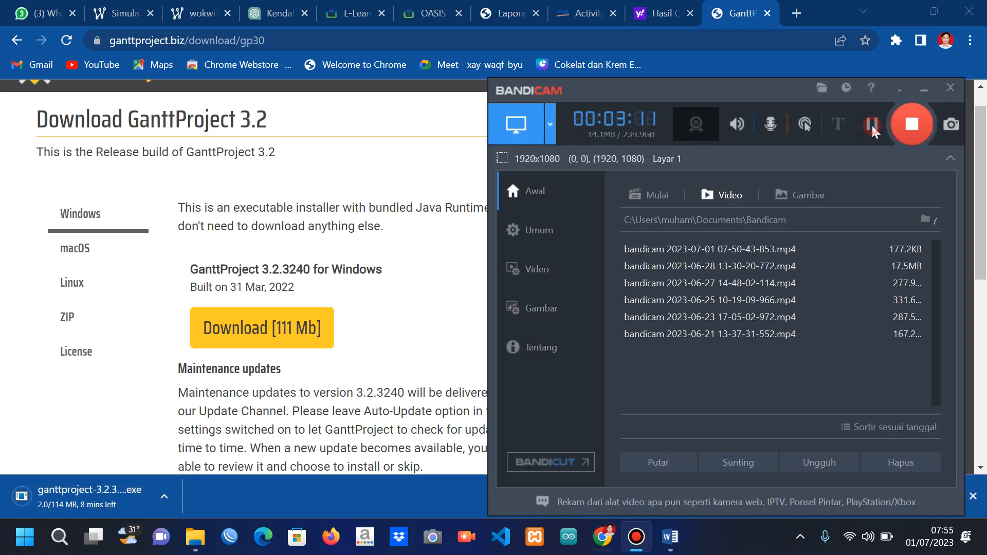
left_click(873, 124)
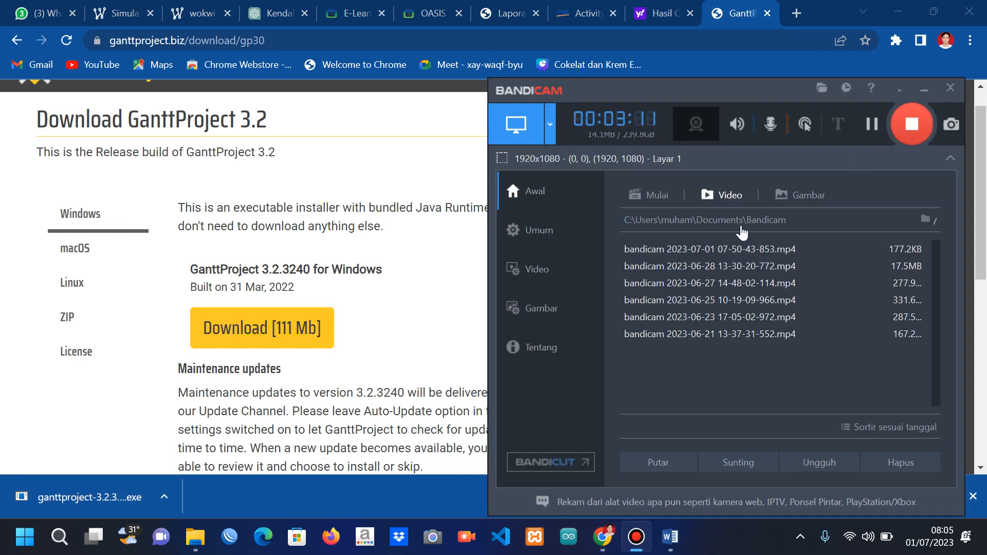
left_click(419, 381)
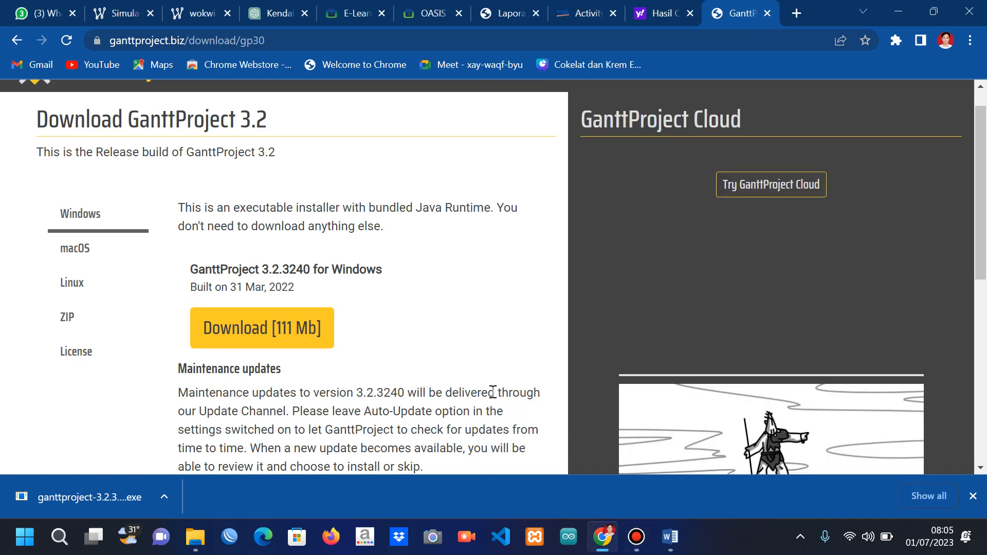
left_click_drag(492, 392, 486, 360)
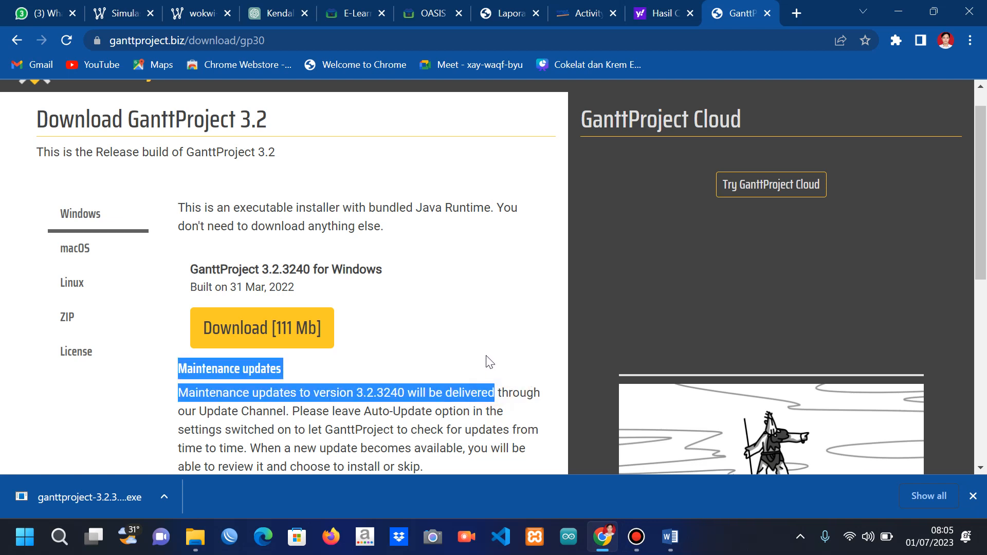
left_click(487, 358)
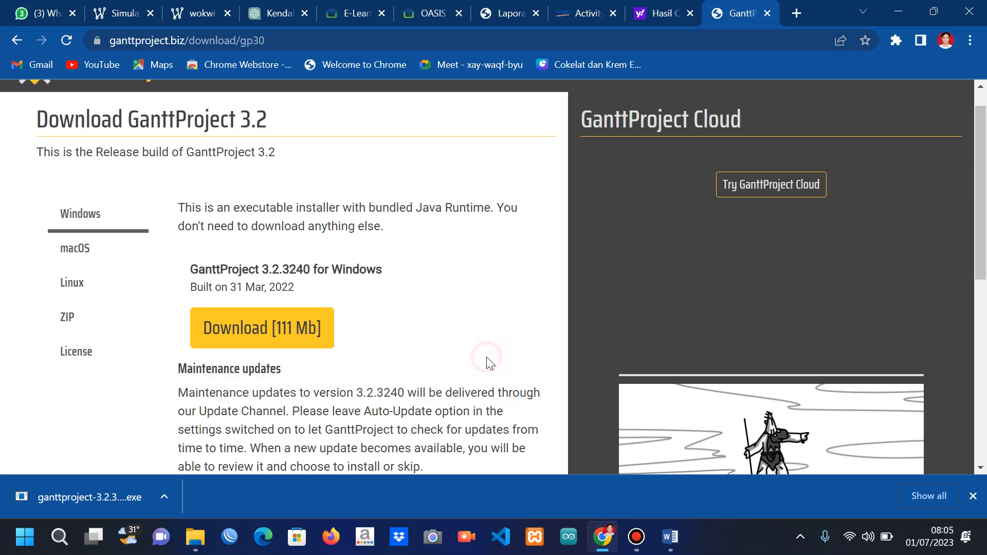
Show the downloaded installer in its folder and run ganttproject-3.2.3240.
left_click(166, 496)
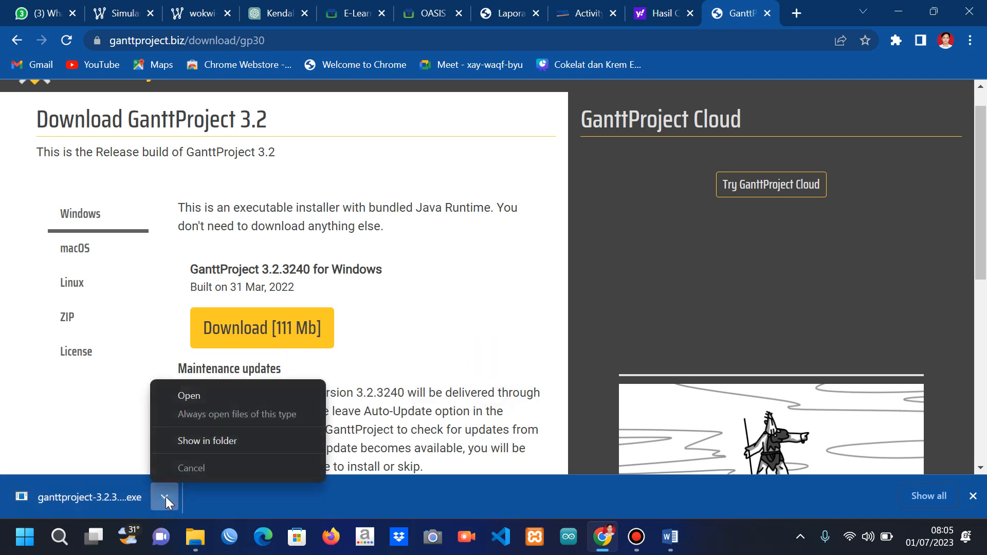
left_click(233, 441)
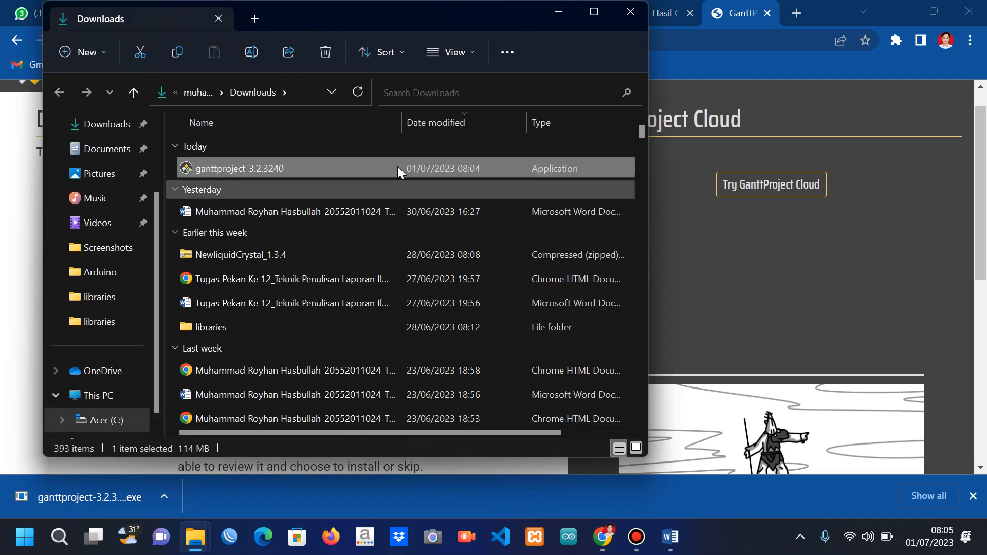
double_click(261, 168)
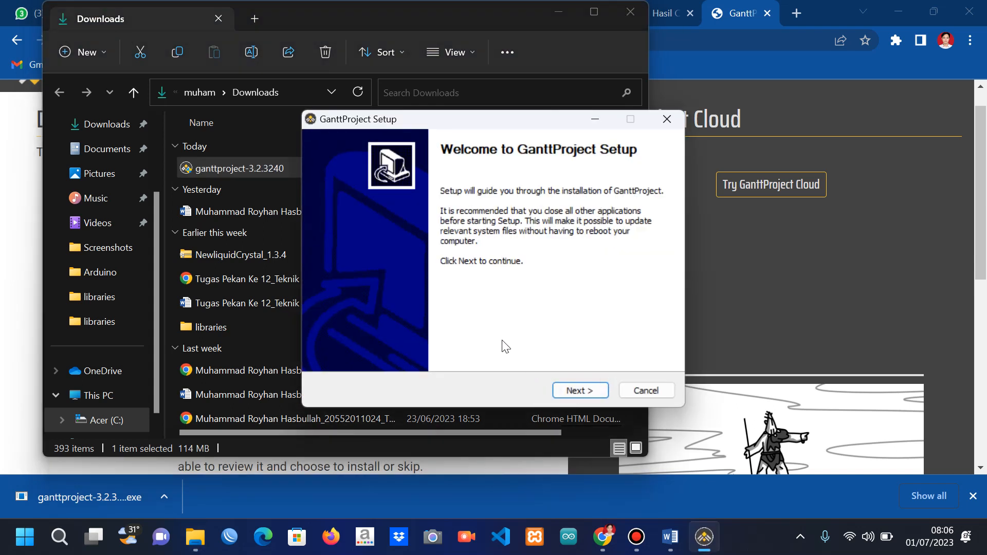
Accept the license and install GanttProject with the default components into C:\Program Files (x86)\GanttProject-3.2.
left_click(571, 392)
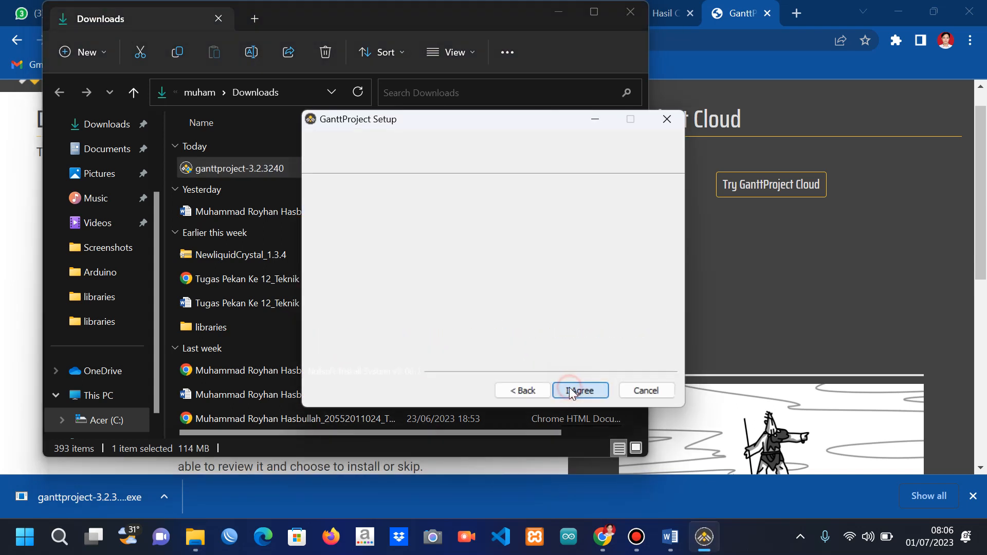
left_click(599, 394)
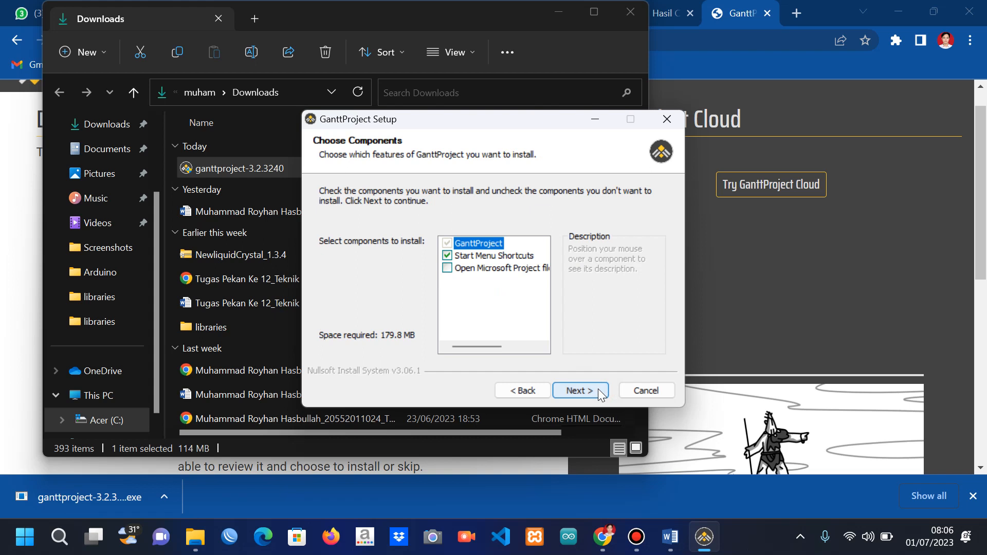
left_click(596, 393)
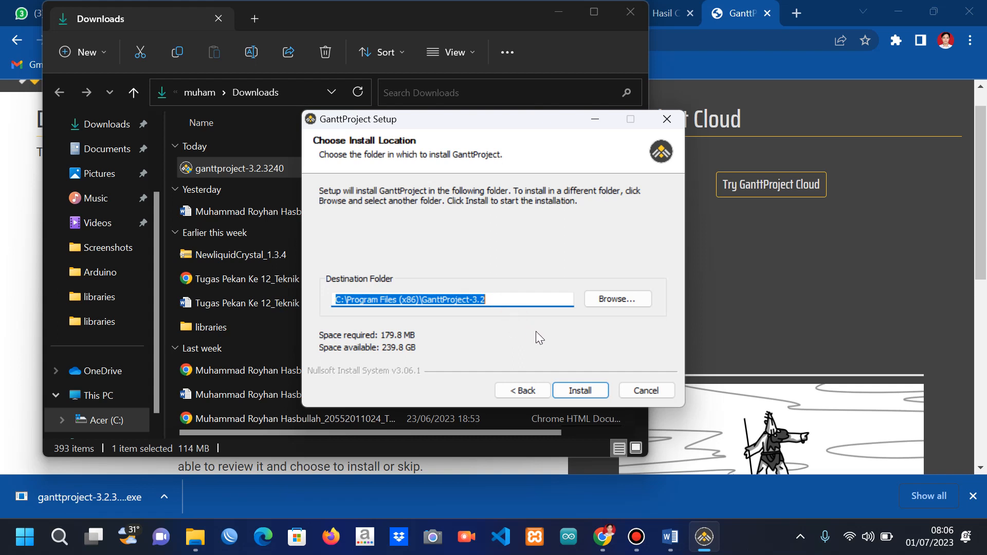
left_click(597, 393)
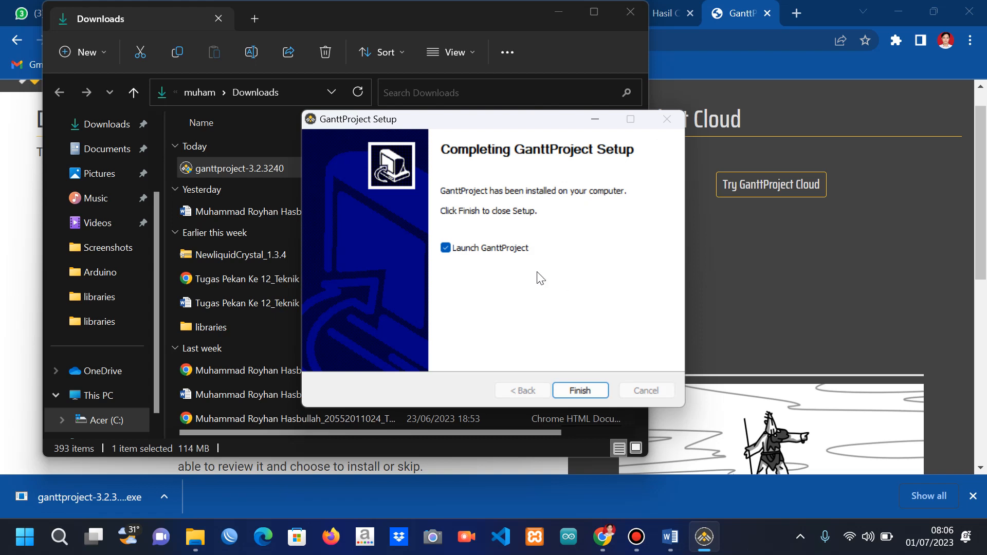
Finish the setup with Launch GanttProject enabled and skip the available updates.
left_click(588, 388)
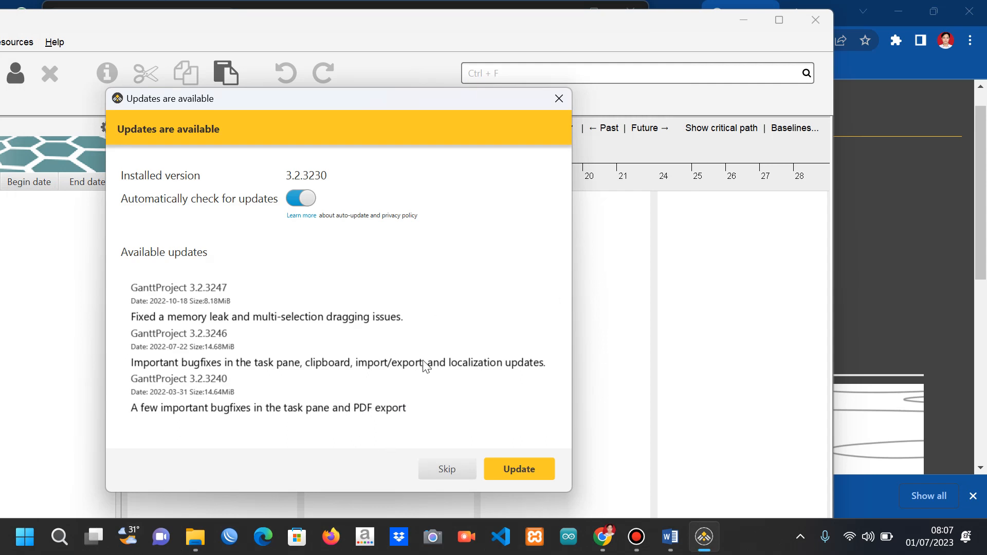
left_click(434, 469)
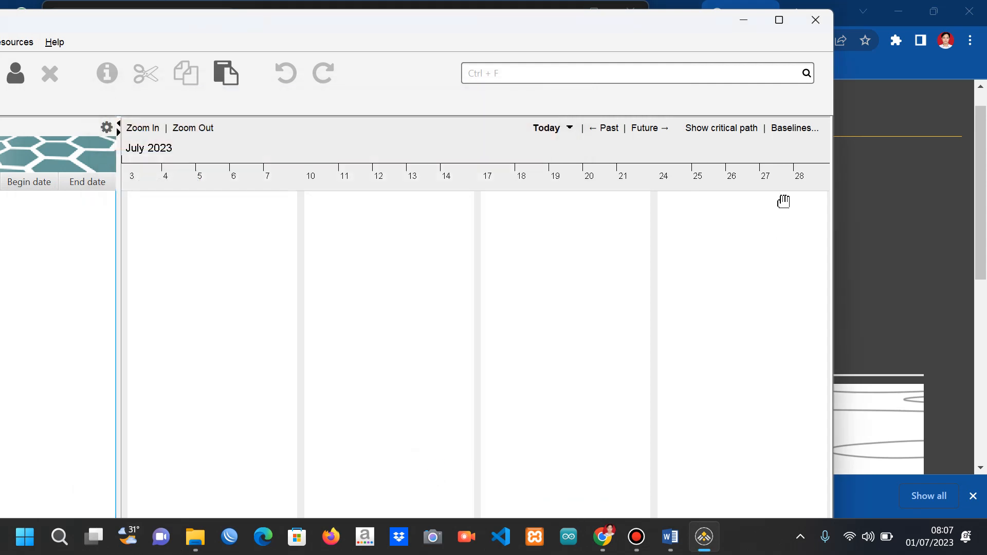
Maximize the GanttProject window.
left_click(779, 19)
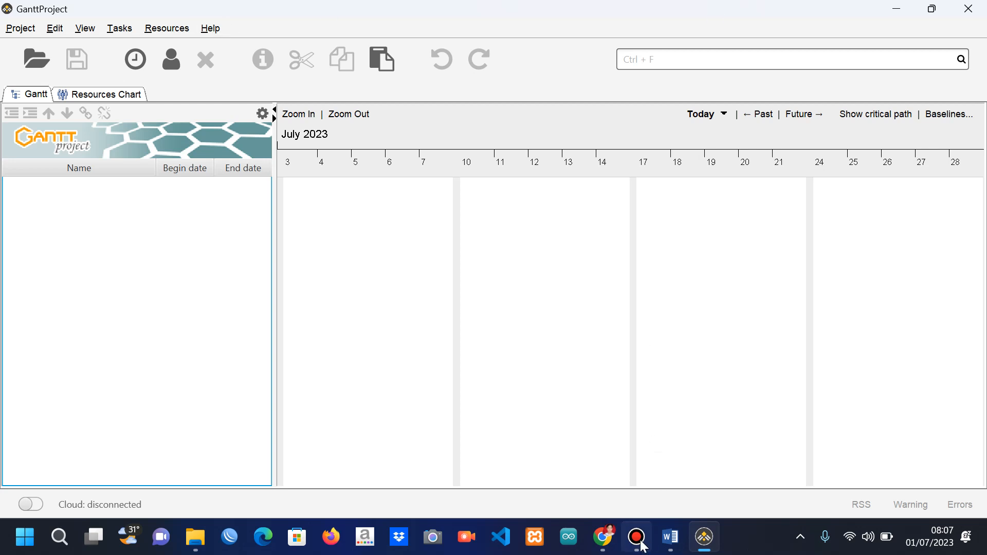
left_click(637, 538)
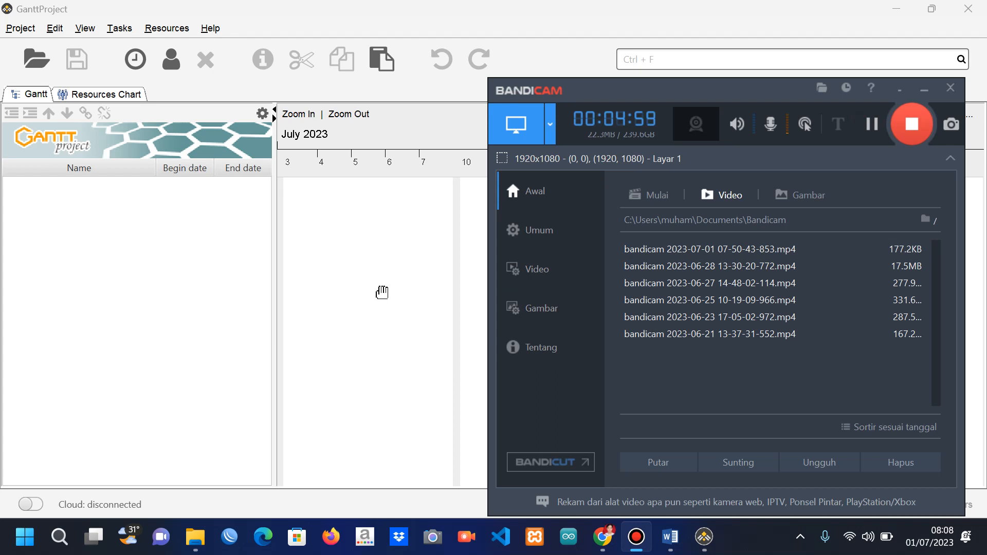
left_click(382, 293)
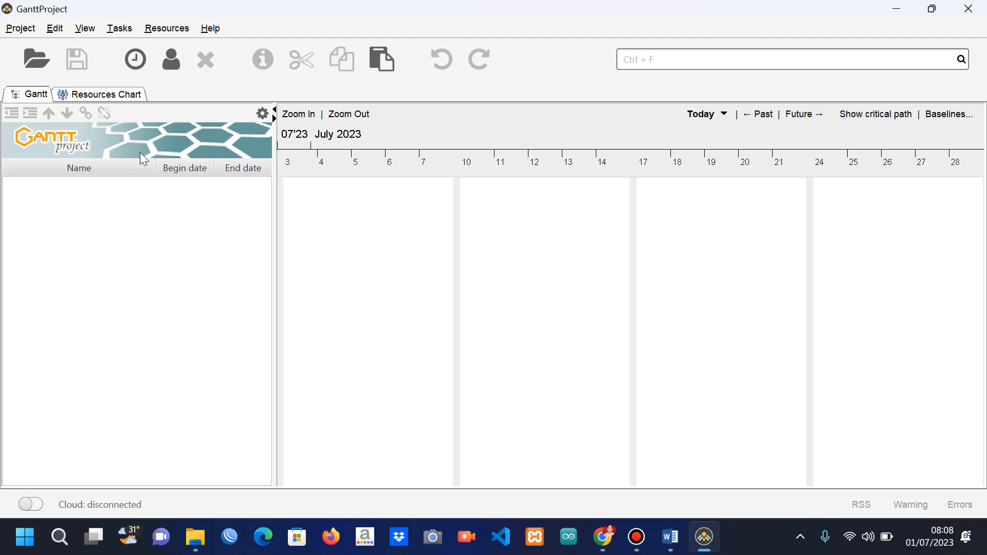
Create a new project named "Pembuatan Produk Fashion Baru" and proceed to the project domain step.
left_click(23, 30)
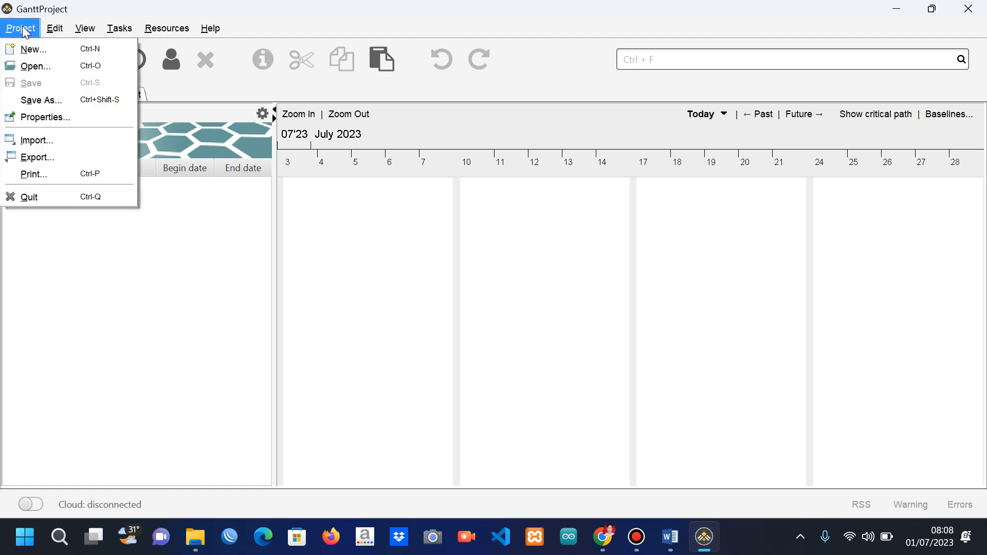
left_click(37, 50)
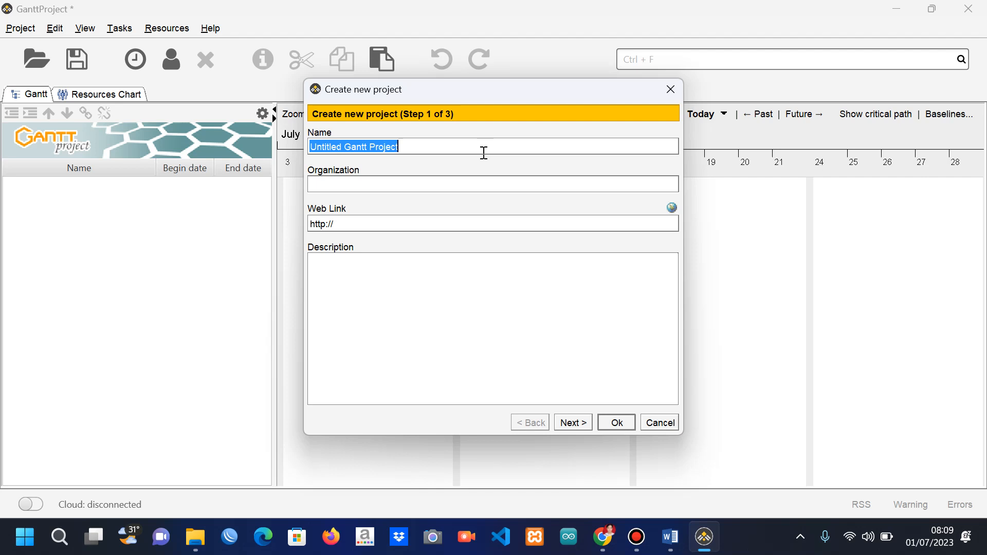
type("p")
type("P")
key("Caps_Lock")
type("e")
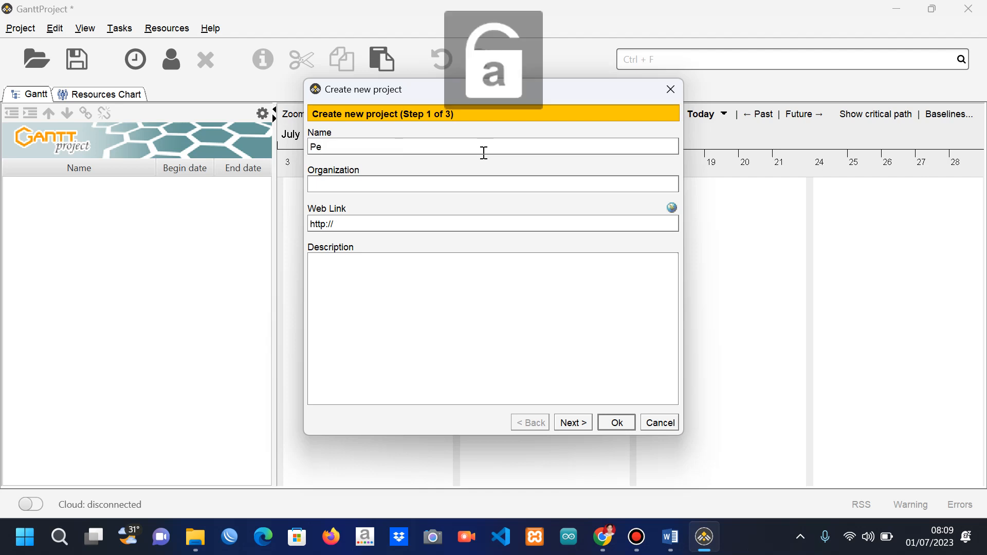
type("mbuatan")
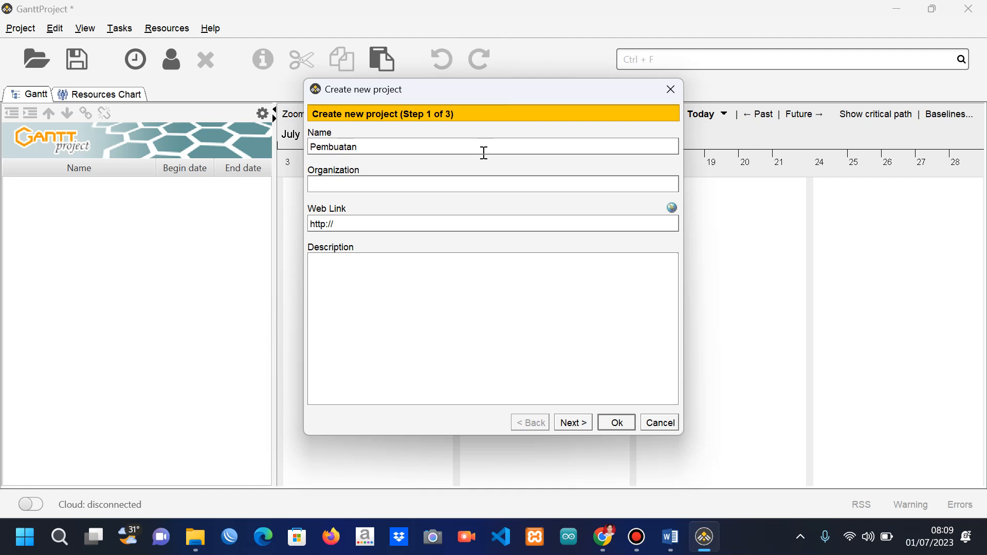
type(" Produk Fashion Ba")
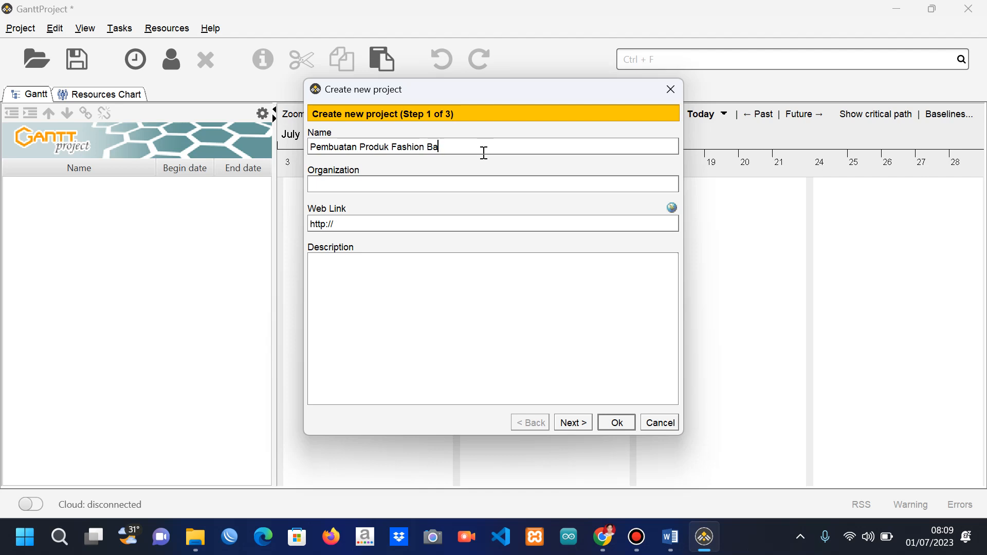
type("ru")
left_click(447, 277)
left_click(578, 428)
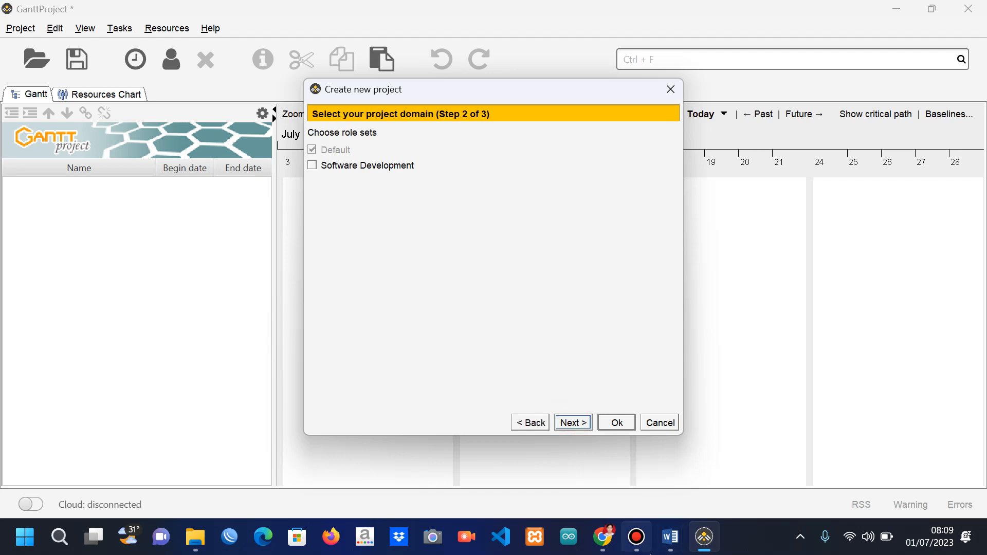
left_click(636, 537)
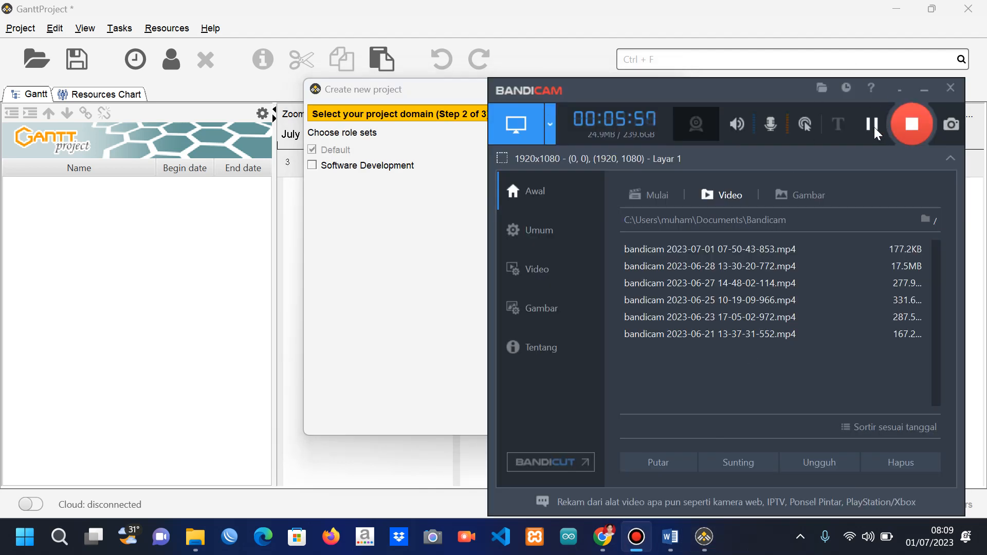
left_click(345, 286)
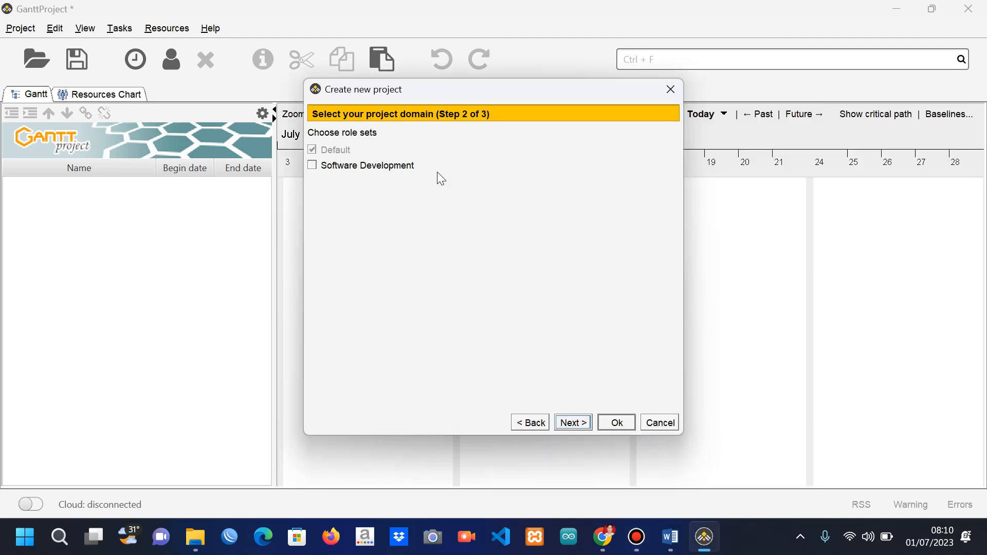
Include the Software Development role set in the new project and continue to the weekend and holiday settings.
mouse_move(393, 167)
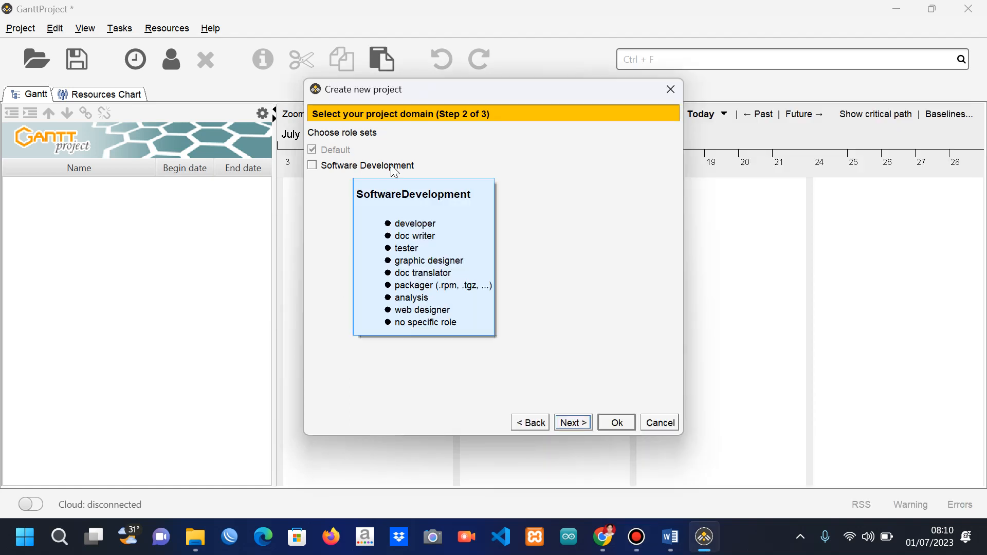
left_click(322, 165)
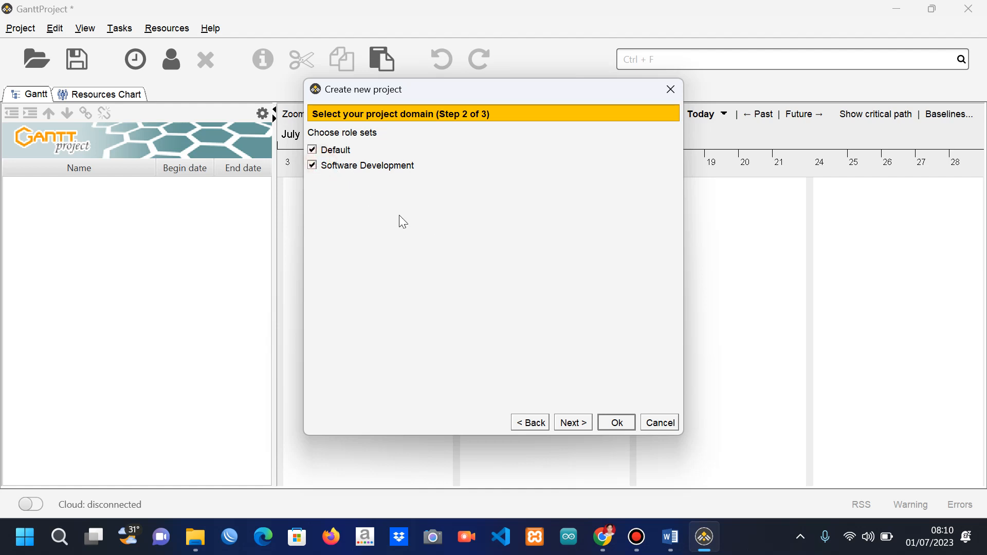
left_click(576, 428)
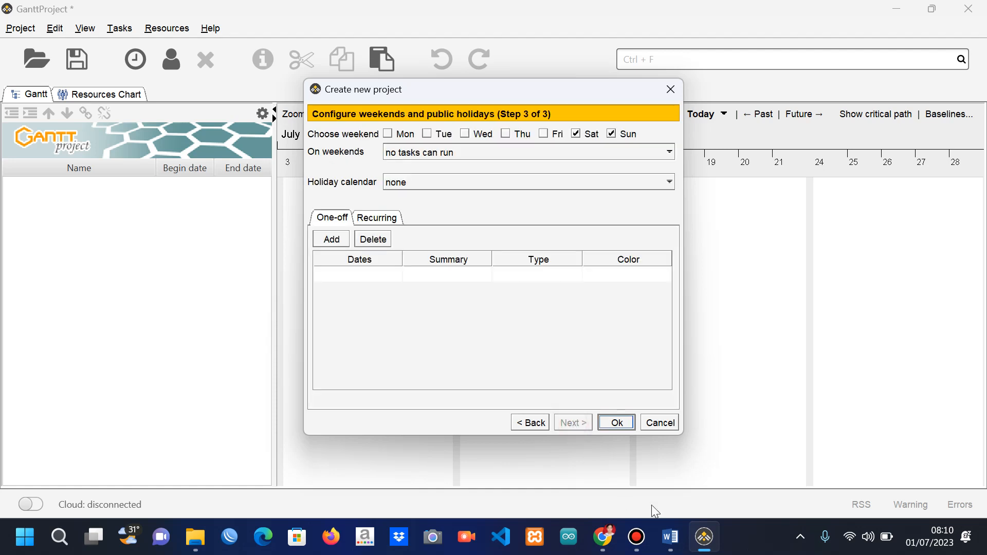
left_click(643, 550)
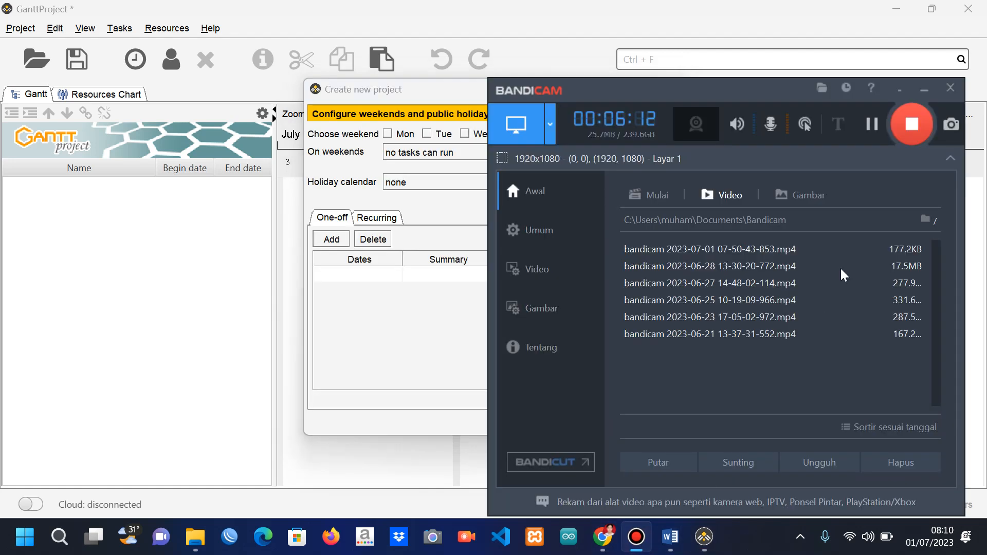
left_click(391, 312)
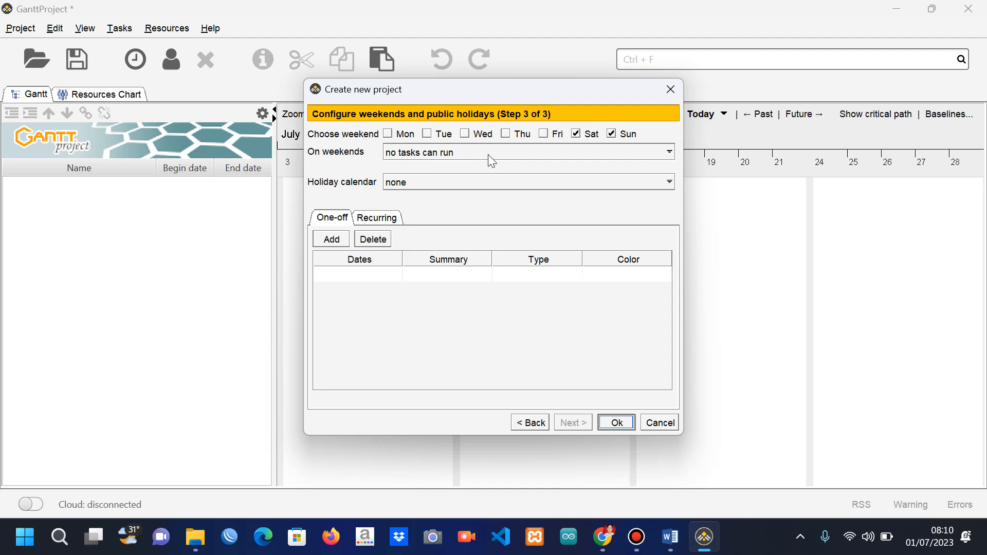
left_click(578, 138)
left_click(578, 135)
left_click(611, 135)
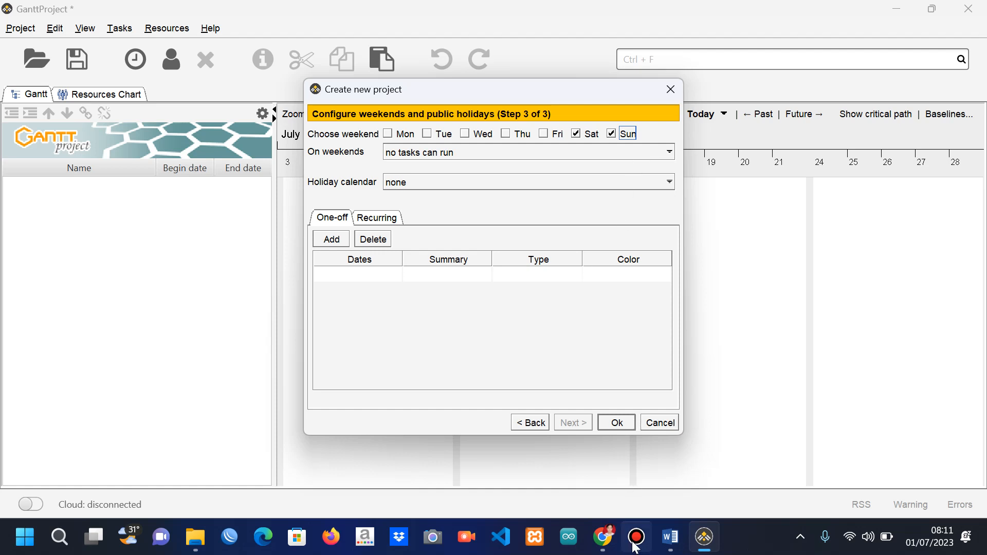
left_click(637, 537)
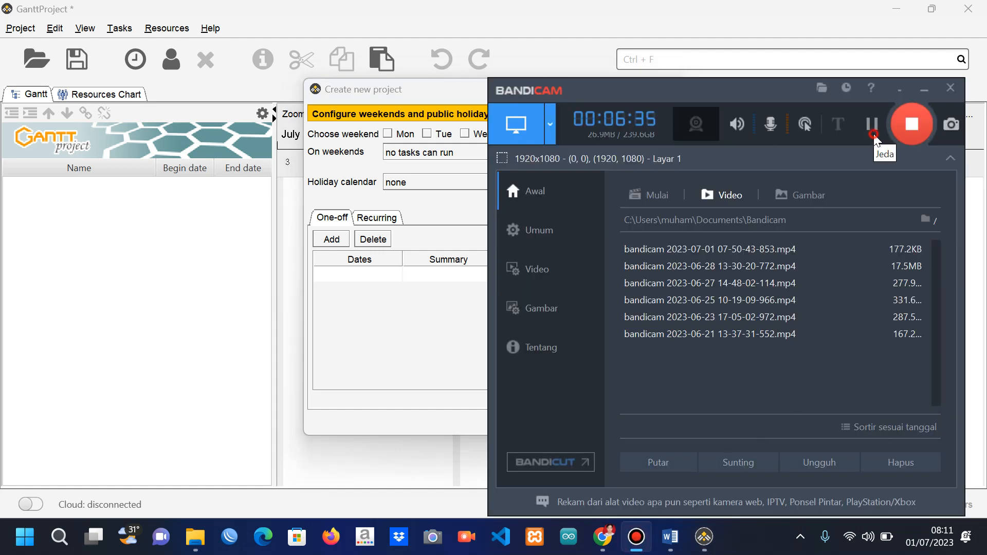
left_click(394, 353)
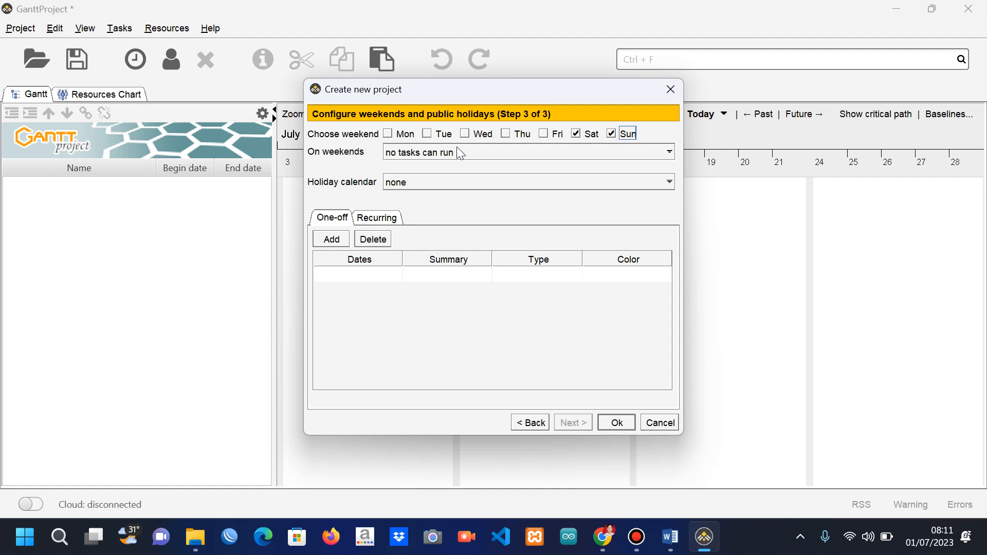
Make Sunday the only weekend day and set the holiday calendar to Custom.
left_click(575, 135)
left_click(612, 135)
left_click(612, 134)
left_click(517, 188)
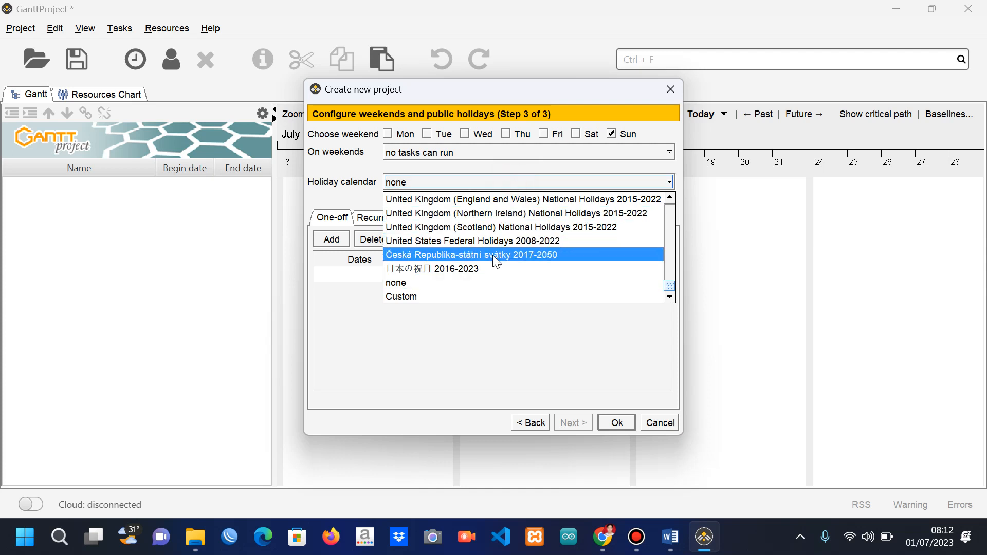
left_click(471, 304)
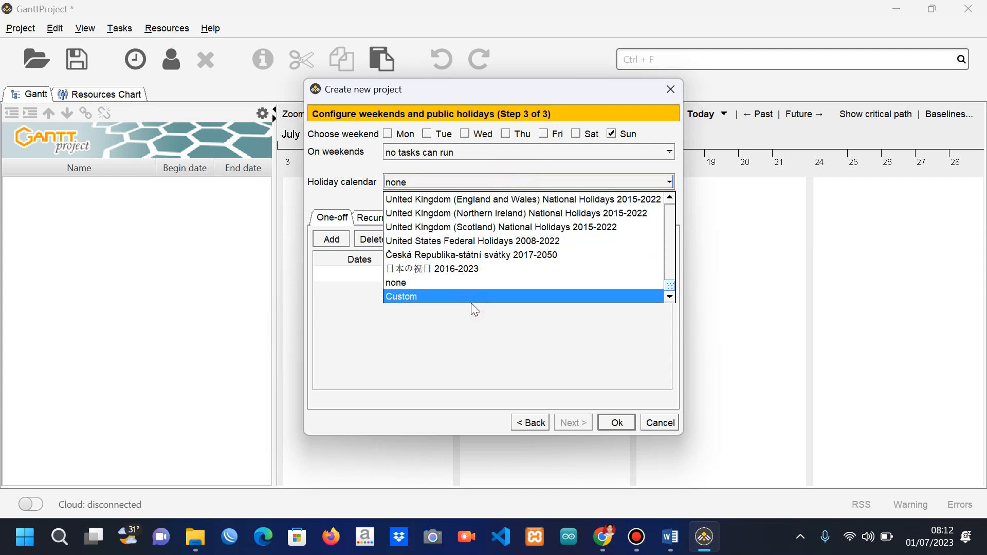
left_click(467, 294)
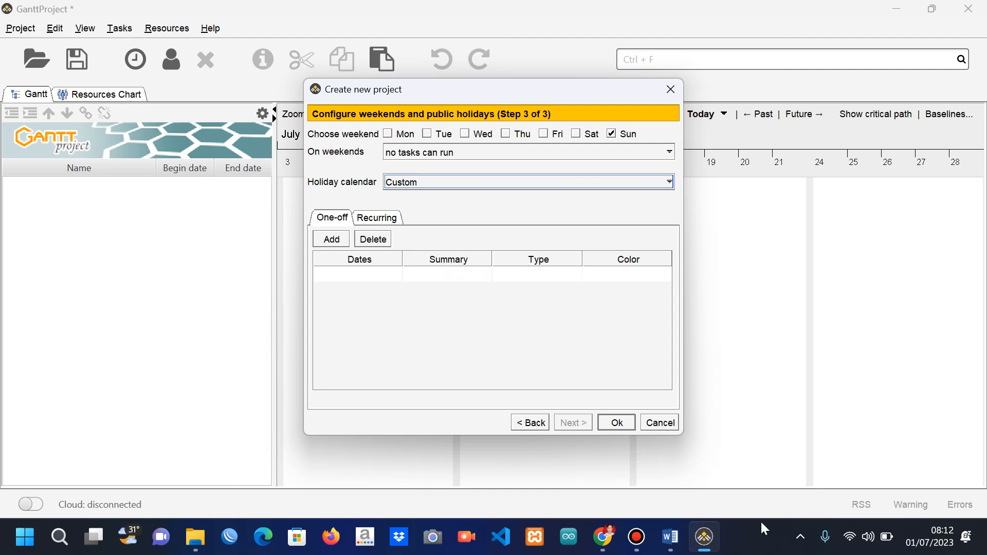
left_click(641, 548)
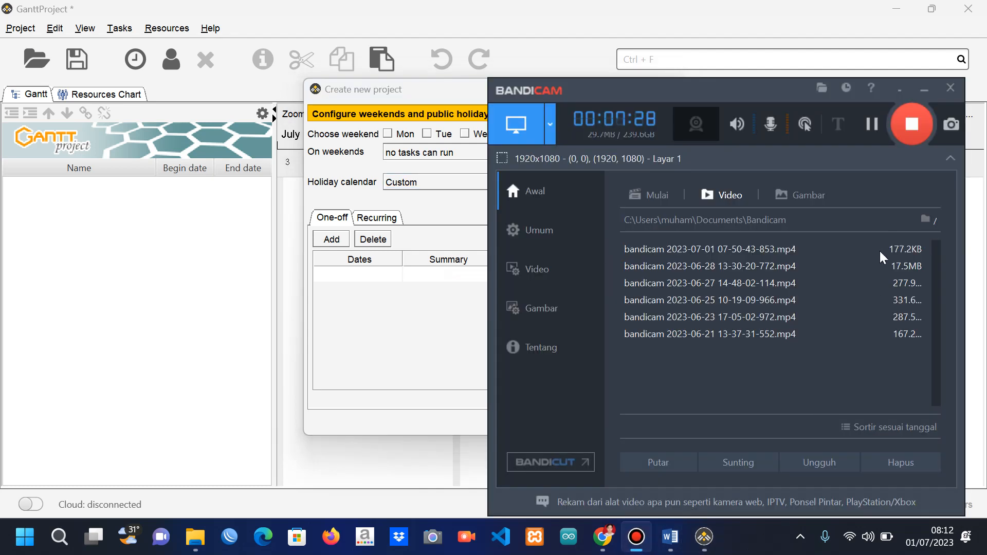
left_click(873, 131)
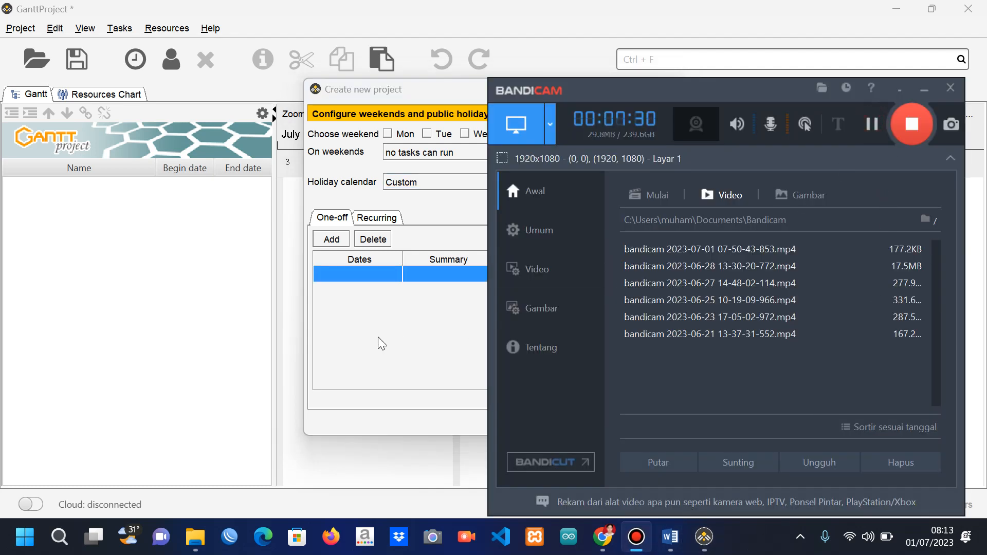
left_click(378, 337)
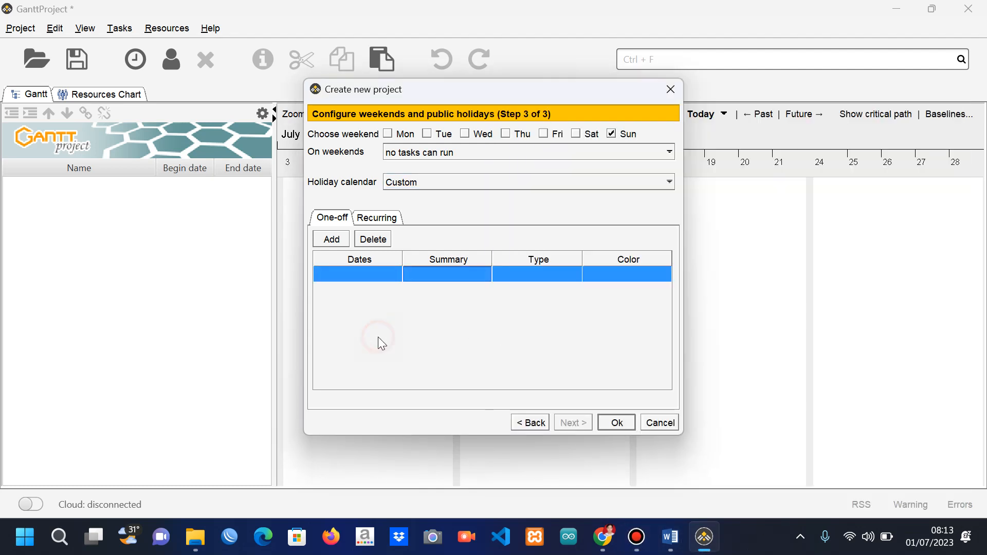
Add a one-off holiday dated 7/26/23 to the custom calendar.
left_click(334, 243)
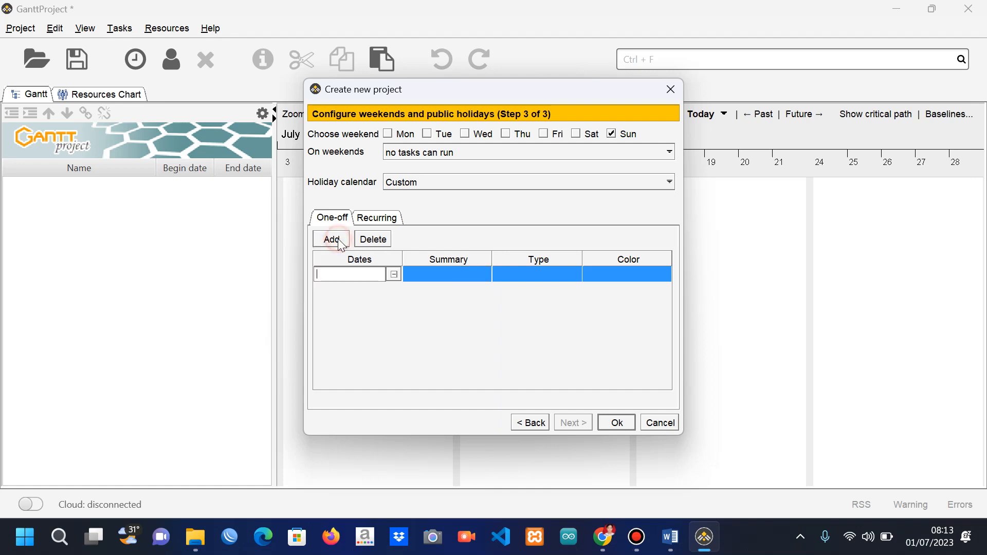
left_click(394, 274)
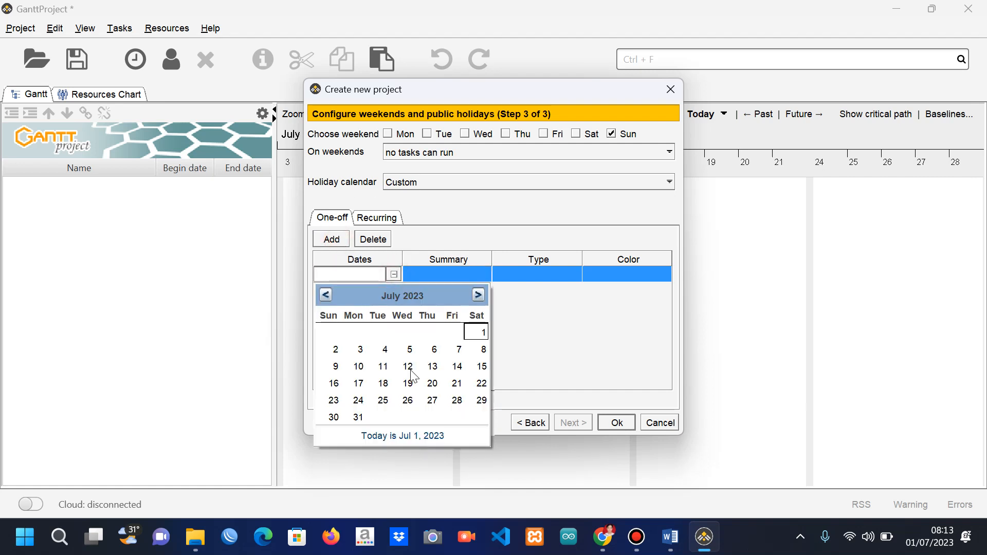
left_click(409, 402)
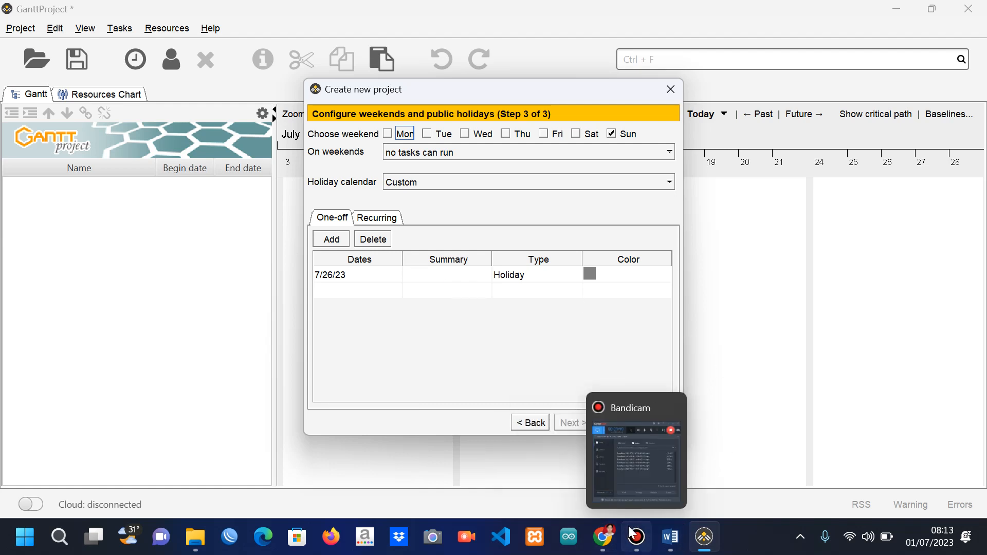
left_click(663, 478)
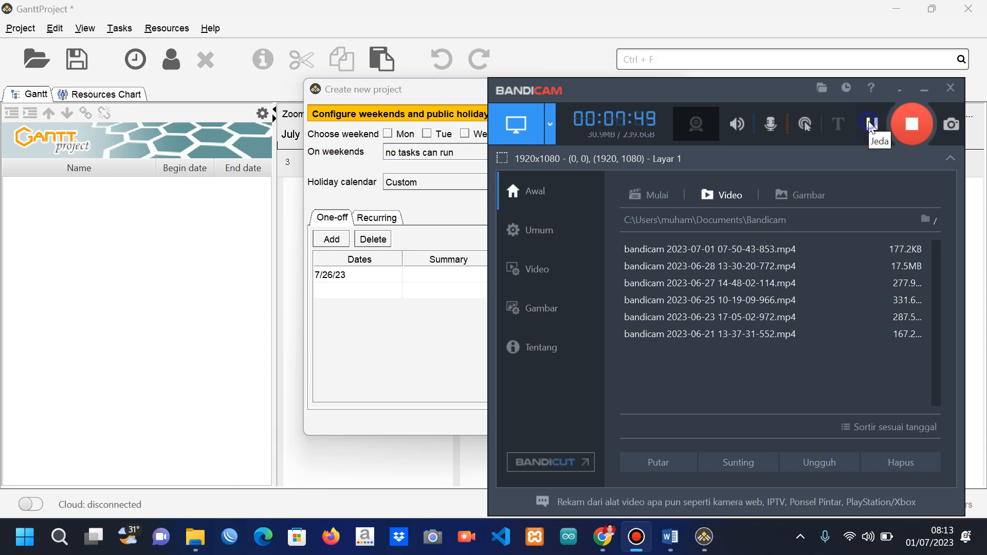
left_click(396, 351)
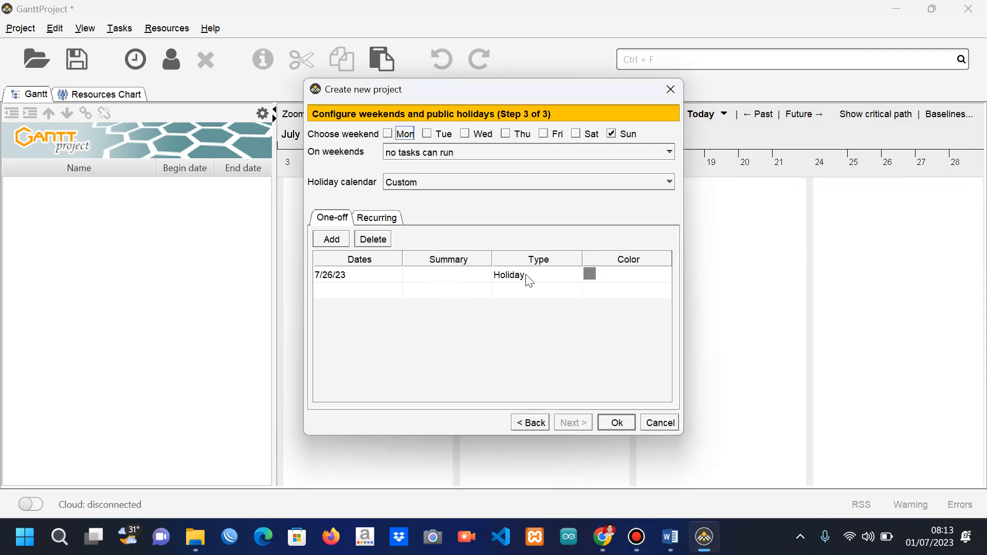
Set the color of the 7/26/23 holiday to a red swatch.
left_click(590, 275)
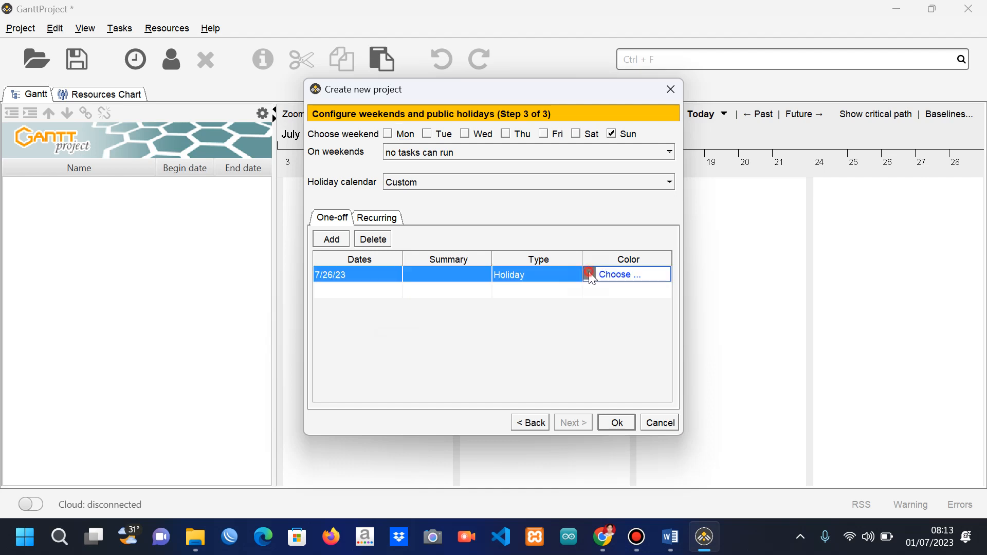
left_click(617, 275)
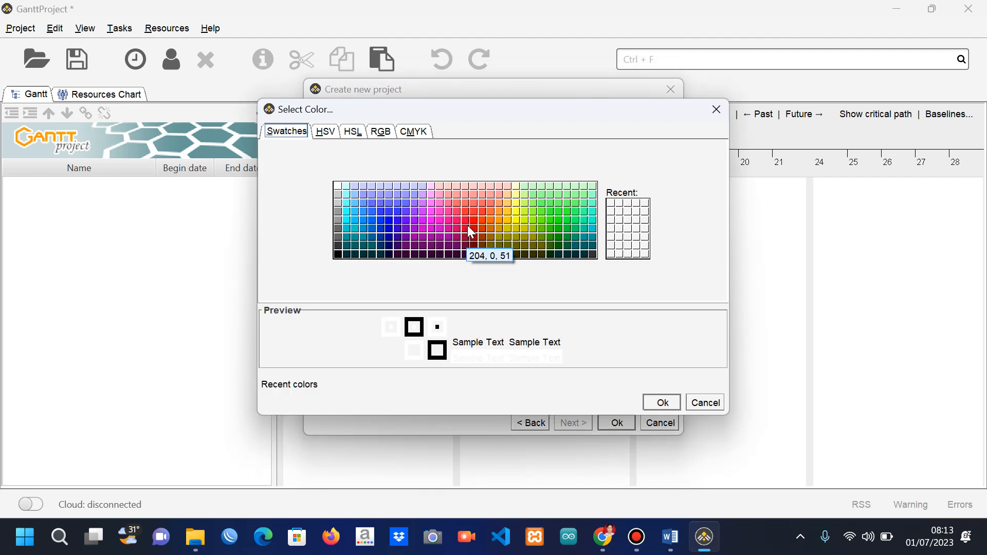
left_click(476, 208)
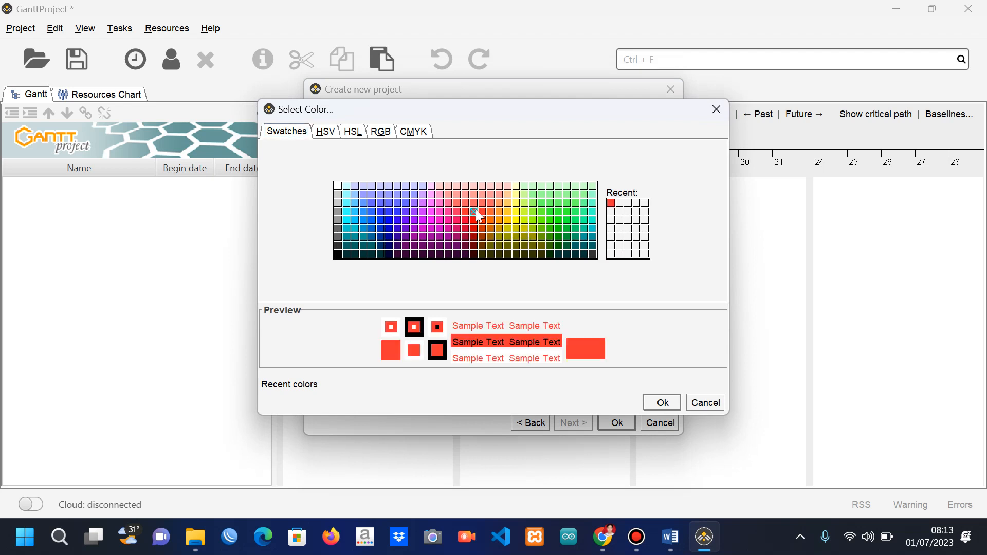
left_click(663, 404)
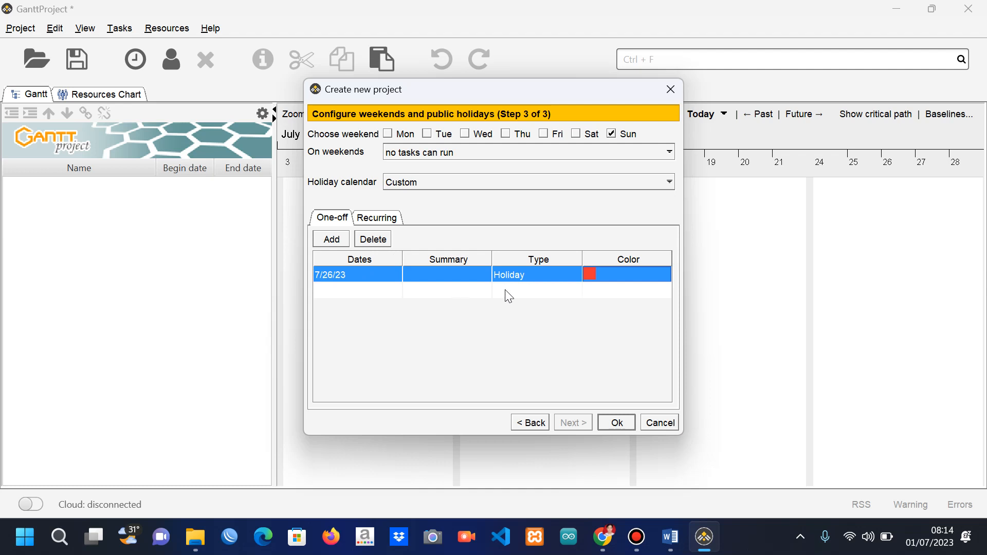
left_click(637, 536)
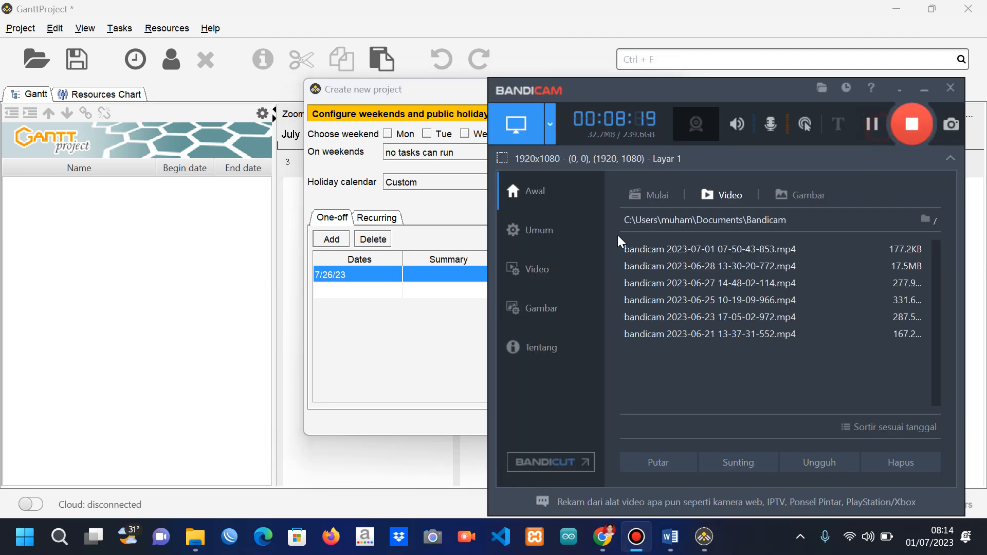
Accept the weekend and holiday settings and finish creating the new project.
left_click(419, 335)
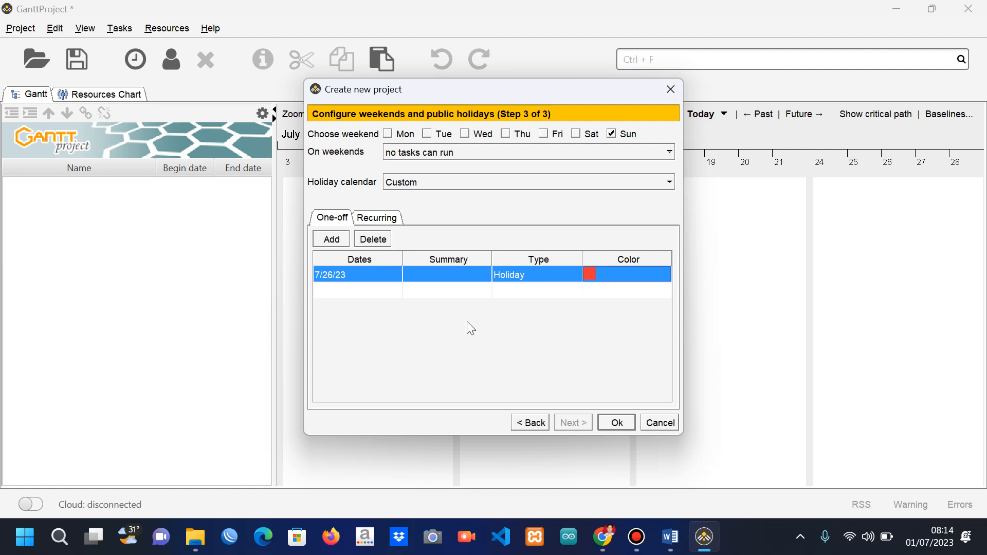
left_click(612, 426)
left_click(637, 538)
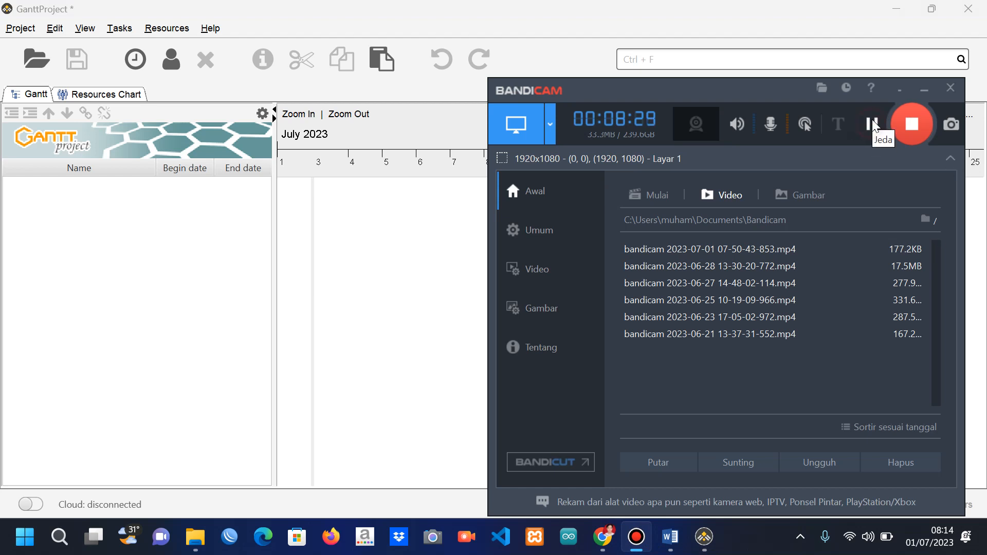
left_click(347, 218)
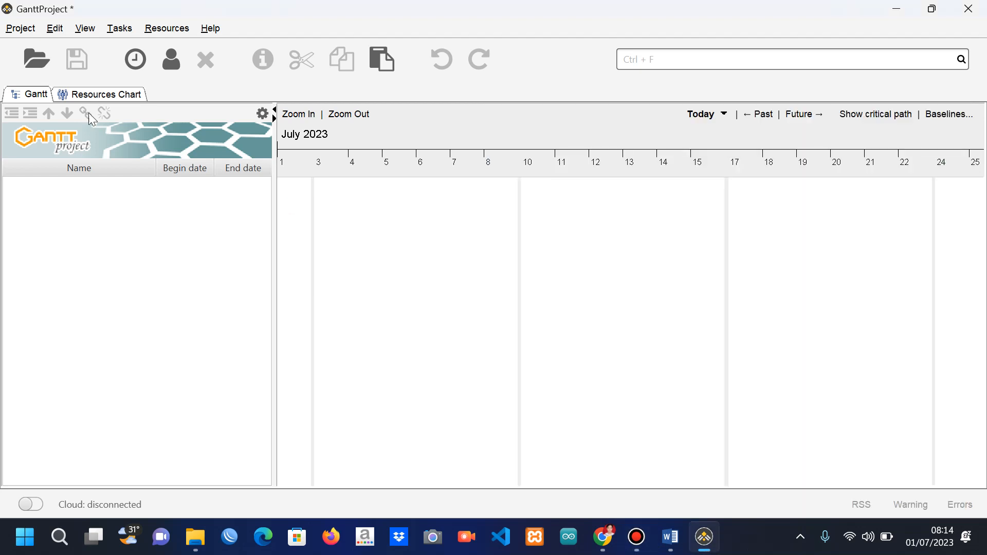
Open the project properties and review the name and description, calendar and resource role settings.
left_click(15, 30)
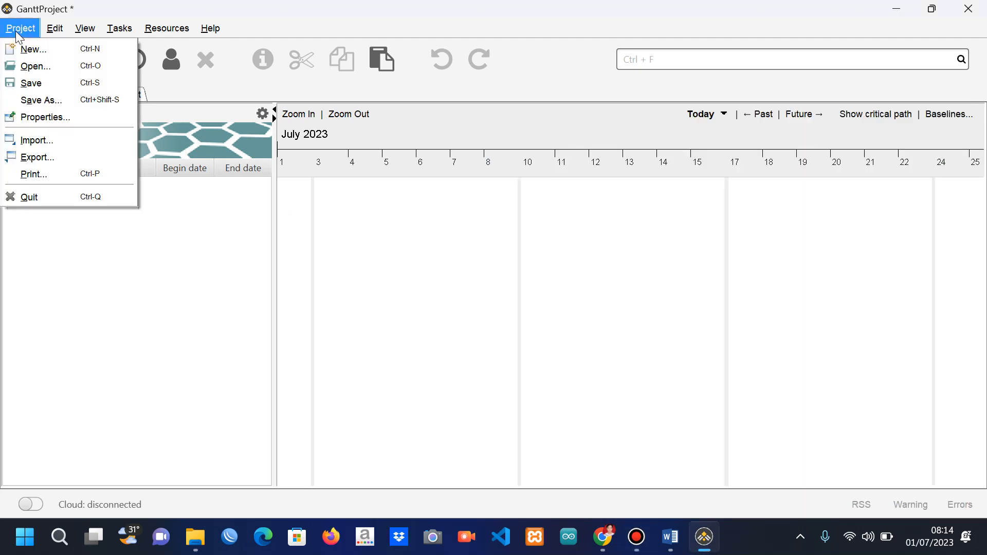
left_click(47, 118)
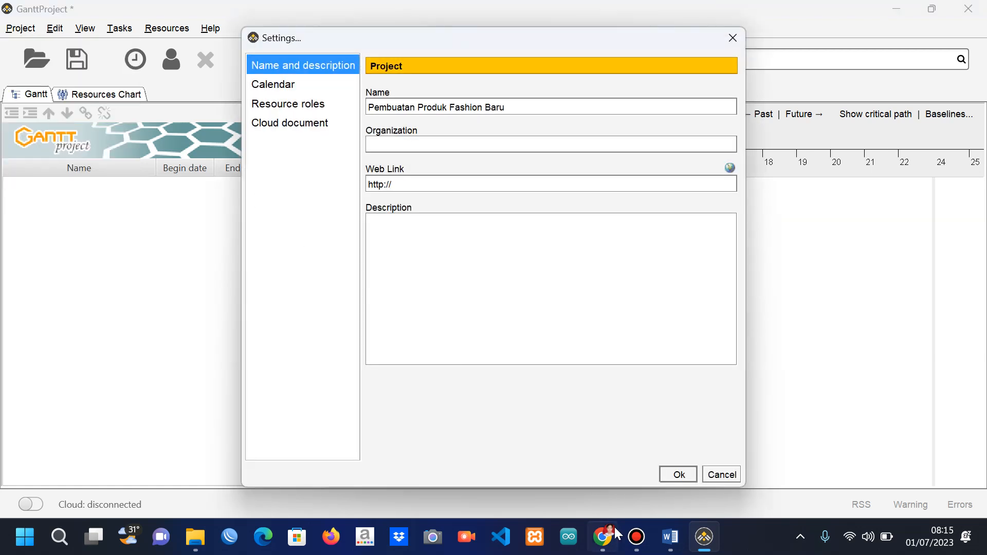
left_click(629, 542)
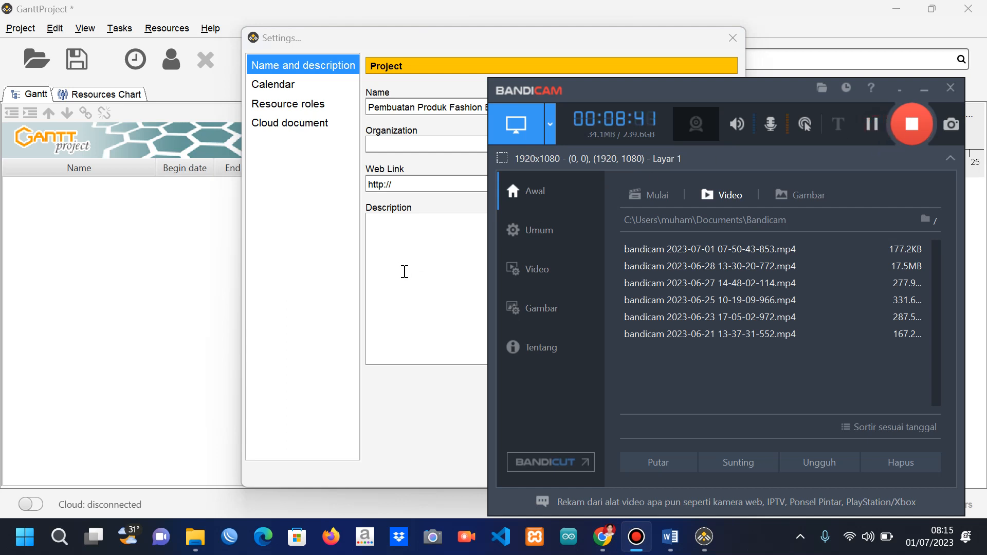
left_click(404, 272)
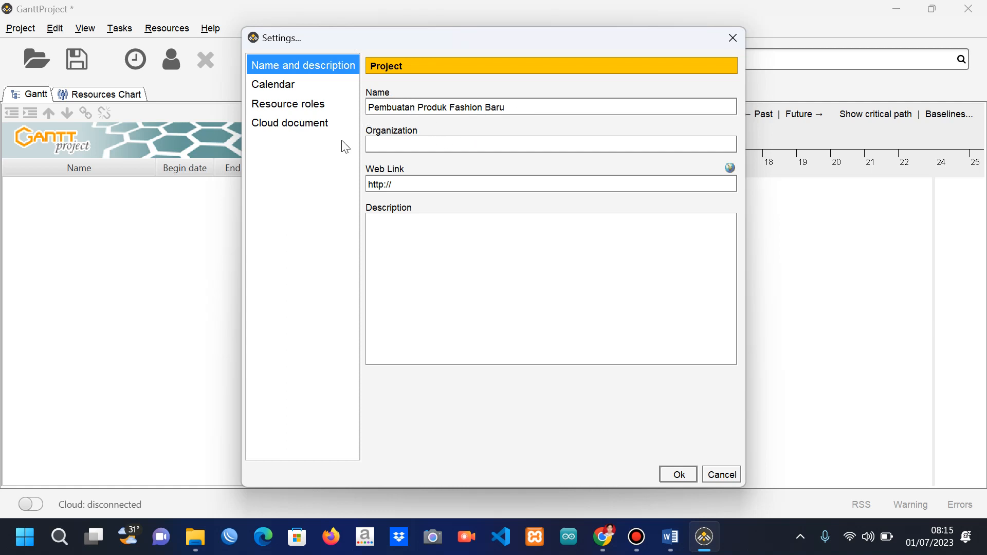
left_click(281, 89)
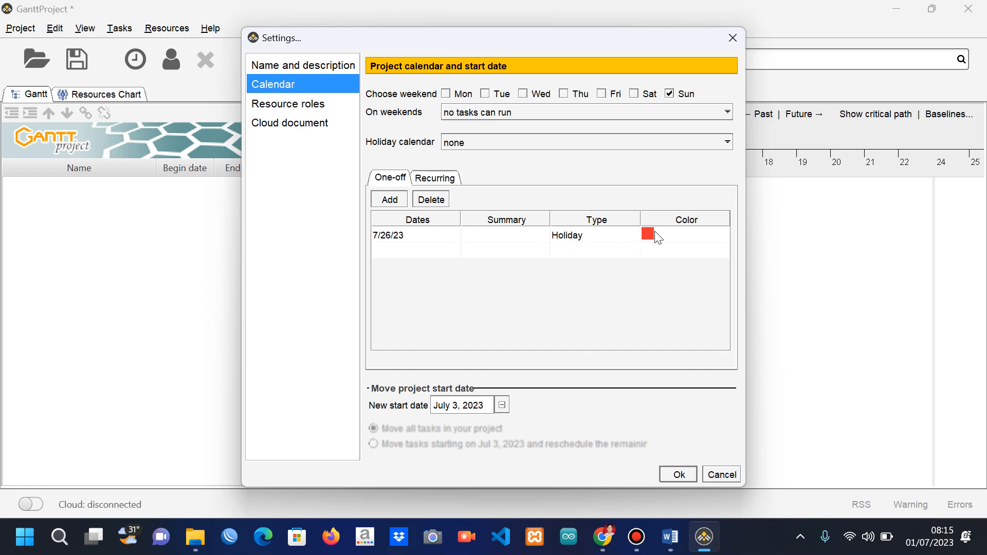
left_click(323, 106)
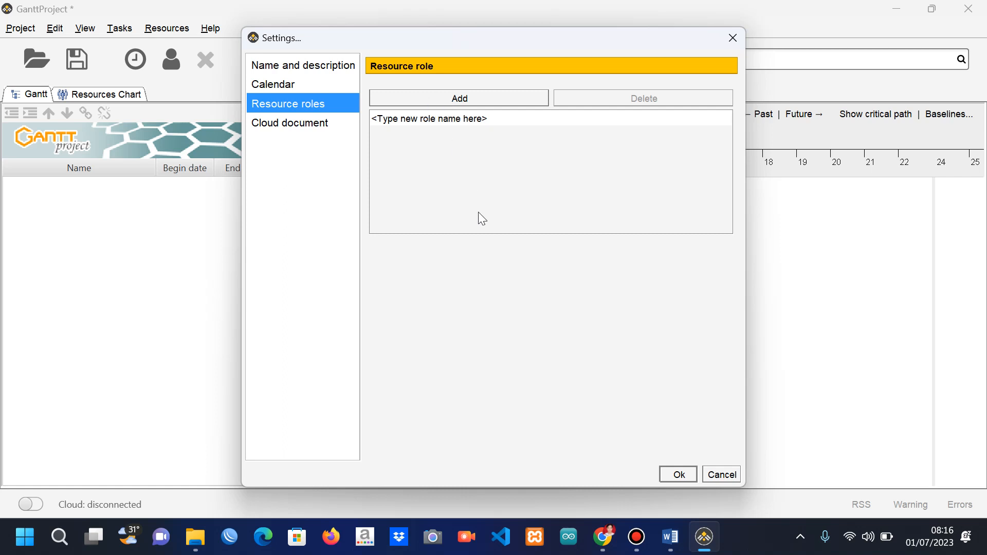
left_click(636, 537)
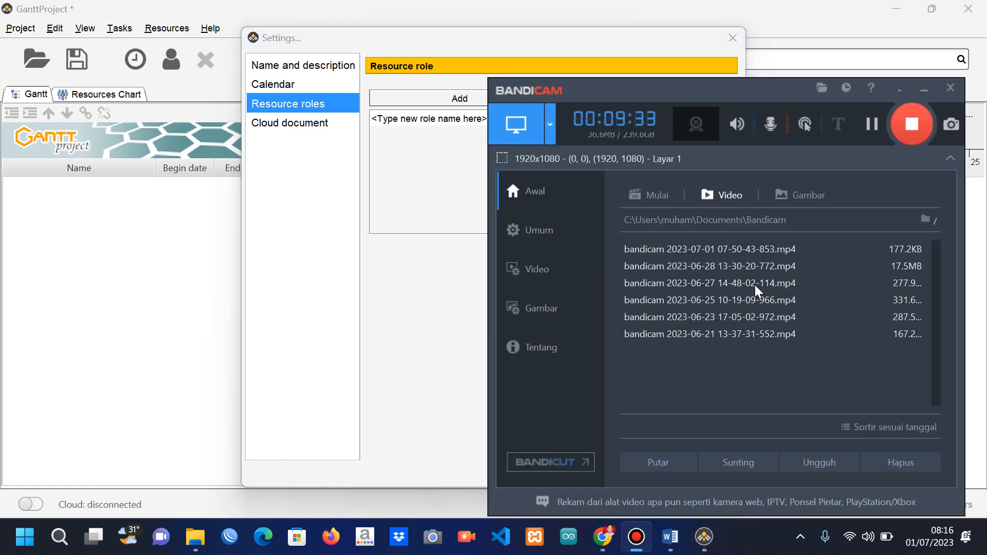
left_click(419, 280)
Set the new project start date to July 4, 2023 in the project's calendar settings and apply the settings.
left_click(257, 84)
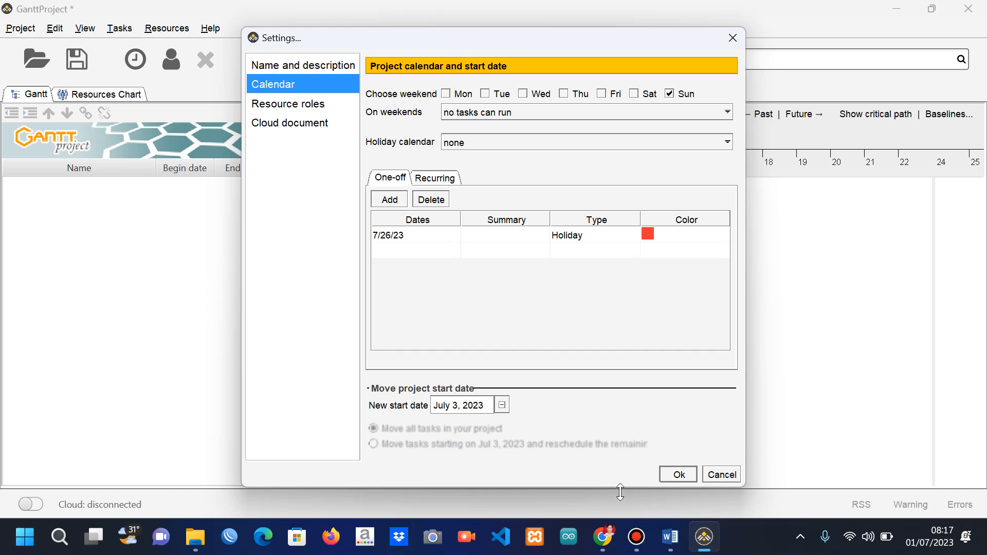
left_click(637, 535)
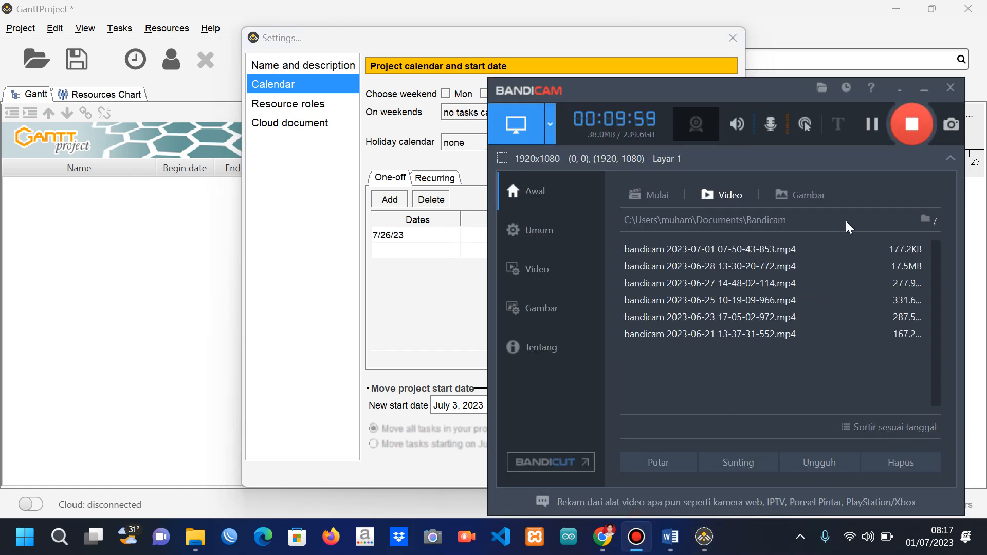
left_click(394, 313)
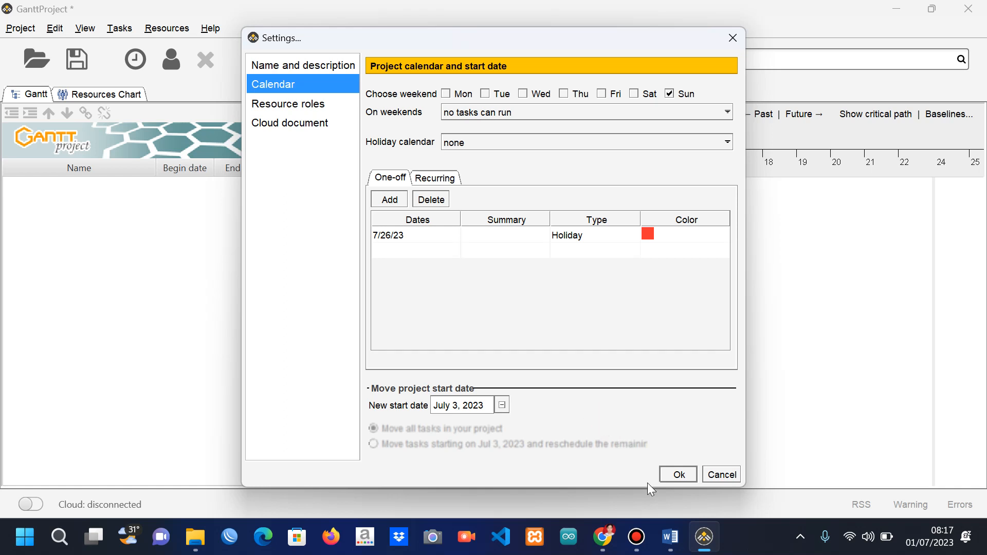
left_click(637, 536)
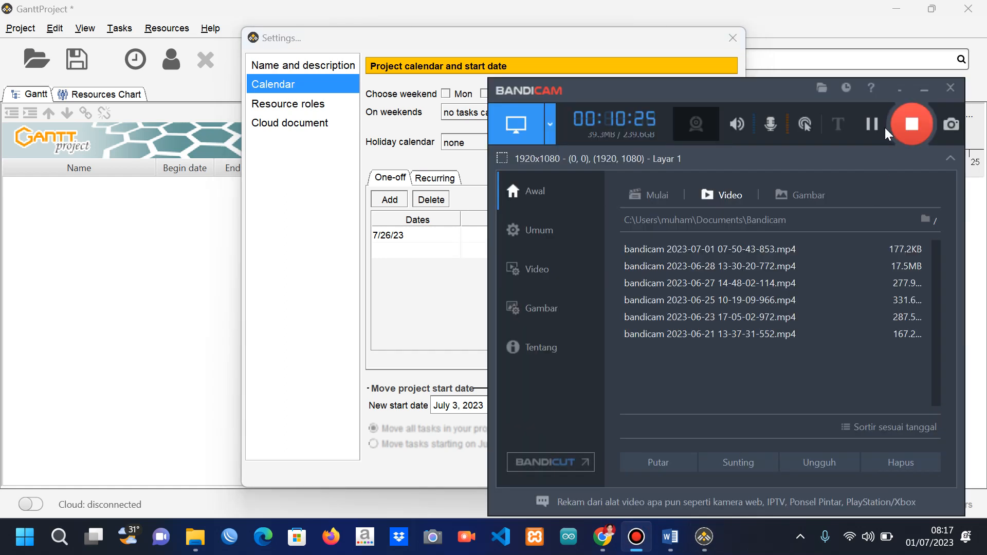
left_click(458, 293)
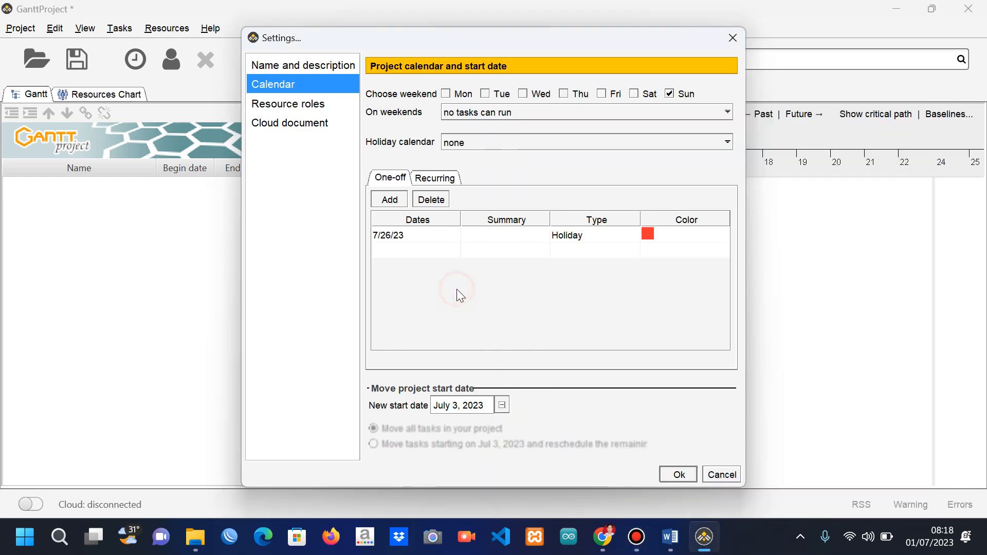
left_click(502, 406)
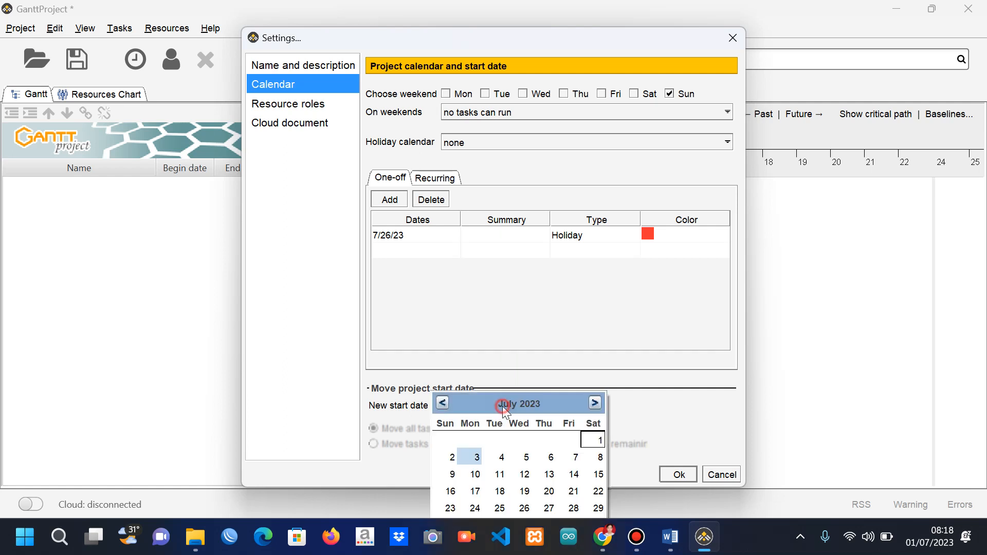
left_click(502, 463)
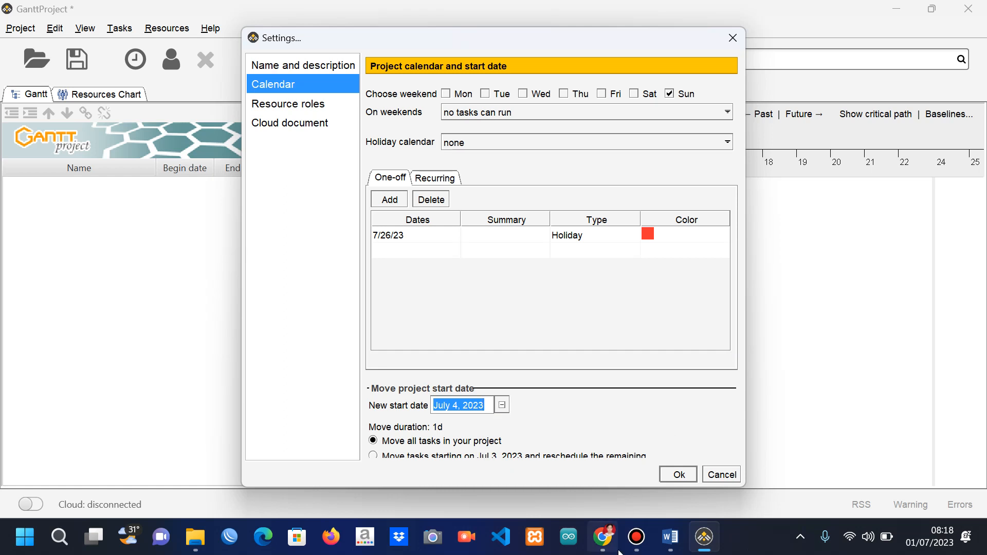
left_click(634, 545)
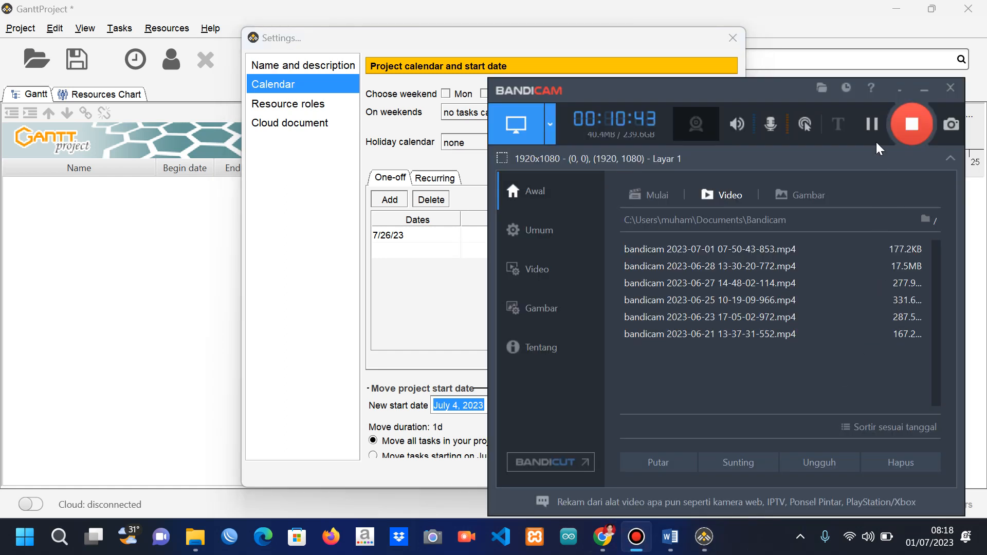
left_click(873, 124)
left_click(425, 338)
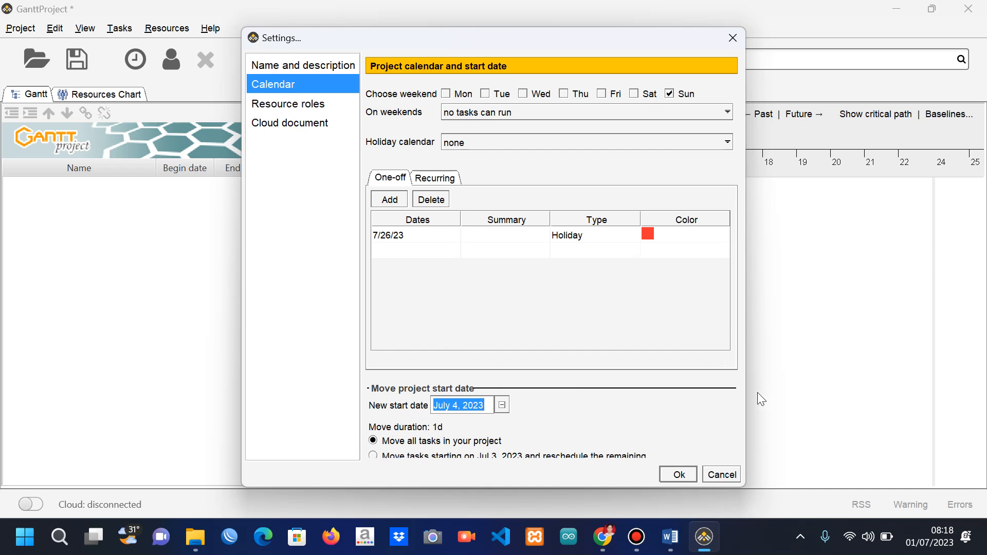
left_click(679, 474)
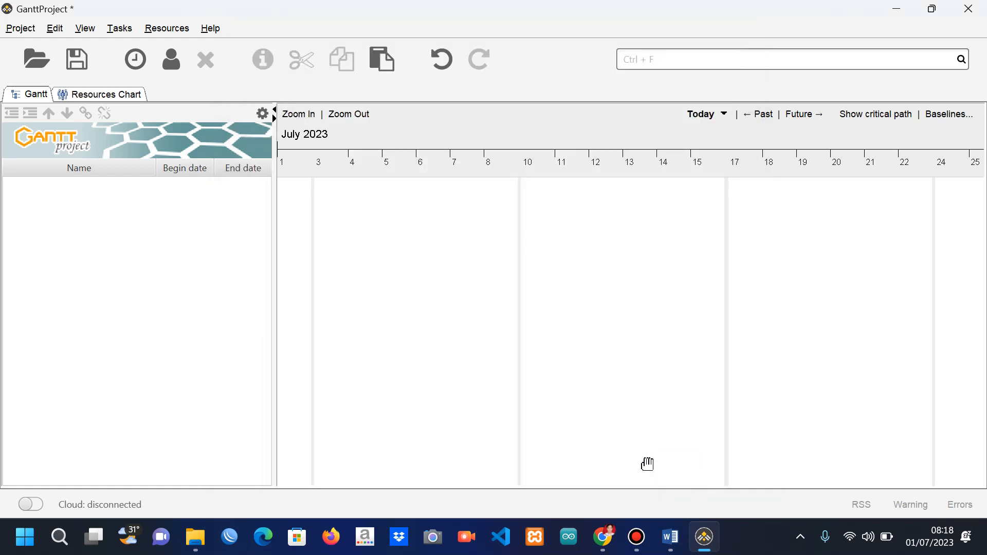
left_click(637, 537)
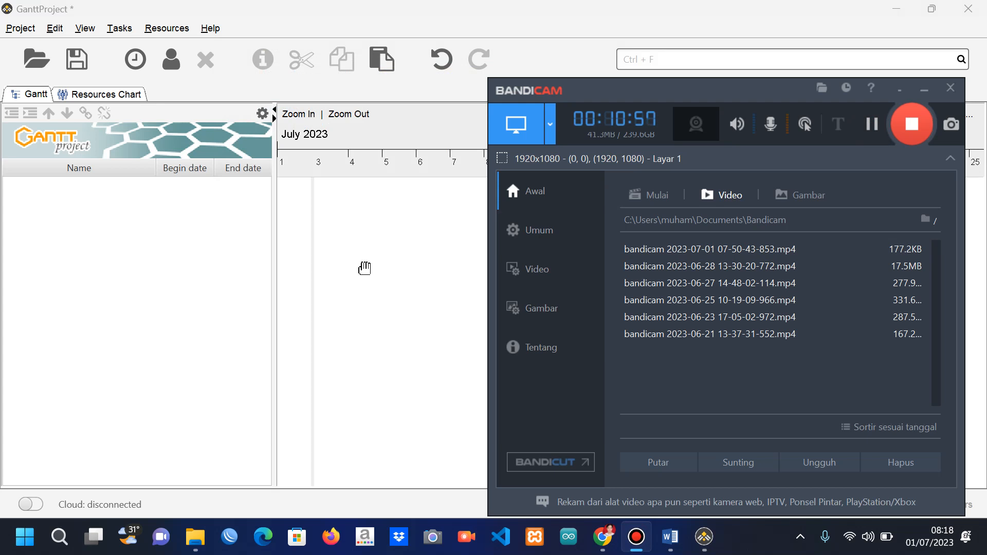
left_click(367, 268)
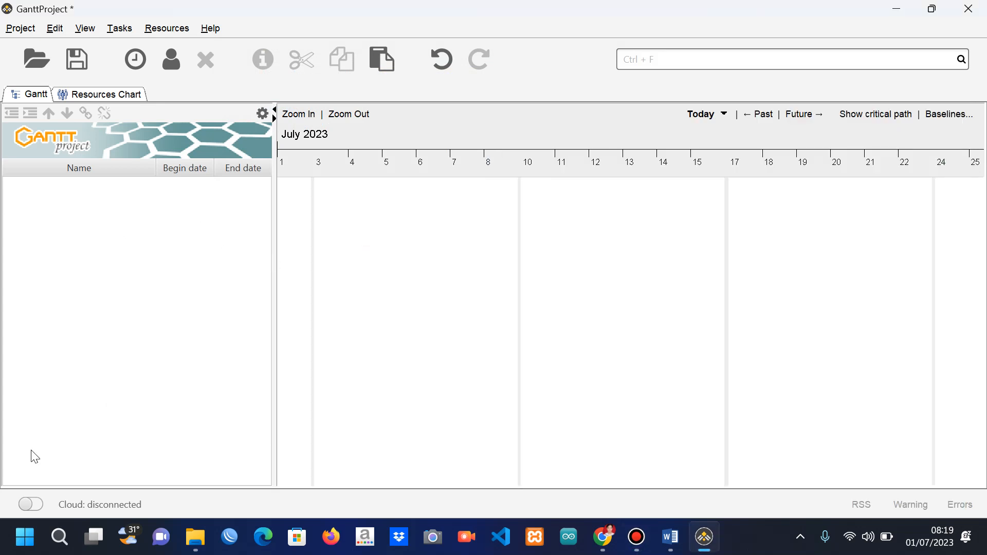
Add a first task to the empty Gantt task list, keeping its default name.
right_click(58, 229)
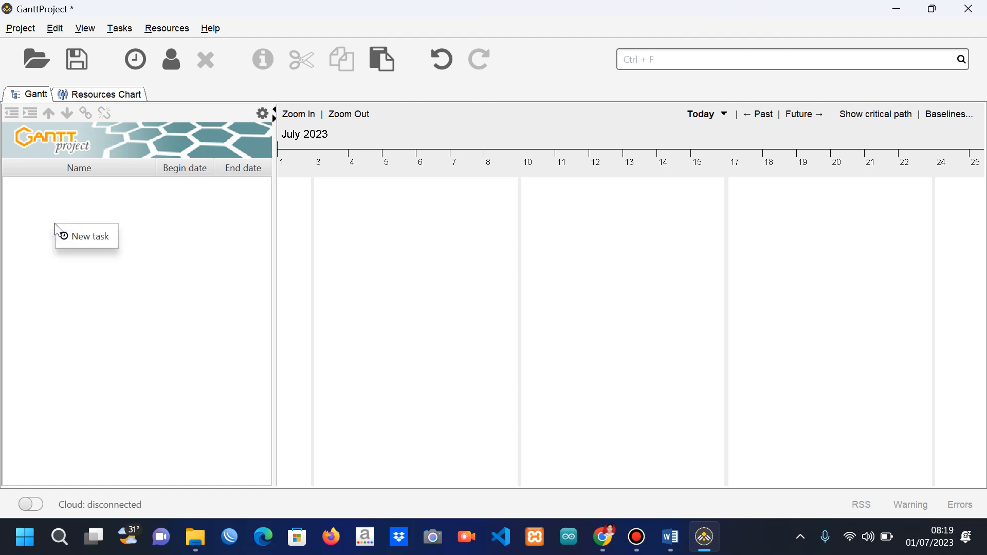
left_click(93, 238)
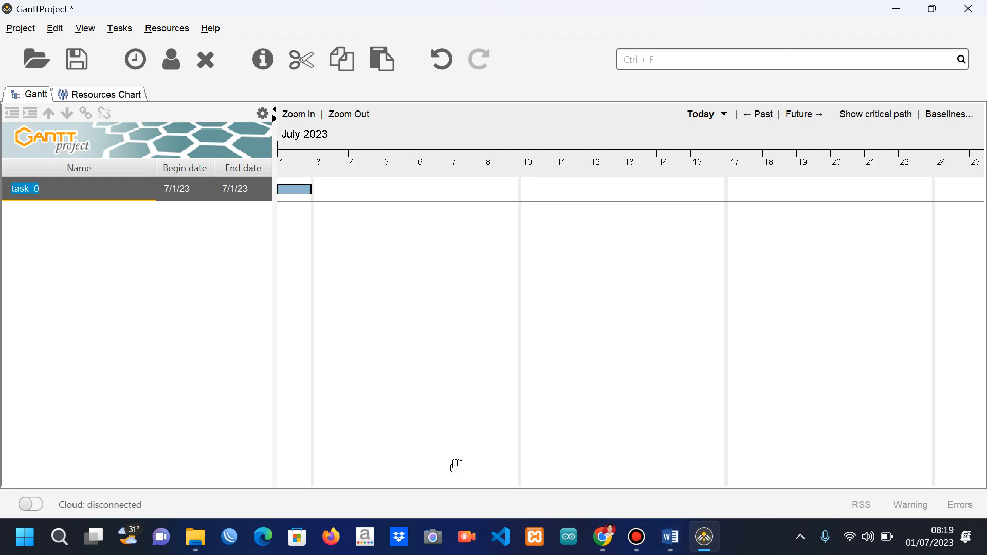
left_click(638, 543)
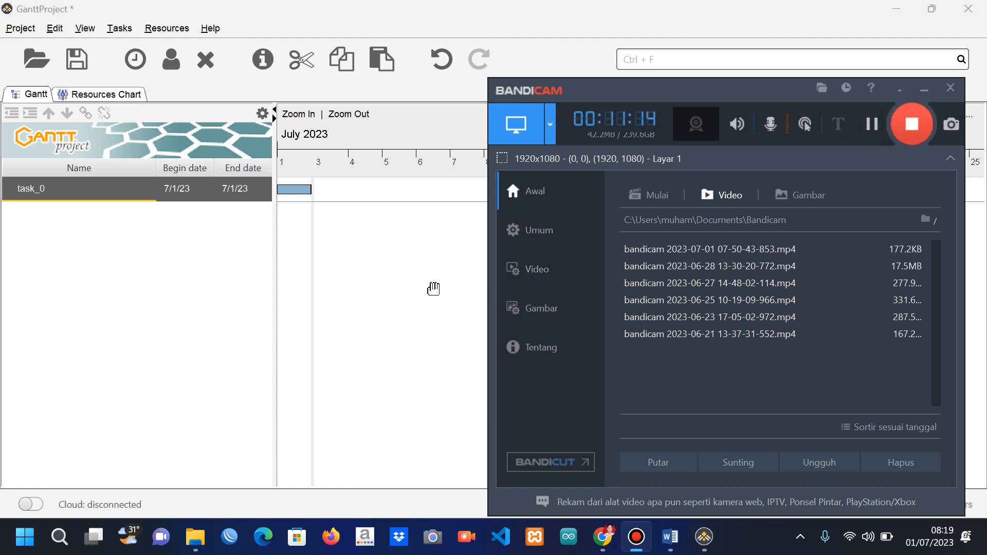
left_click(433, 289)
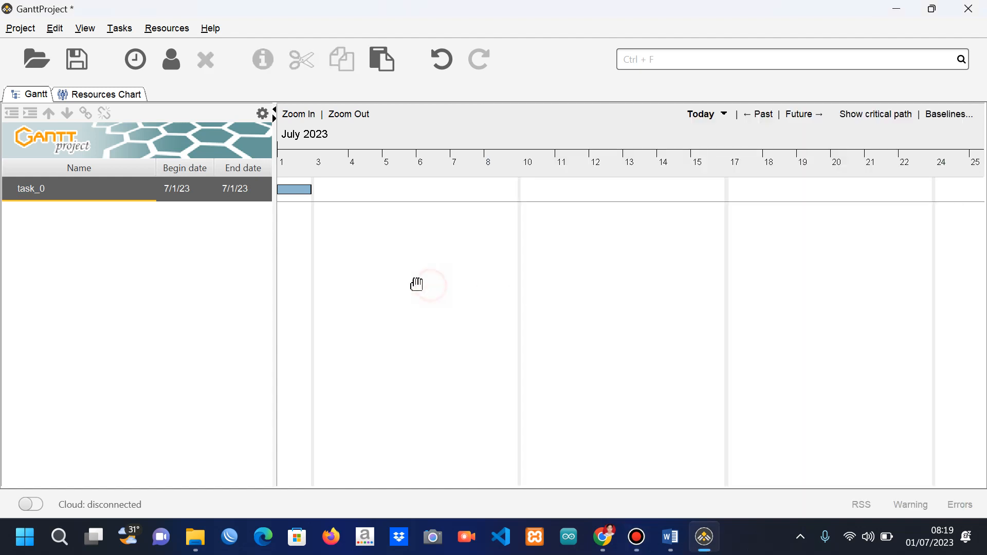
Rename the first task as Tahap Perencanaan and enable showing it in the timeline.
double_click(42, 188)
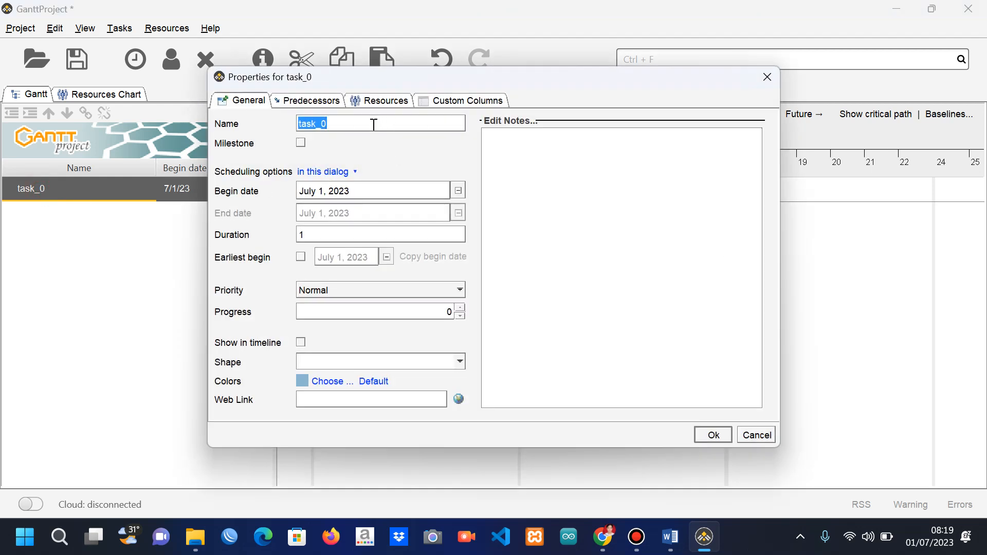
type("Tahap Pere")
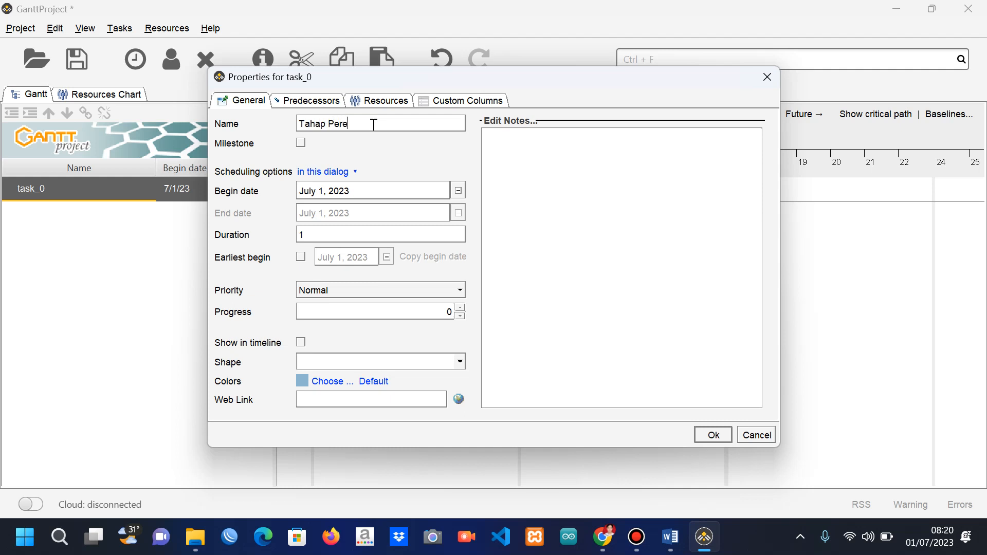
type("ncanaan")
left_click(637, 536)
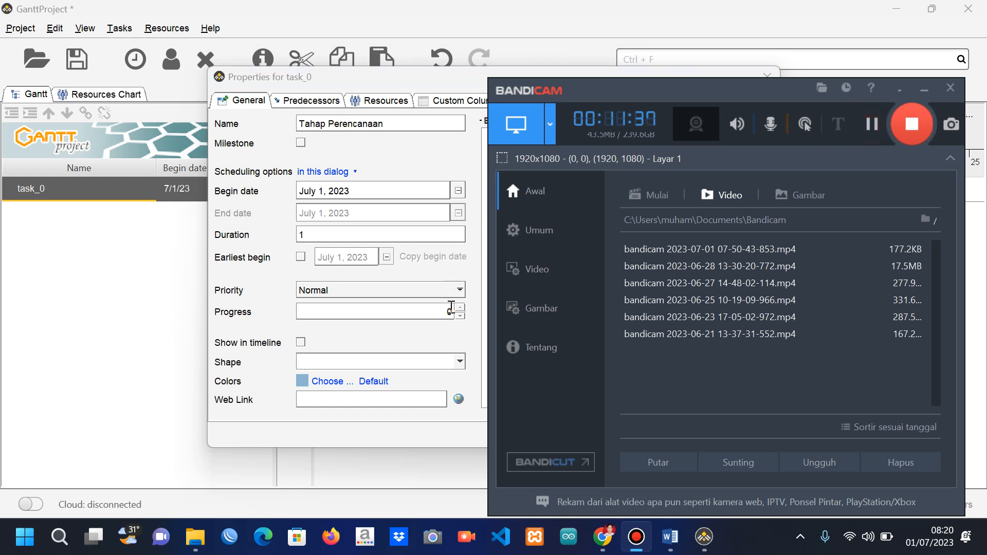
left_click(431, 341)
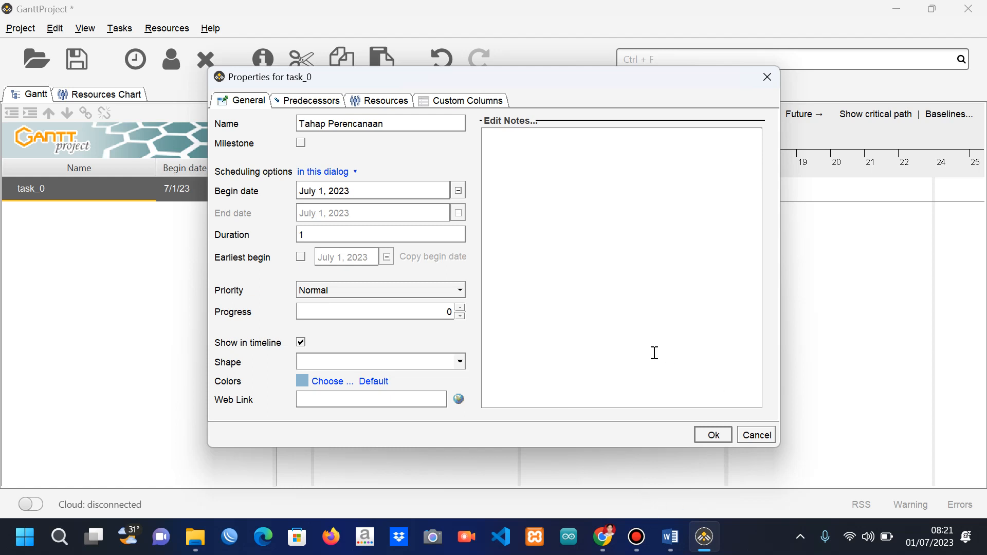
left_click(710, 443)
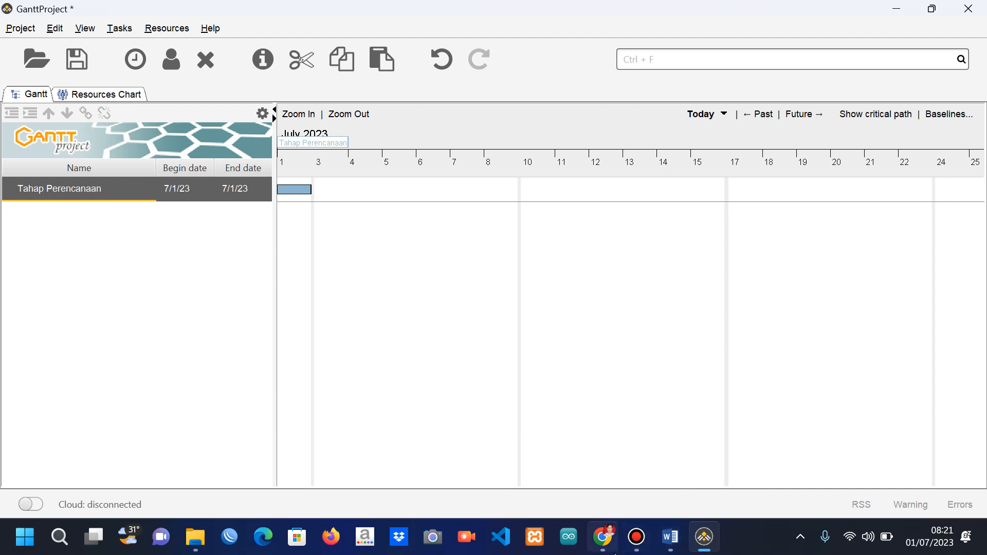
left_click(634, 549)
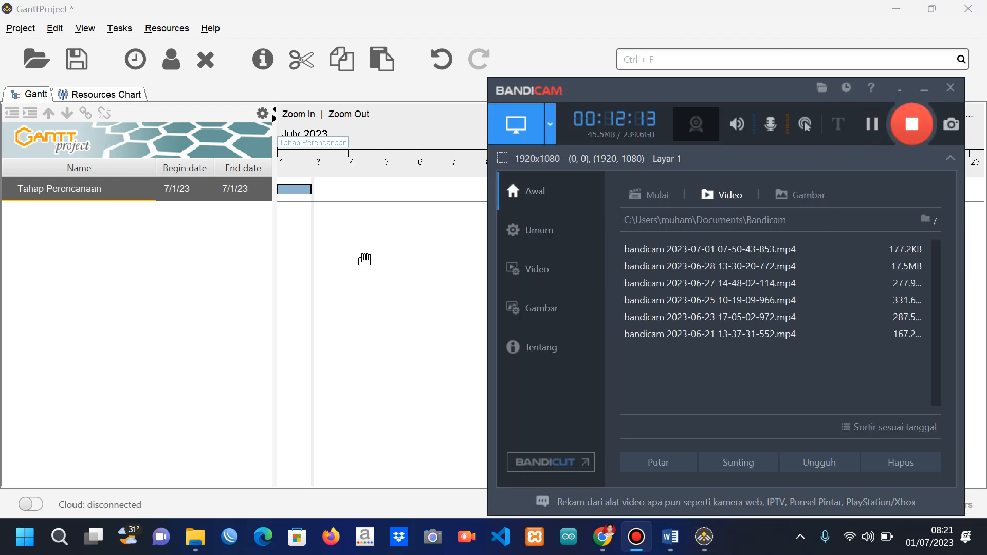
left_click(363, 258)
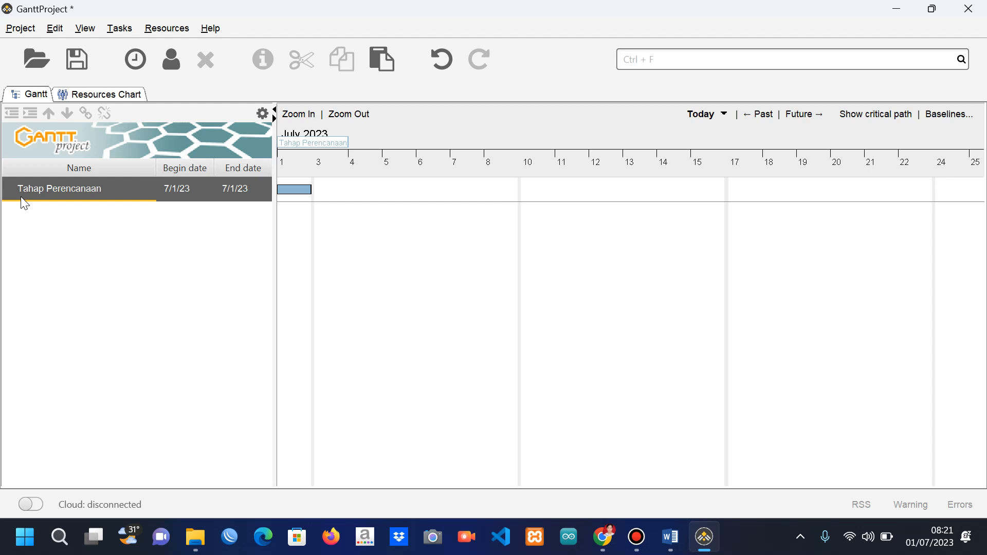
Add a second task below Tahap Perencanaan in the Gantt task list.
double_click(47, 189)
left_click(89, 228)
right_click(88, 228)
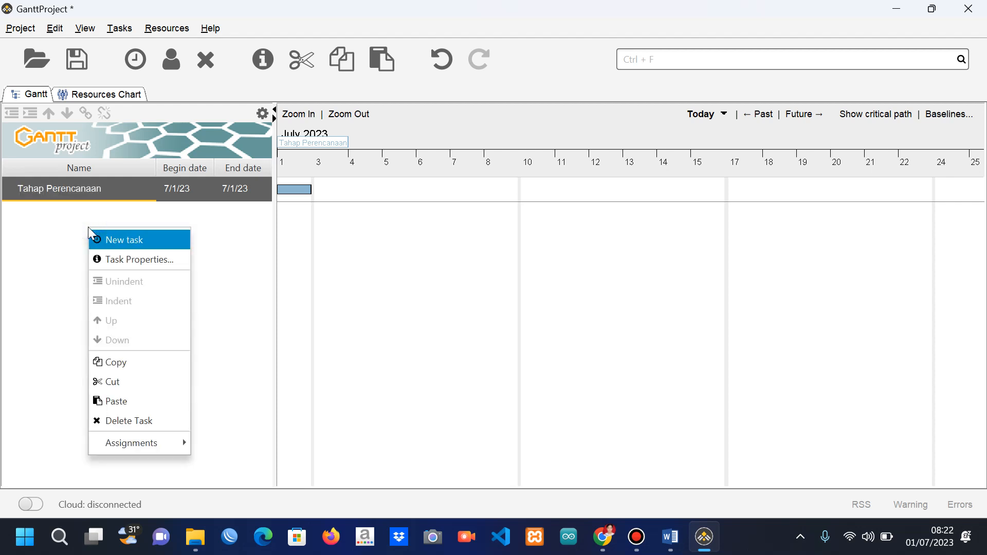
left_click(123, 241)
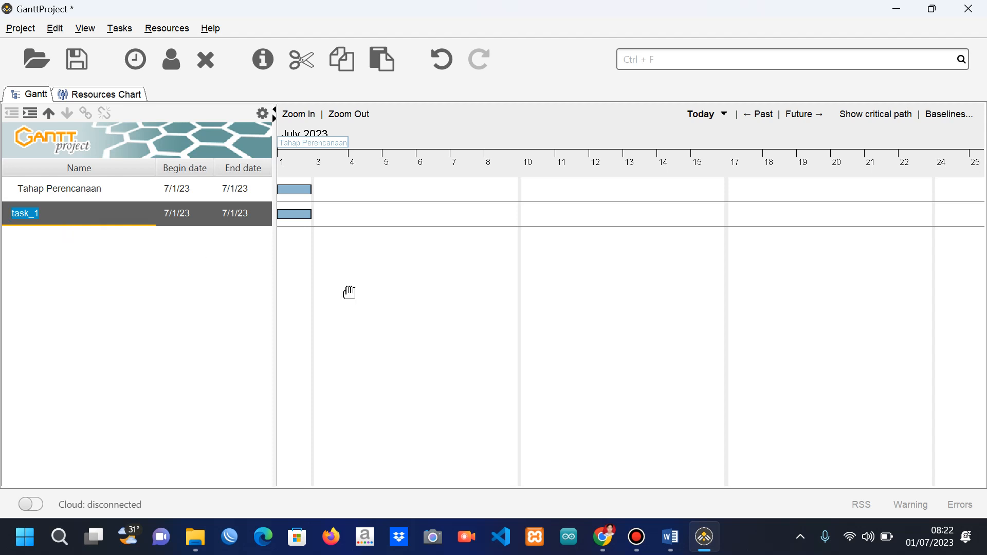
left_click(638, 537)
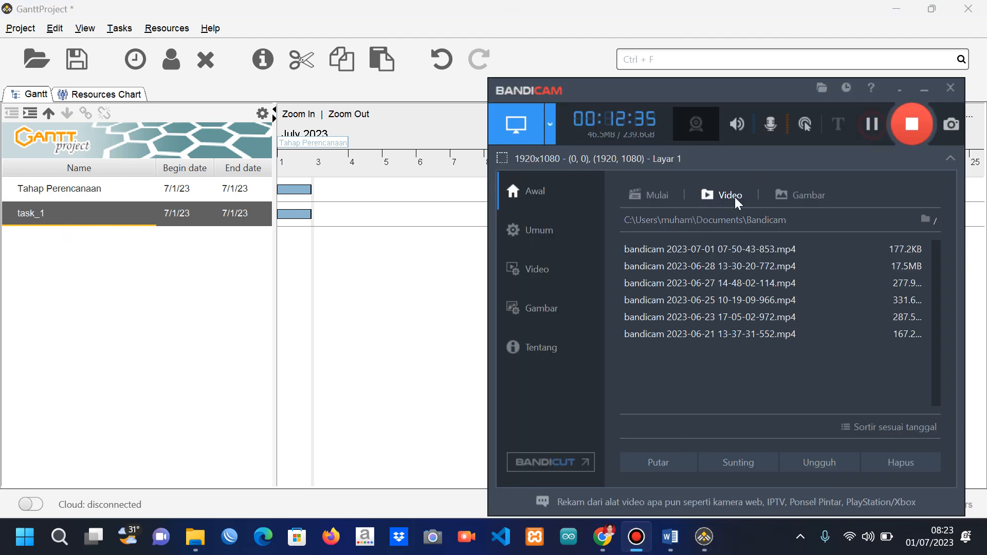
left_click(345, 317)
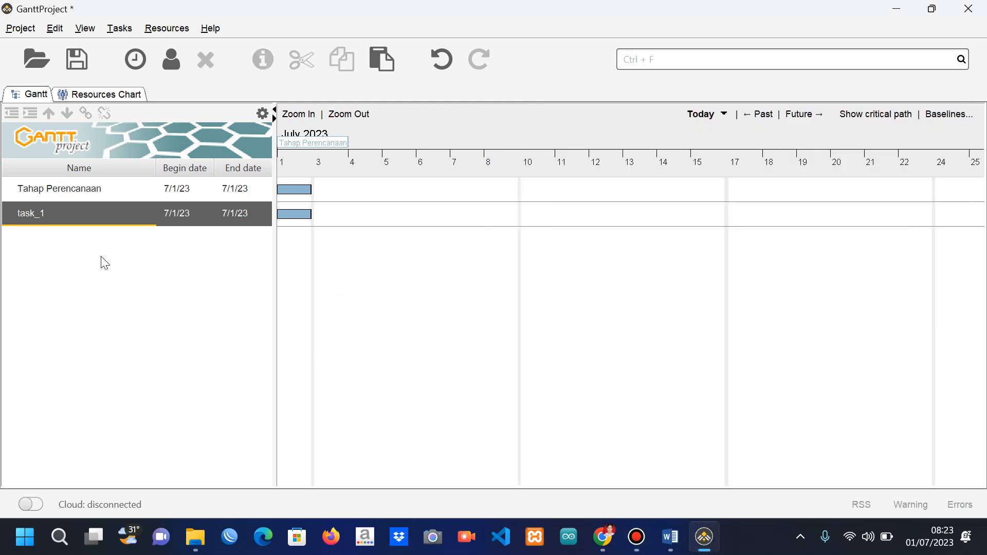
Rename the second task, below Tahap Perencanaan, as "Menentukan Tujuan dan Visi Produk".
left_click(41, 213)
left_click(41, 212)
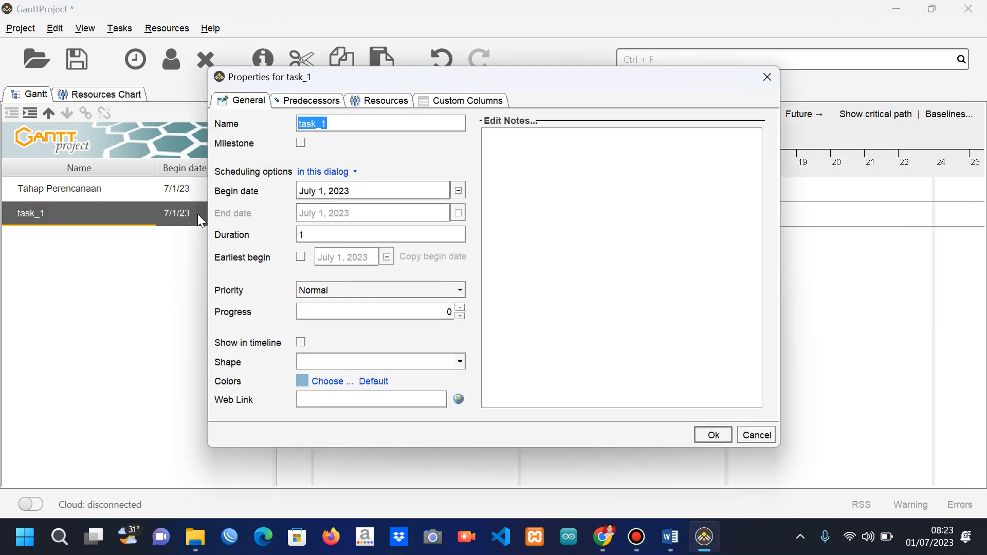
left_click(339, 125)
key("ctrl+a")
type("M")
type("ener")
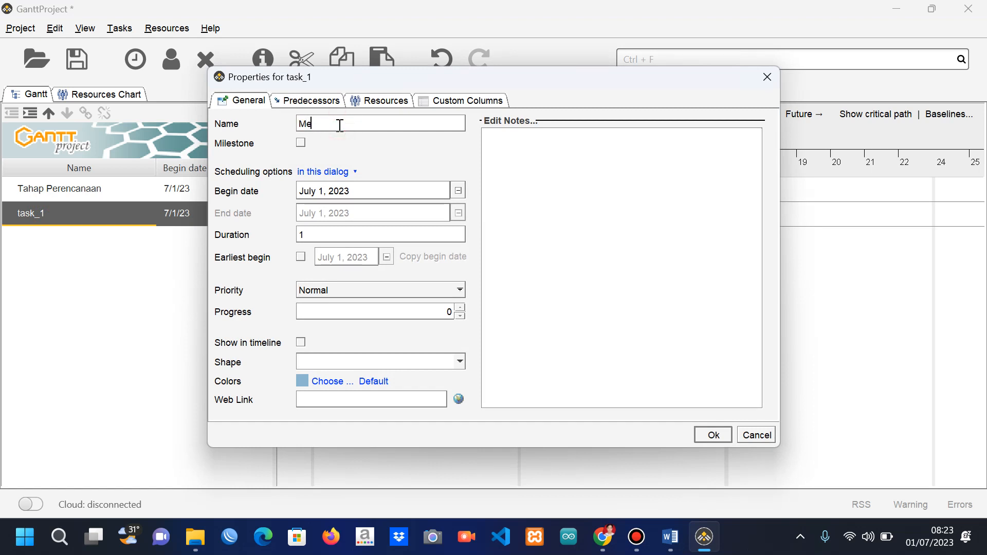
type("tukan")
type(" Tujuan da")
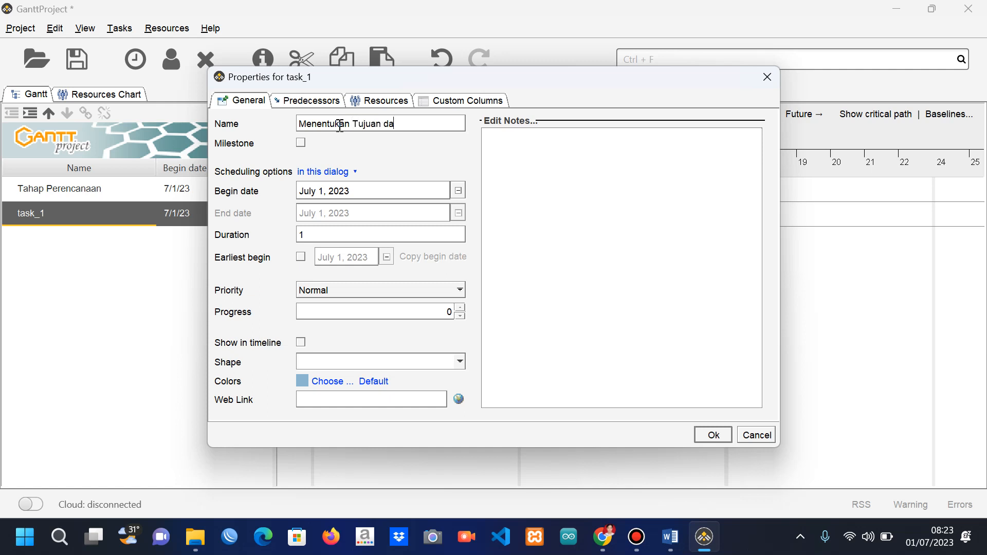
type("n Visi Produk")
left_click(714, 437)
Add a third task to the end of the Gantt task list and name it "Fashion Yang Akan Dibuat".
right_click(74, 239)
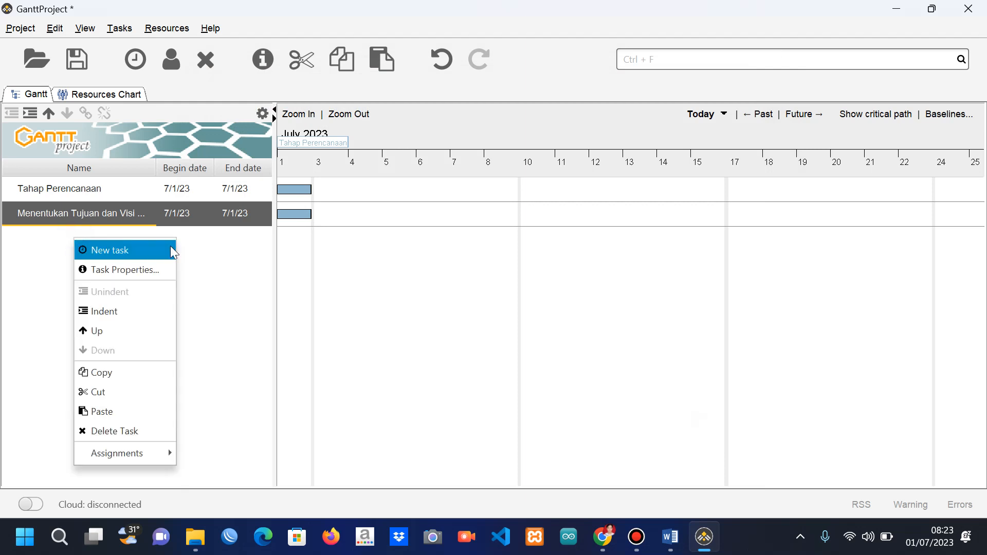
left_click(141, 250)
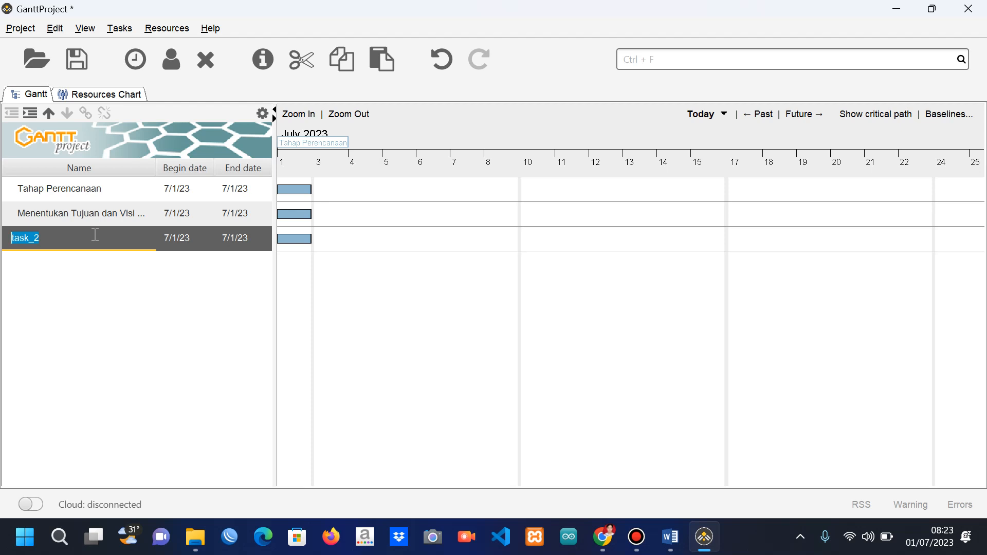
type("Fashion Yang Akan Dibuat")
key("Return")
Add a fourth task below Fashion Yang Akan Dibuat and name it "Menentukan Target Pasar dan Segmen".
right_click(100, 268)
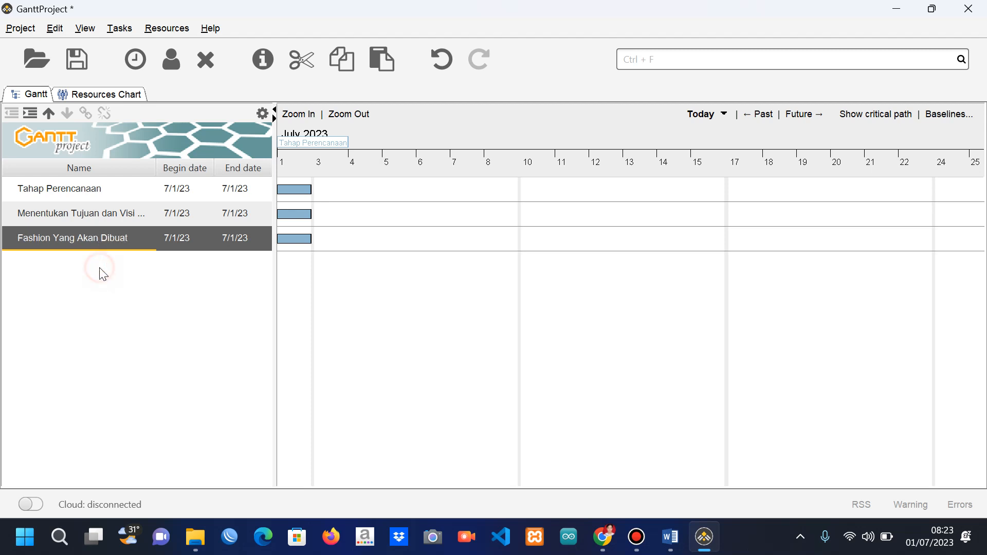
left_click(132, 282)
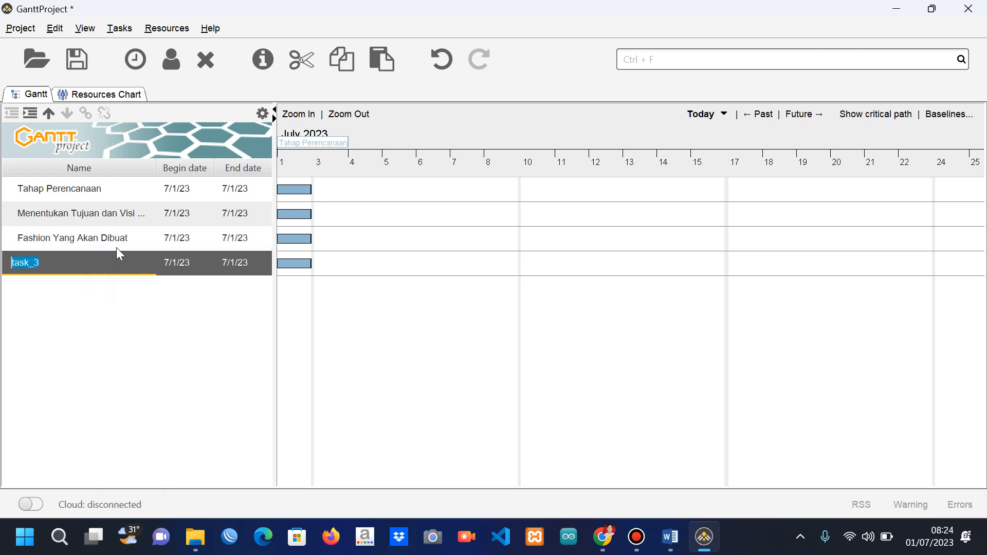
type("Menentukan Targe")
type("t Pasar d")
key("Caps_Lock")
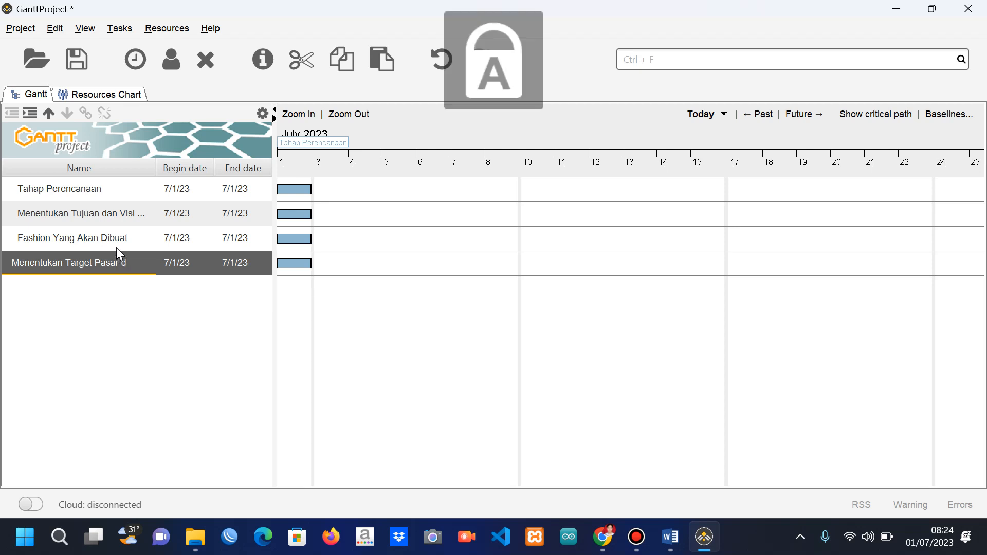
key("Caps_Lock")
type("an ")
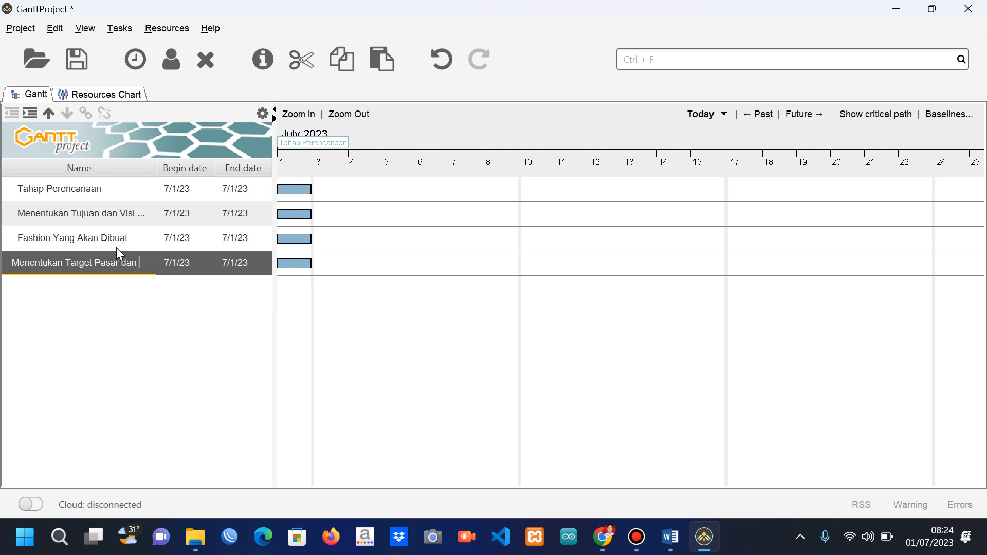
type("Segm")
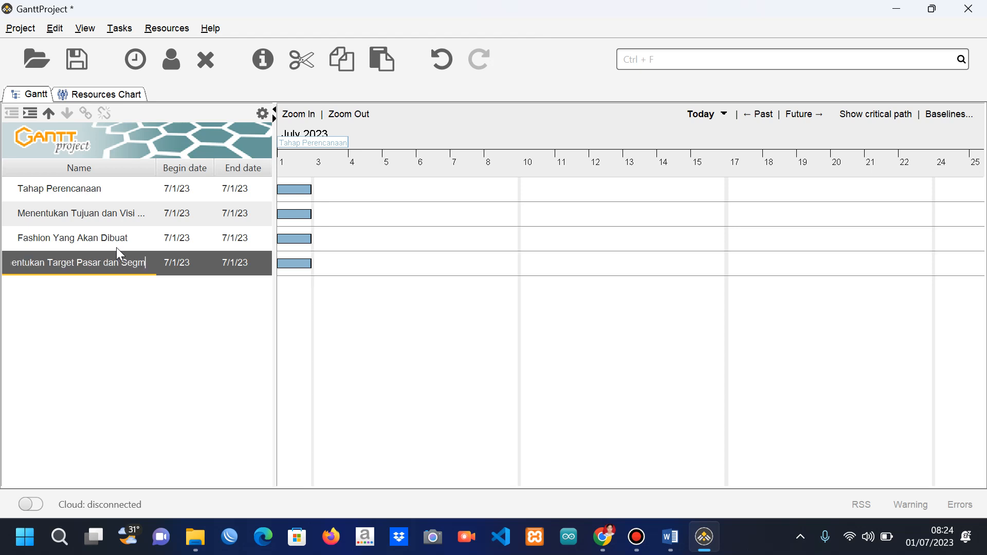
type("en")
key("Return")
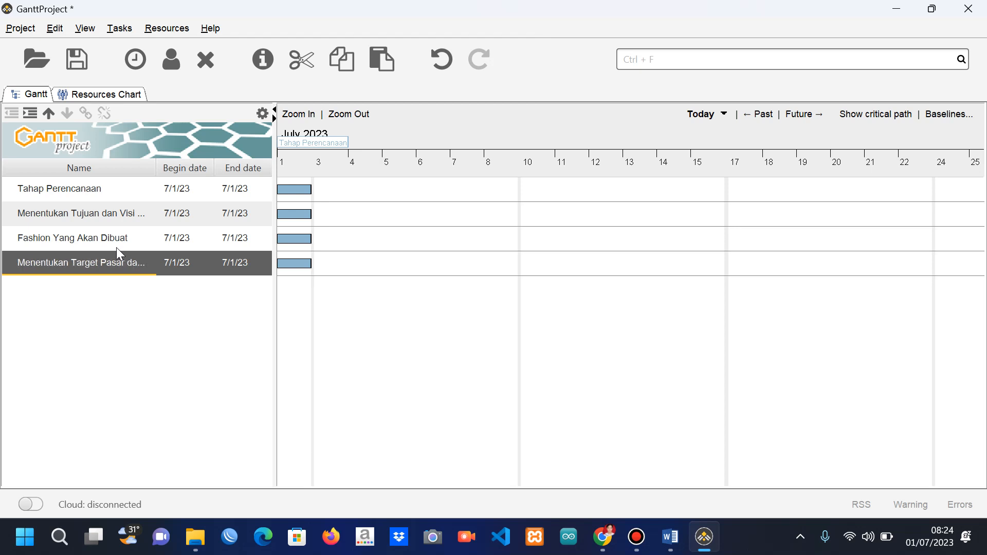
Add a fifth task with its default name, and extend the fourth task's name to "Menentukan Target Pasar dan Segmen Yang Akan Ditujuh".
right_click(117, 291)
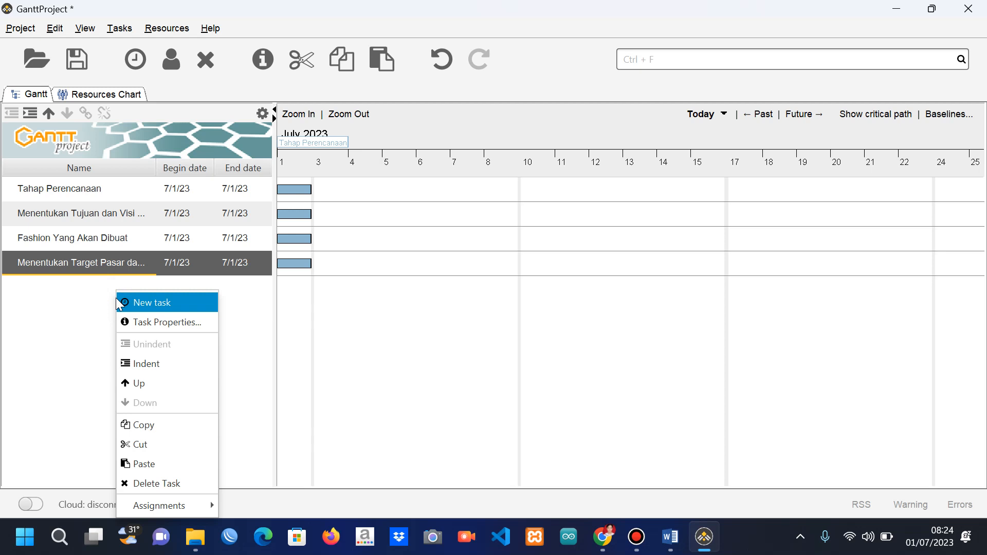
left_click(159, 304)
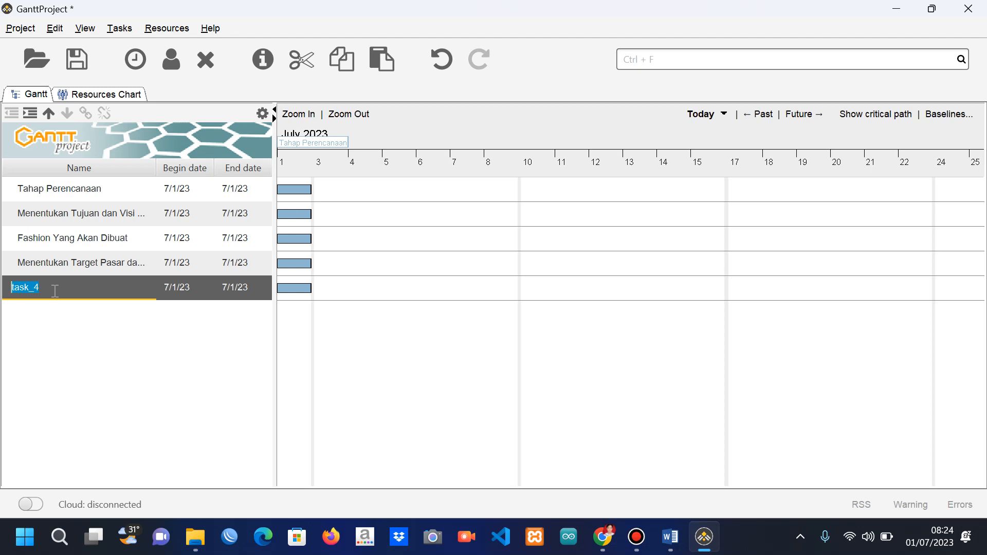
double_click(84, 263)
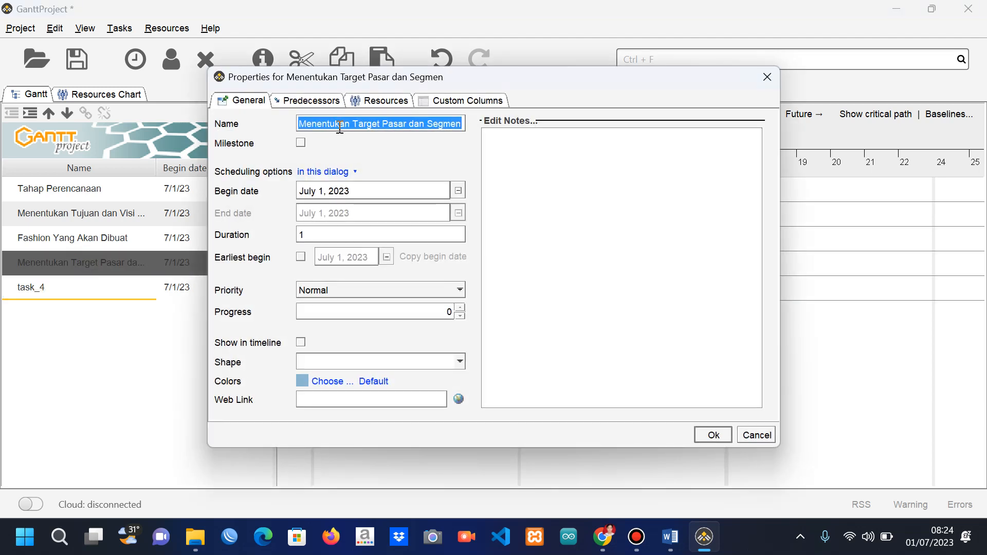
left_click(339, 124)
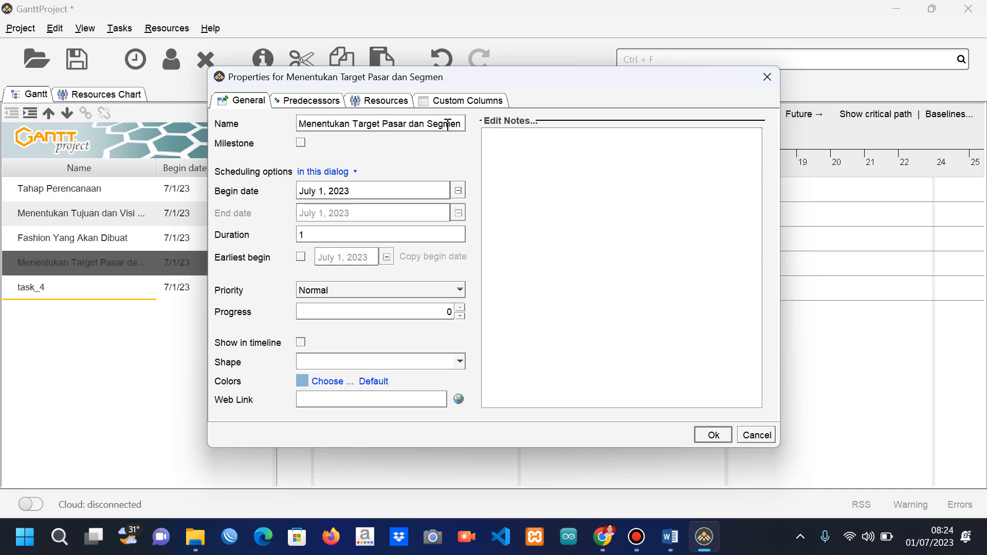
type("Ya")
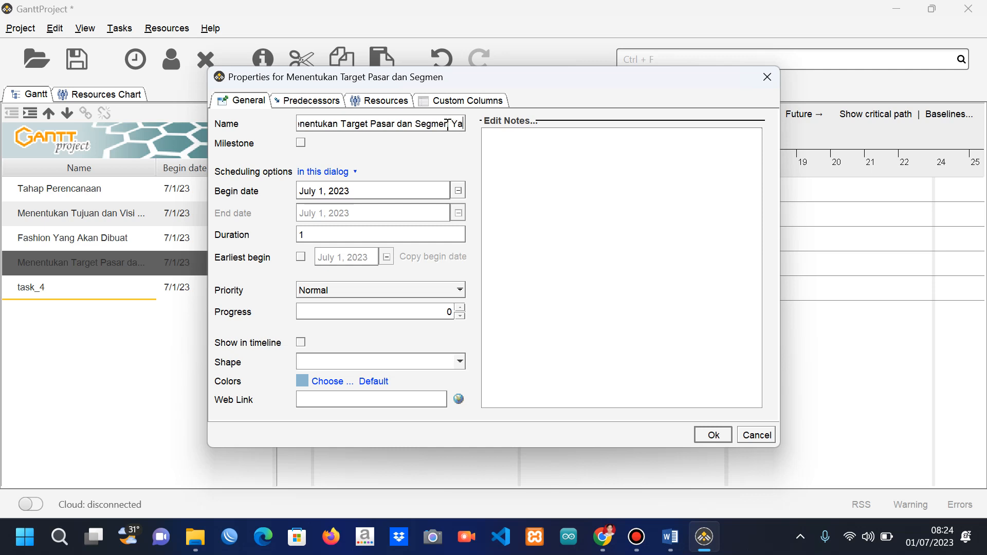
type("ng Ak")
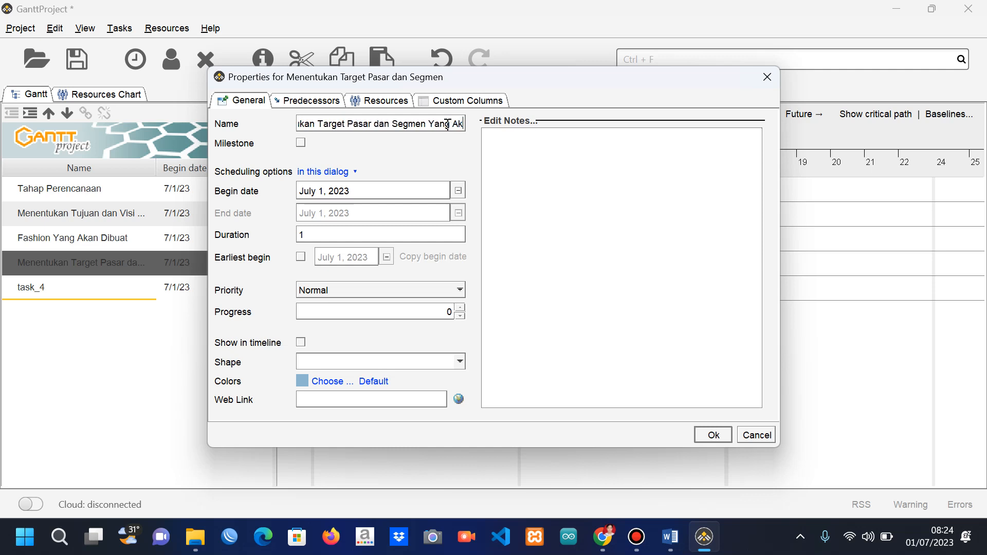
type("an Ditujuh")
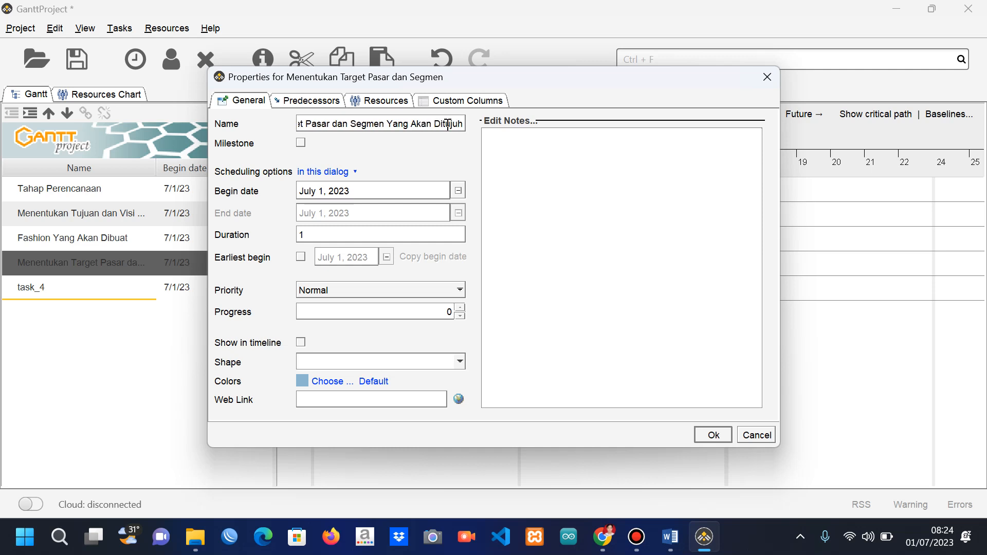
left_click(713, 435)
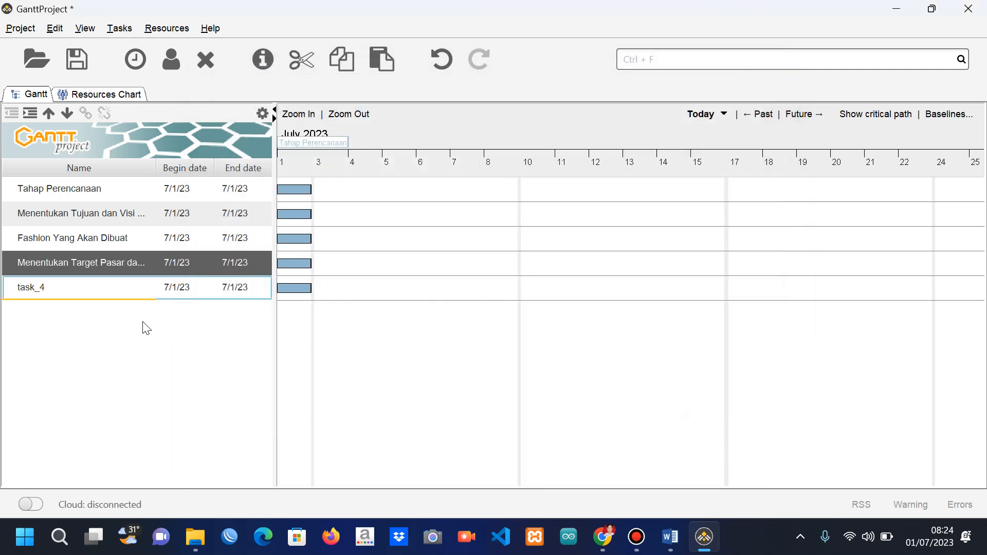
Rename the fifth task as "Menyusun Anggaran Biaya dan Sumber Daya Yang Dibutuhkan".
double_click(67, 285)
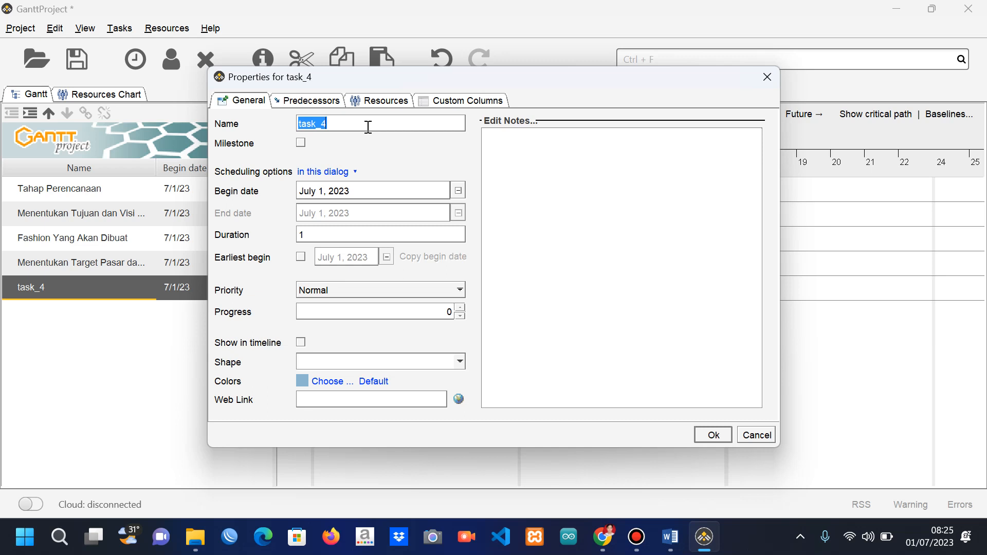
type("Menyusun A")
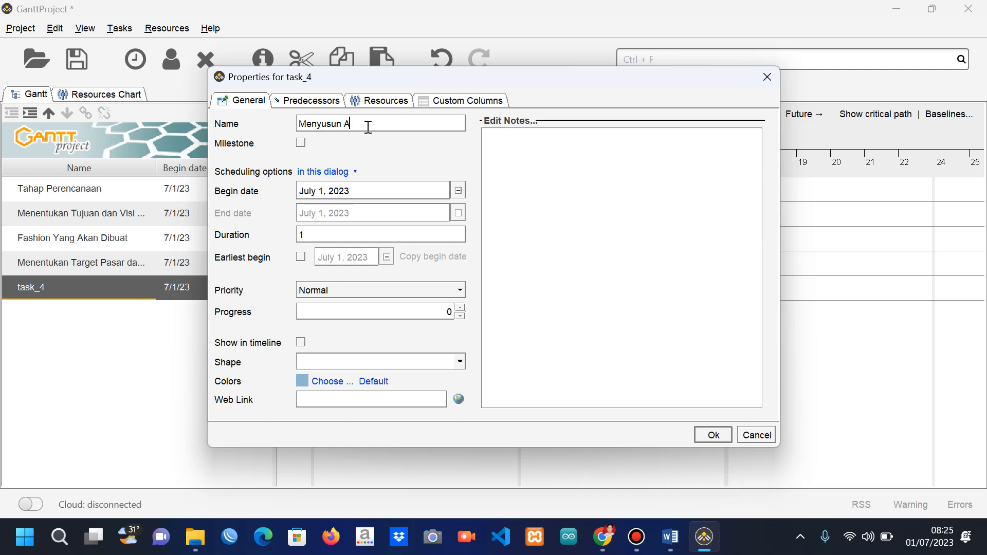
type("nggaran")
type("Biaya dan Sumber D")
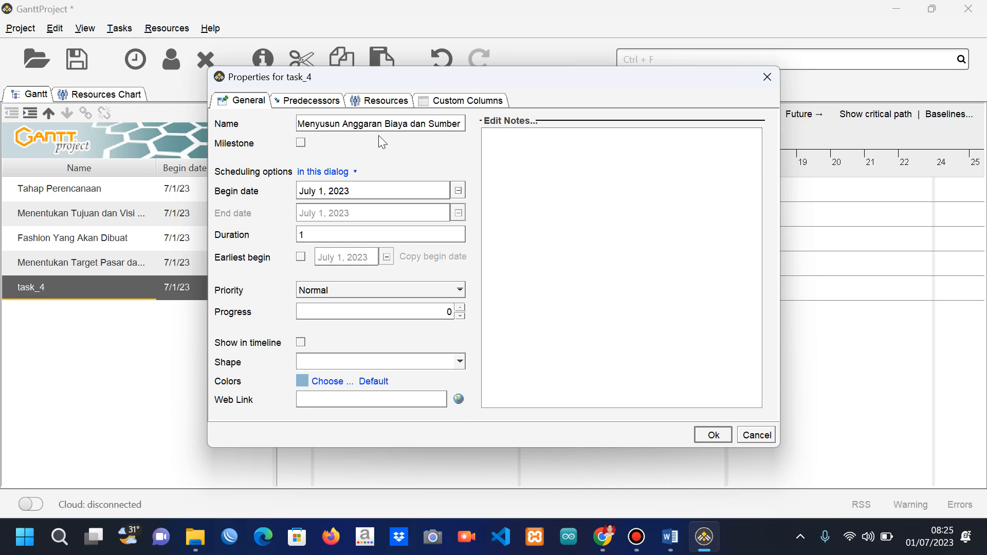
type("aya ")
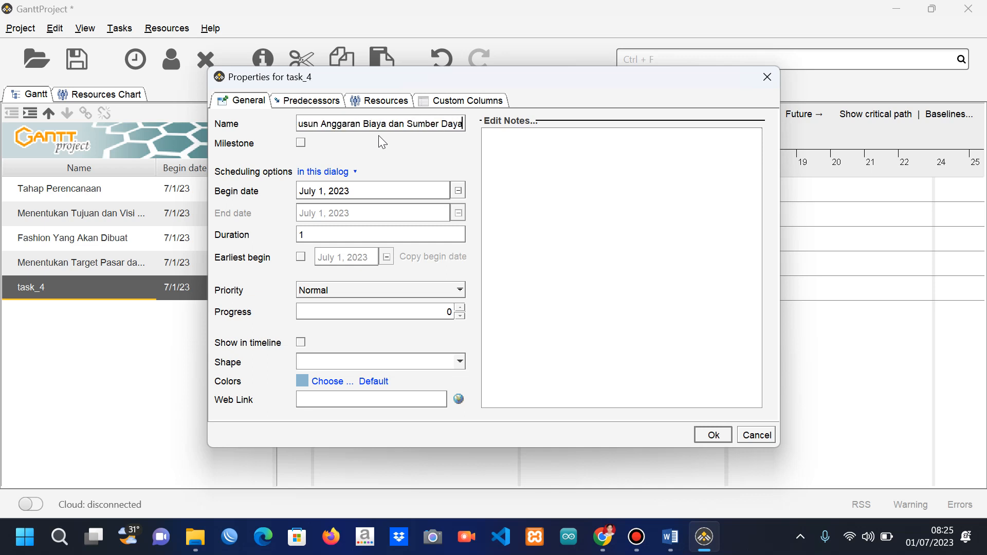
type("Yang Dibutuhkan")
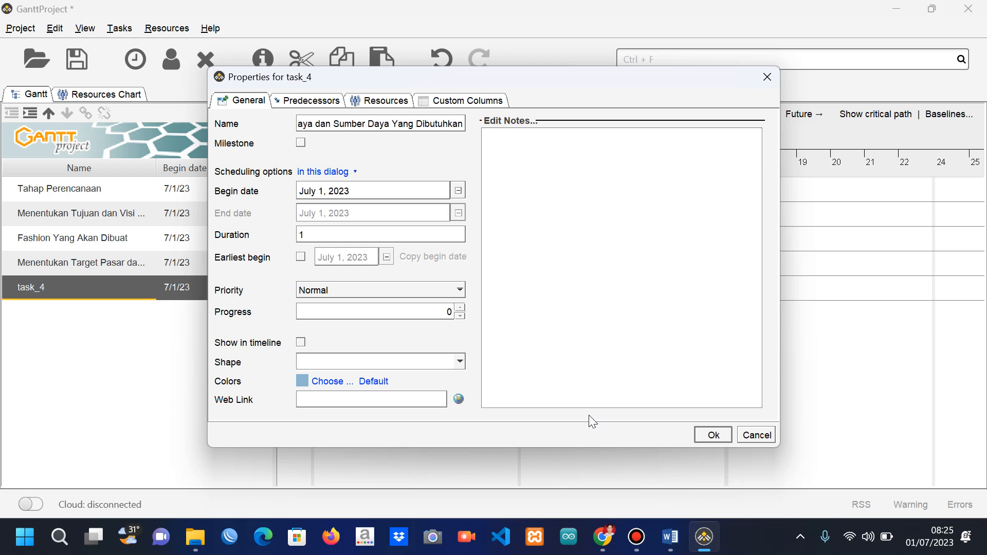
left_click(713, 435)
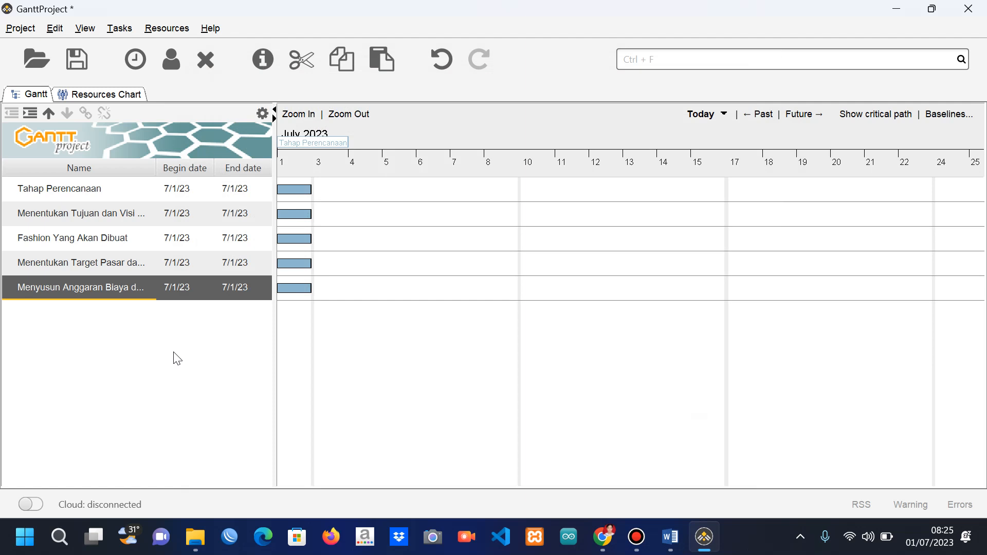
Add a sixth task to the end of the list and name it "Membuat Jadwal Proyek Dengan Mengidentifikasi Milestone Penting".
right_click(74, 316)
left_click(118, 304)
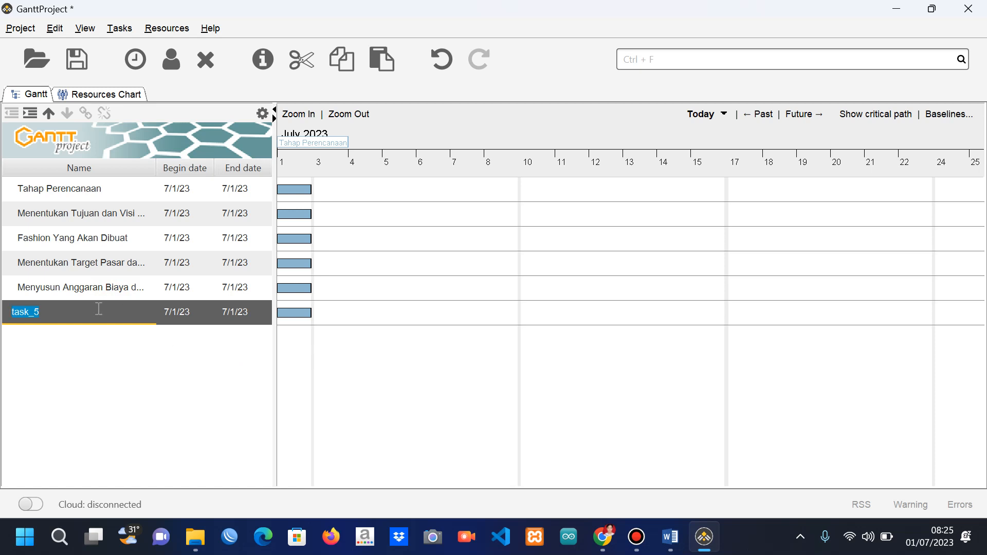
type("Membuat Jadwal Proyek Dengan")
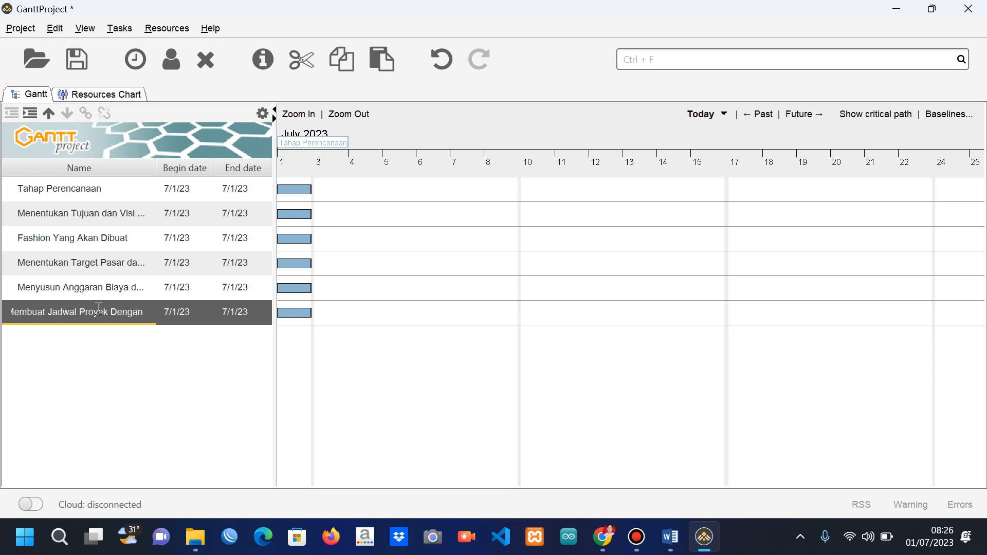
type(" Meng")
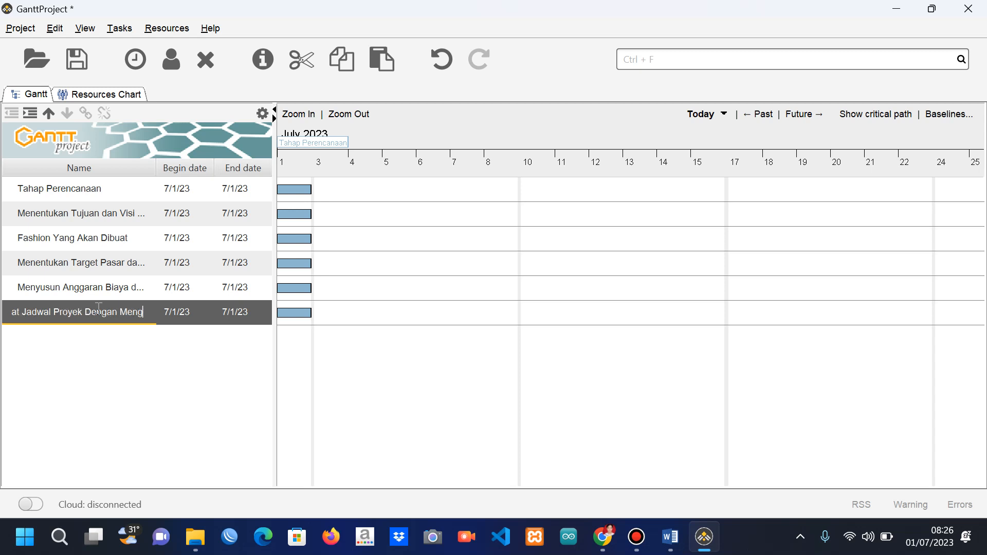
type("identifikasi")
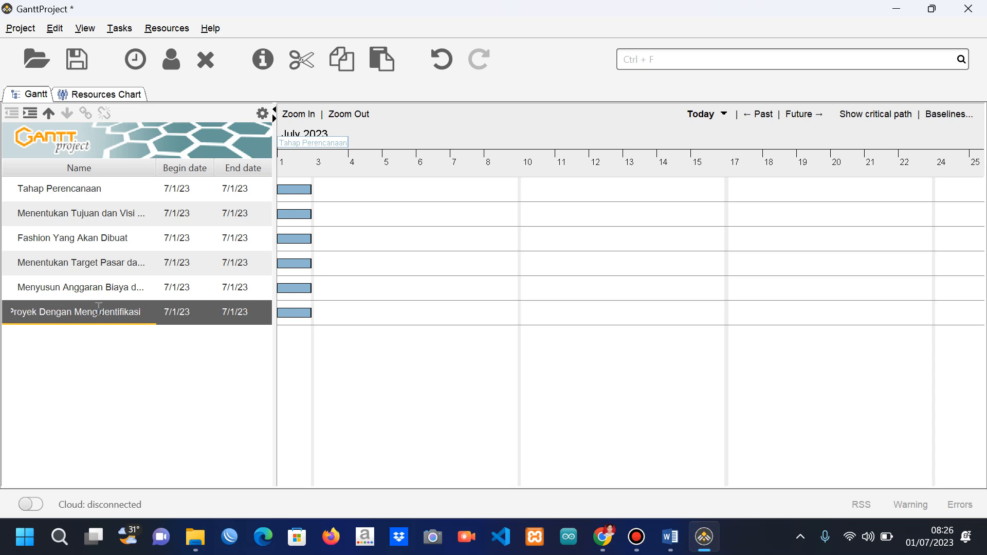
type("Mil")
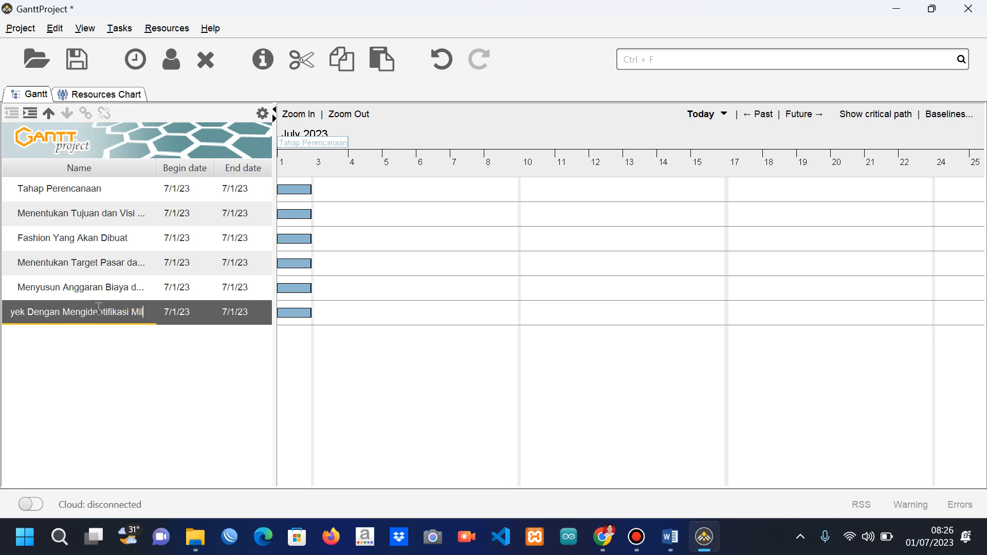
type("estone")
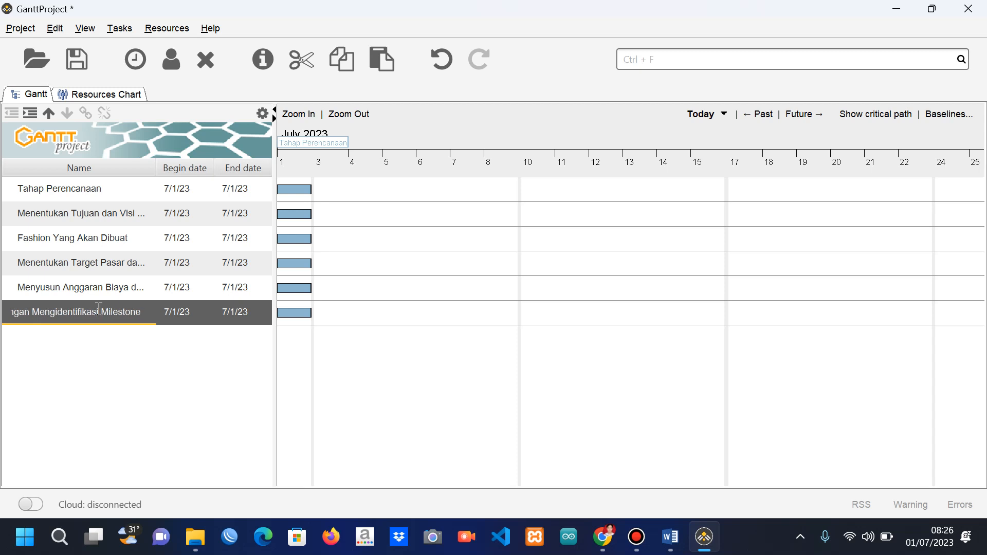
type(" Pen")
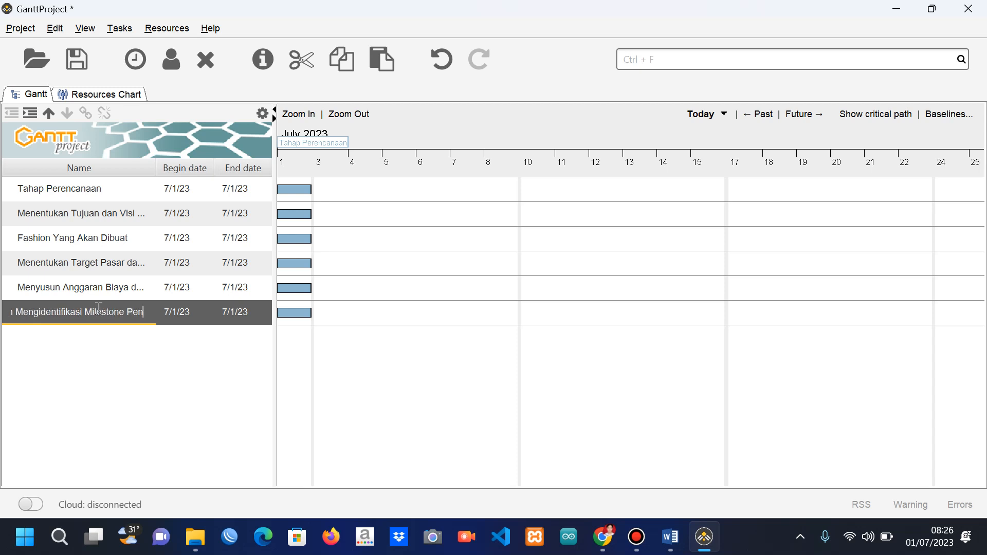
type("ting")
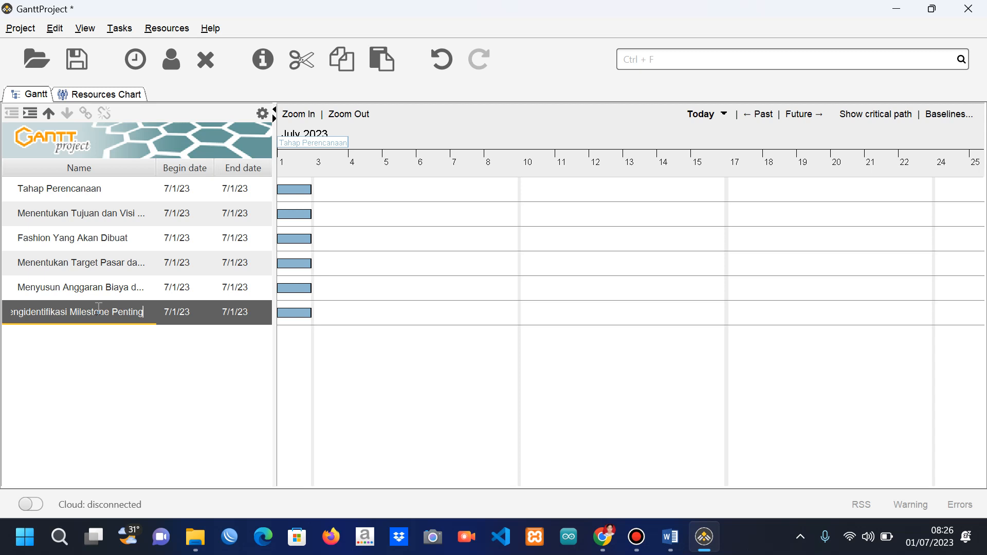
key("Return")
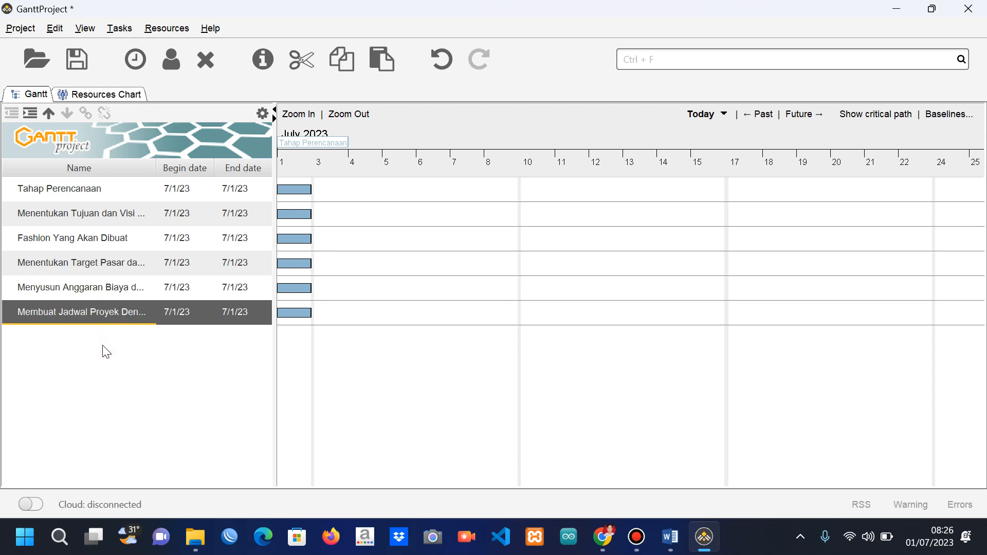
Add a seventh task below it and name it "Menentukan Tim Proyek dan Peran Masing-Masing Anggota Tim".
right_click(72, 335)
left_click(92, 306)
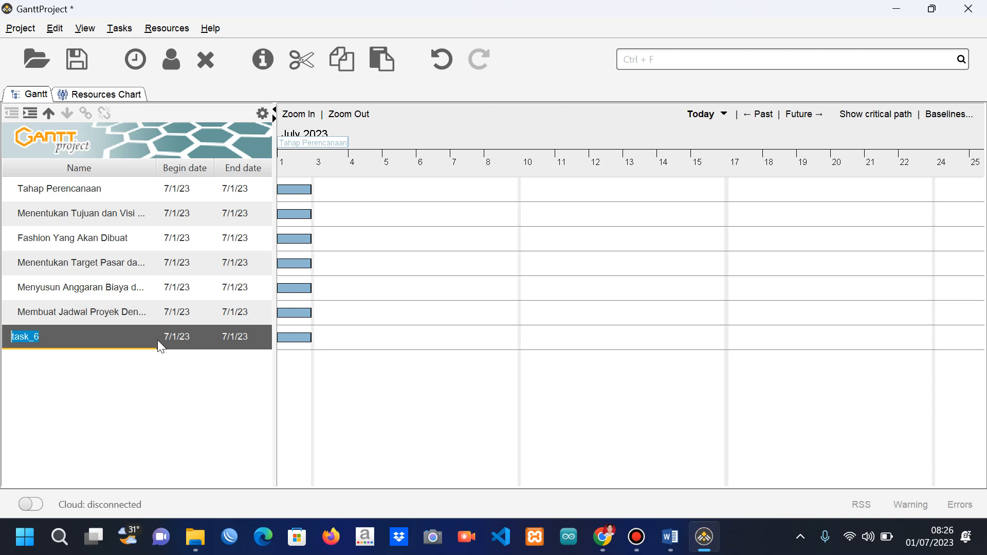
type("Menentukan Tim Proyek dan ")
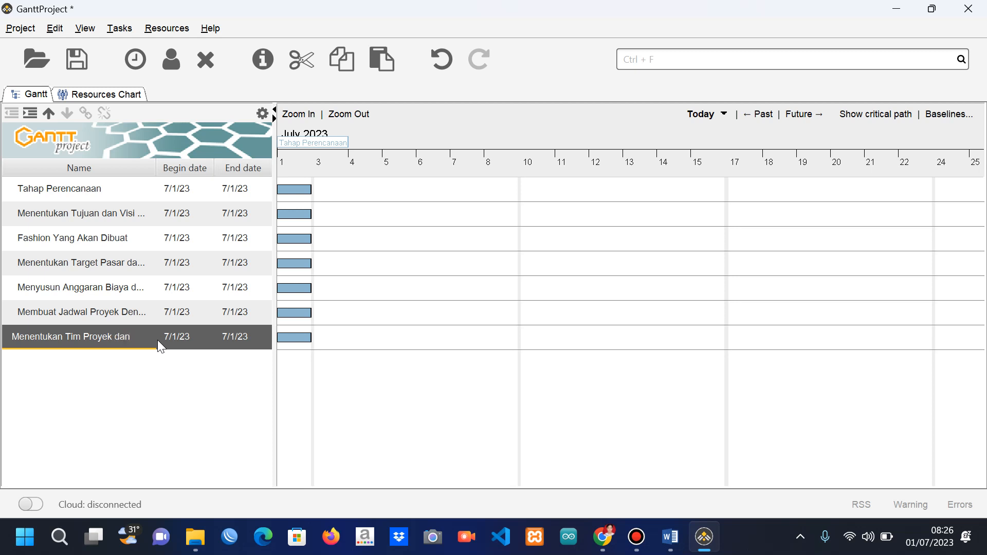
type("Peran")
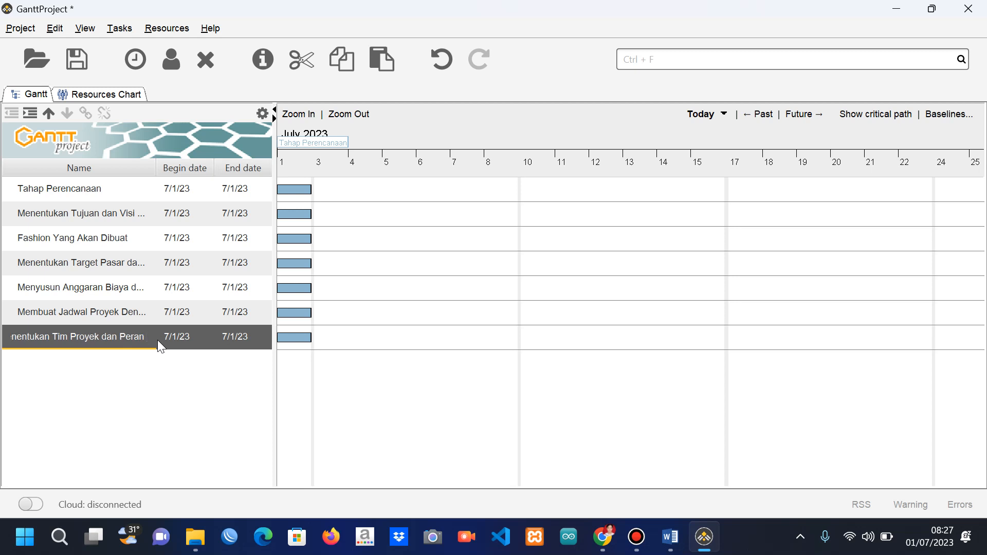
type(" Masing-")
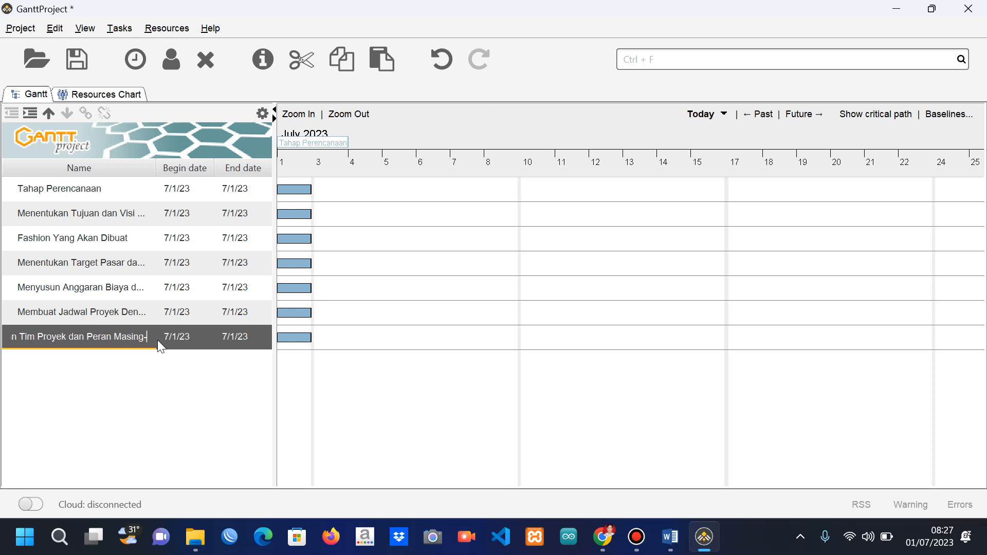
type("Masi")
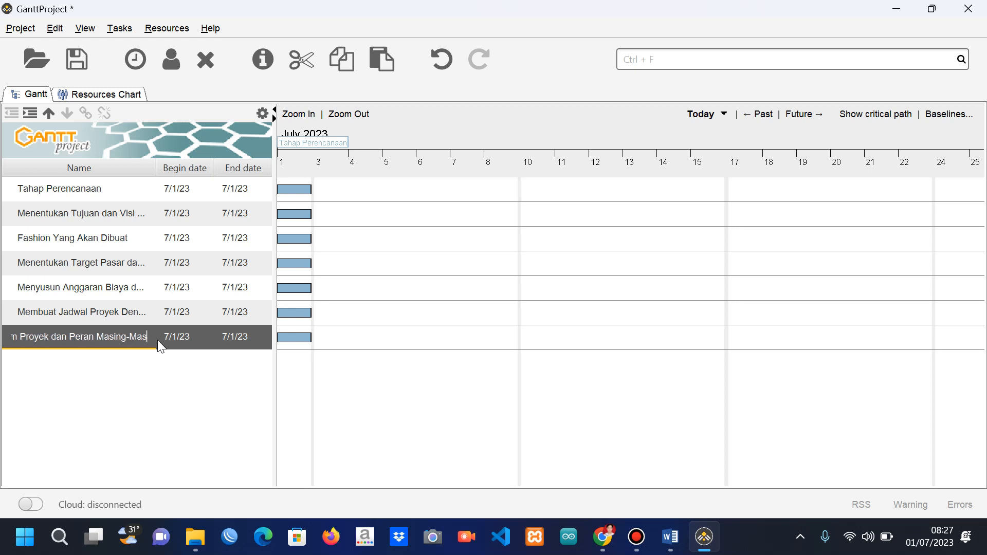
type("ng ")
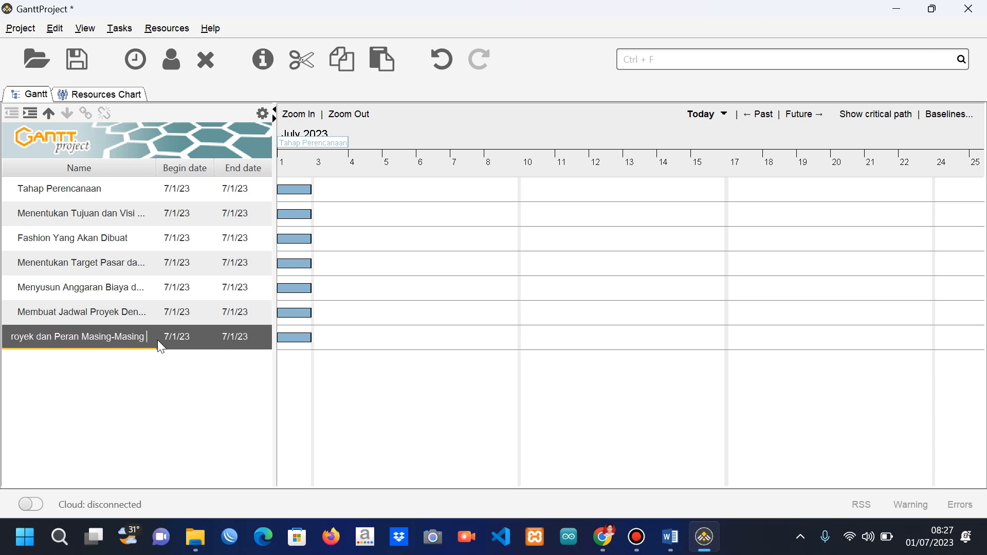
type("Angg")
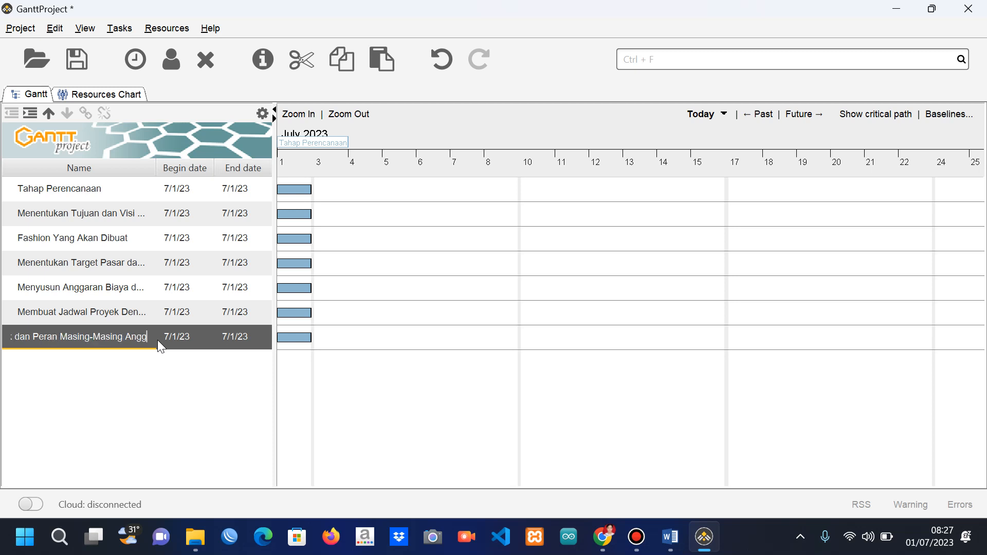
type("ota ")
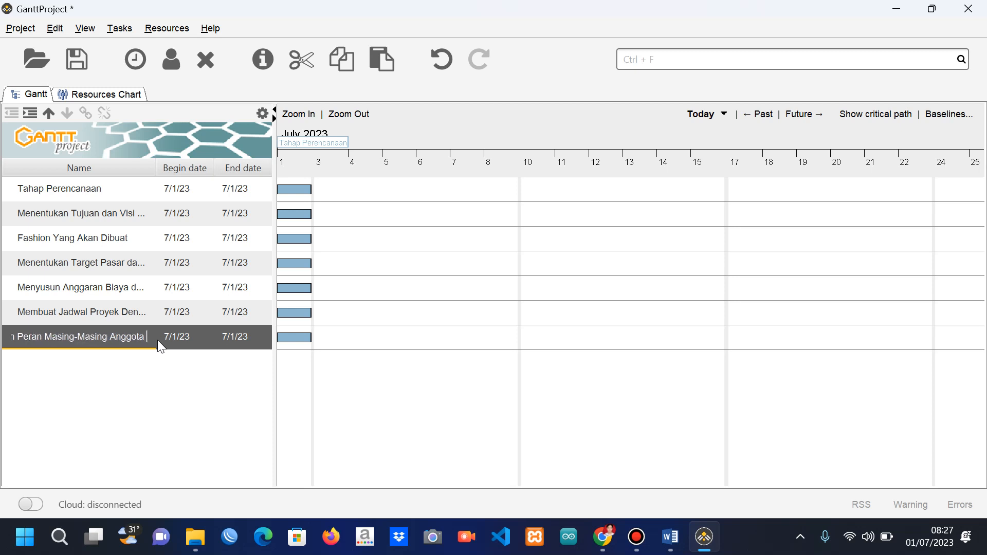
type("Ti")
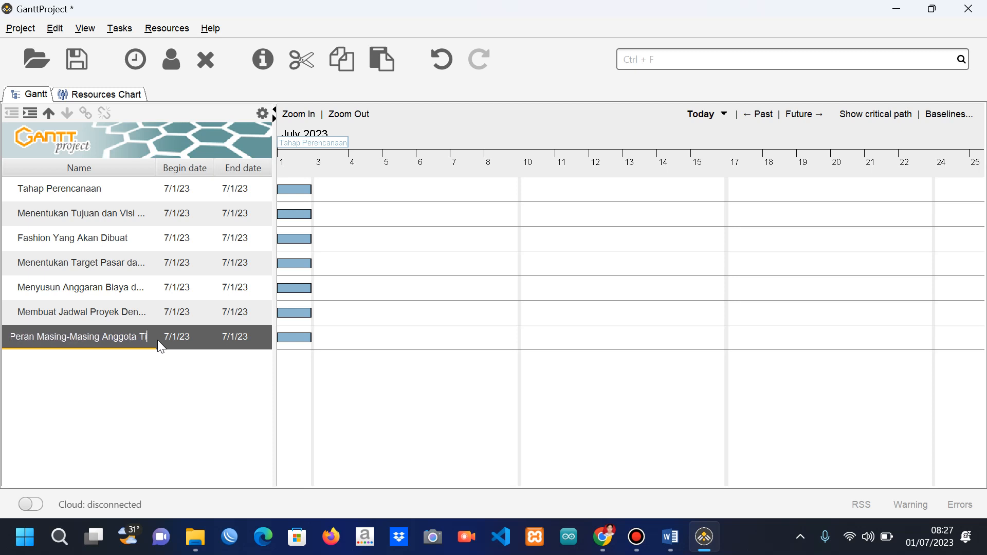
type("m")
key("Return")
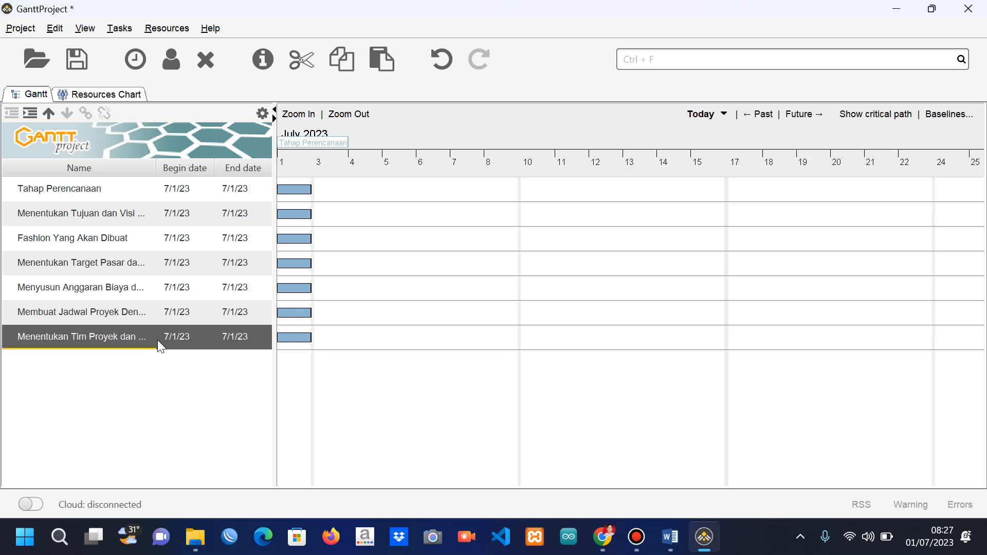
Add an eighth task to the end of the Gantt task list and keep its default name.
left_click(142, 360)
right_click(141, 360)
left_click(162, 303)
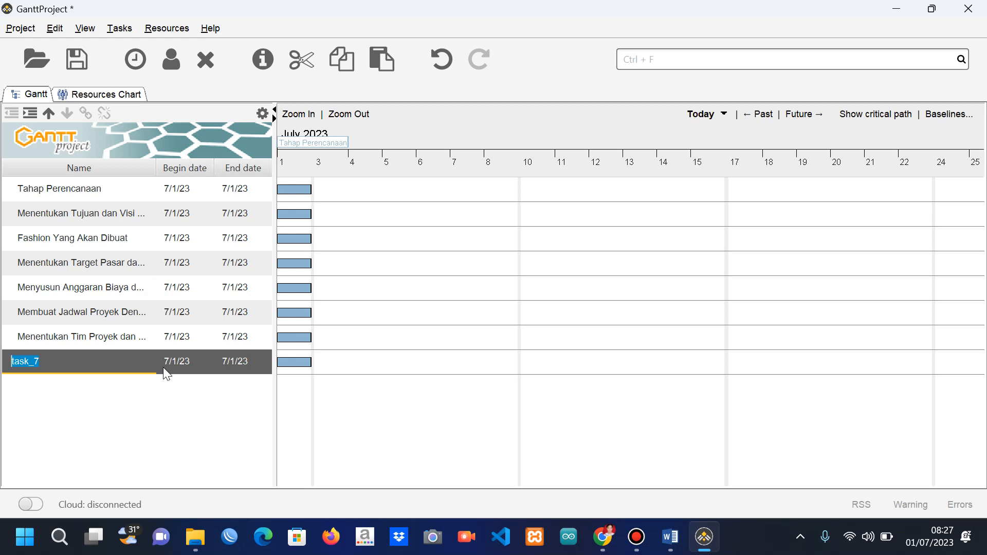
left_click(91, 367)
left_click(112, 365)
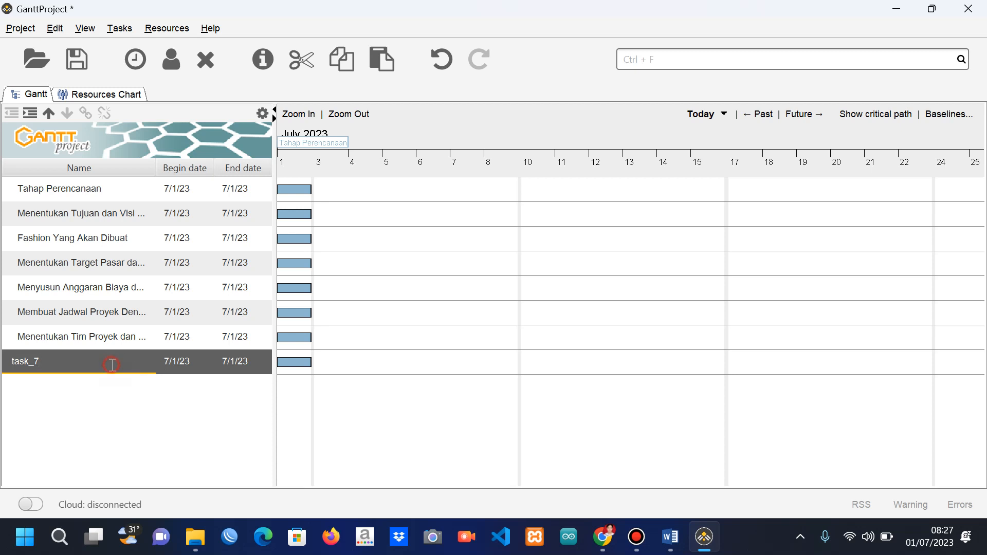
left_click(135, 436)
View the task properties of Menentukan Tujuan dan Visi Produk and close them without changes.
left_click(117, 216)
double_click(117, 216)
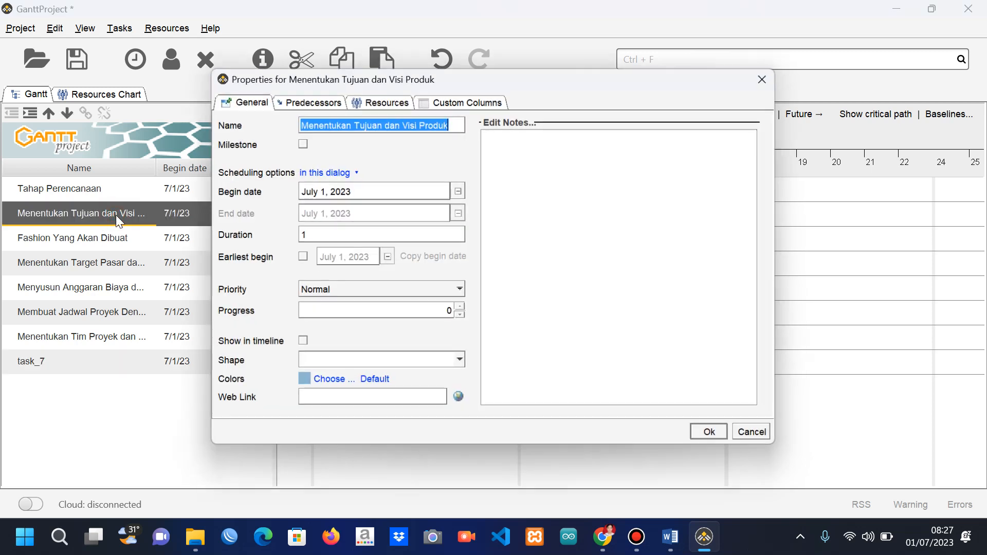
left_click(712, 435)
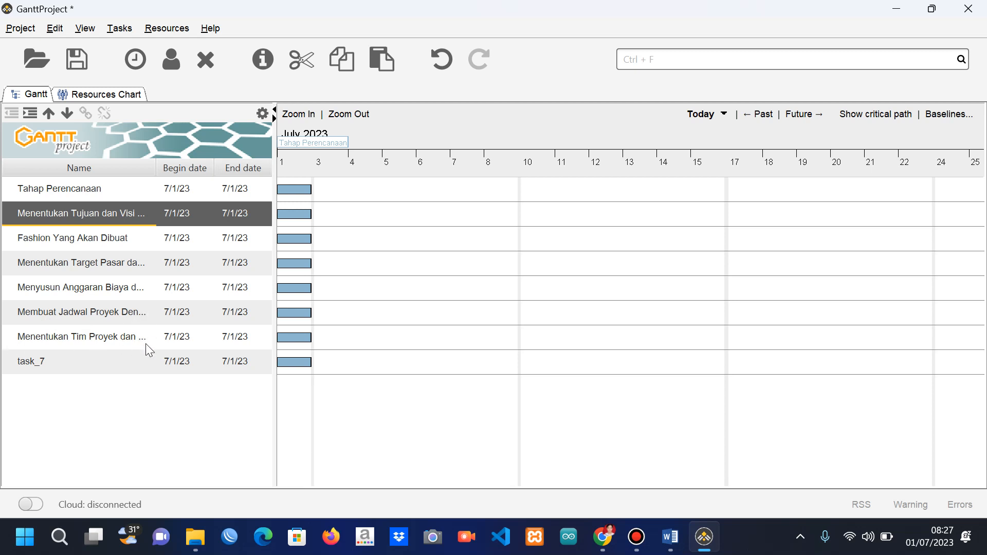
left_click(636, 550)
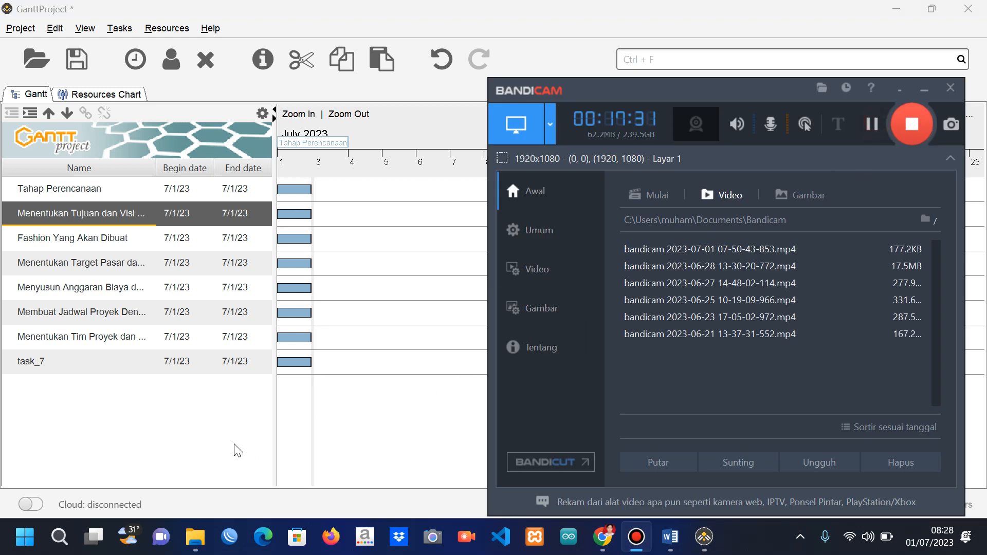
left_click(216, 436)
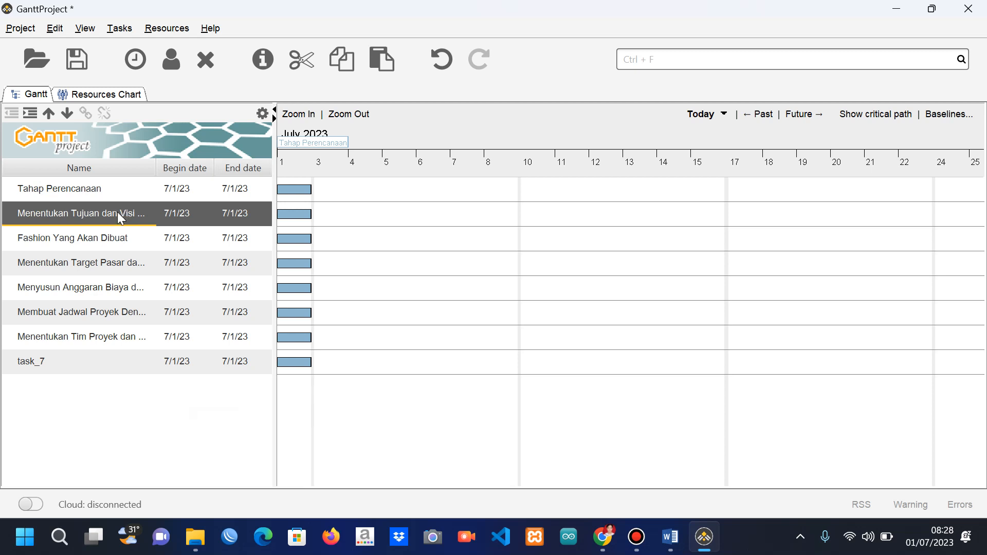
Nest Menentukan Tujuan dan Visi Produk under Tahap Perencanaan, and Fashion Yang Akan Dibuat under Menentukan Tujuan dan Visi Produk.
left_click_drag(123, 209, 22, 183)
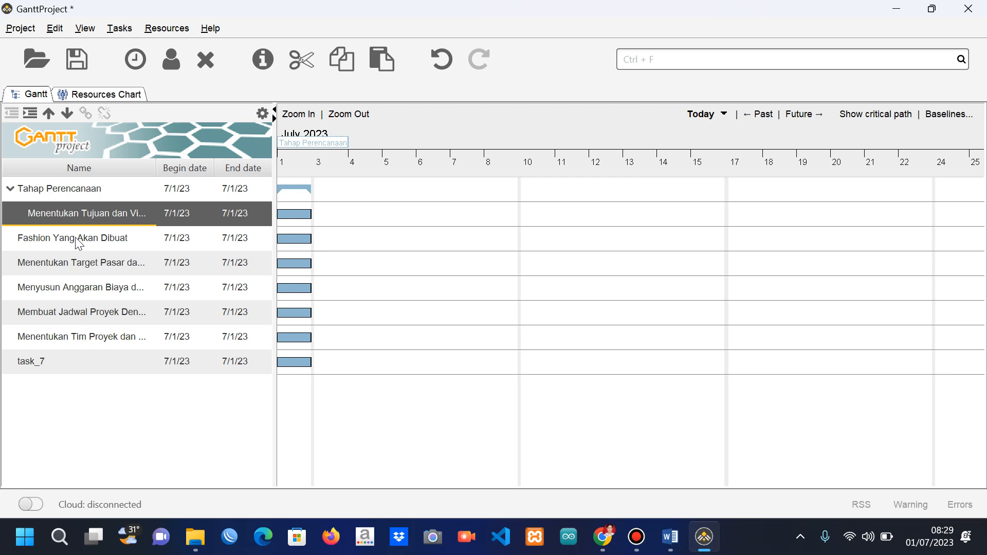
left_click(92, 244)
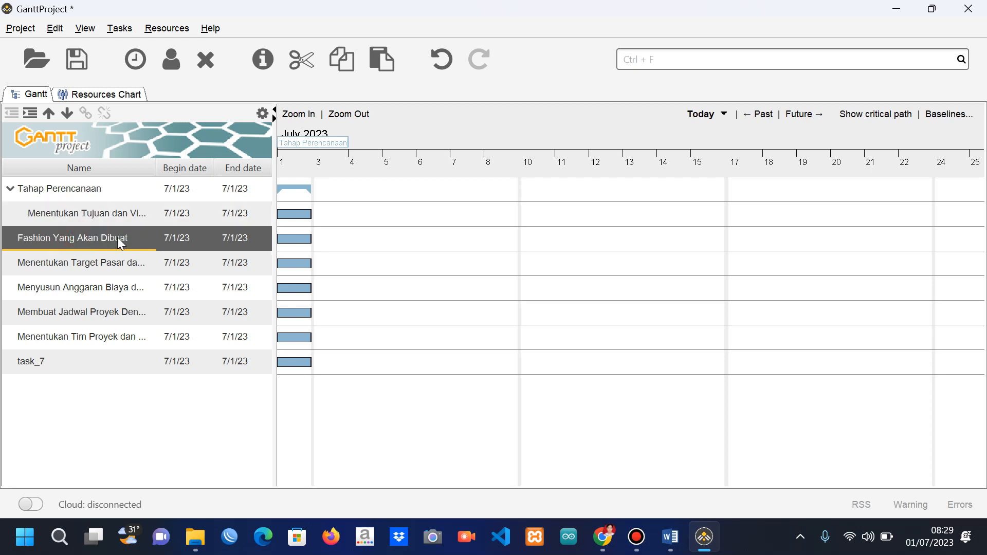
left_click_drag(115, 238, 138, 204)
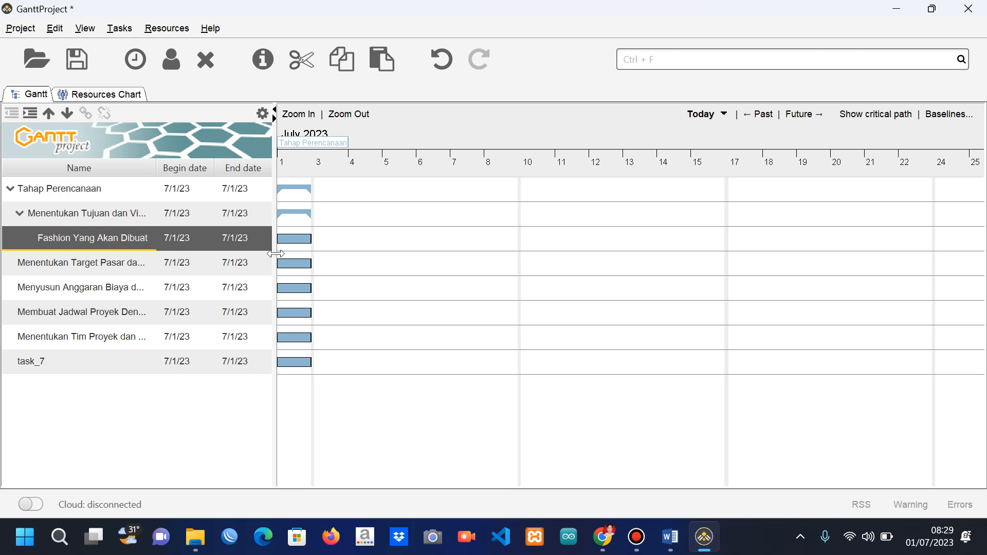
left_click(637, 537)
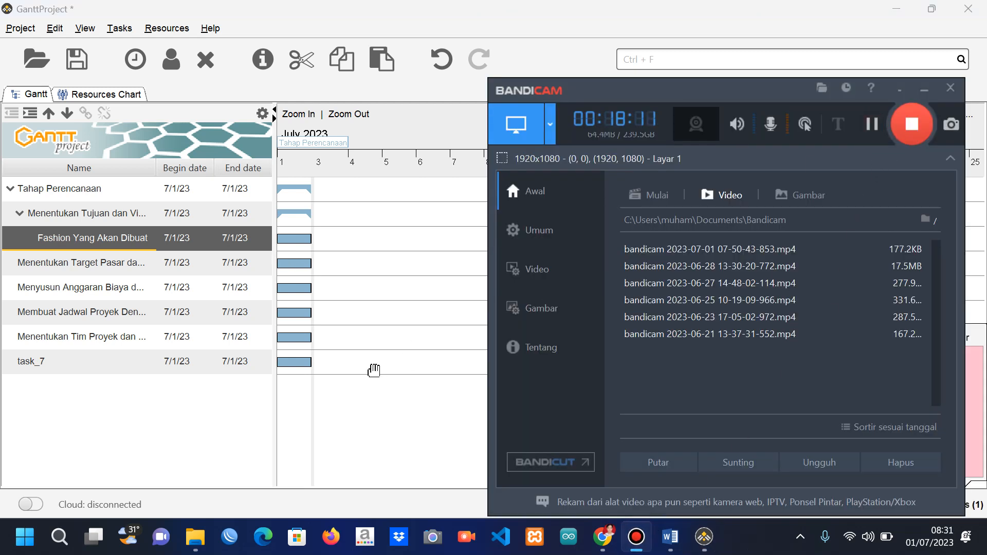
left_click(220, 447)
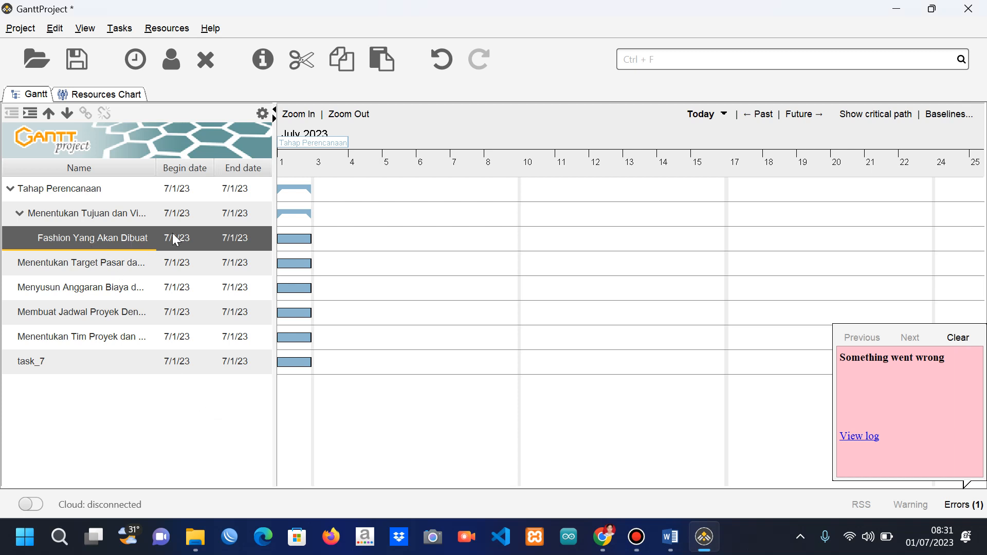
Delete the Fashion Yang Akan Dibuat subtask from the Gantt task list.
right_click(110, 235)
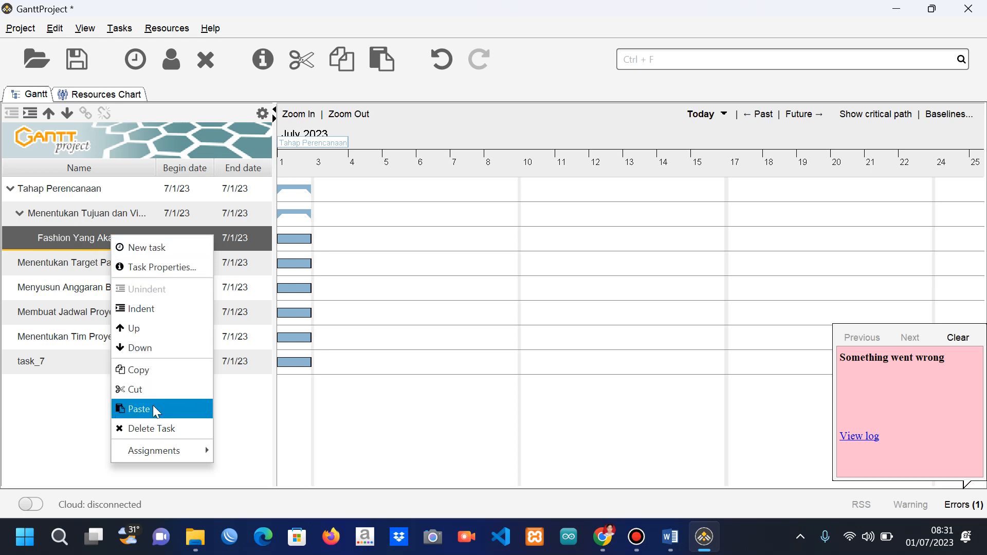
left_click(156, 428)
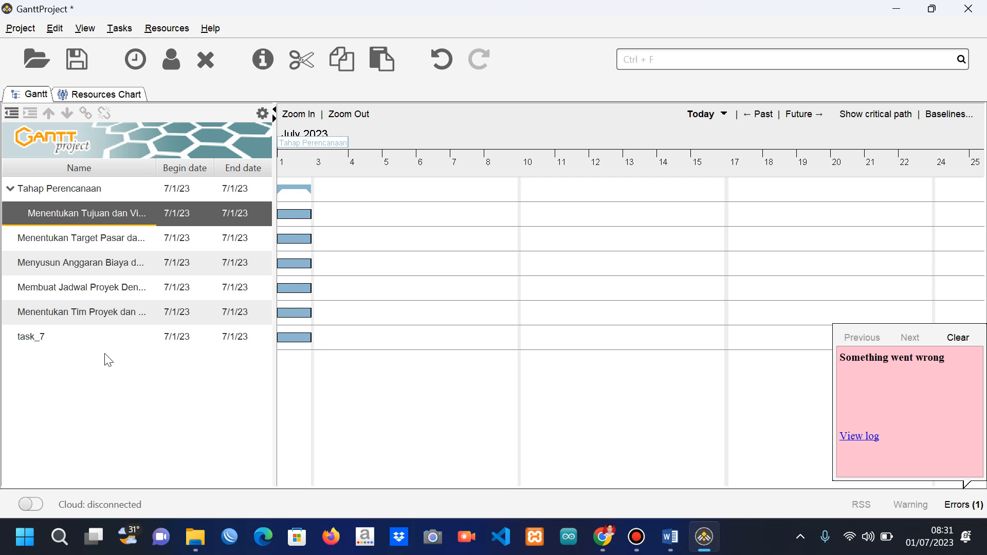
left_click(71, 338)
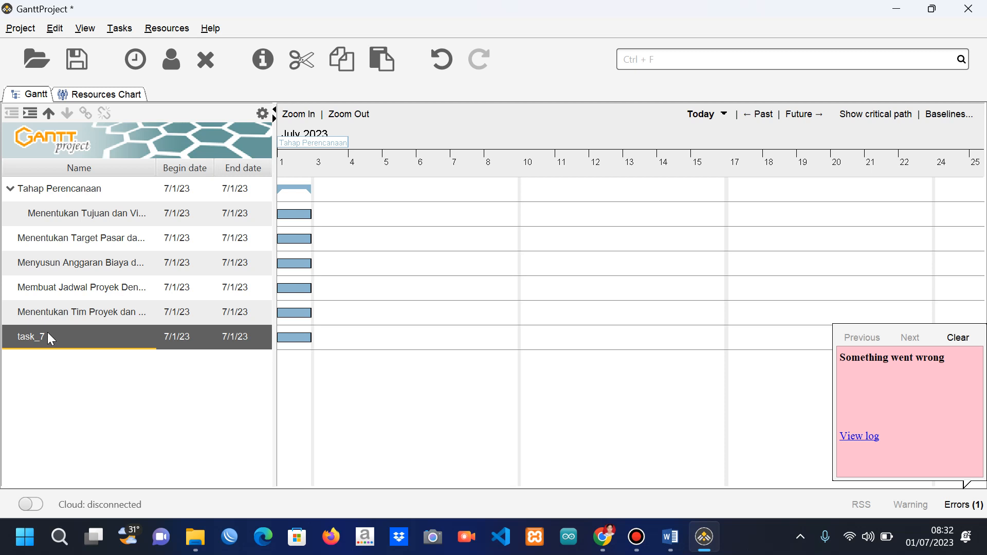
key("shift+Up")
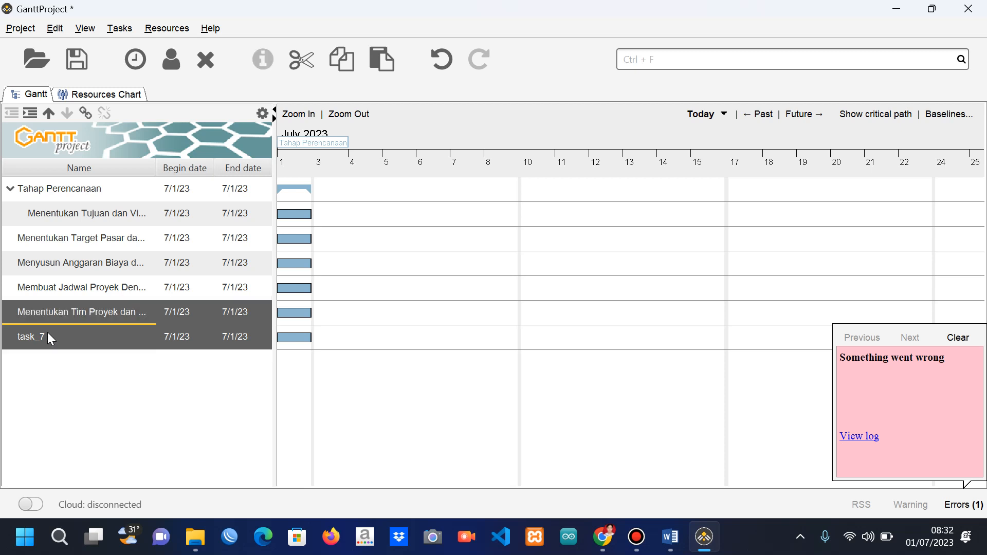
left_click(75, 426)
left_click(76, 402)
left_click(242, 338)
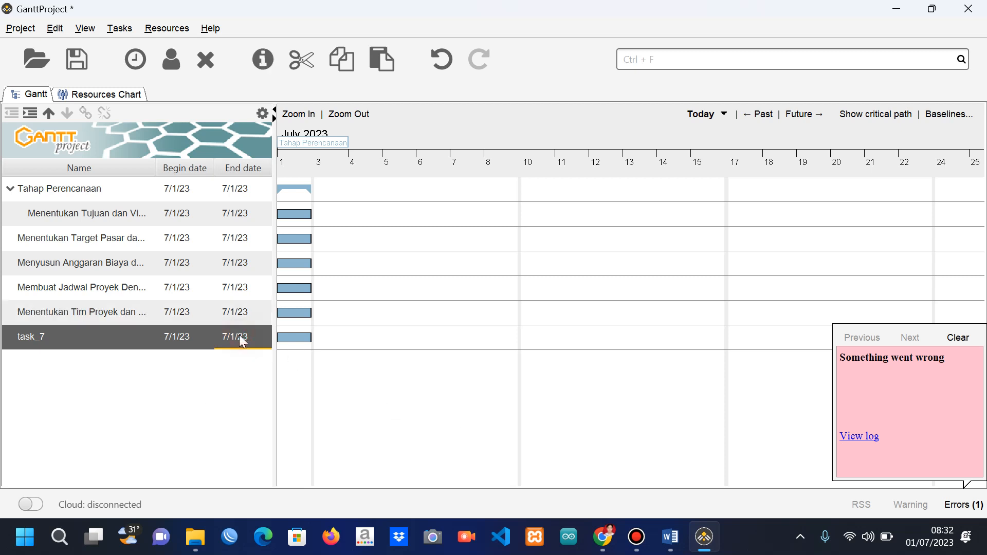
Rename the last task in the Gantt task list, task_7, as Fashion Yang Akan Dibuat.
left_click(41, 336)
double_click(41, 335)
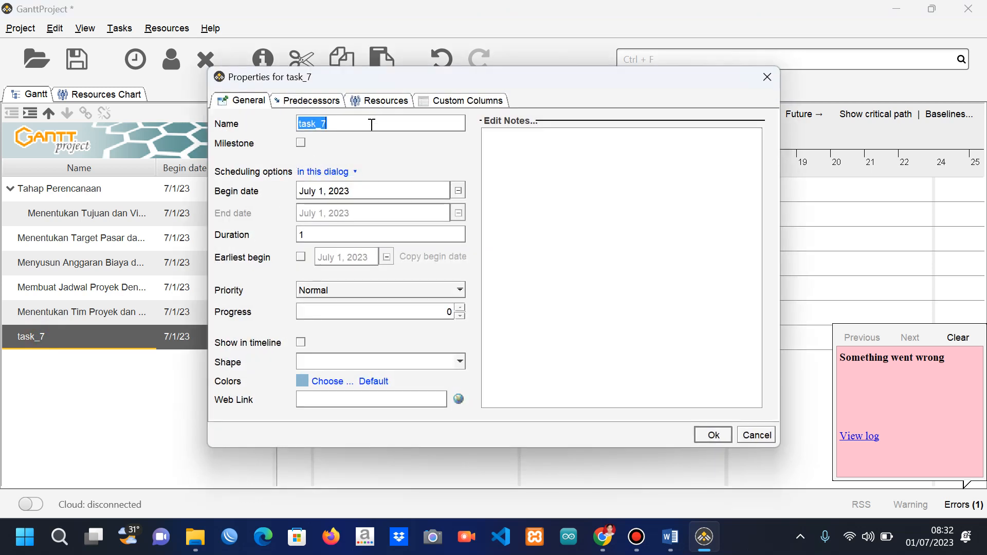
type("Fashion Yang Akan Dibuat")
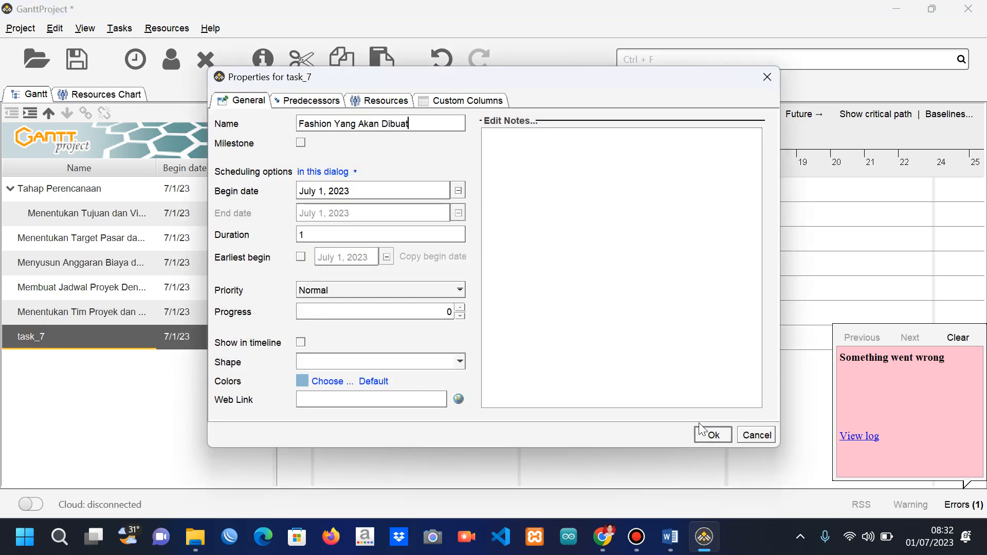
left_click(714, 435)
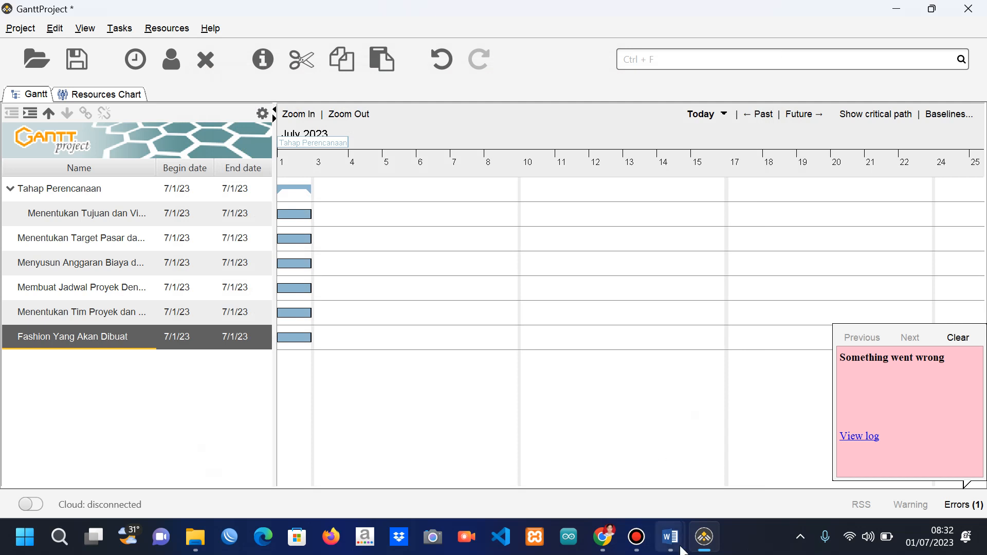
left_click(638, 546)
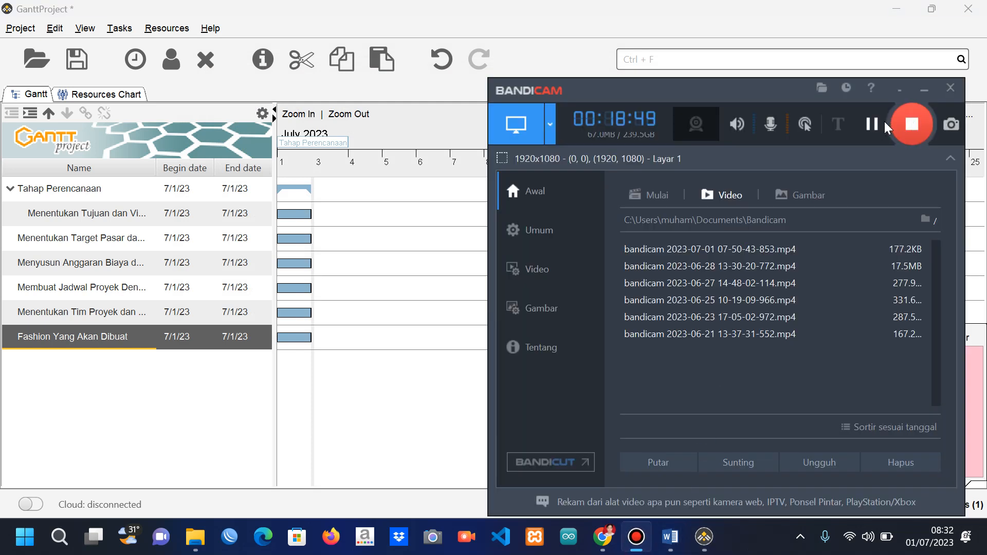
left_click(217, 406)
left_click(86, 338)
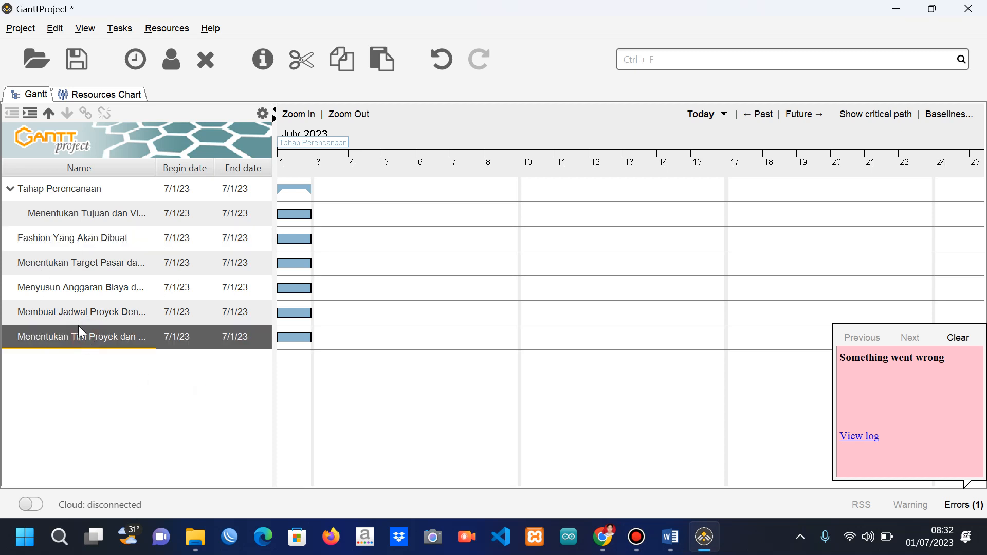
double_click(107, 335)
left_click(172, 355)
left_click(636, 537)
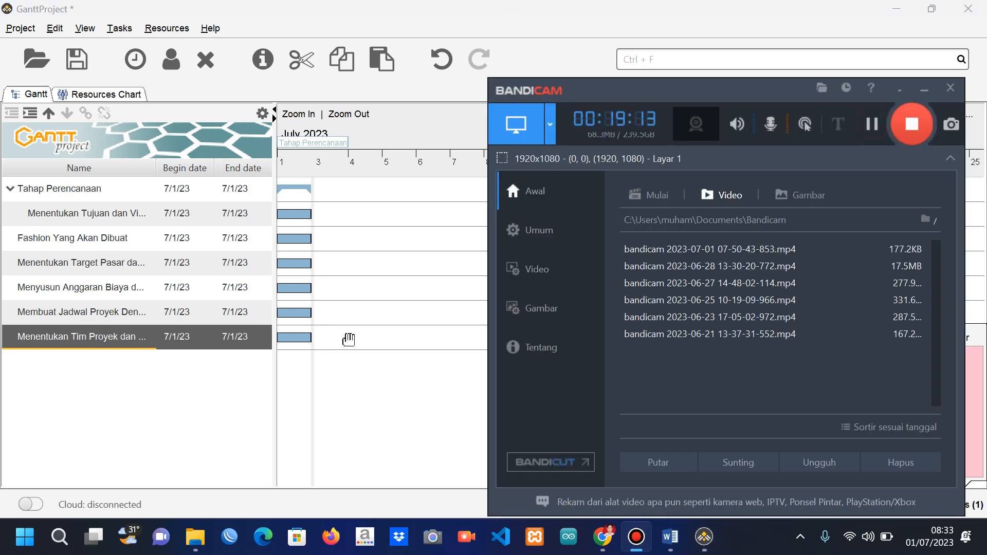
left_click(184, 392)
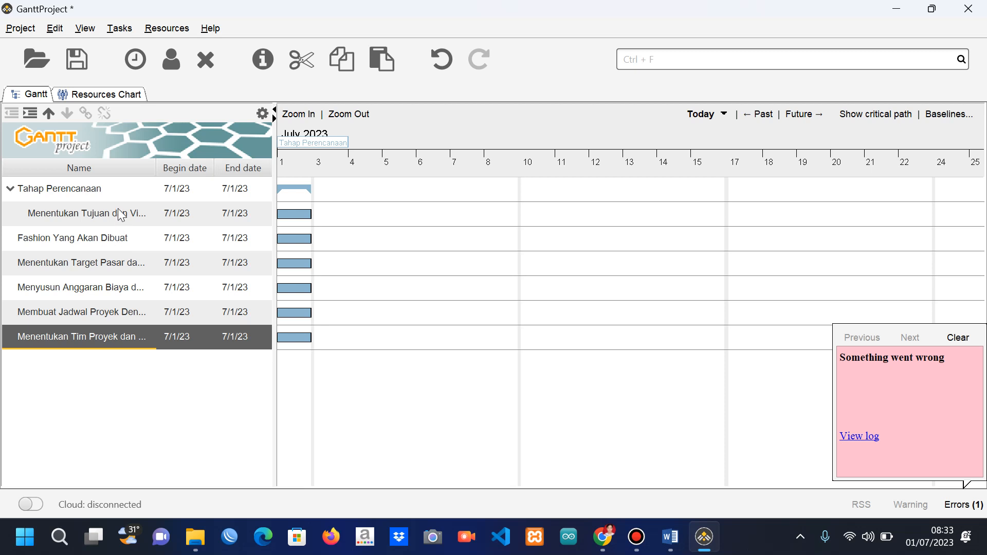
Add Menentukan Tujuan dan Visi Produk as a Finish-Start predecessor of Fashion Yang Akan Dibuat in its task properties.
double_click(114, 238)
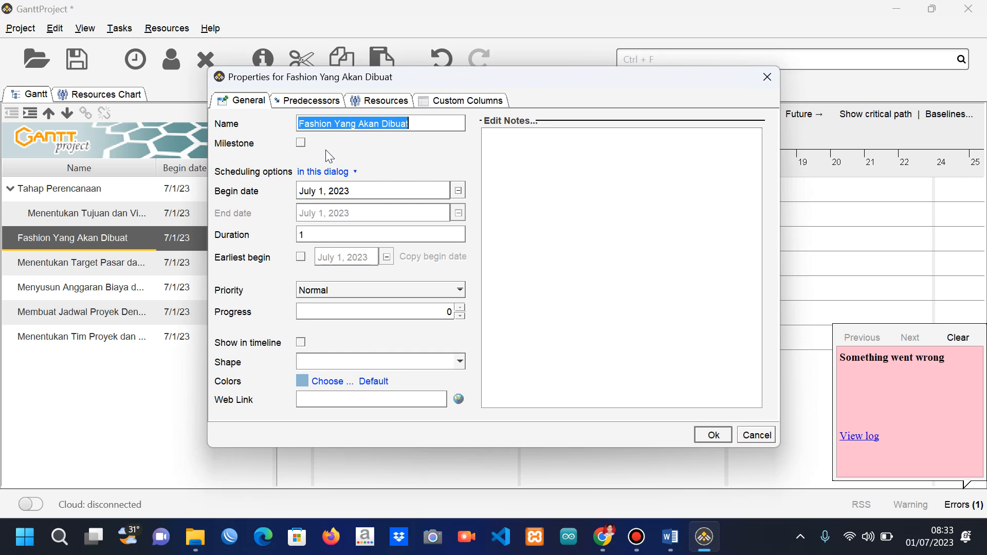
left_click(637, 537)
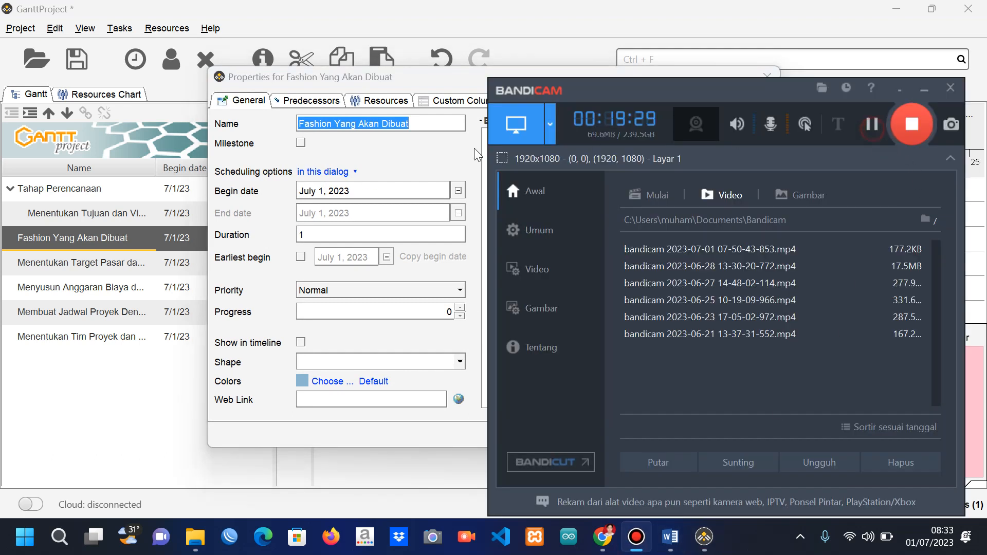
left_click(388, 153)
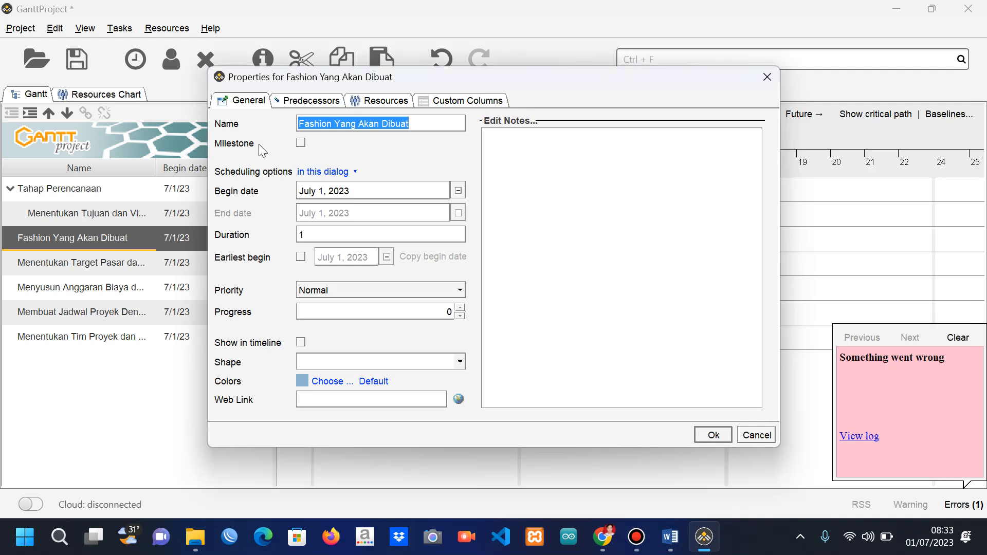
left_click(298, 102)
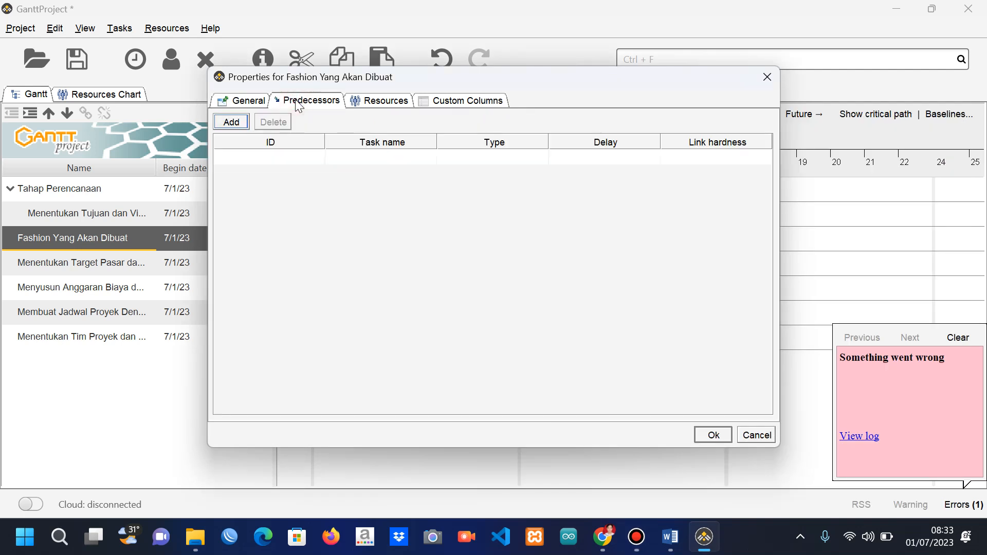
left_click(231, 123)
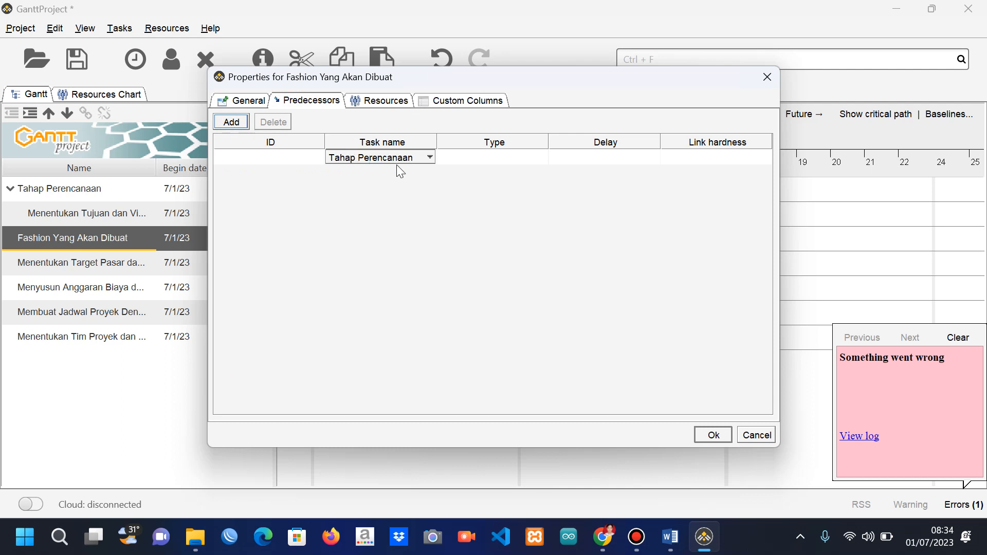
left_click(636, 536)
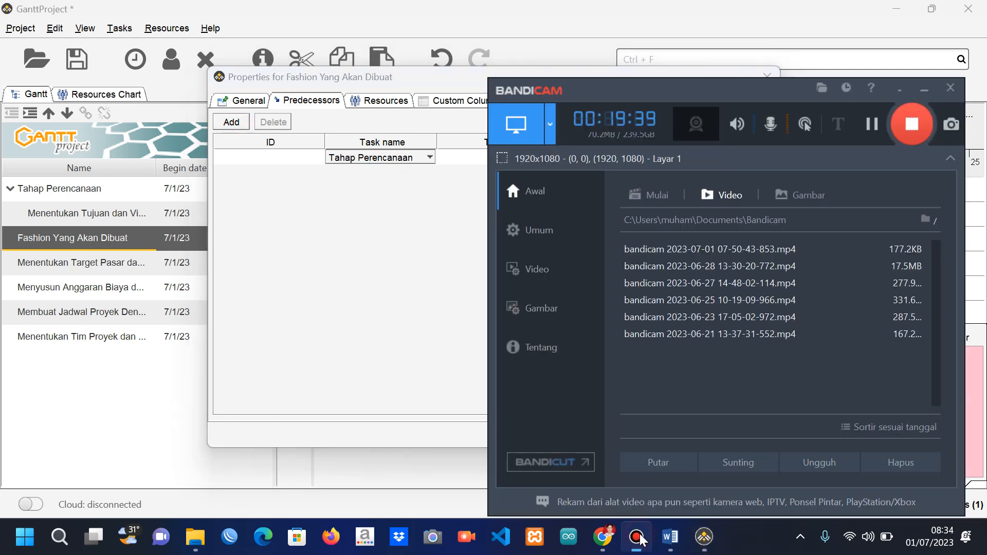
left_click(391, 230)
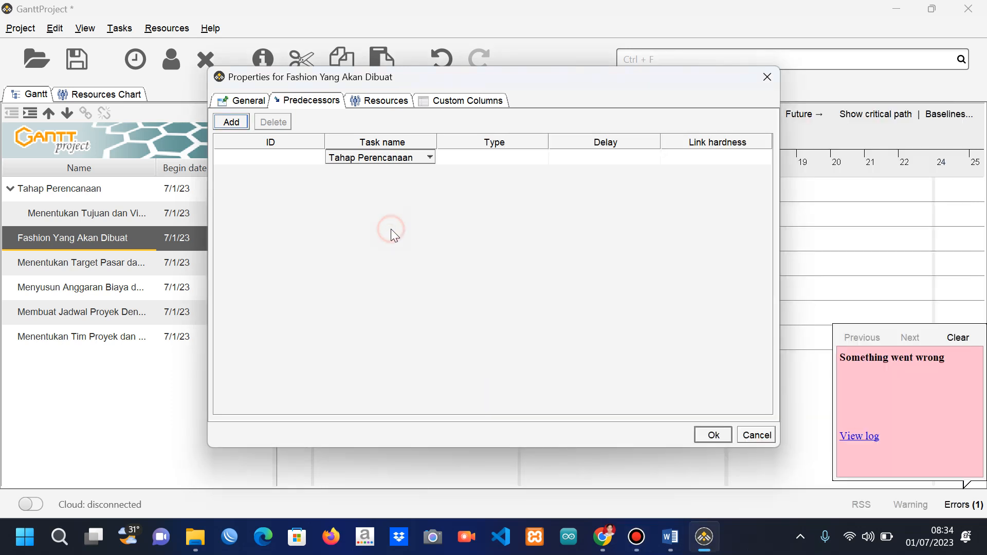
left_click(428, 158)
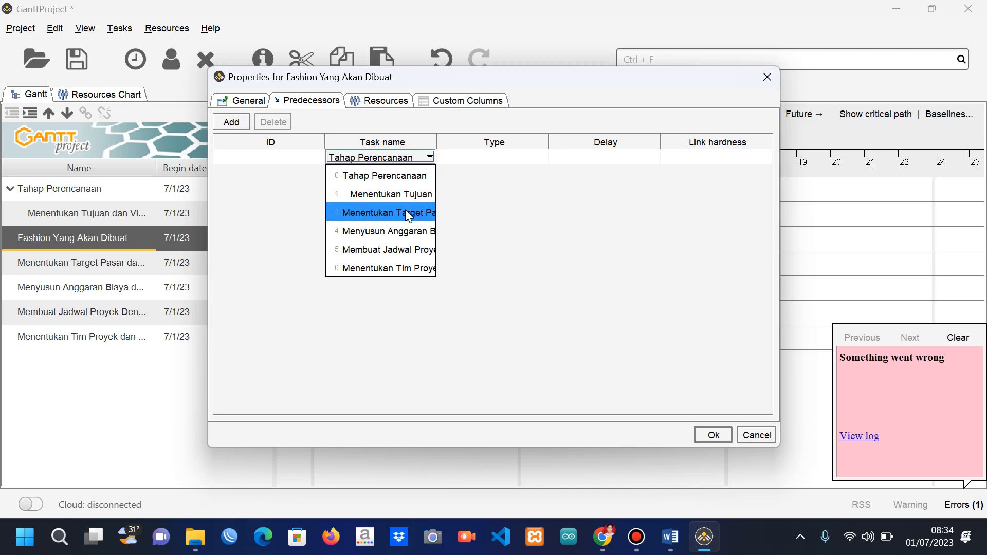
left_click(405, 195)
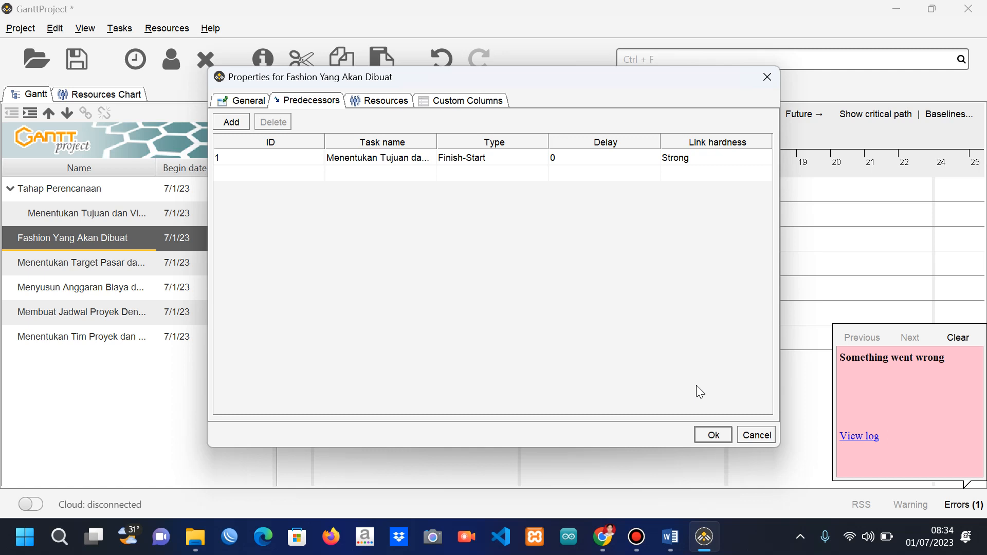
left_click(711, 433)
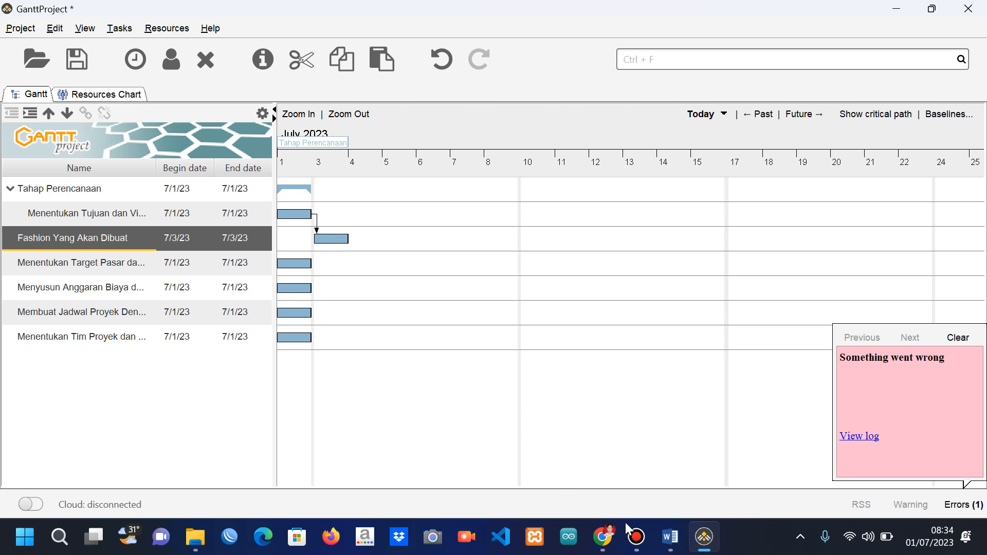
left_click(637, 537)
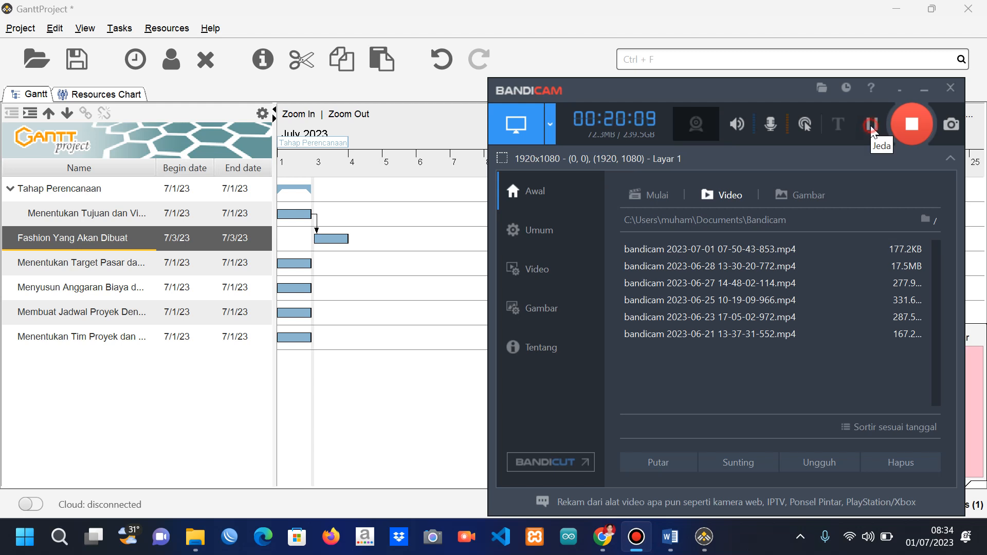
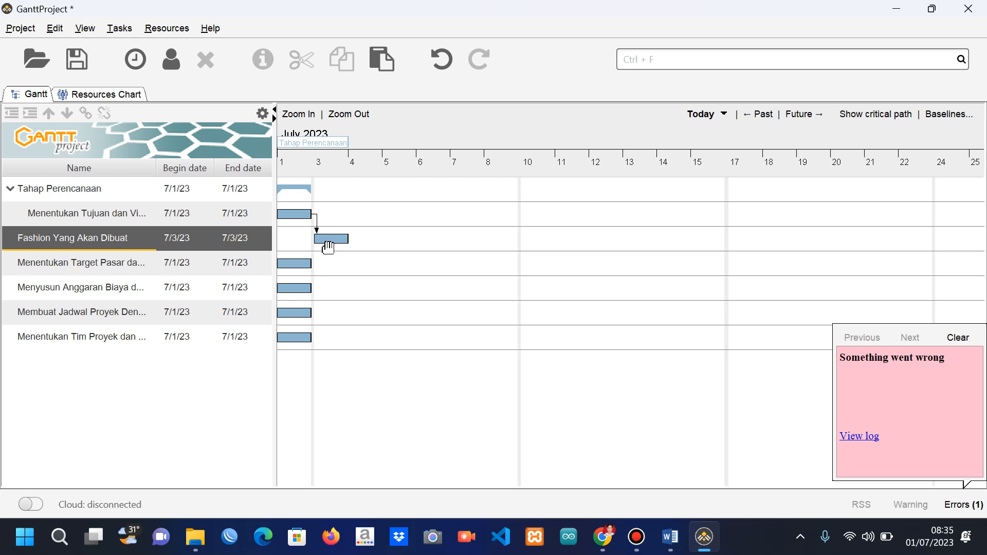
left_click(632, 538)
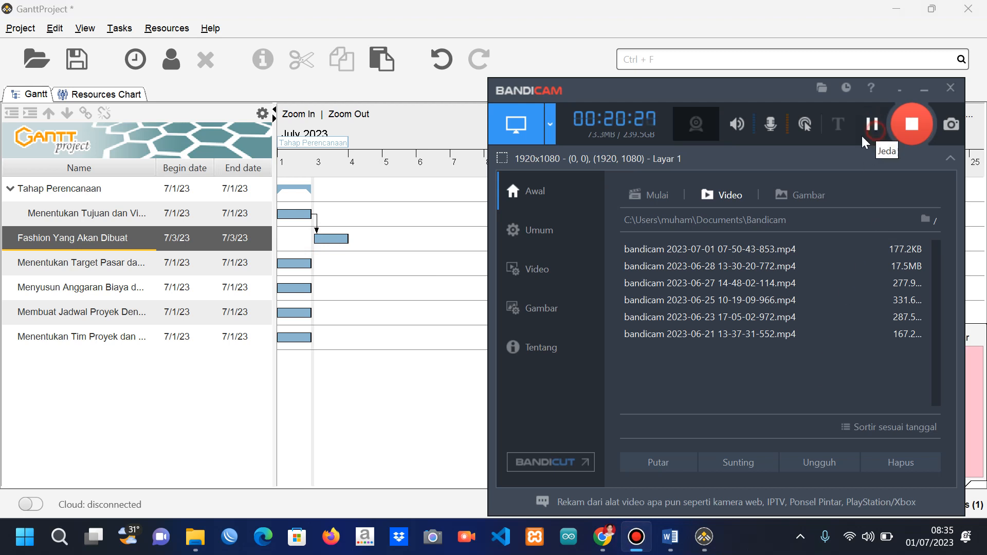
left_click(224, 410)
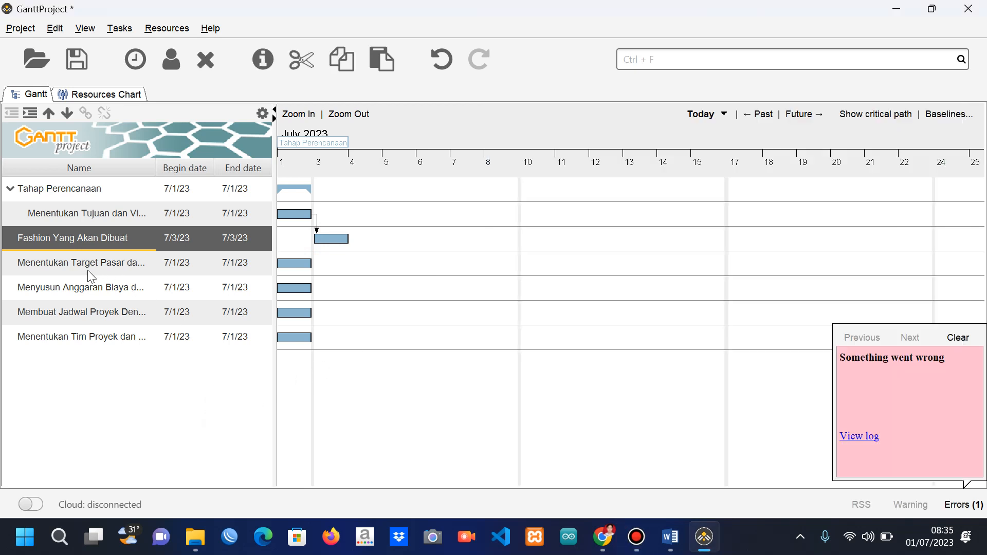
Try to indent the four tasks from Menentukan Target Pasar to Menentukan Tim Proyek together by one level, and undo the indentation.
left_click(49, 264)
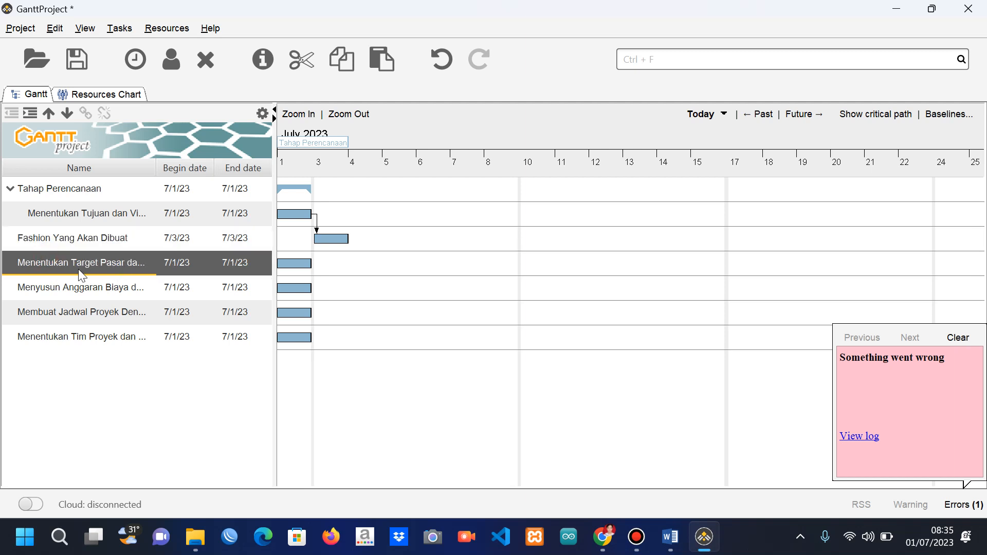
left_click(54, 286)
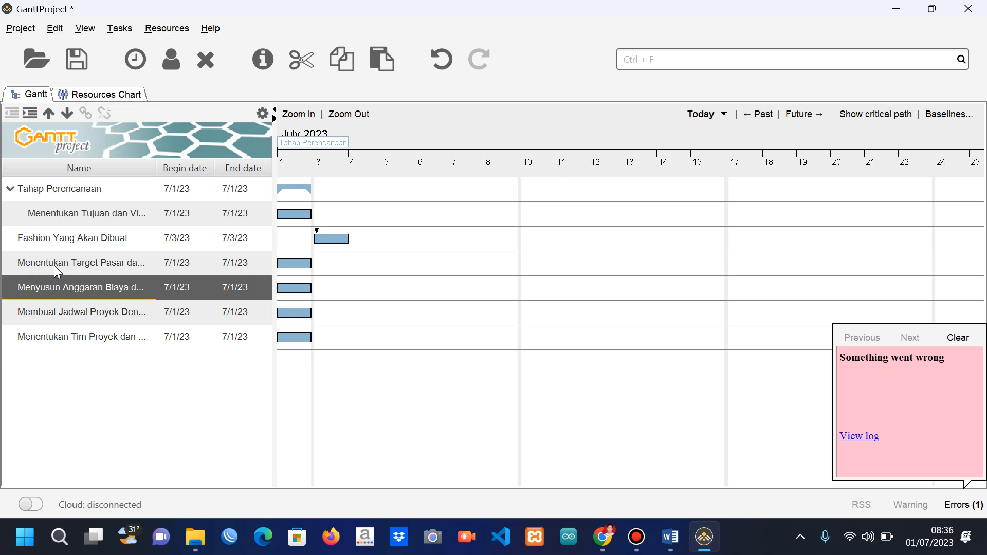
left_click(54, 266)
key("shift+Down")
key("shift+Down")
key("shift+Down")
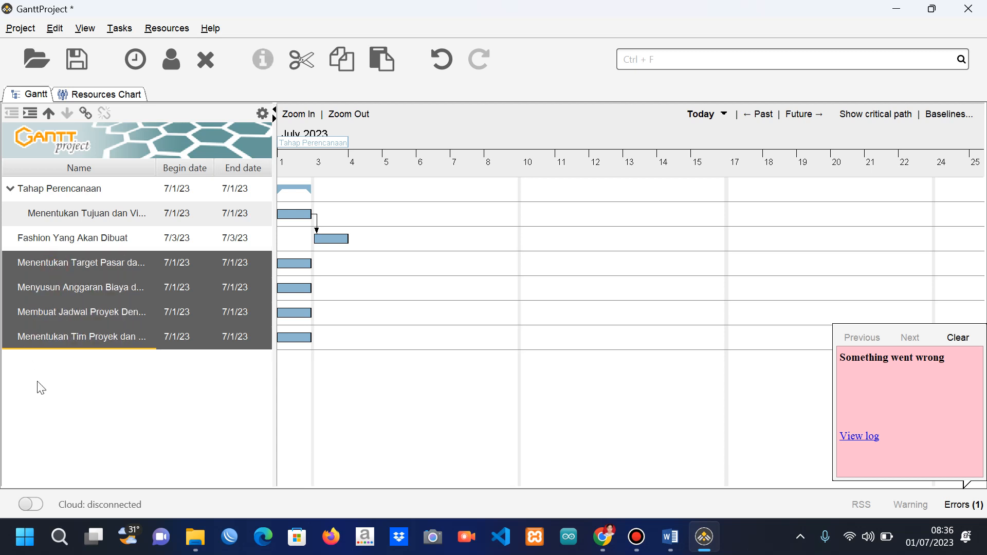
left_click(25, 115)
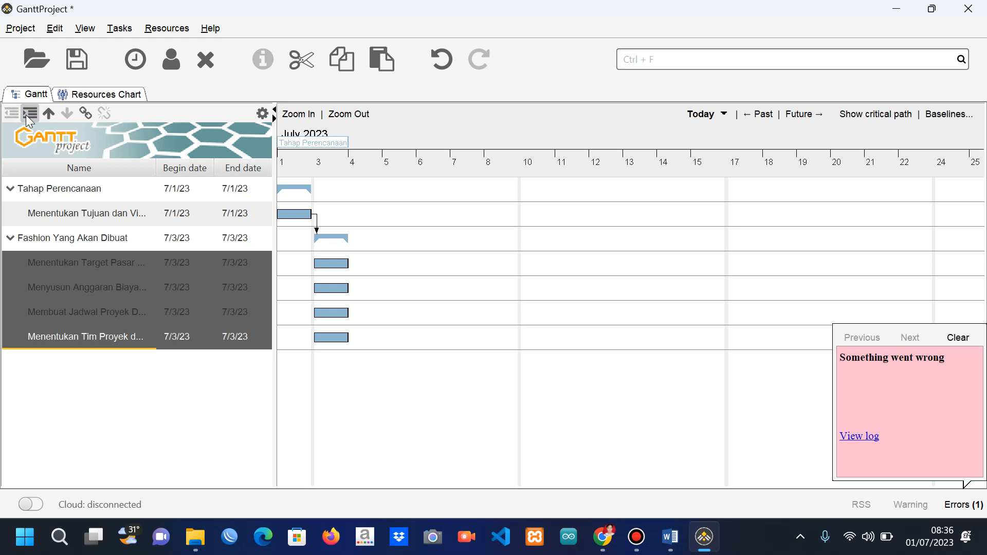
key("ctrl+z")
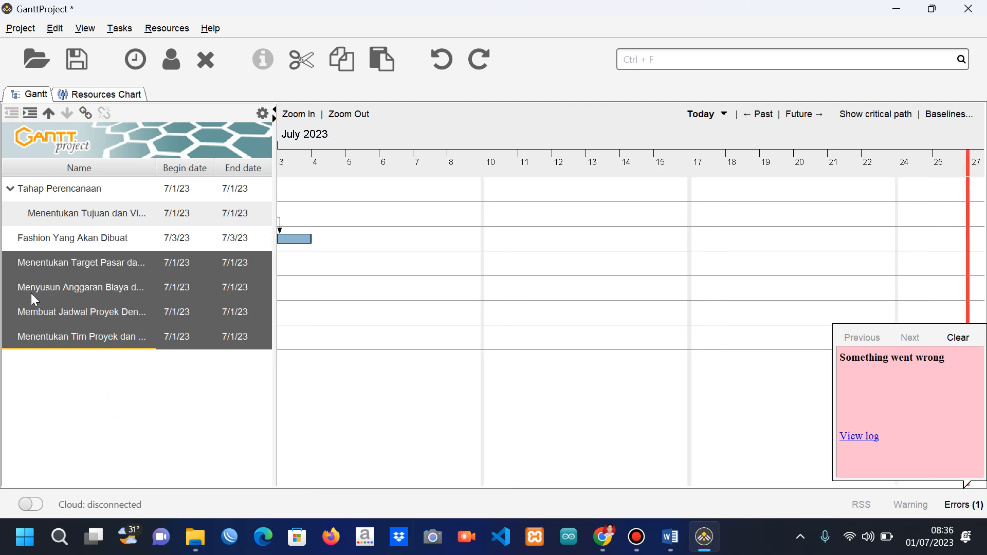
left_click(38, 386)
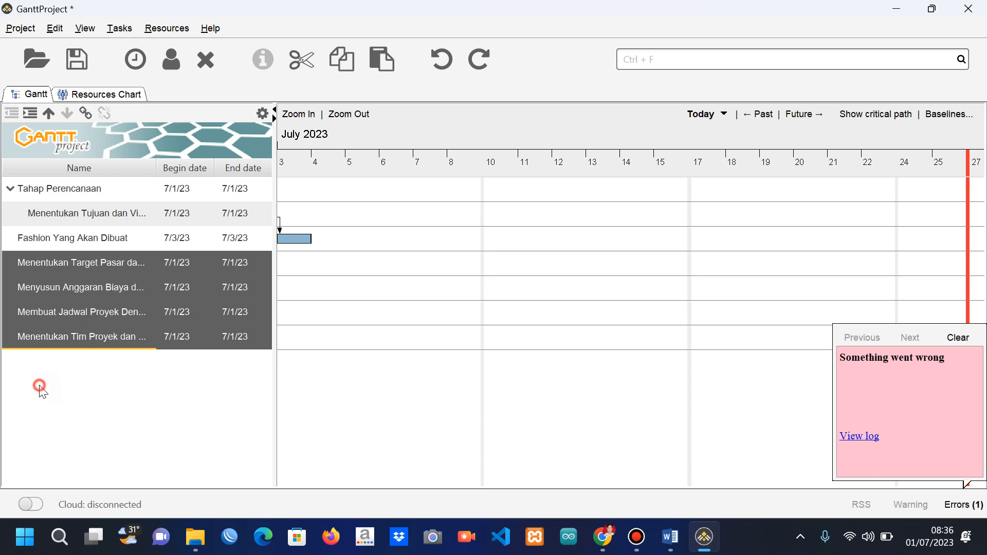
Move Menentukan Target Pasar, Menyusun Anggaran Biaya, Membuat Jadwal Proyek and Menentukan Tim Proyek one by one under Tahap Perencanaan as subtasks.
left_click(71, 265)
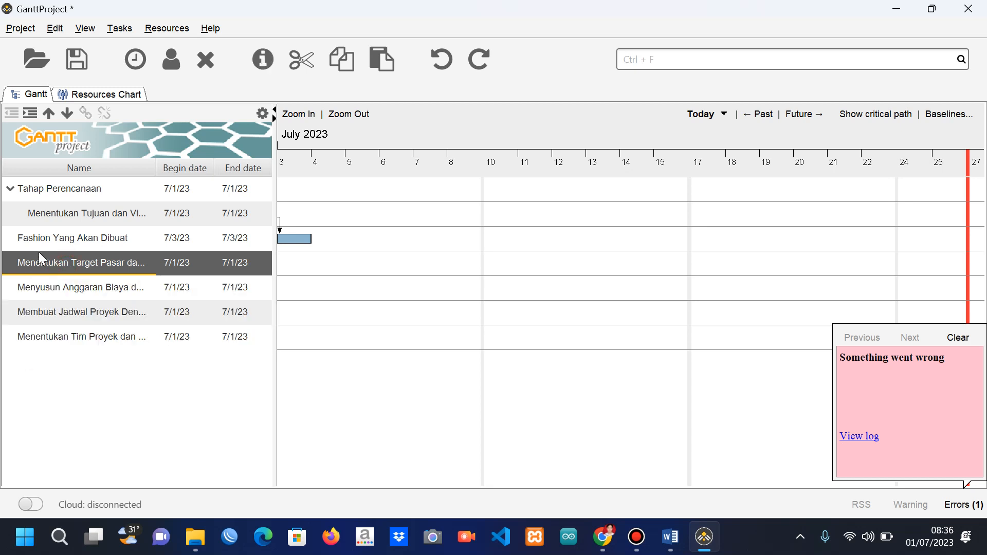
left_click_drag(48, 256, 59, 185)
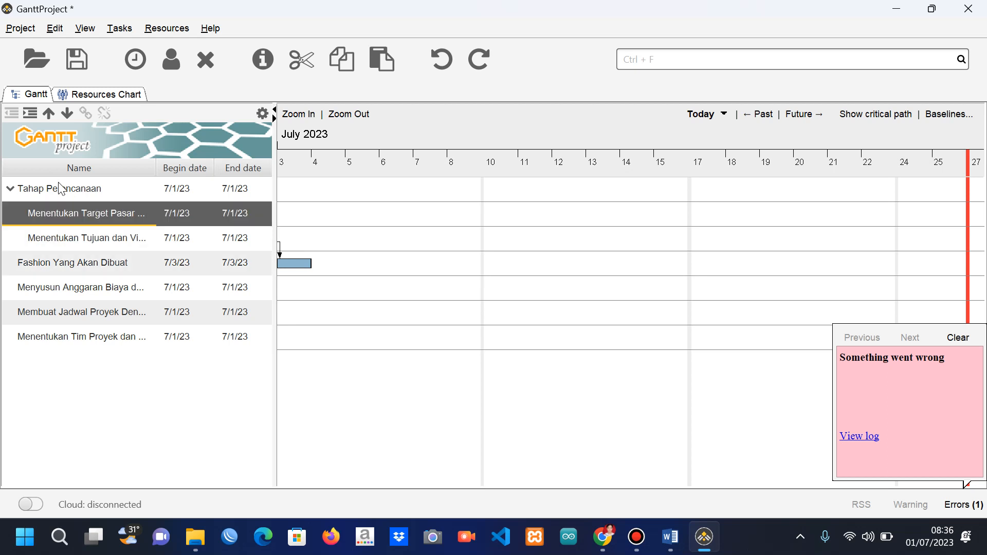
left_click(67, 290)
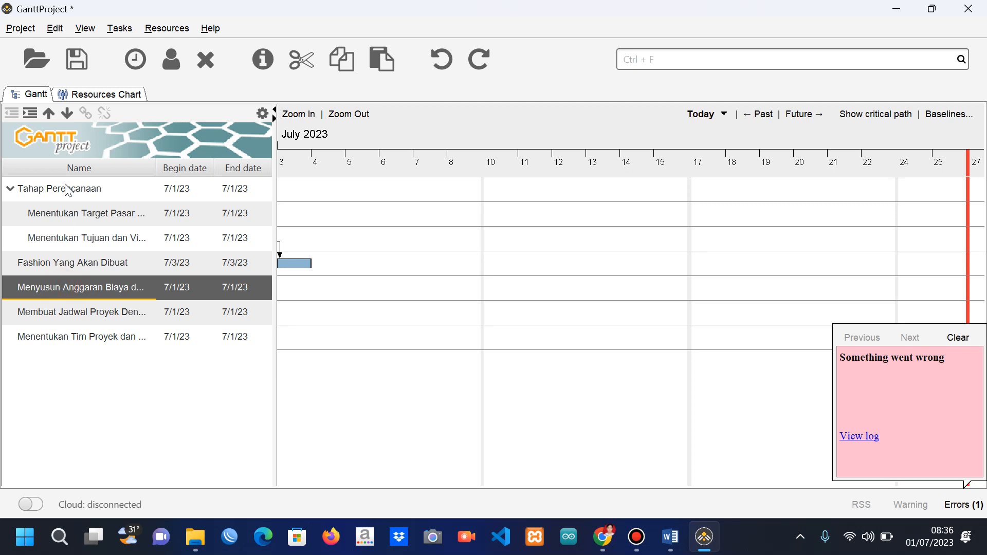
left_click_drag(63, 288, 68, 194)
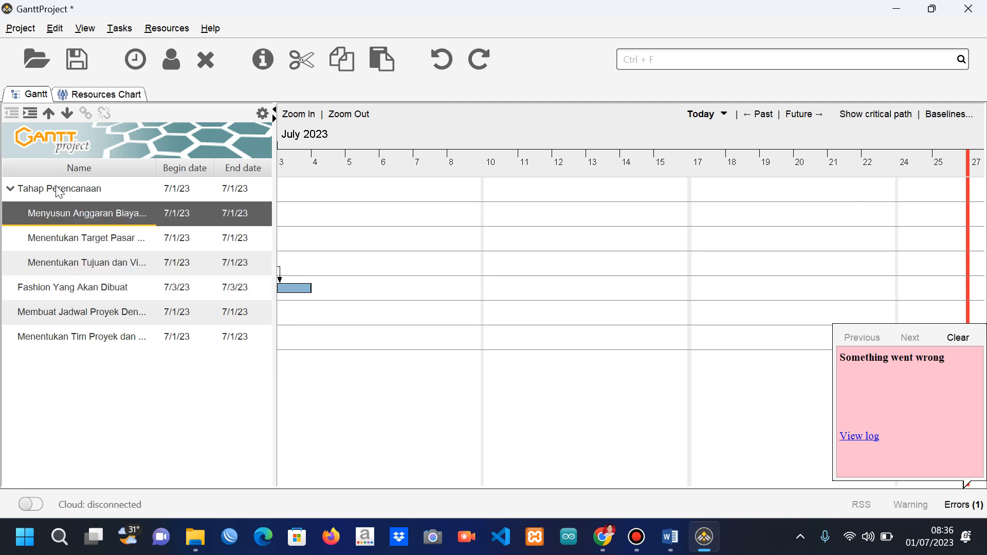
left_click(63, 313)
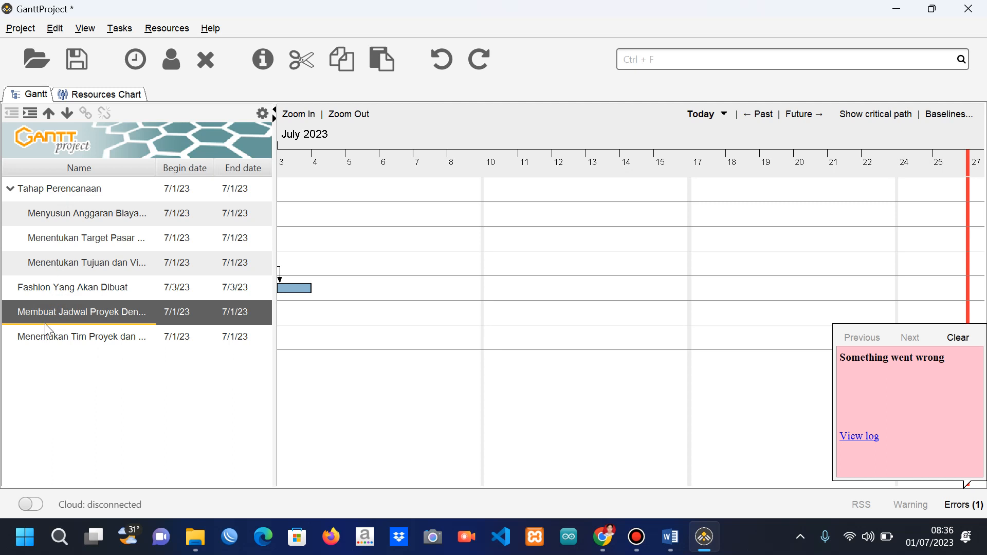
left_click_drag(46, 309, 58, 186)
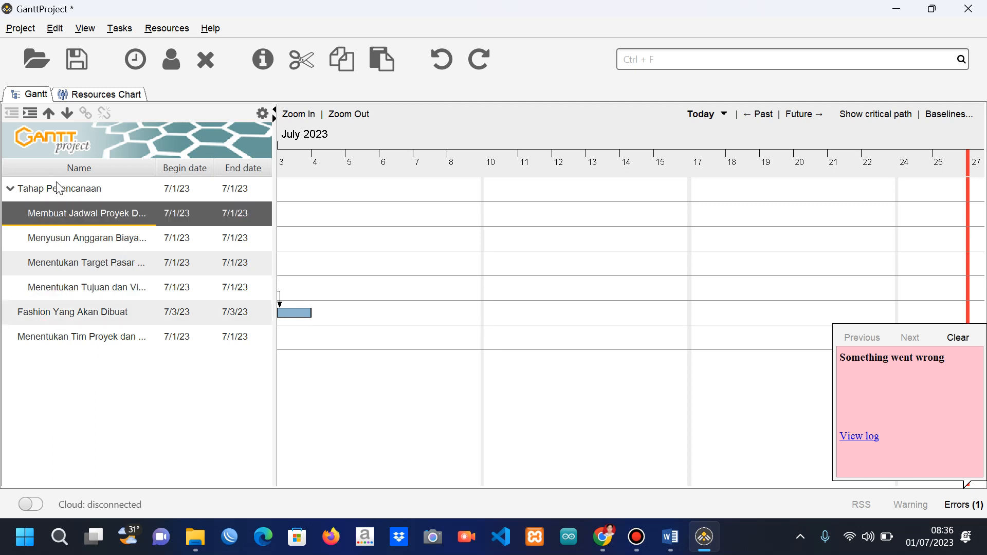
left_click(49, 341)
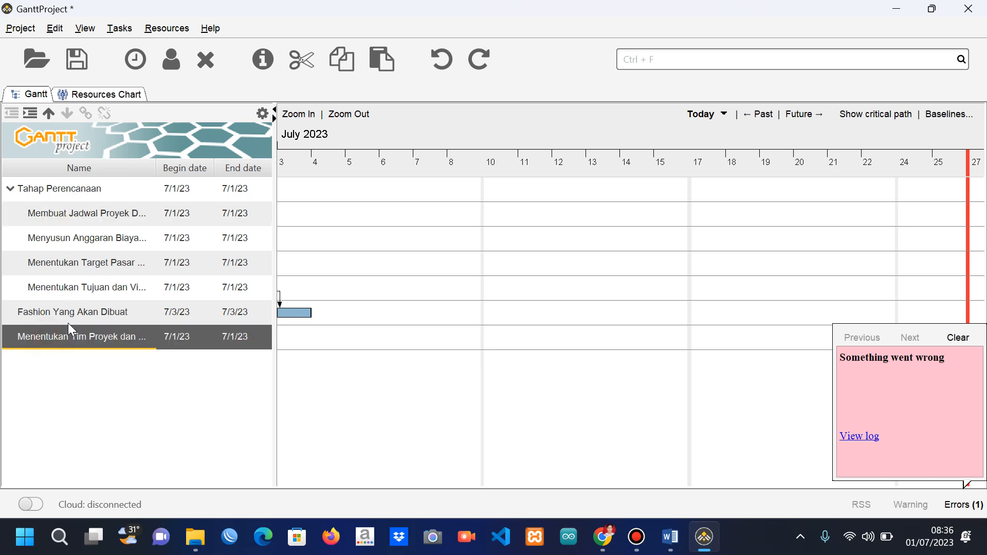
left_click_drag(69, 333, 70, 187)
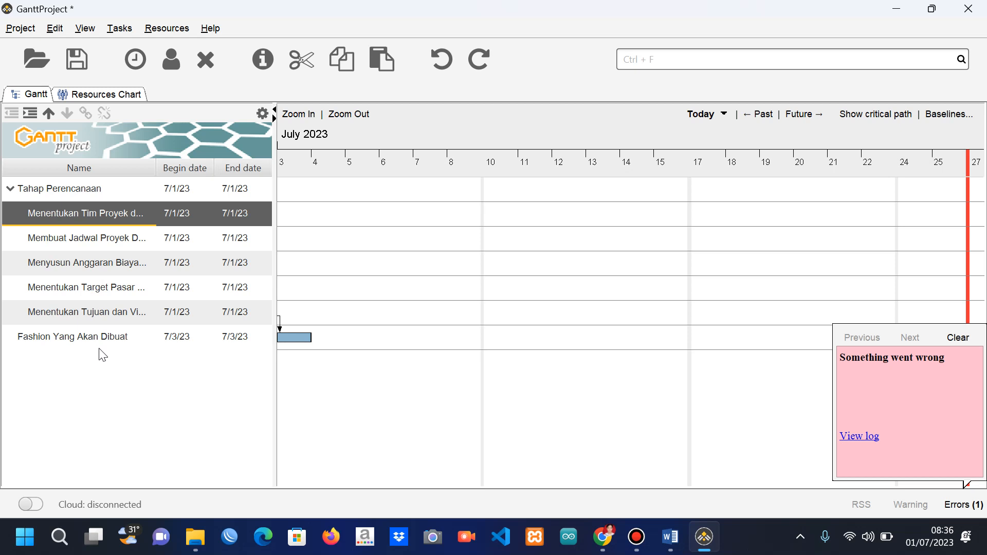
Move Fashion Yang Akan Dibuat under Tahap Perencanaan as a subtask.
left_click(80, 313)
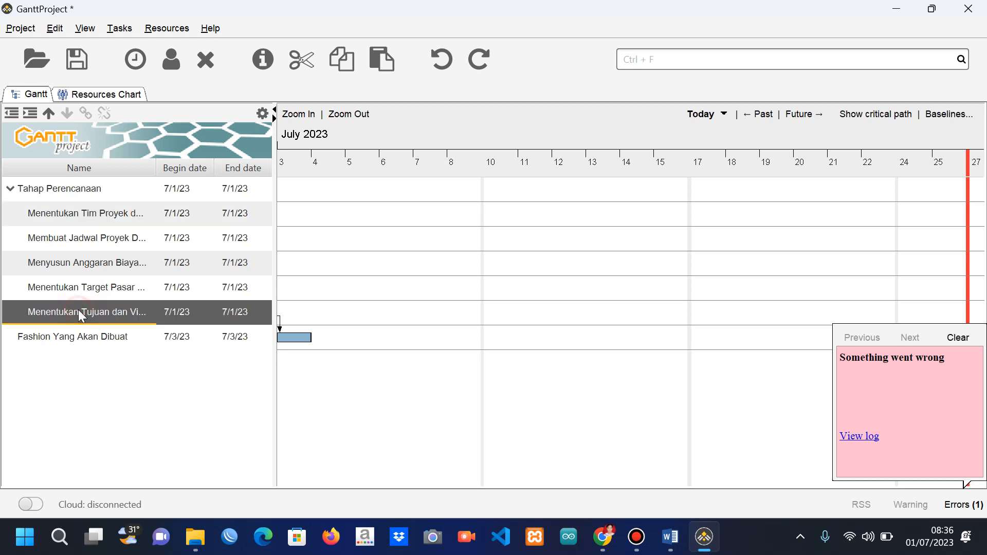
left_click(636, 537)
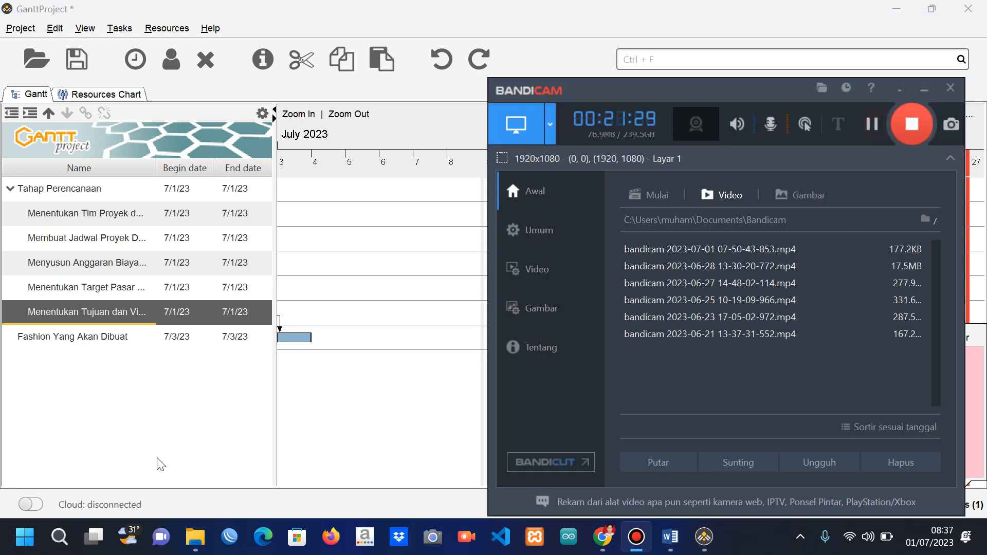
left_click(155, 430)
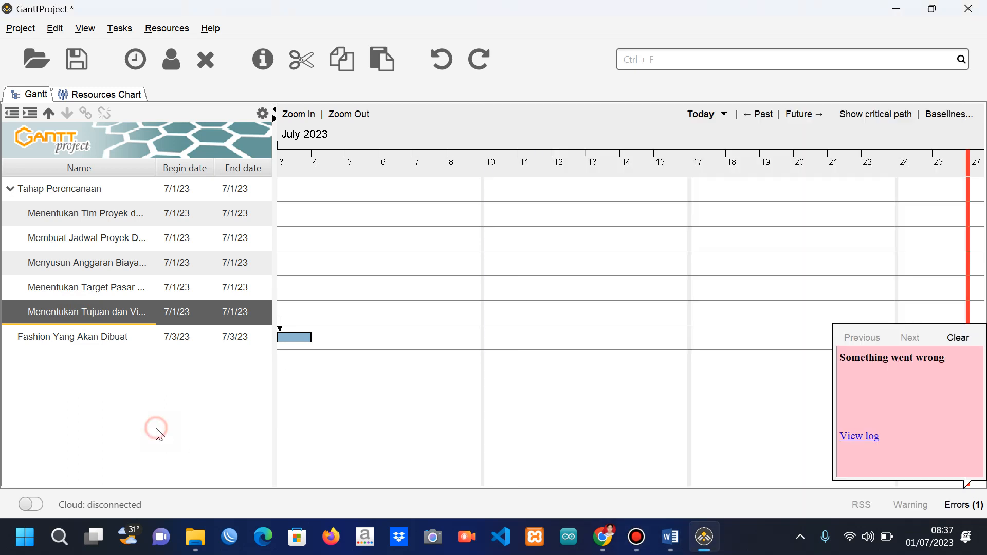
left_click(76, 335)
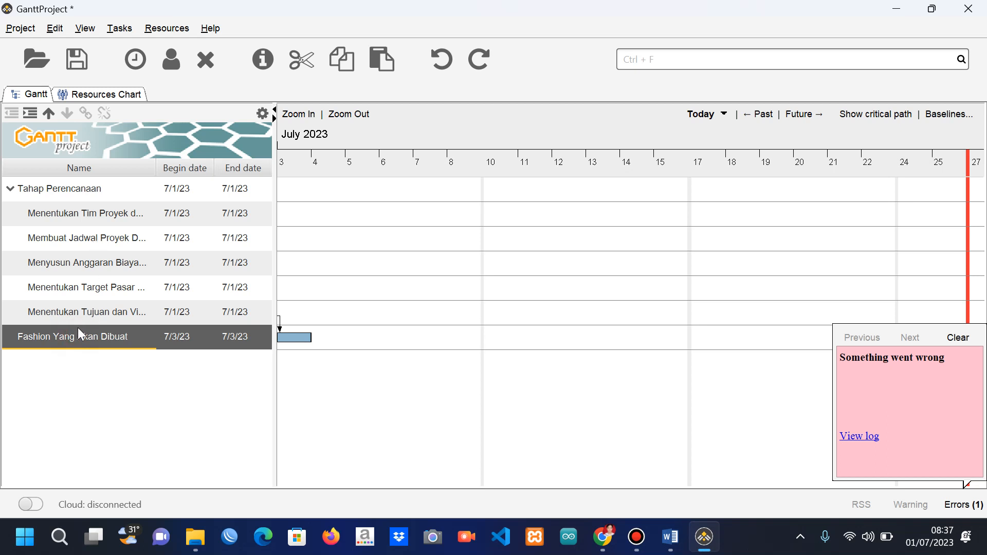
left_click_drag(80, 334, 93, 190)
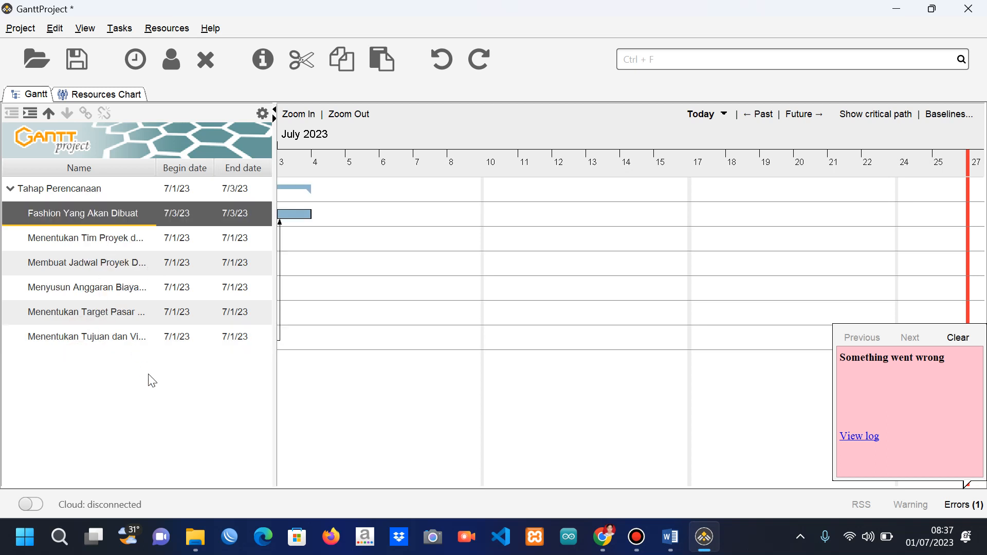
left_click(637, 538)
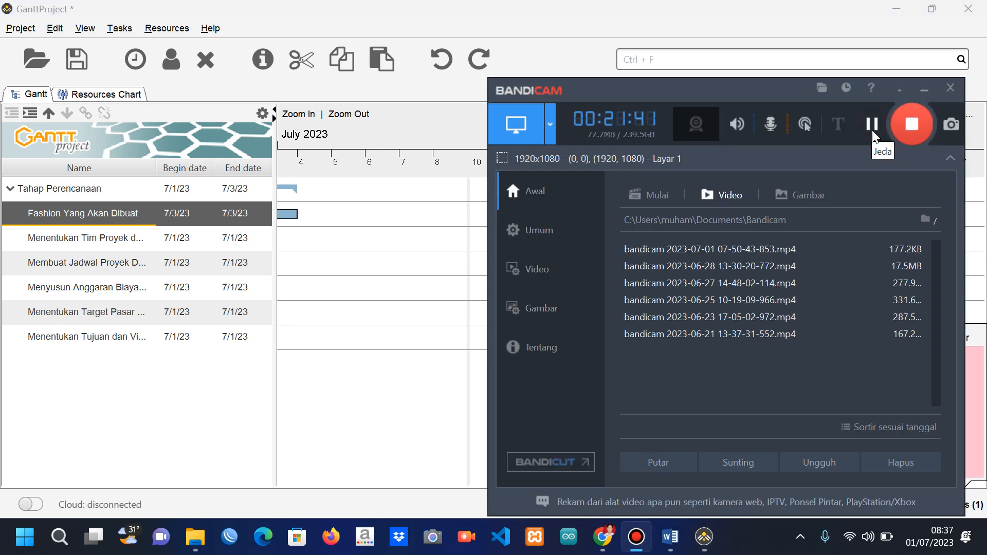
left_click(211, 411)
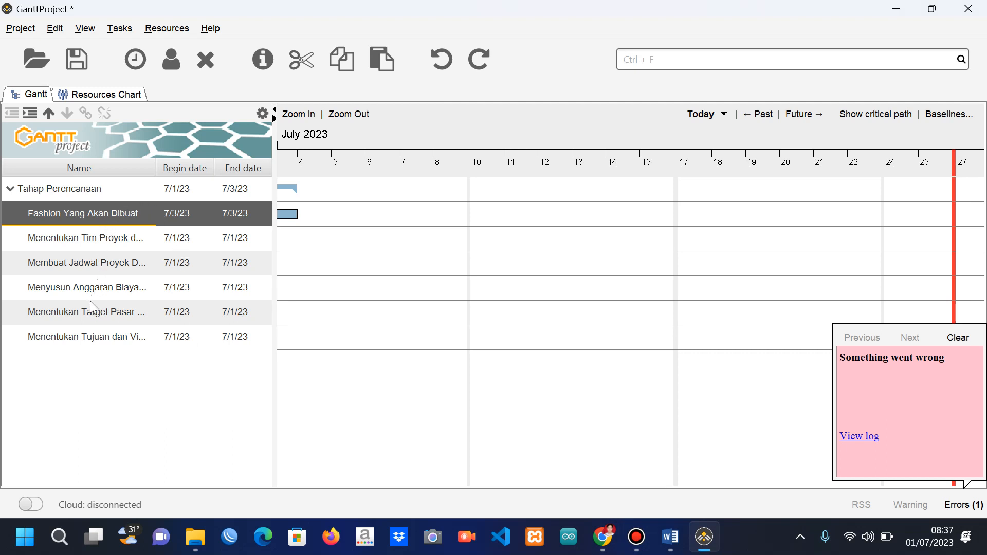
Move Menentukan Tujuan dan Visi Produk up to be the first subtask of Tahap Perencanaan.
left_click(91, 338)
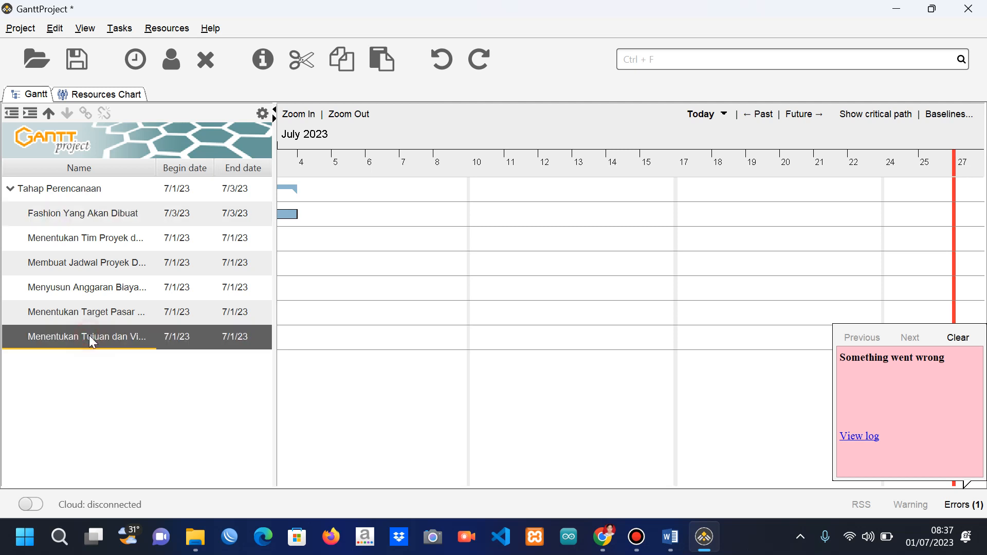
left_click(49, 113)
left_click(48, 113)
left_click(49, 113)
left_click(49, 113)
left_click(49, 113)
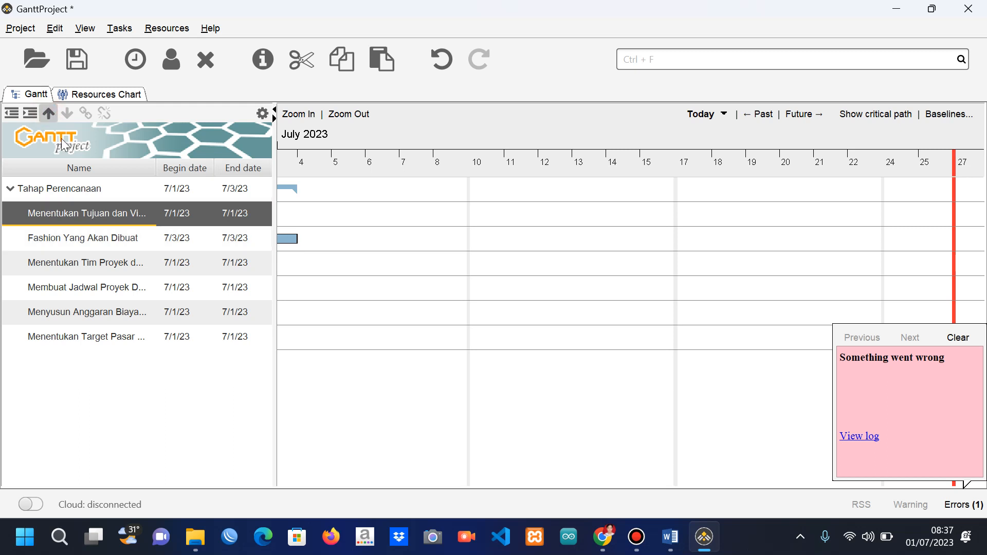
Move the Menentukan Target Pasar subtask up to directly below Fashion Yang Akan Dibuat.
left_click(108, 242)
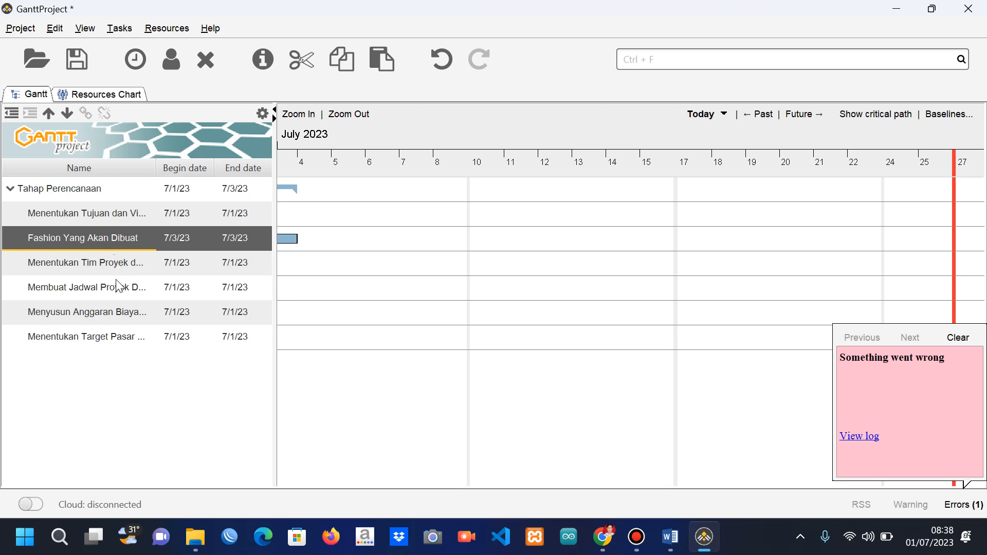
left_click(106, 335)
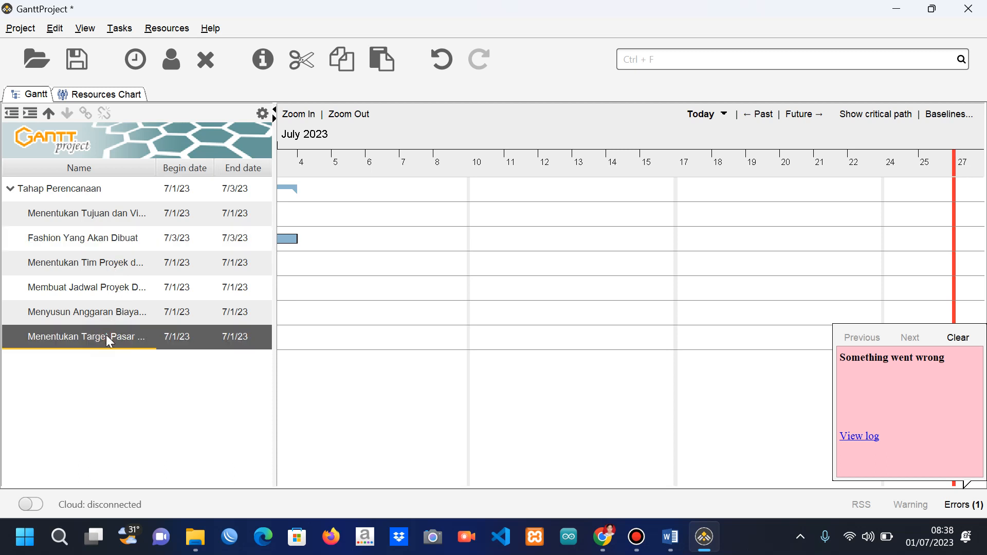
key("shift+Up")
key("shift+Up")
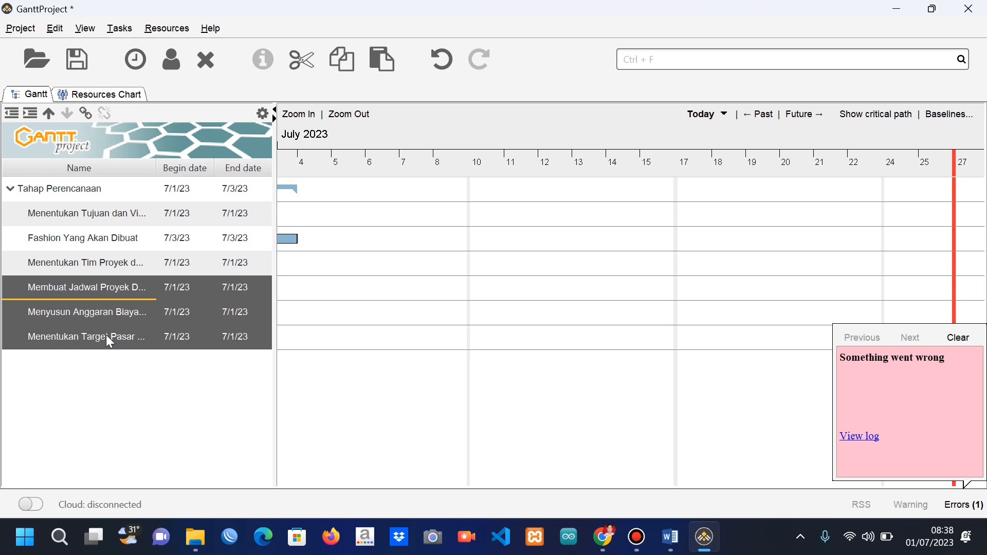
left_click(106, 334)
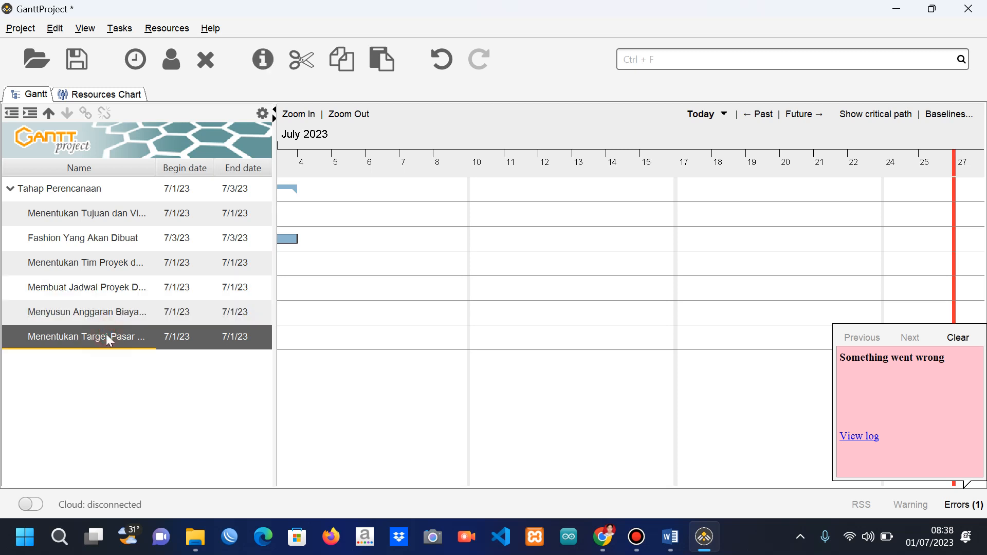
left_click(49, 117)
left_click(49, 115)
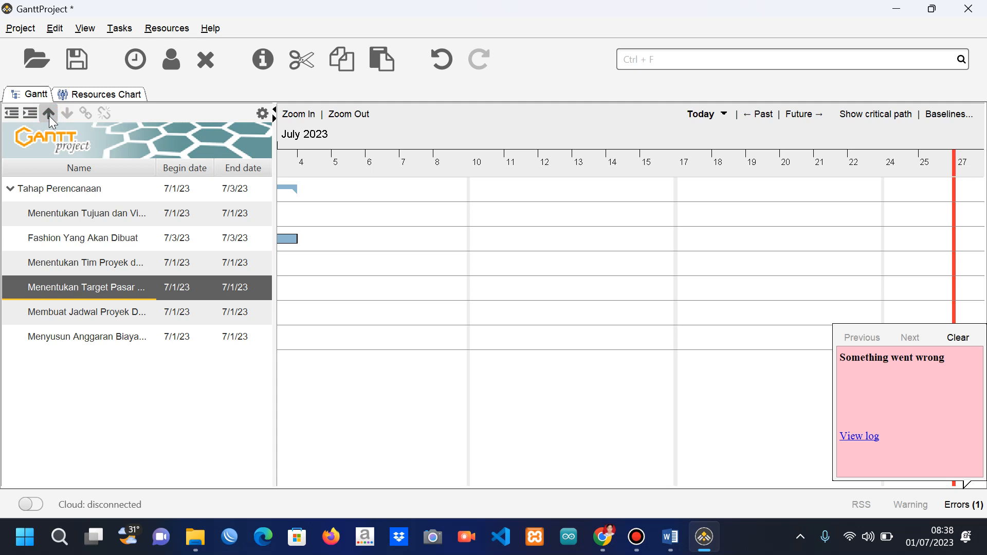
left_click(48, 115)
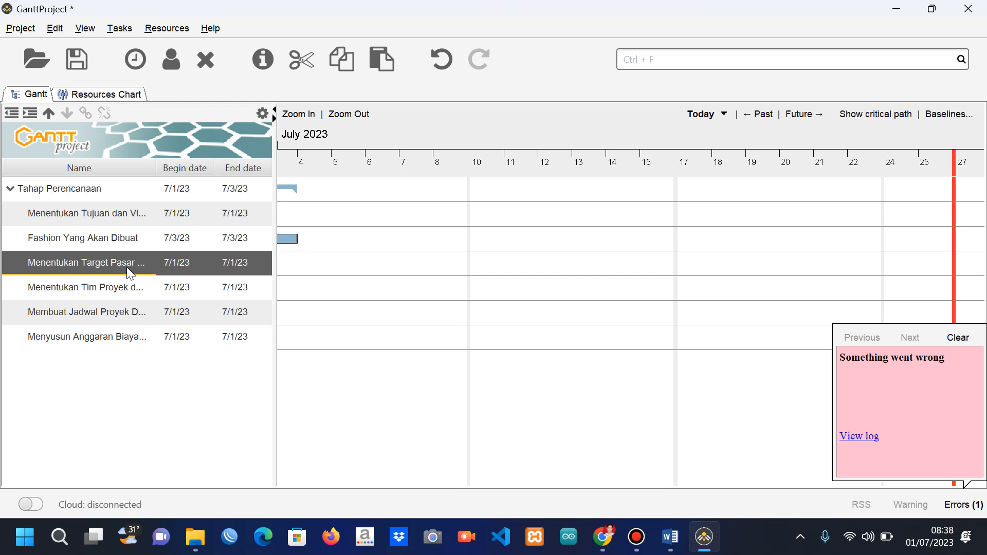
Move Menyusun Anggaran Biaya up to directly below Menentukan Target Pasar, and Membuat Jadwal Proyek up above Menentukan Tim Proyek.
left_click(123, 334)
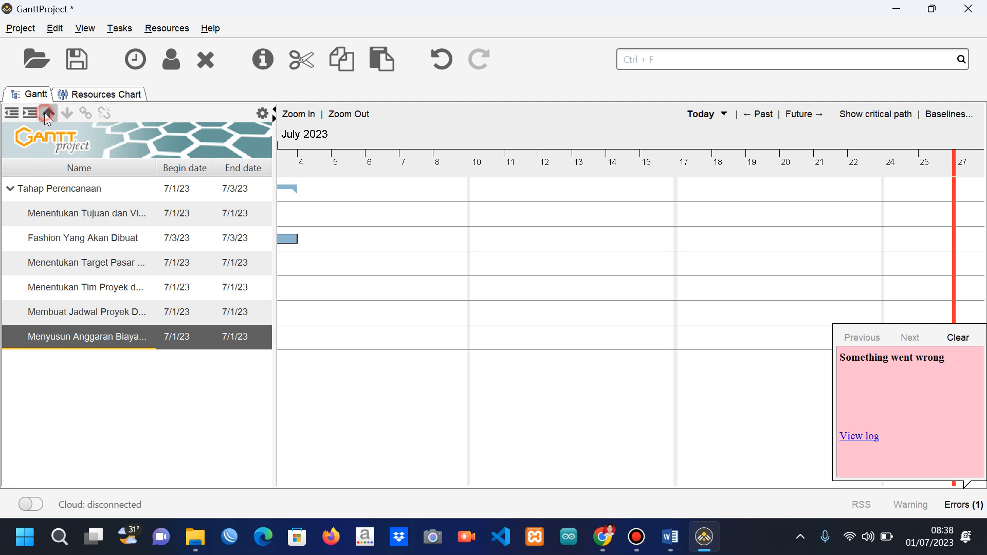
left_click(48, 113)
left_click(48, 114)
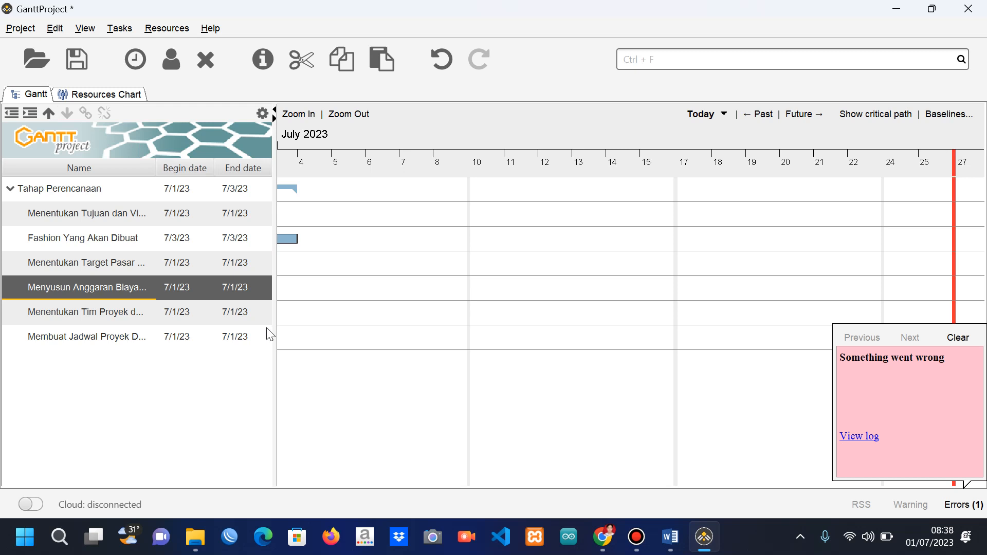
left_click(123, 340)
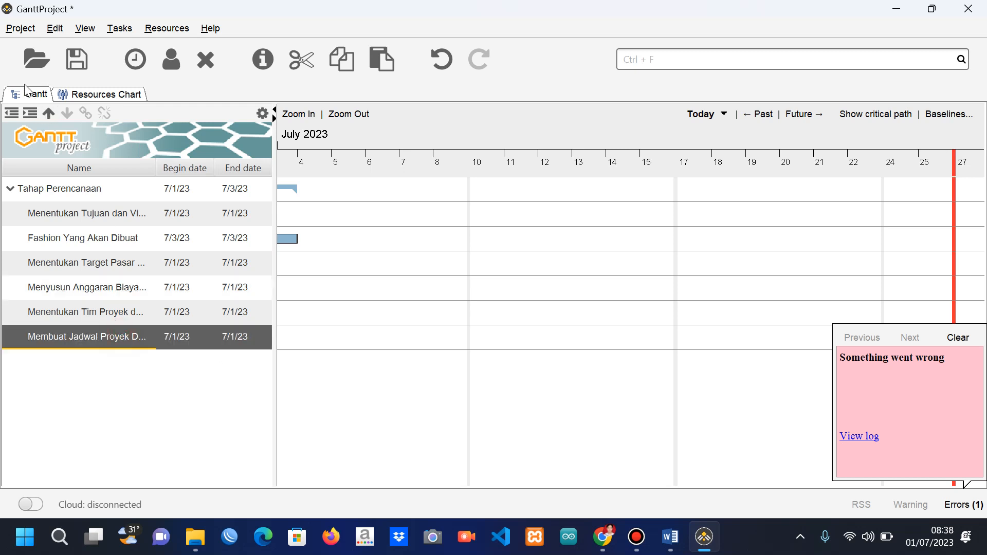
left_click(47, 107)
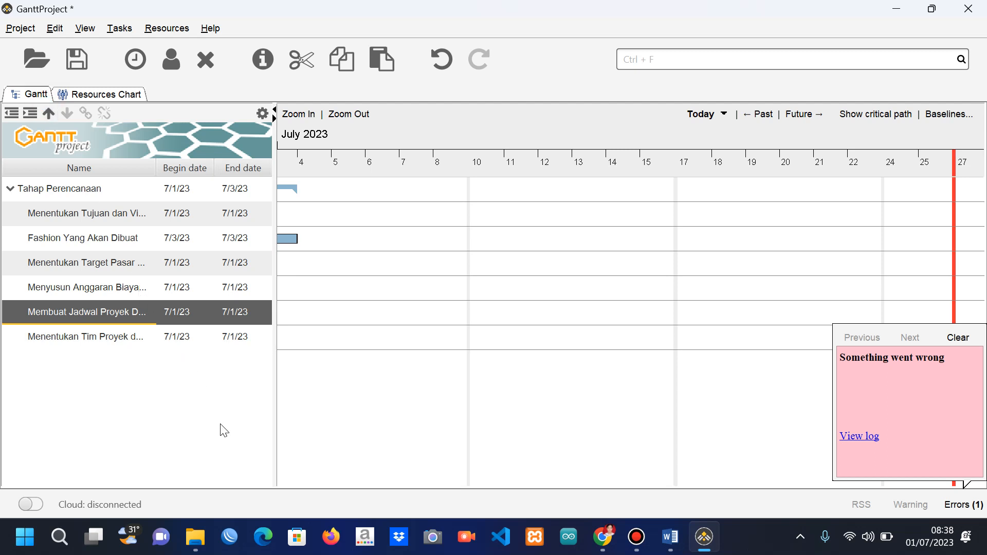
left_click(137, 343)
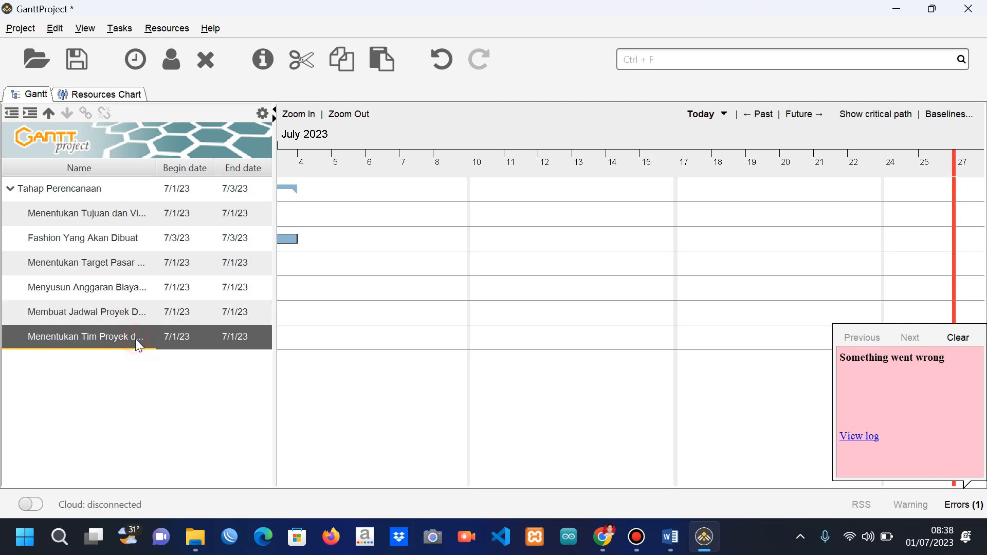
Review the predecessors of Fashion Yang Akan Dibuat in its task properties and its link on the chart around July 1.
left_click(94, 245)
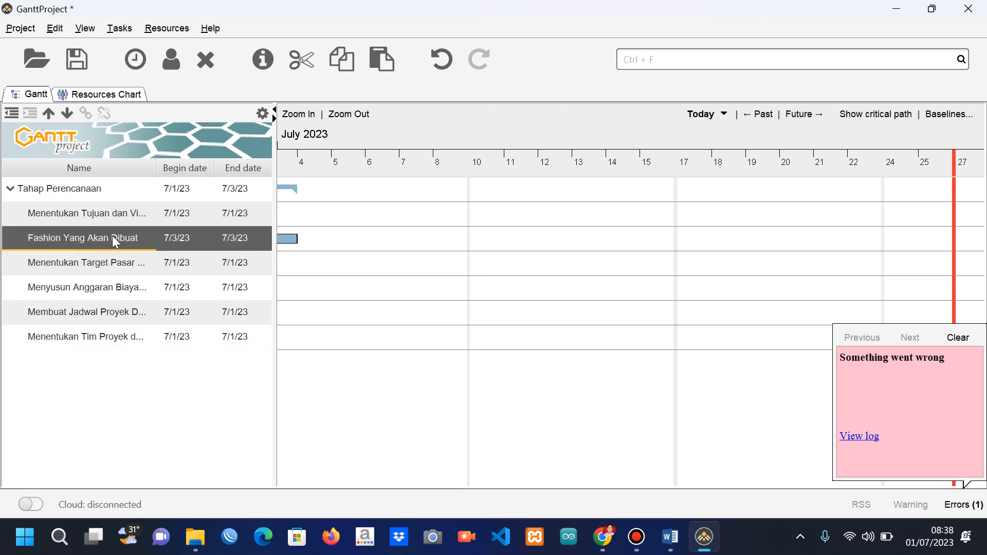
right_click(112, 237)
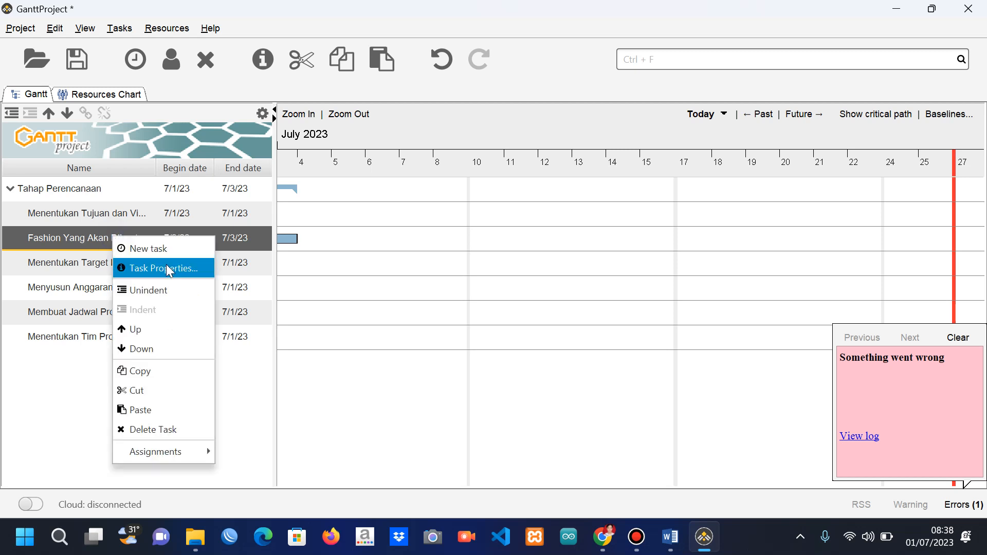
left_click(97, 237)
double_click(97, 236)
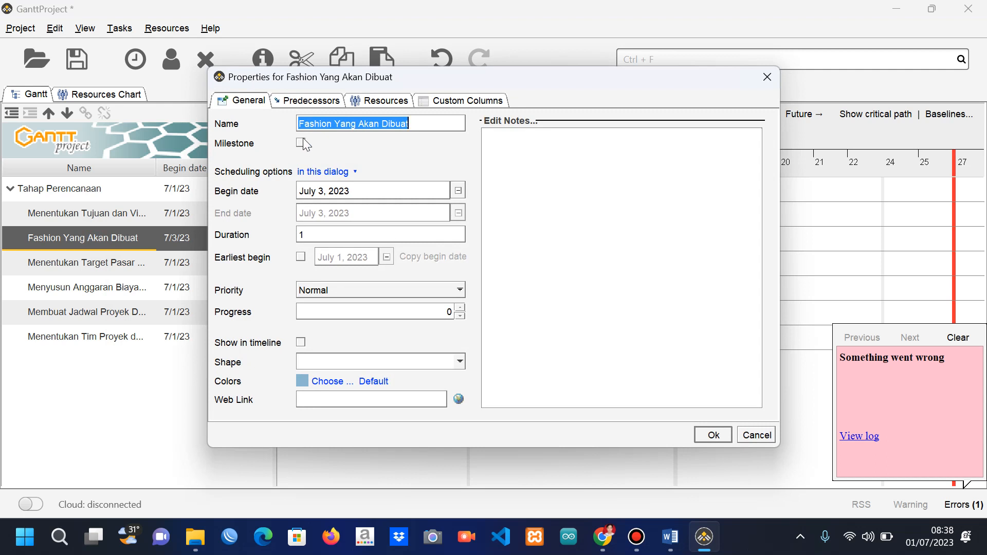
left_click(303, 101)
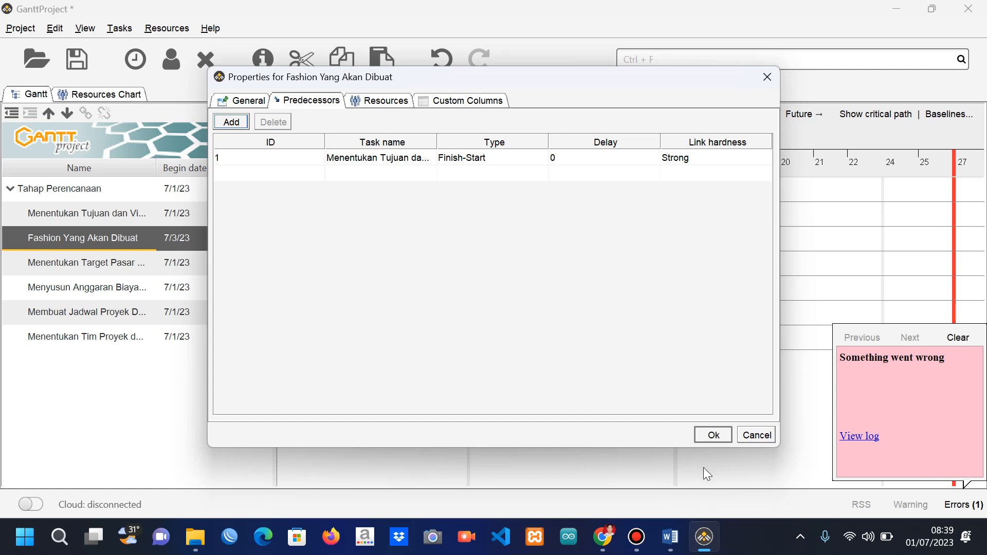
left_click(712, 436)
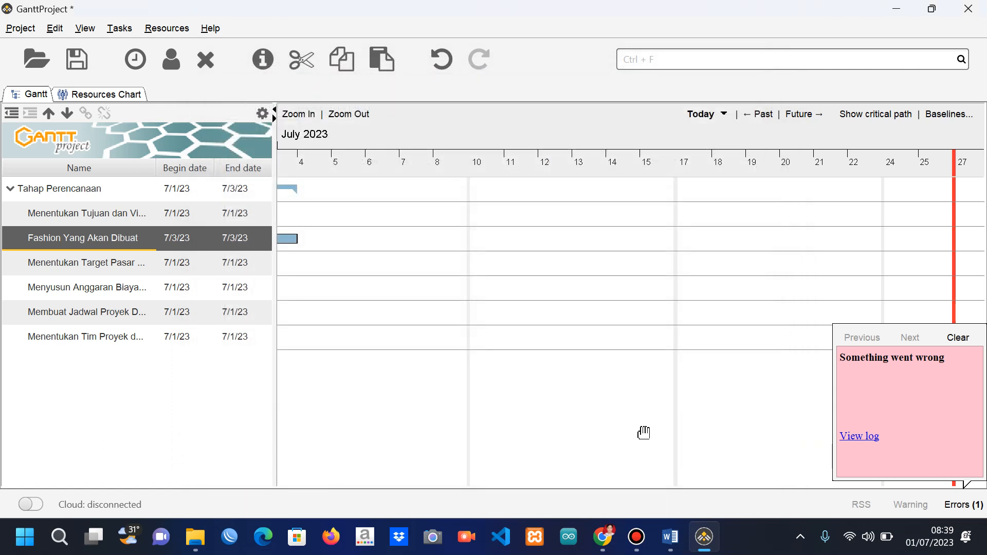
left_click(788, 468)
left_click(365, 402)
left_click_drag(350, 407, 454, 396)
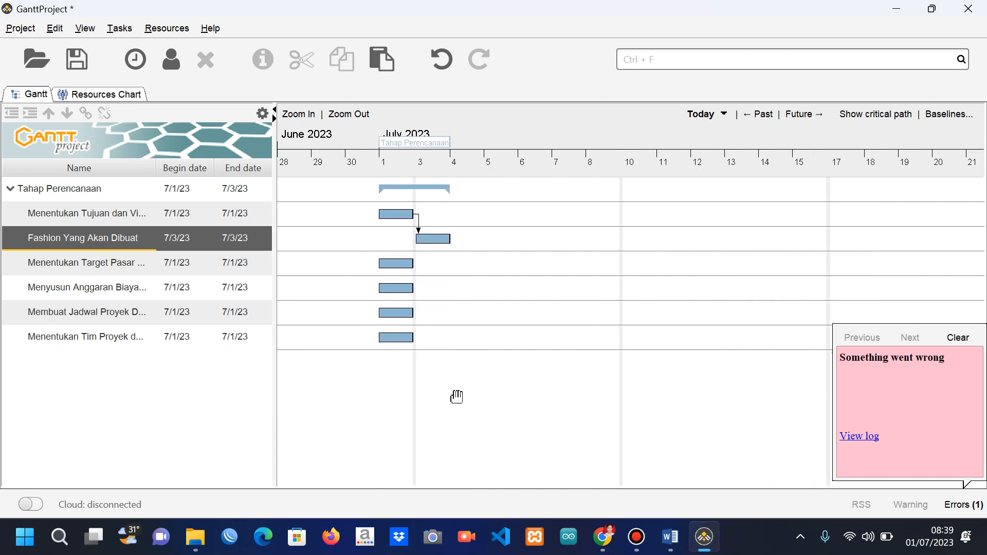
left_click(636, 537)
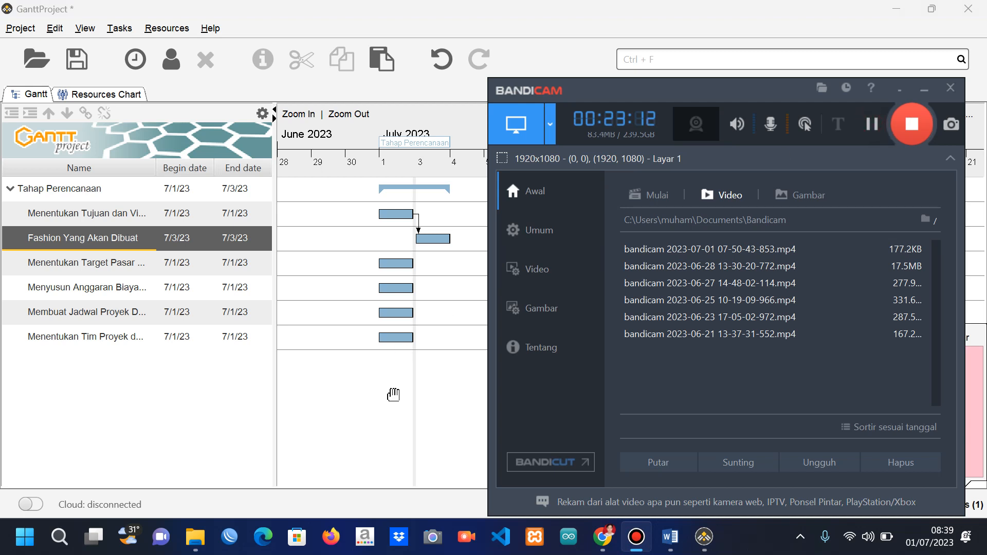
left_click(393, 395)
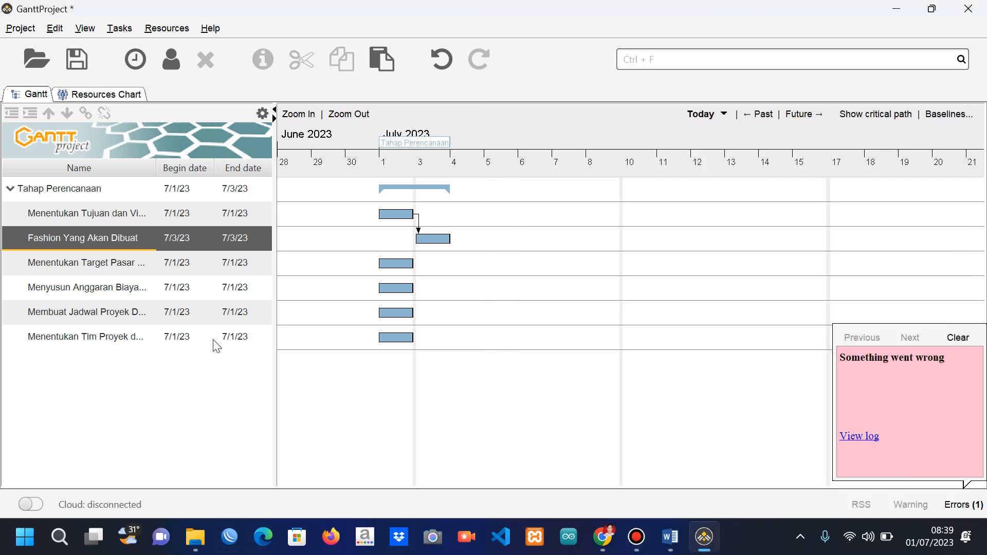
Correct the name of the Menentukan Target Pasar subtask to Menentukan Target Pasar dan Segmen Yang Akan Dituju in its task properties.
left_click(115, 264)
double_click(114, 265)
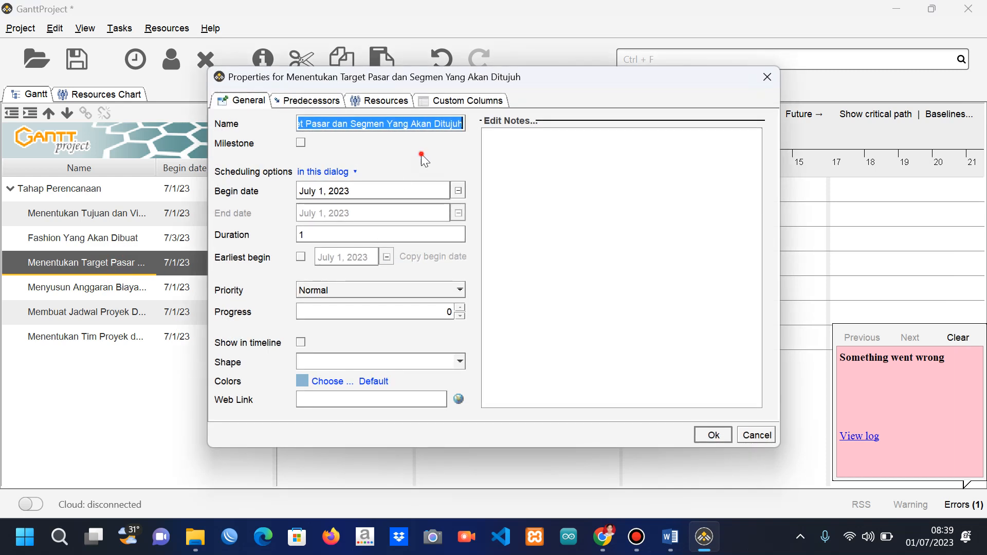
left_click(456, 125)
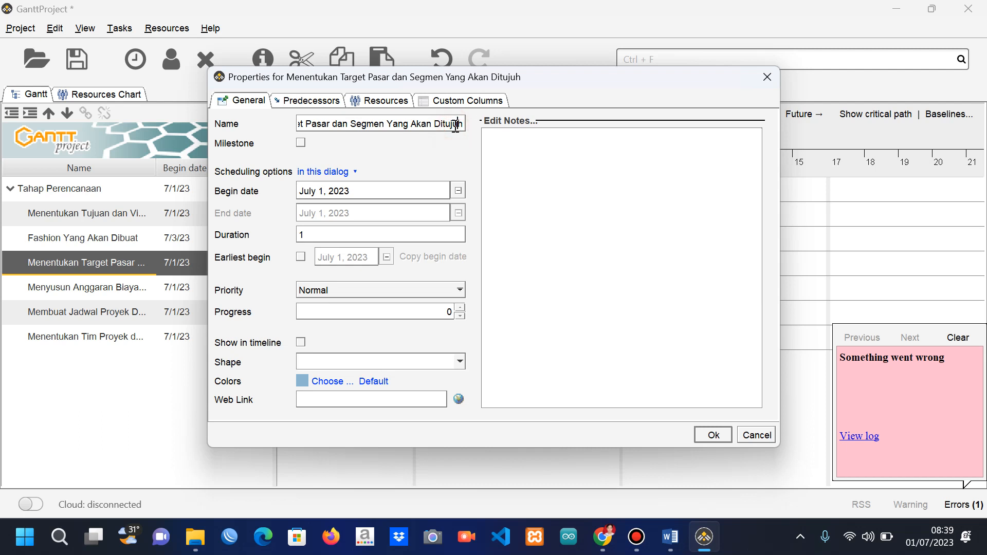
key("BackSpace")
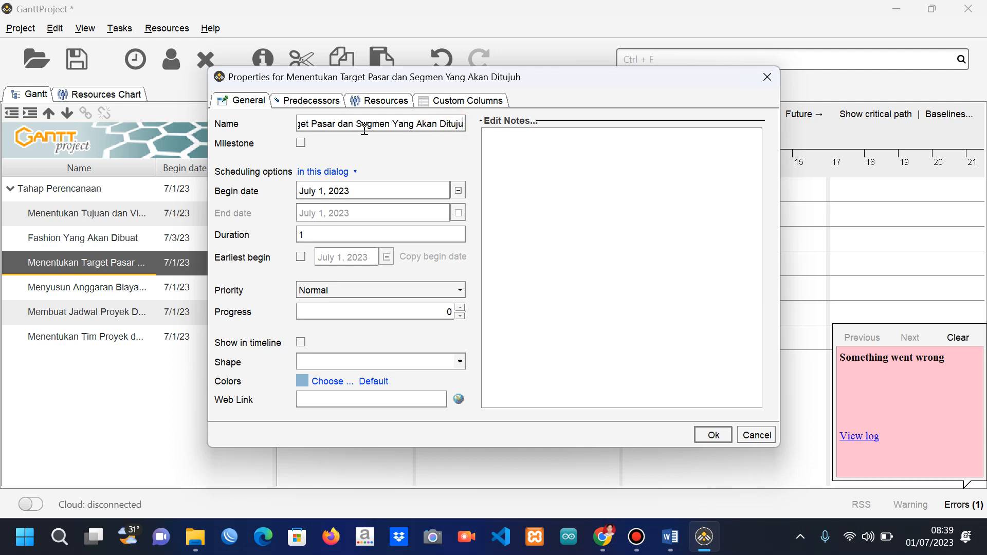
Add Fashion Yang Akan Dibuat as a Finish-Start predecessor of the Menentukan Target Pasar subtask and accept the task properties.
left_click(317, 106)
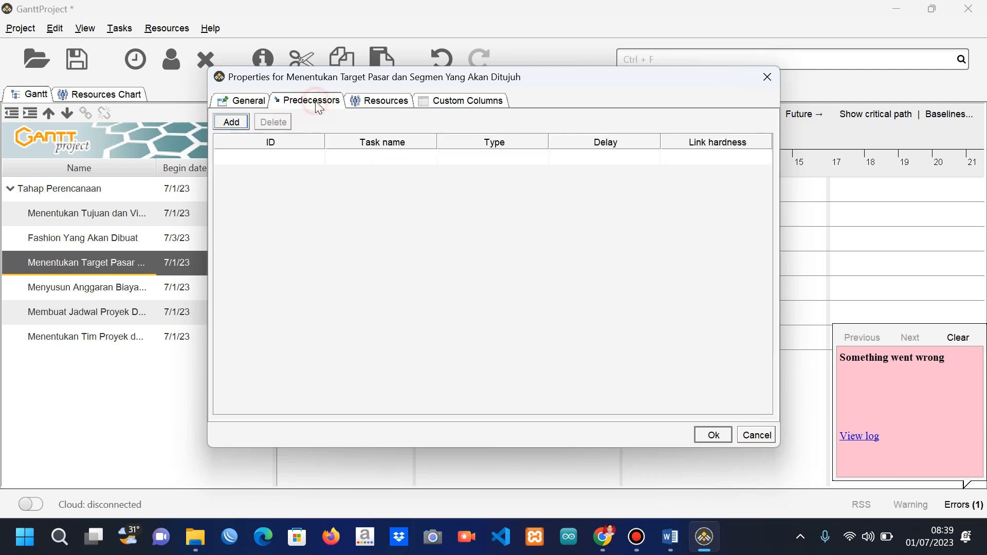
left_click(231, 124)
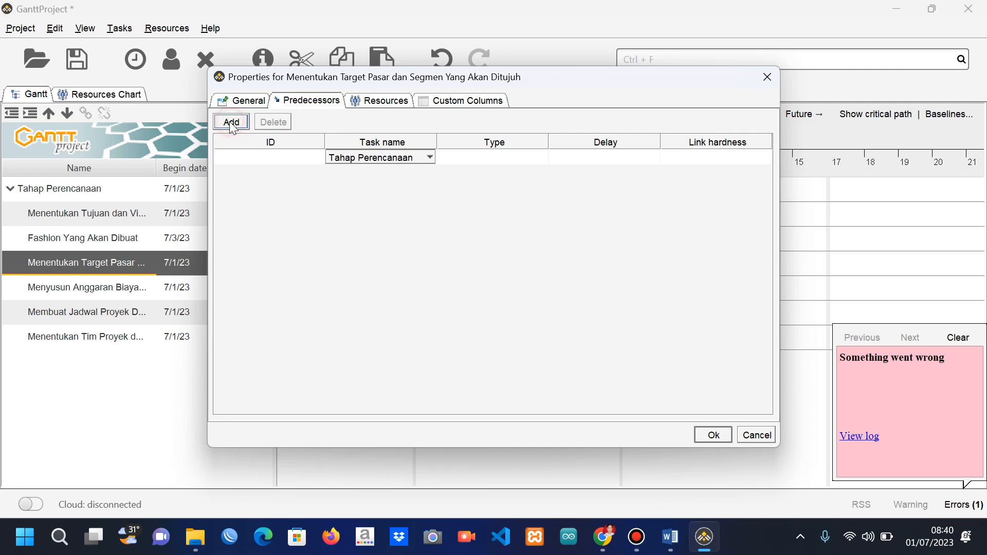
left_click(415, 160)
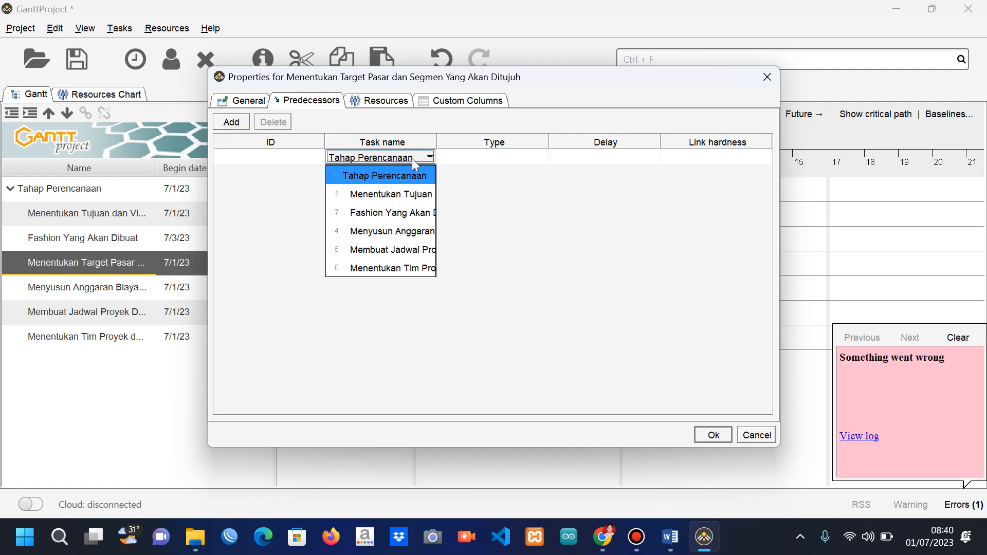
left_click(413, 213)
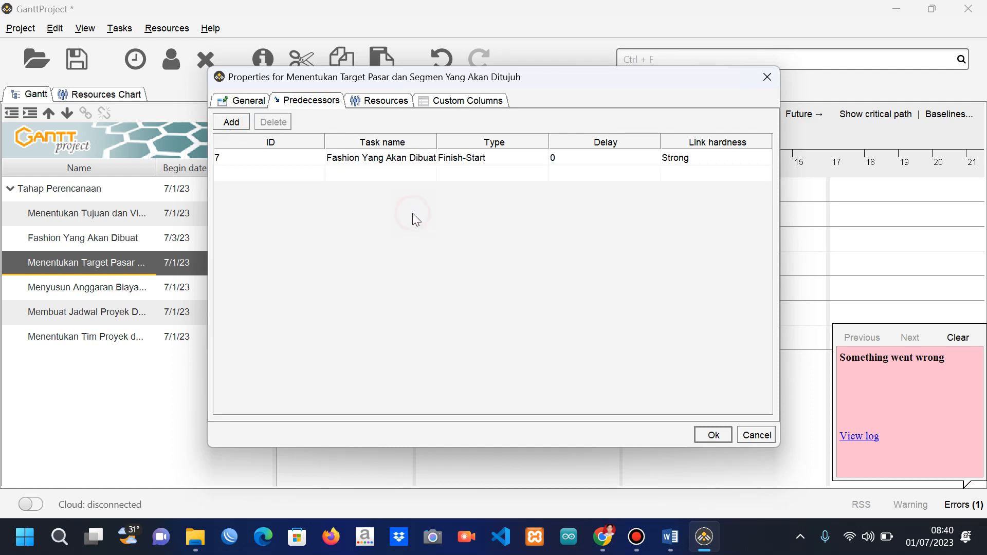
left_click(708, 441)
Add a predecessor row in the task properties of Menyusun Anggaran Biaya dan Sumber Daya Yang Dibutuhkan and open its task choices.
left_click(80, 291)
left_click(166, 291)
left_click(129, 289)
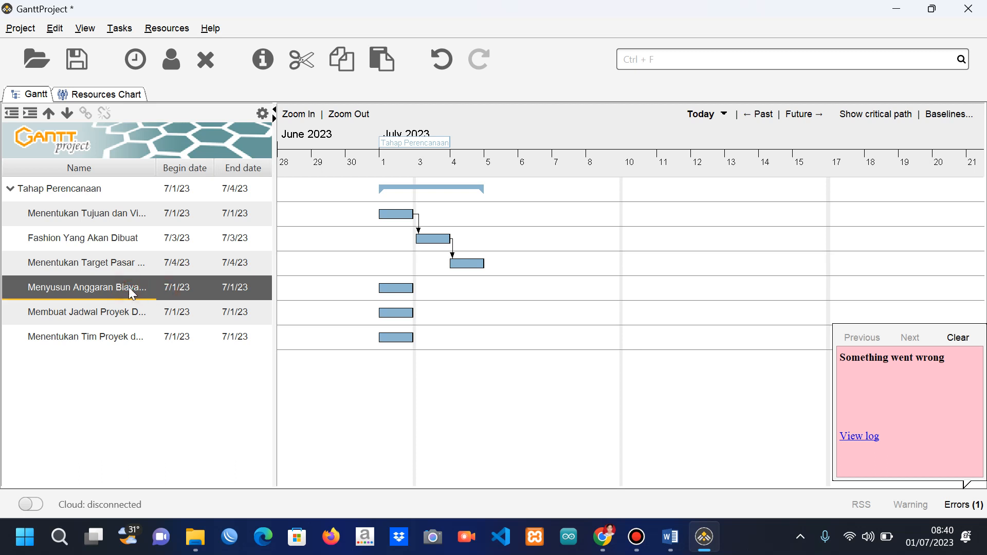
double_click(129, 287)
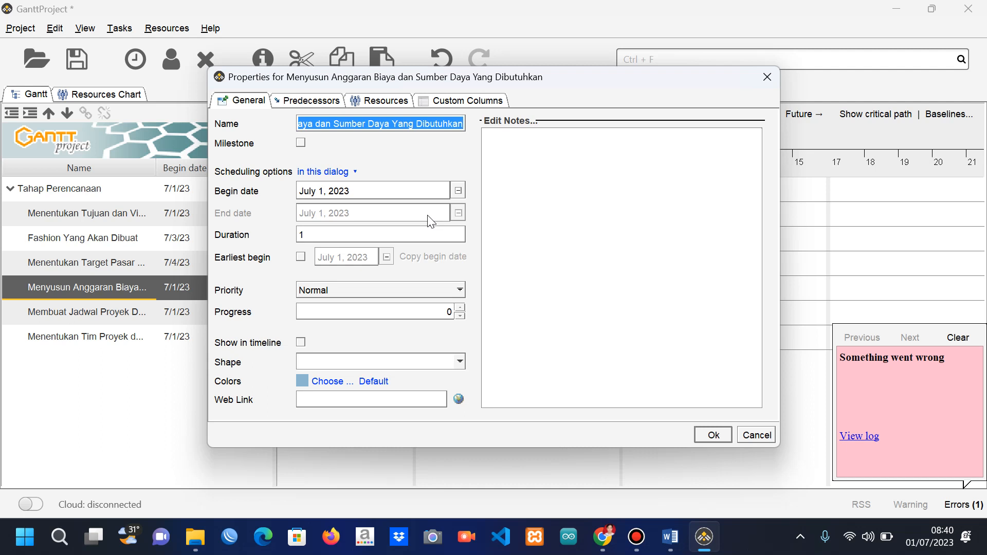
left_click(316, 105)
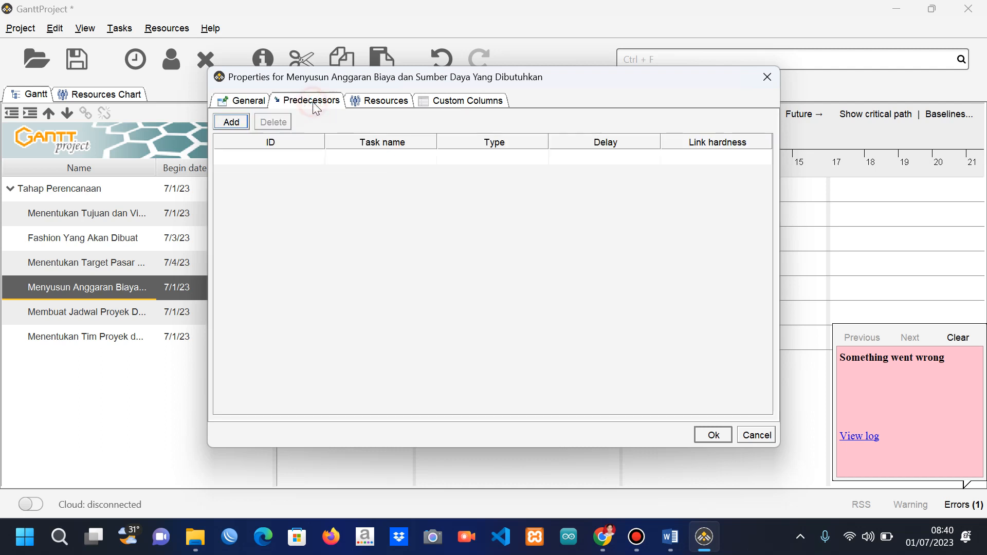
left_click(232, 122)
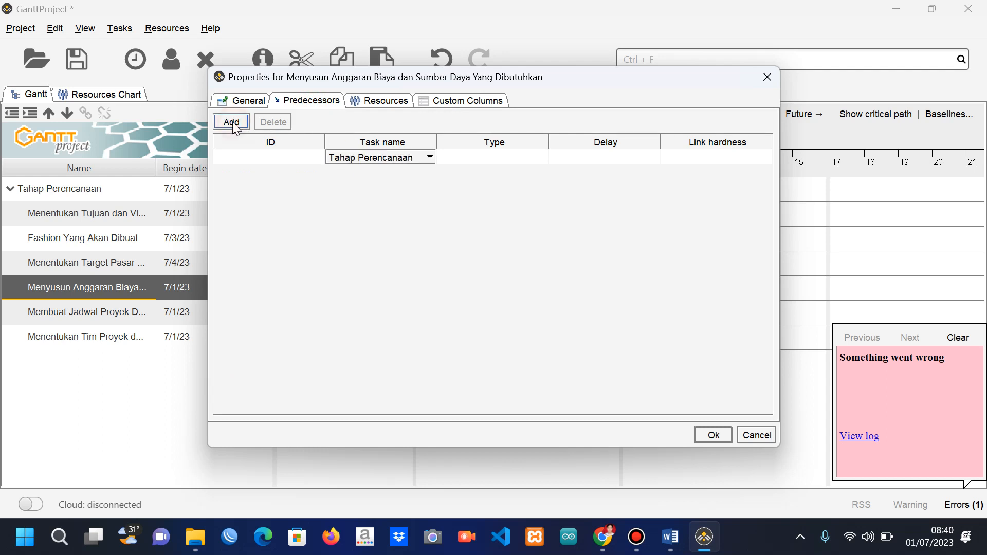
left_click(397, 159)
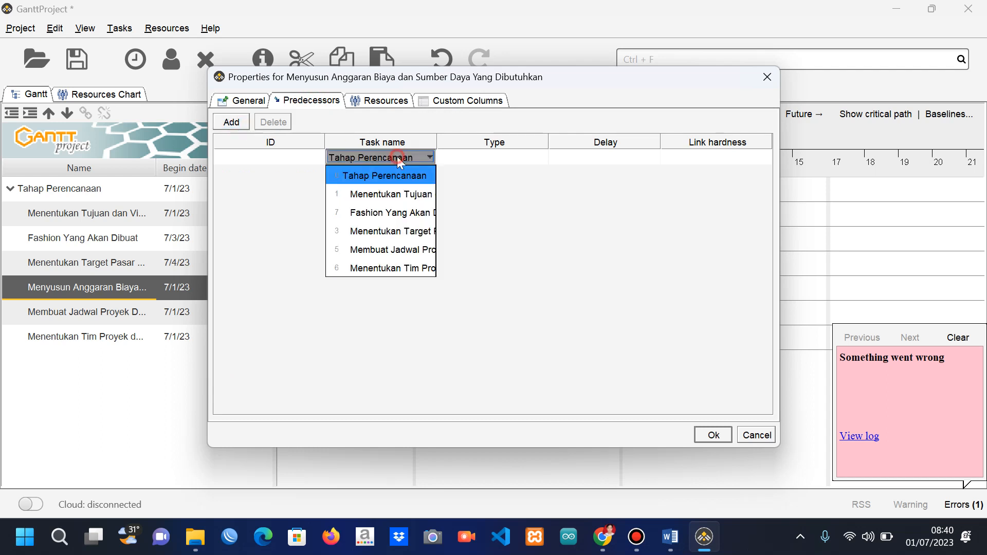
Set Menentukan Target Pasar as the predecessor of the task Menyusun Anggaran Biaya dan Sumber Daya Yang Dibutuhkan.
left_click(415, 233)
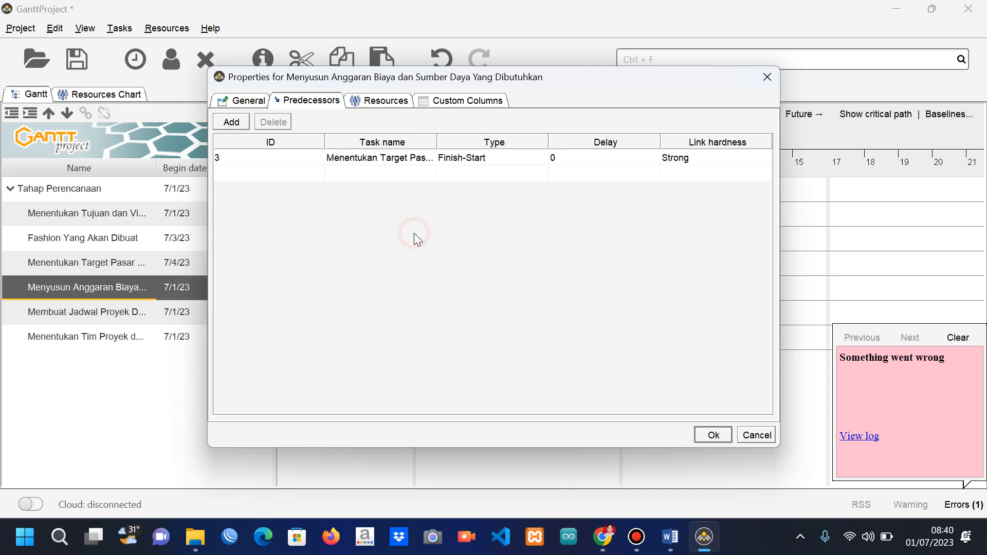
left_click(711, 435)
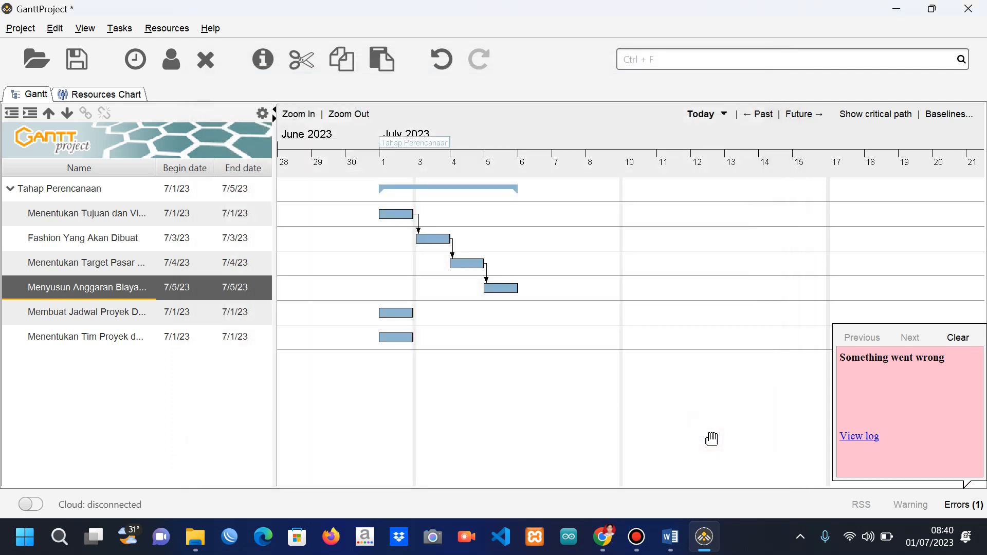
Add Menyusun Anggaran Biaya as the predecessor of the task Membuat Jadwal Proyek Dengan Mengidentifikasi Milestone Penting.
double_click(113, 313)
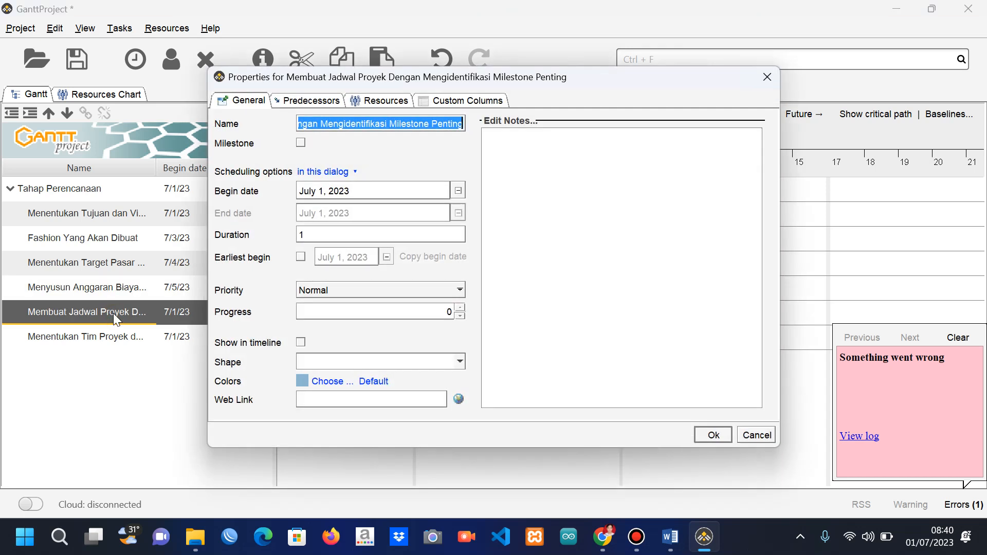
left_click(286, 97)
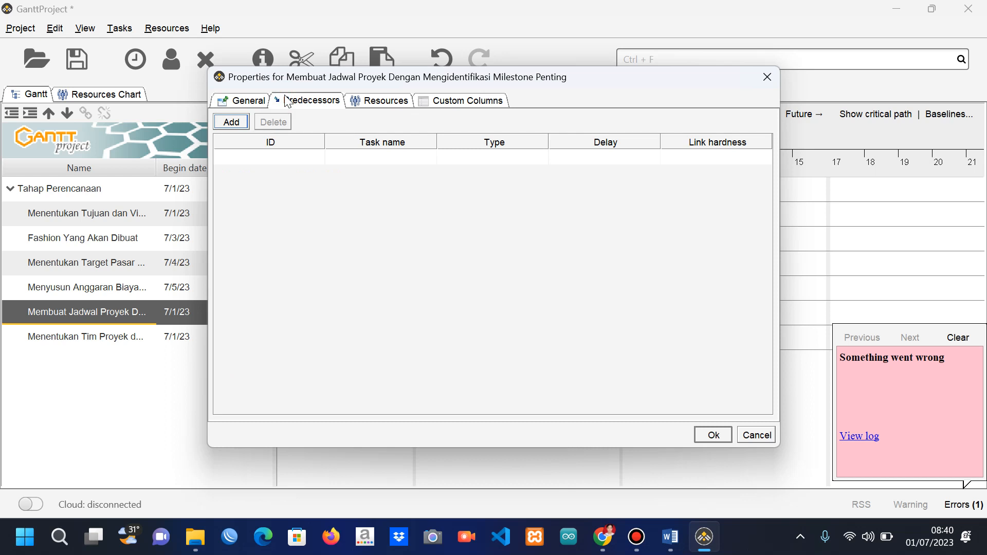
left_click(238, 122)
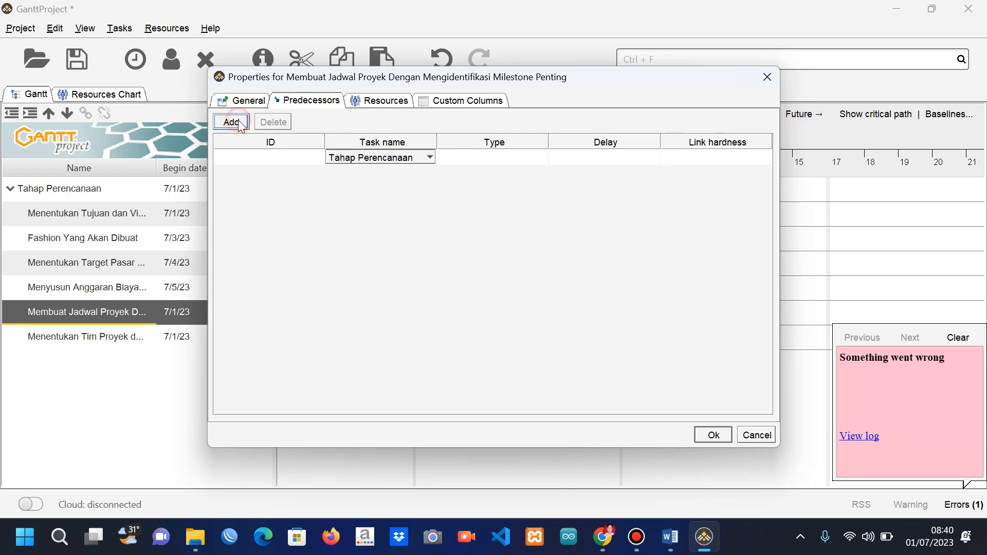
left_click(403, 159)
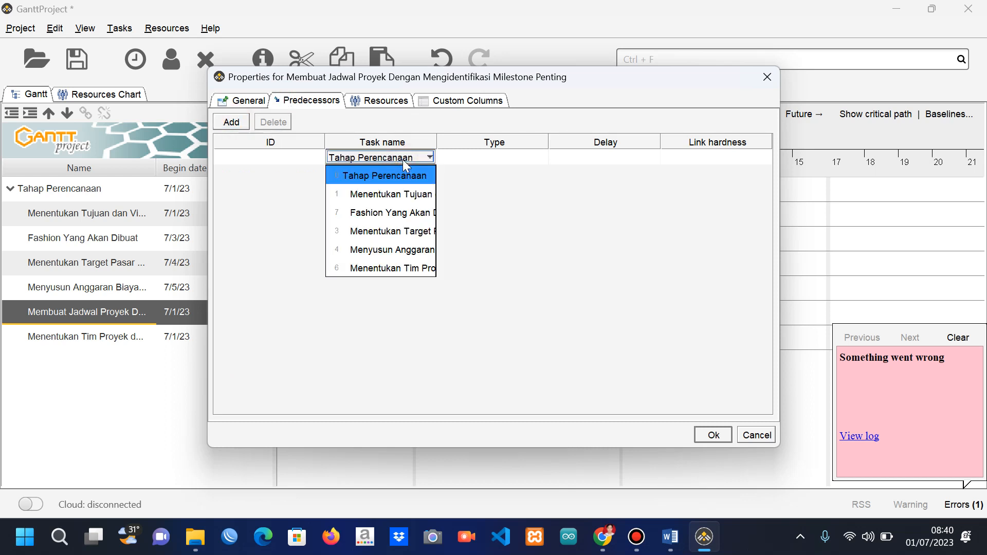
left_click(413, 251)
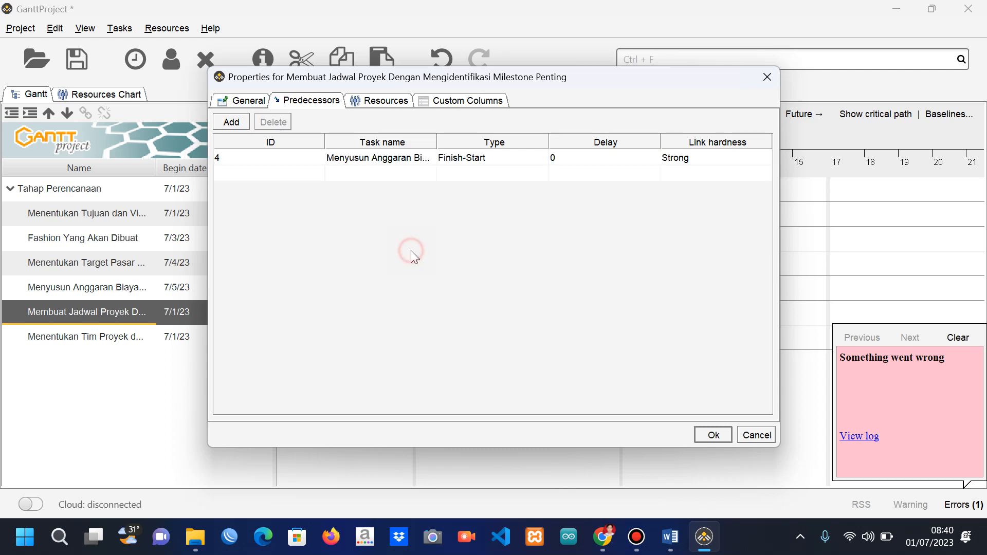
left_click(714, 435)
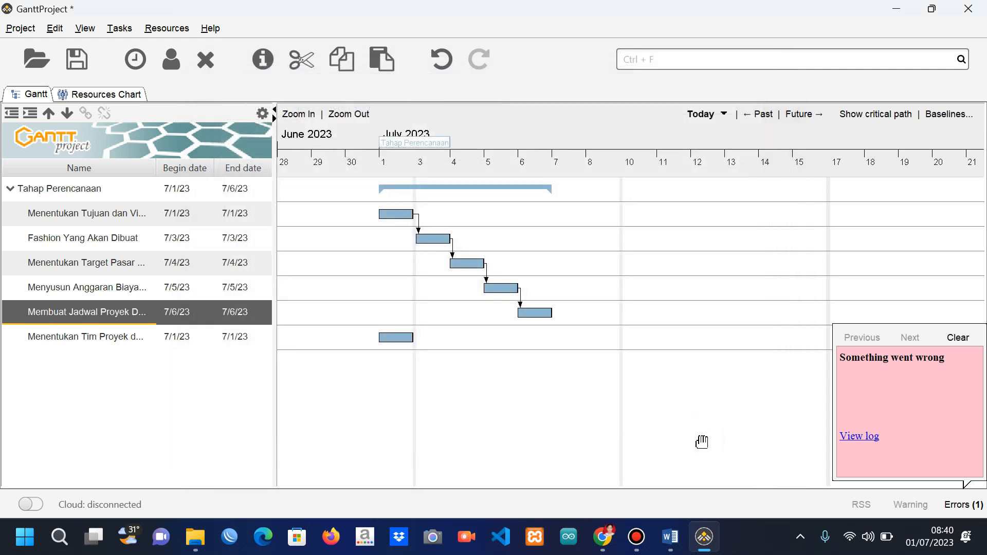
Add Membuat Jadwal Proyek as the predecessor of the task Menentukan Tim Proyek dan Peran Masing-Masing Anggota Tim.
double_click(133, 340)
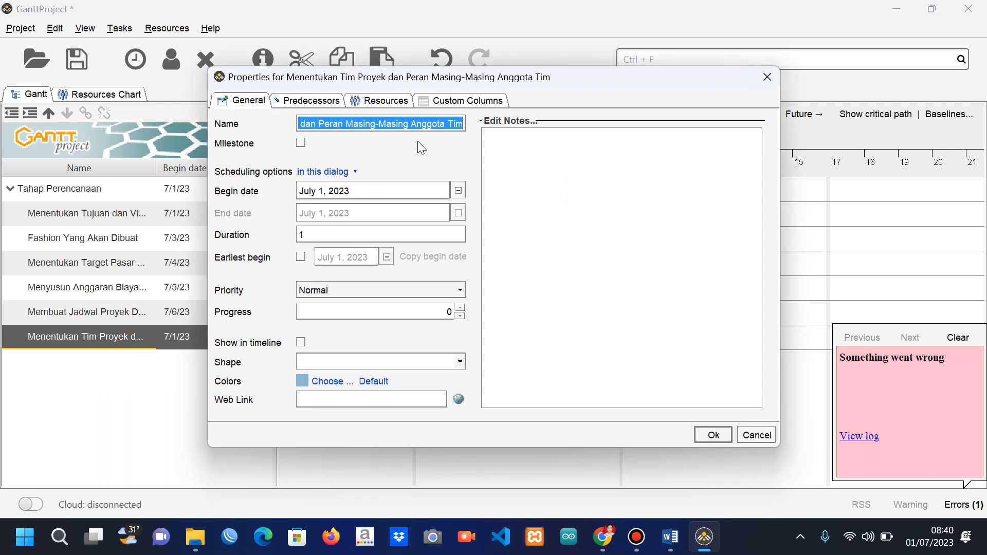
left_click(287, 103)
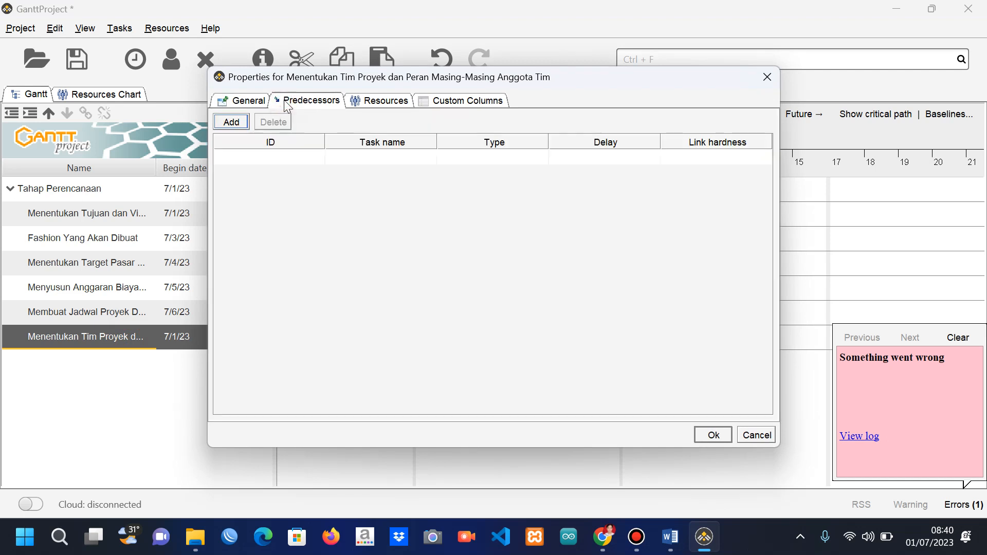
left_click(231, 124)
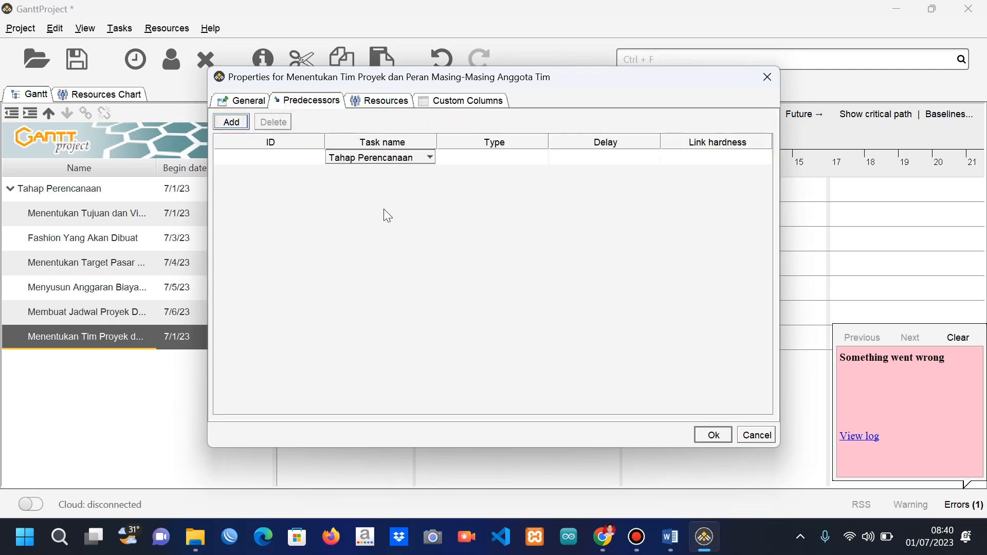
left_click(390, 156)
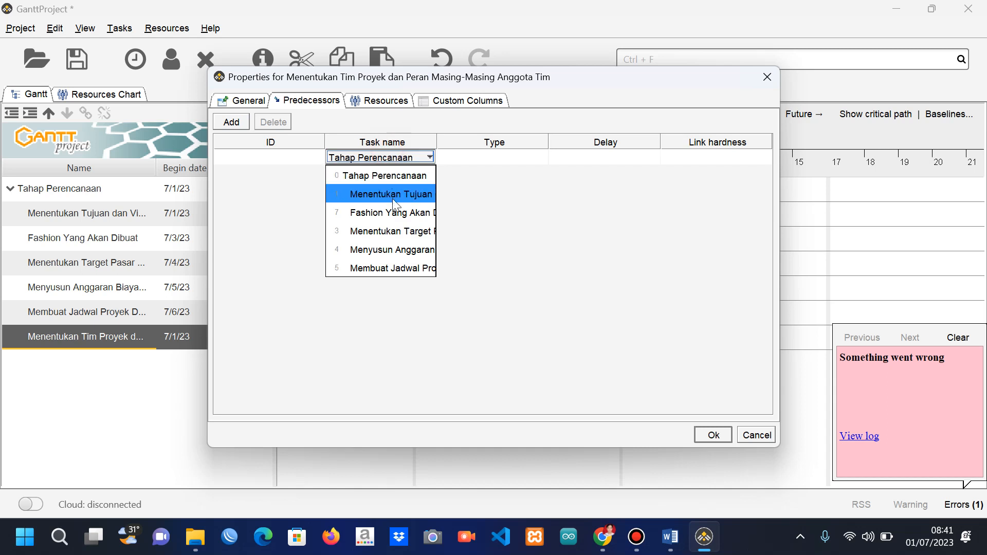
left_click(409, 267)
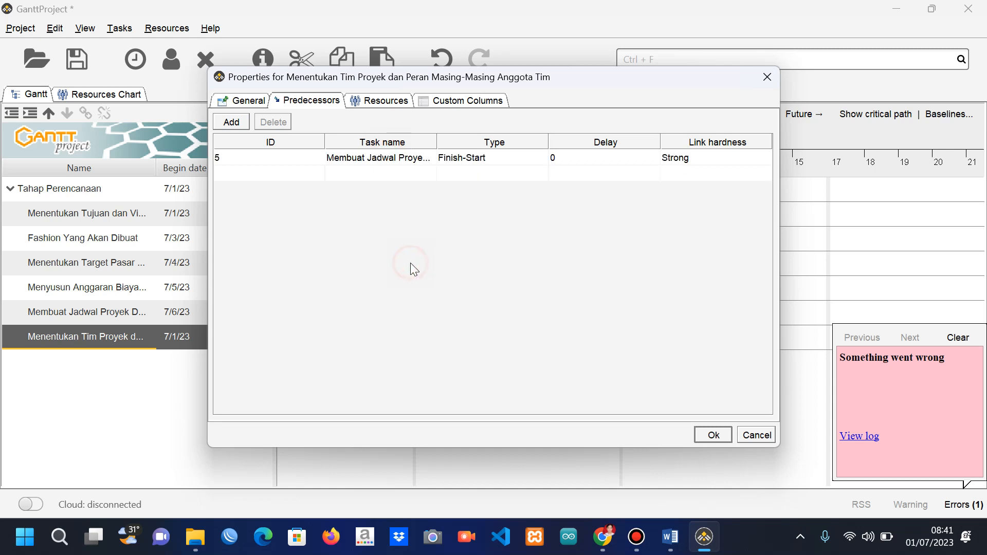
left_click(714, 435)
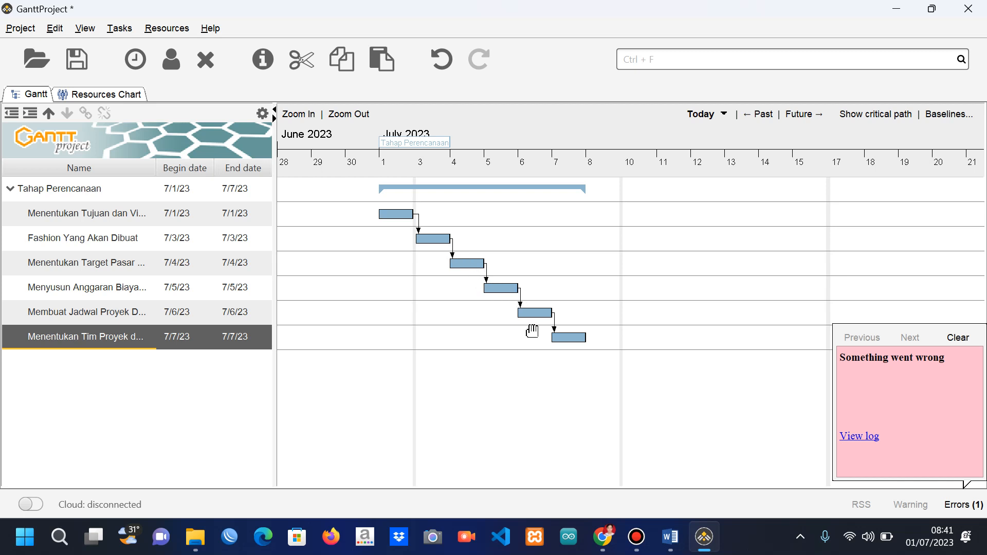
left_click(637, 537)
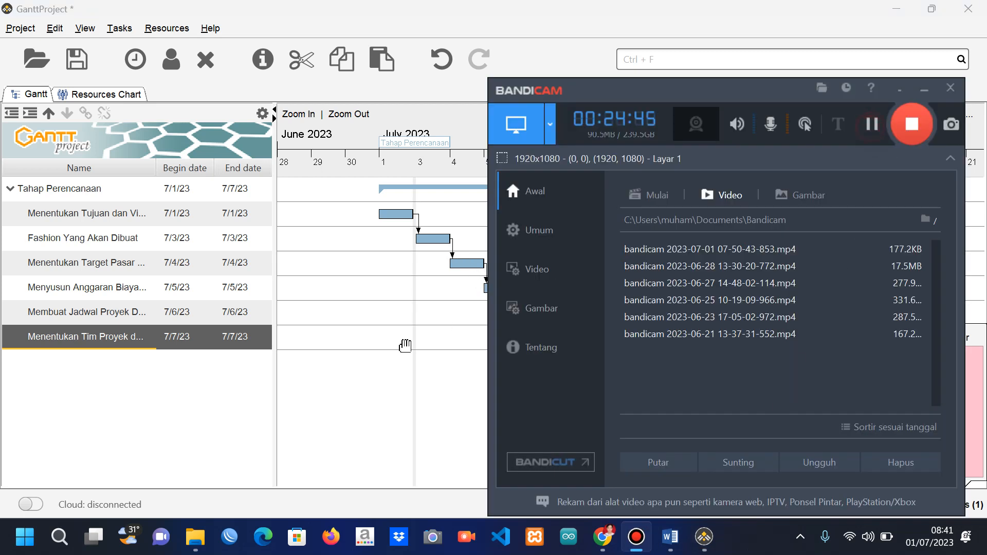
left_click(257, 419)
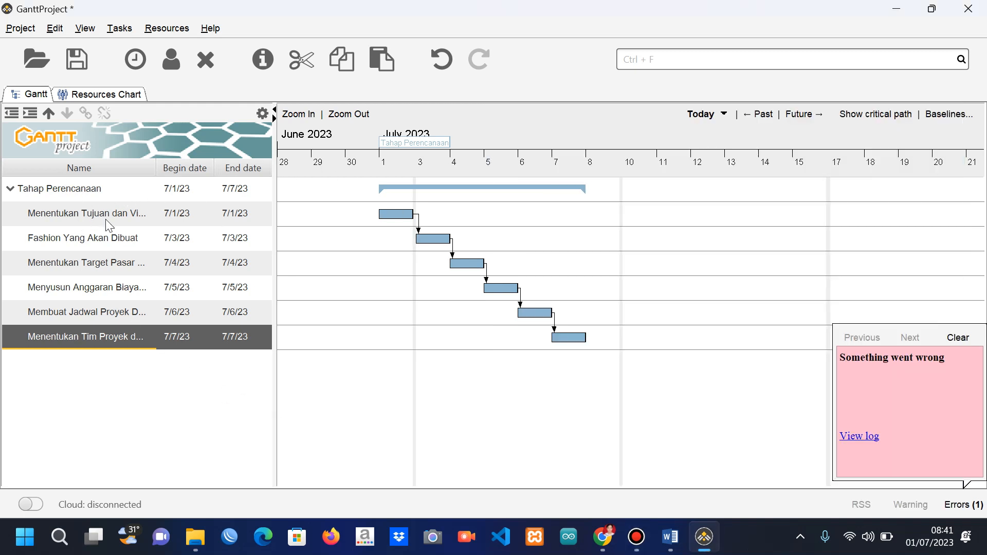
Check the general properties of the task Menentukan Tujuan dan Visi Produk, including its duration.
left_click(93, 241)
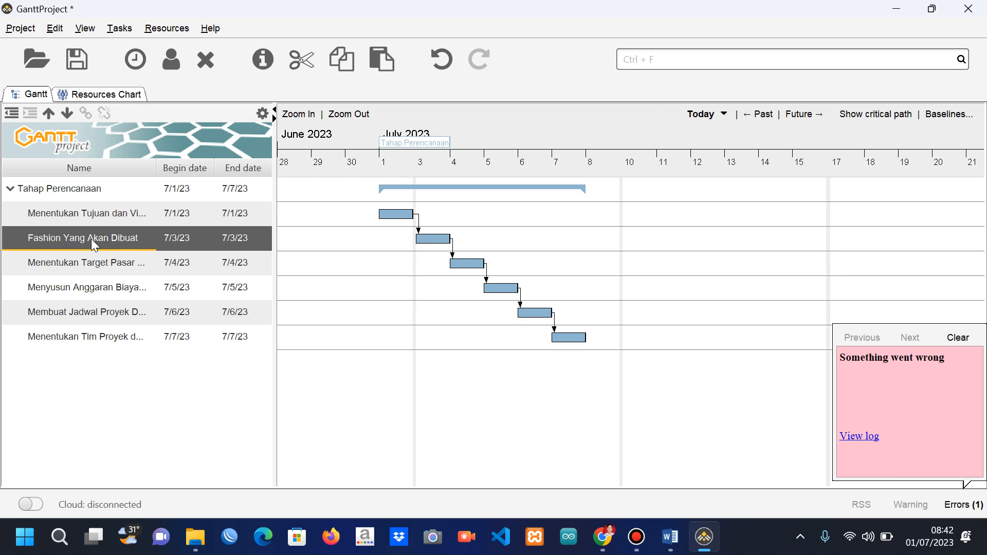
left_click(45, 212)
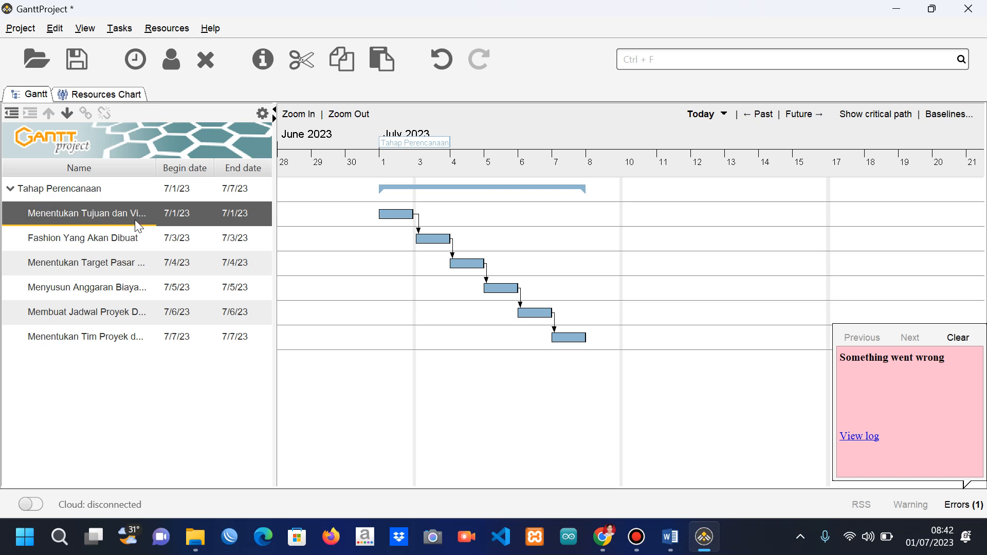
double_click(92, 212)
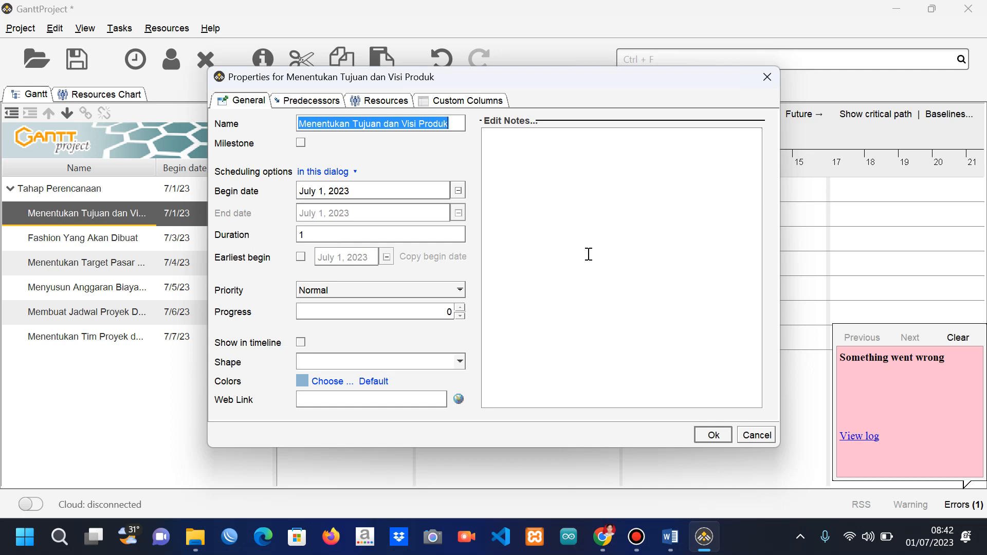
left_click(712, 435)
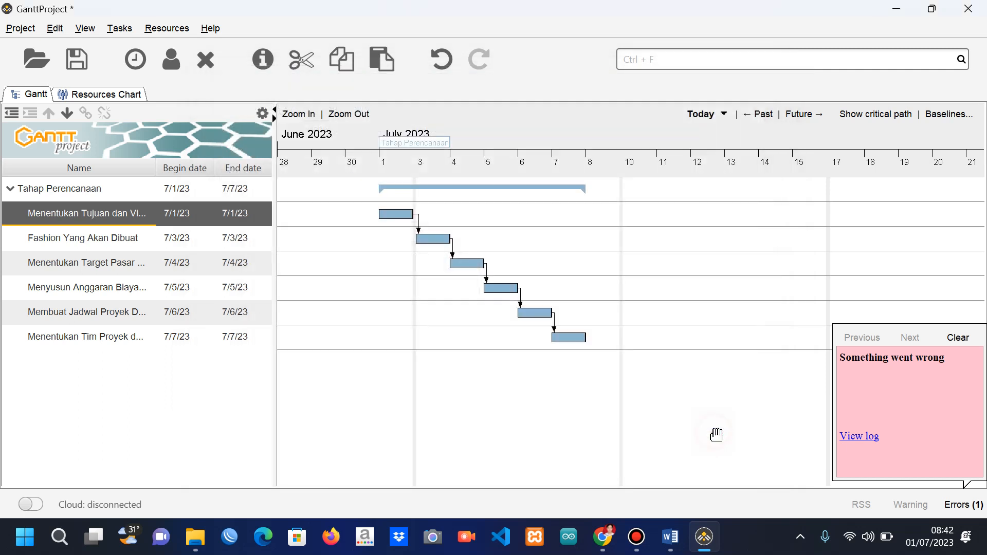
Set the duration of the task Fashion Yang Akan Dibuat to 3.
double_click(125, 242)
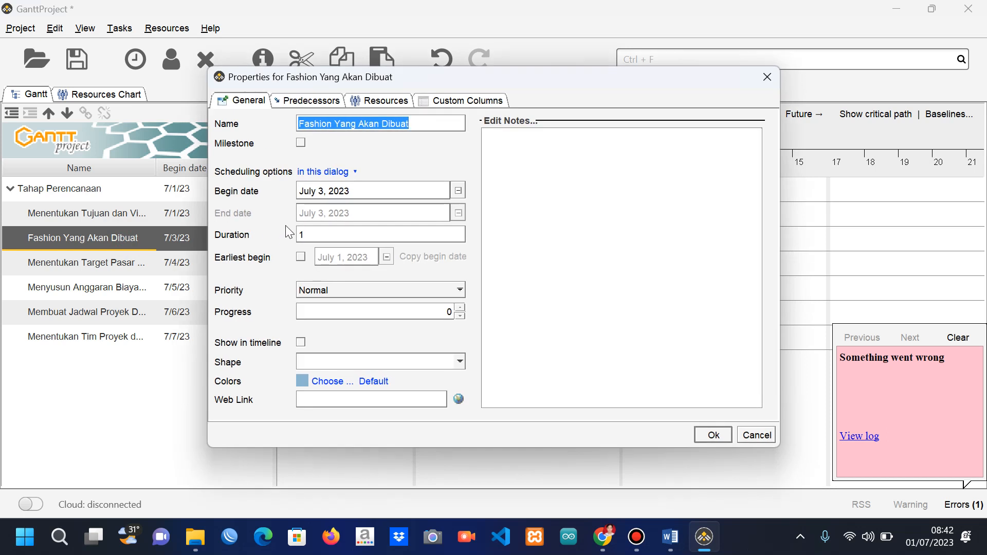
left_click(353, 238)
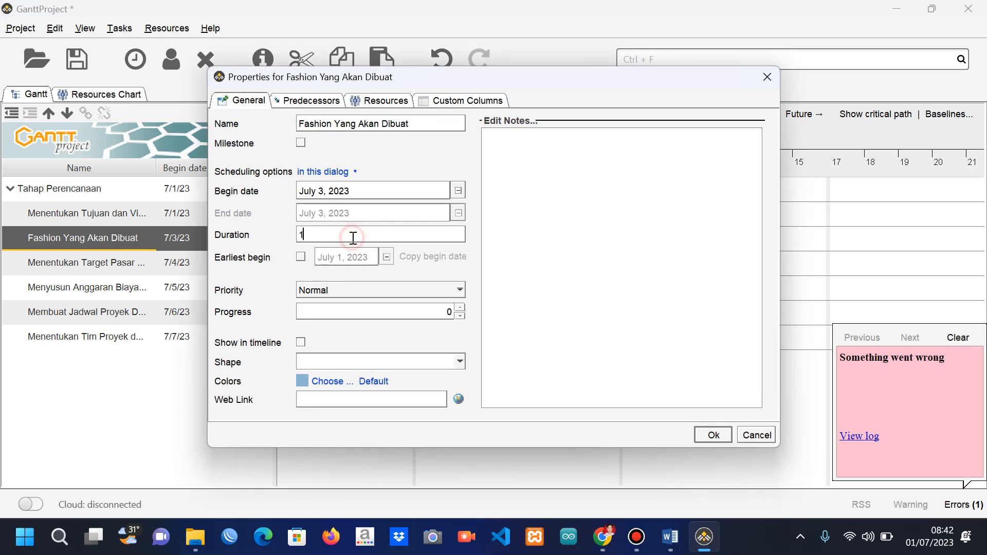
key("BackSpace")
type("3")
left_click(713, 435)
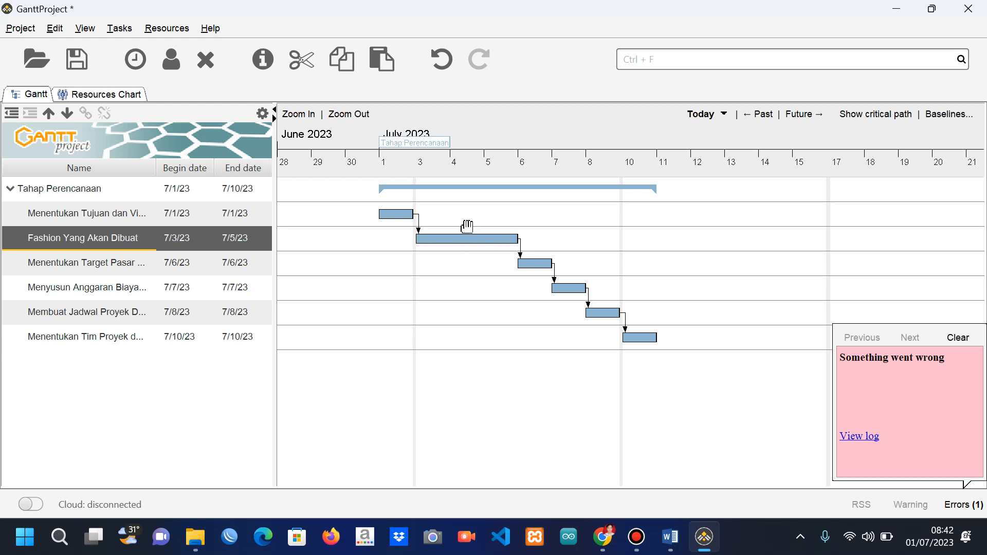
Set the duration of the task Menentukan Target Pasar dan Segmen Yang Akan Dituju to 2.
double_click(71, 264)
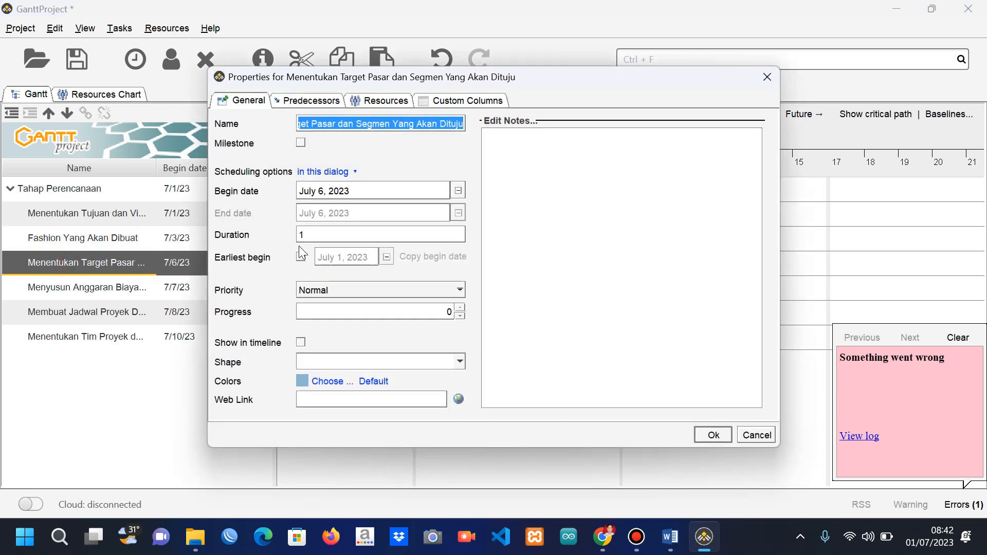
left_click(358, 237)
key("BackSpace")
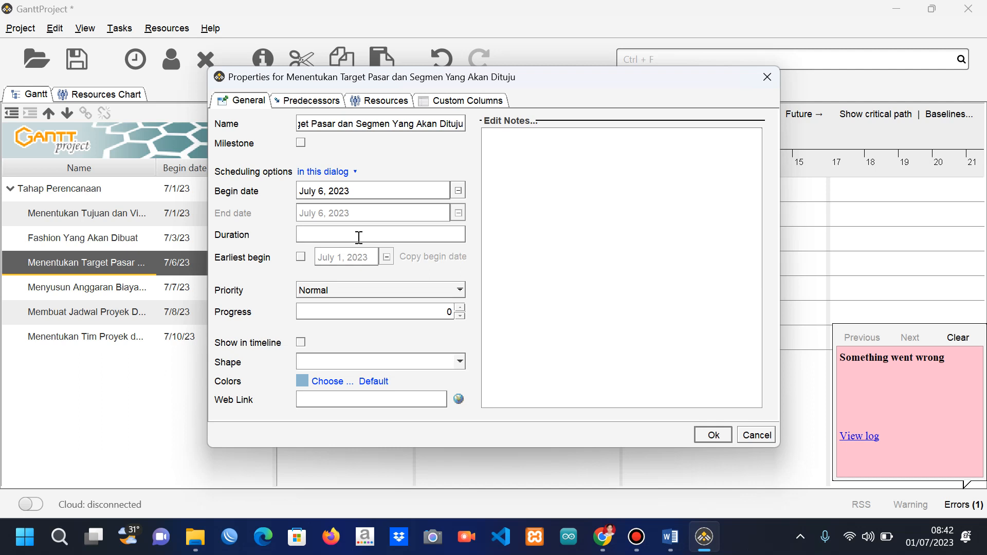
type("2")
left_click(715, 436)
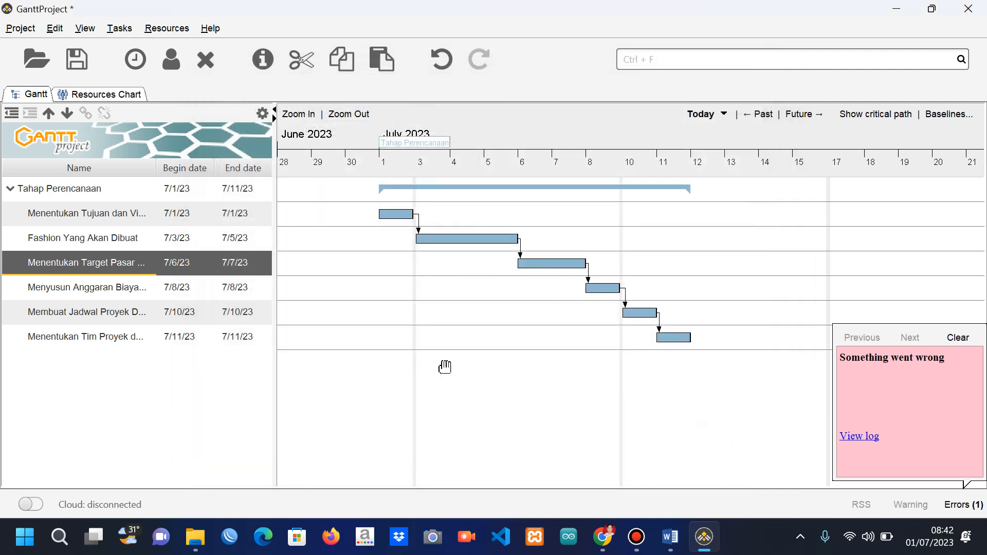
Set the duration of the task Menyusun Anggaran Biaya dan Sumber Daya Yang Dibutuhkan to 2.
double_click(106, 288)
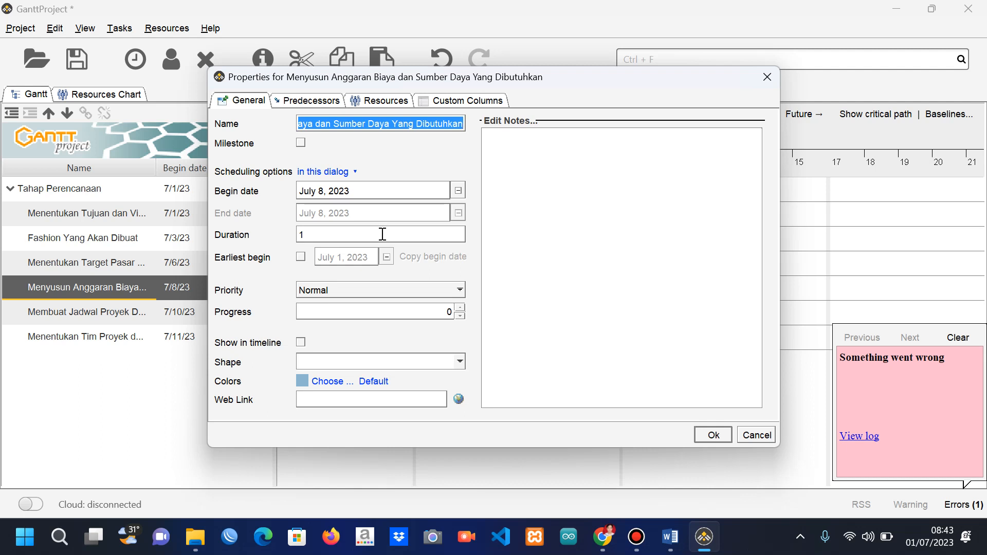
left_click(382, 234)
key("BackSpace")
type("2")
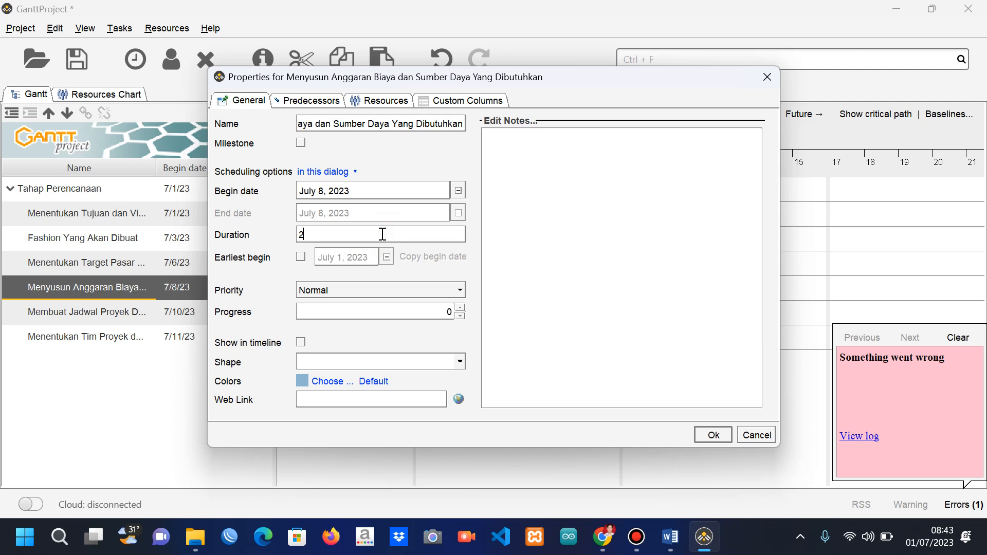
left_click(722, 435)
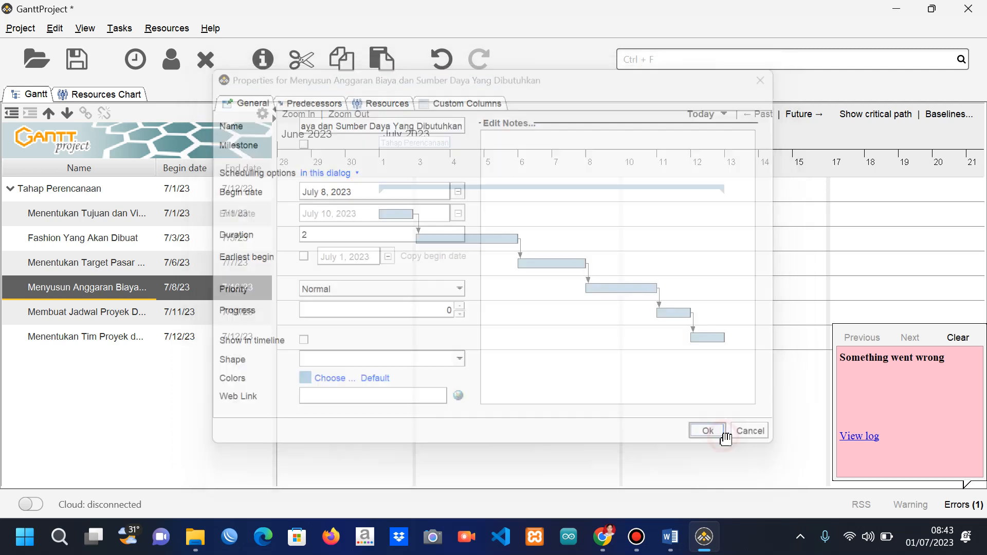
Set the duration of the task Membuat Jadwal Proyek Dengan Mengidentifikasi Milestone Penting to 4.
double_click(100, 312)
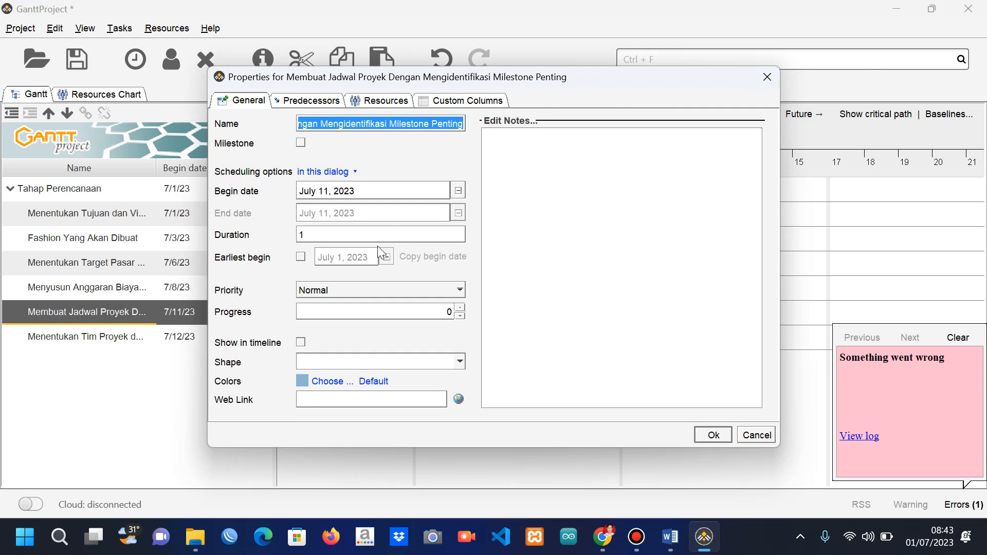
left_click(379, 236)
key("BackSpace")
type("4")
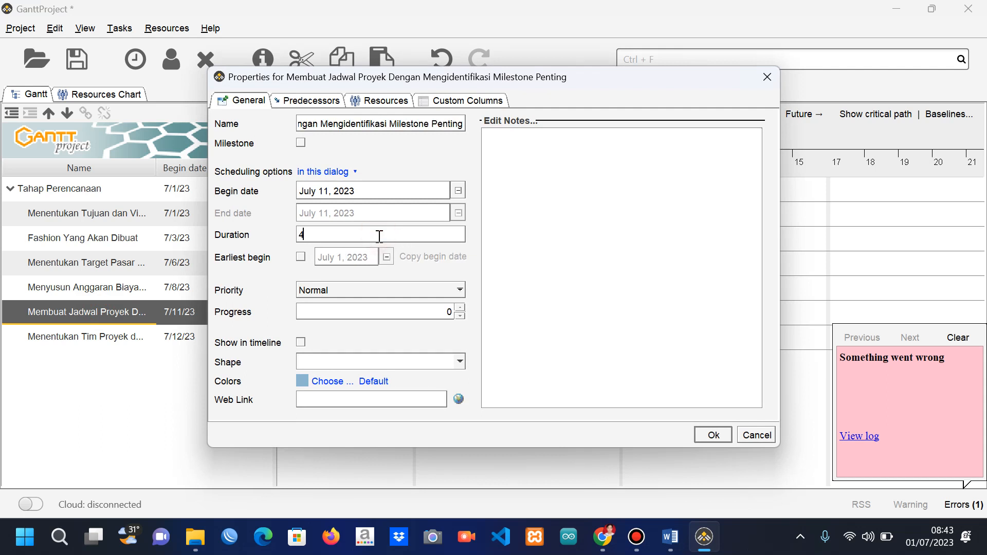
left_click(704, 433)
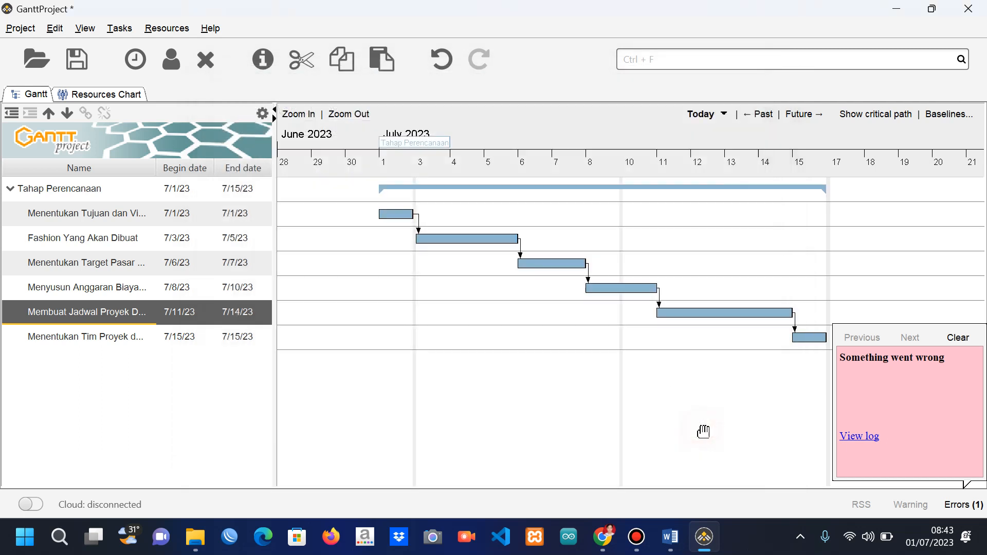
Check the duration of the task Menentukan Tim Proyek dan Peran Masing-Masing Anggota Tim, and clear the error notification.
double_click(59, 335)
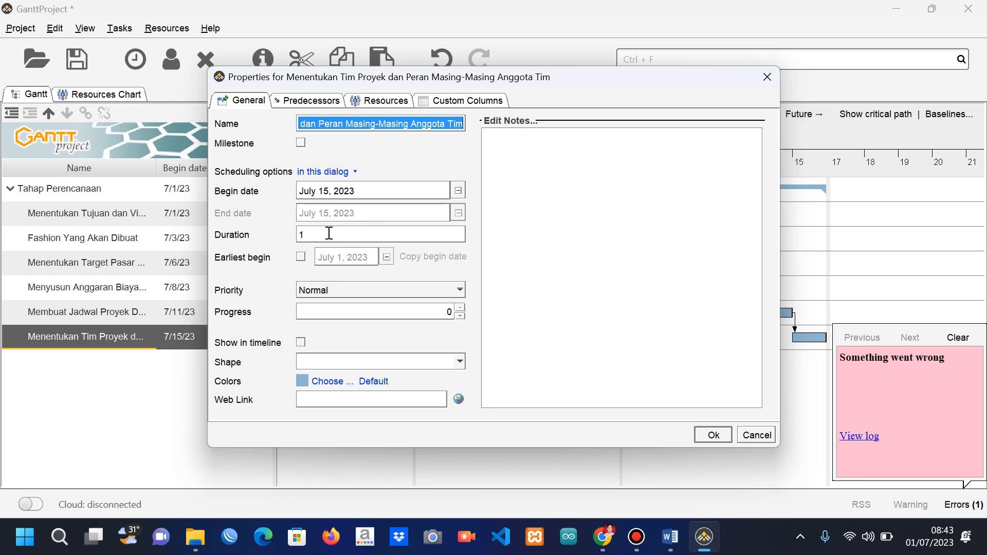
left_click(710, 437)
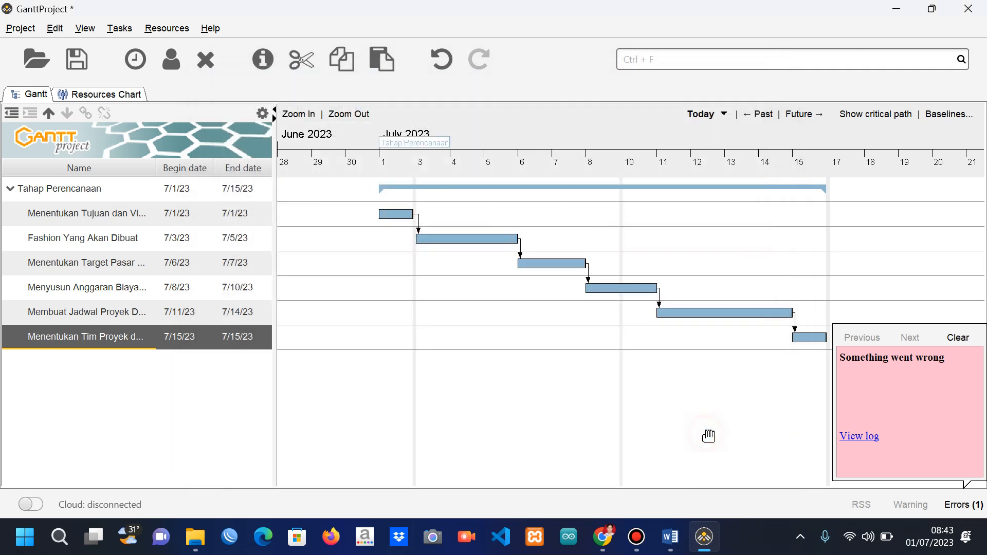
left_click(956, 337)
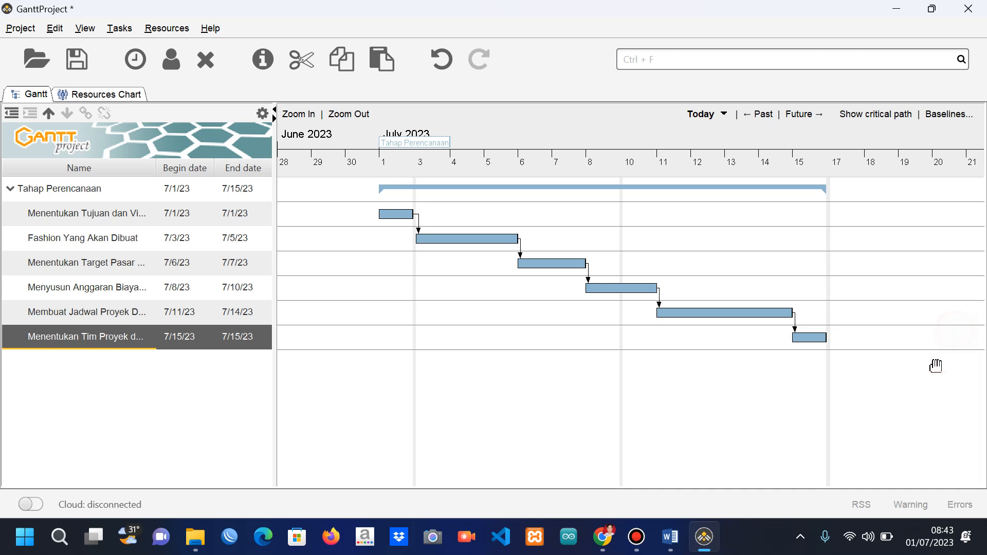
left_click(636, 537)
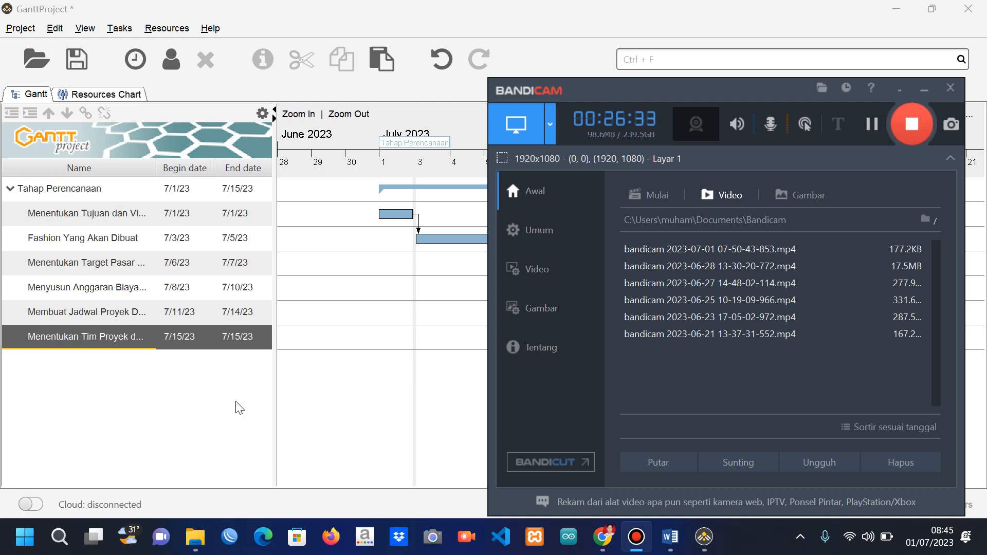
left_click(239, 408)
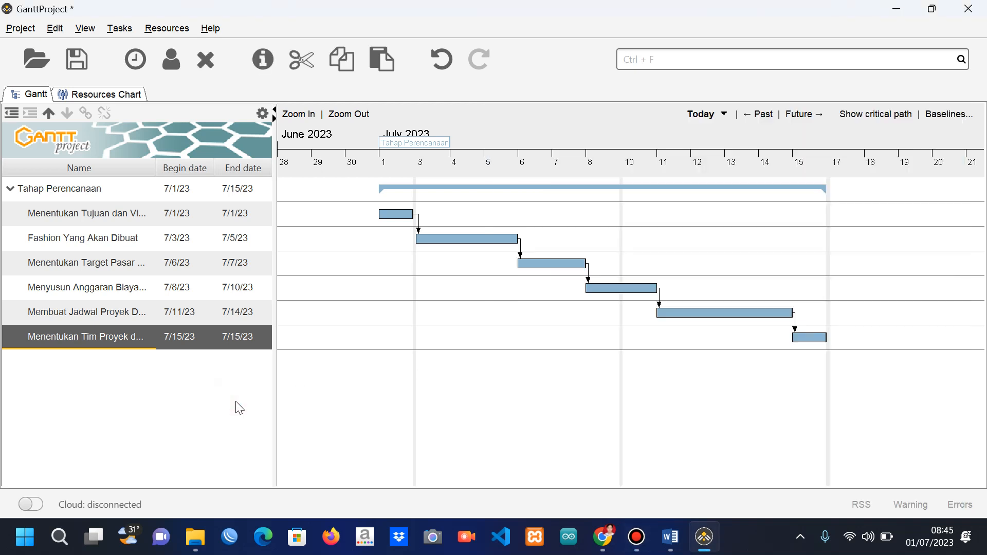
Change the predecessor link type of the task Menentukan Tim Proyek dan Peran Masing-Masing Anggota Tim to Start-Start.
left_click(104, 314)
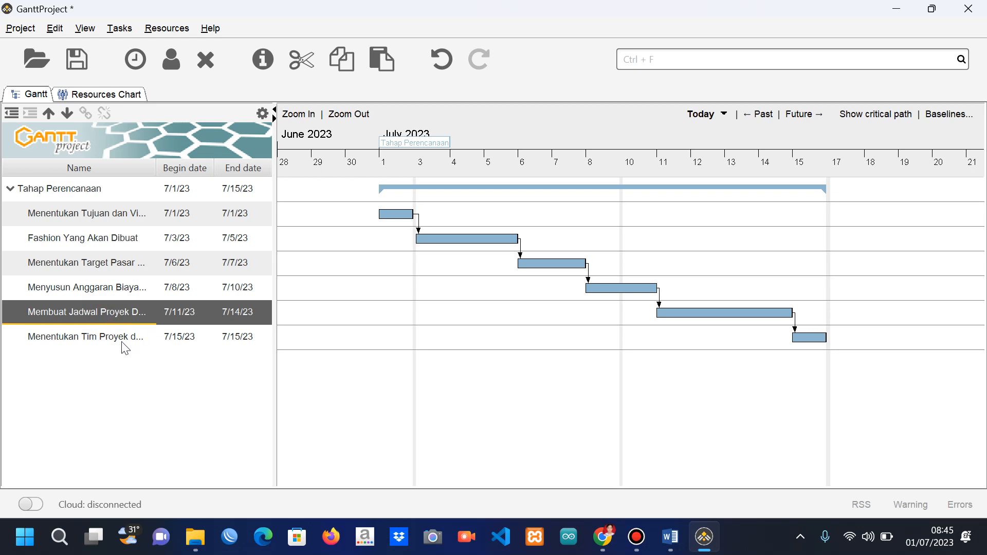
left_click(108, 336)
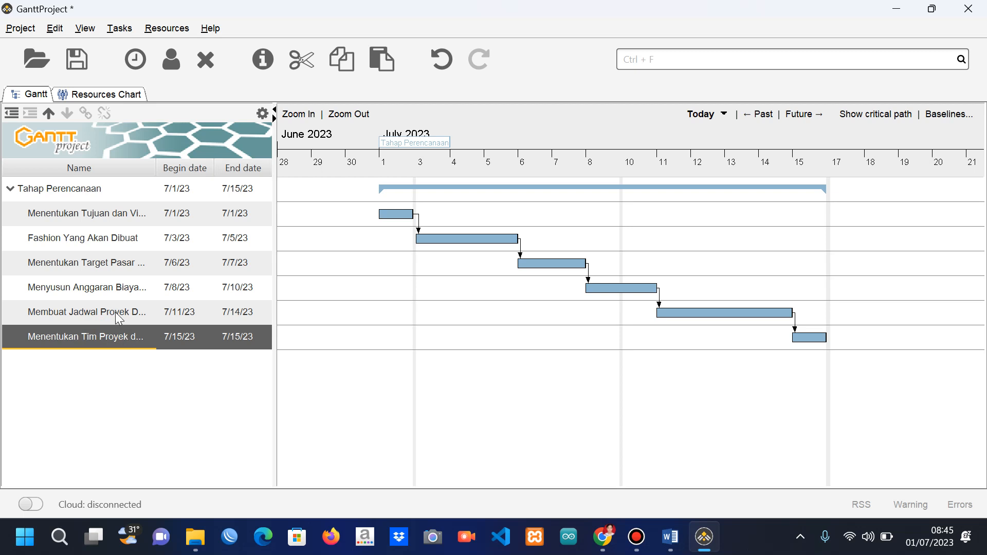
left_click(115, 313)
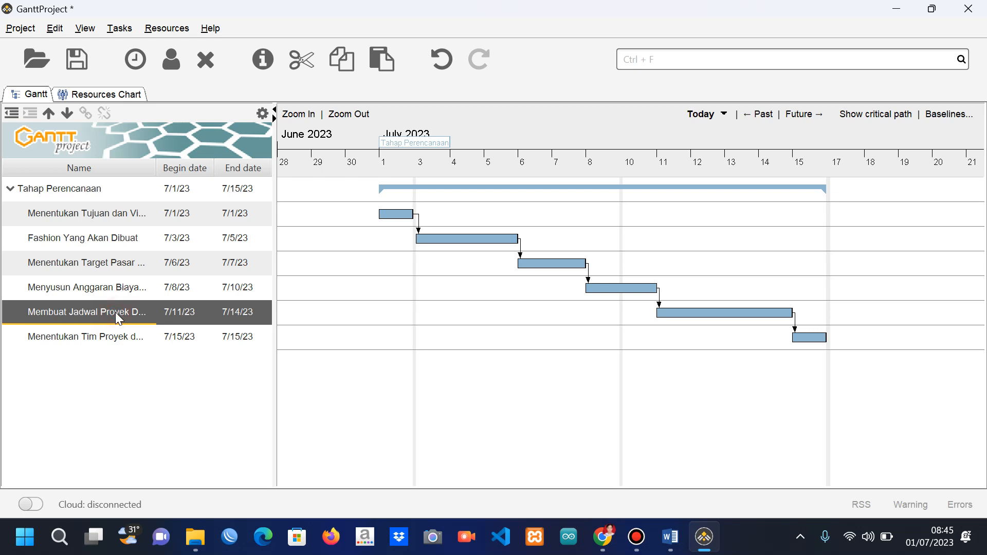
left_click(106, 338)
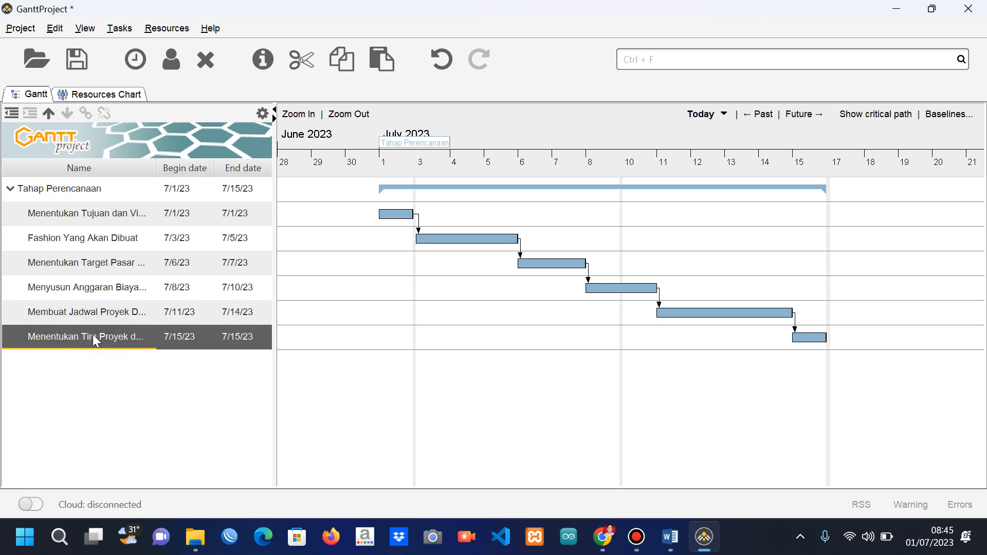
double_click(92, 334)
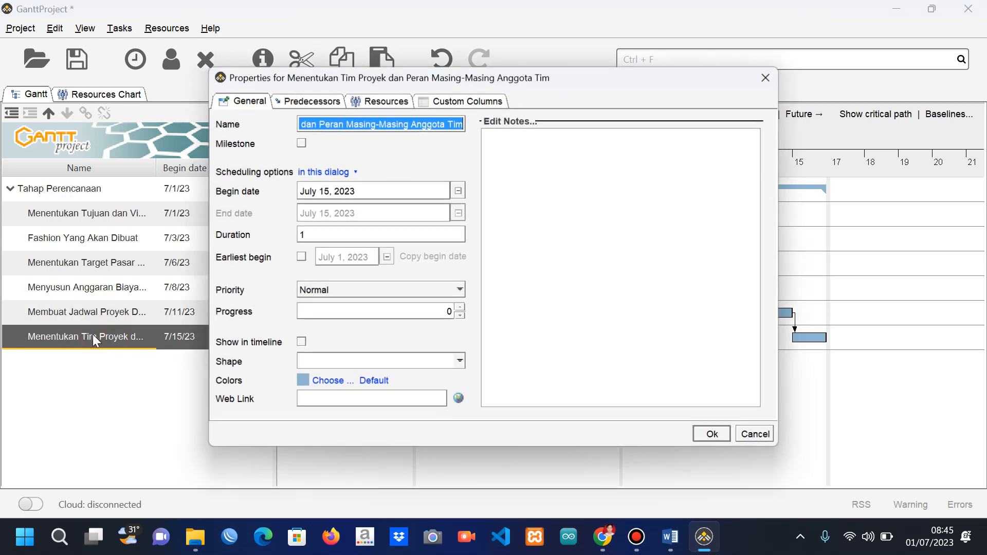
left_click(332, 102)
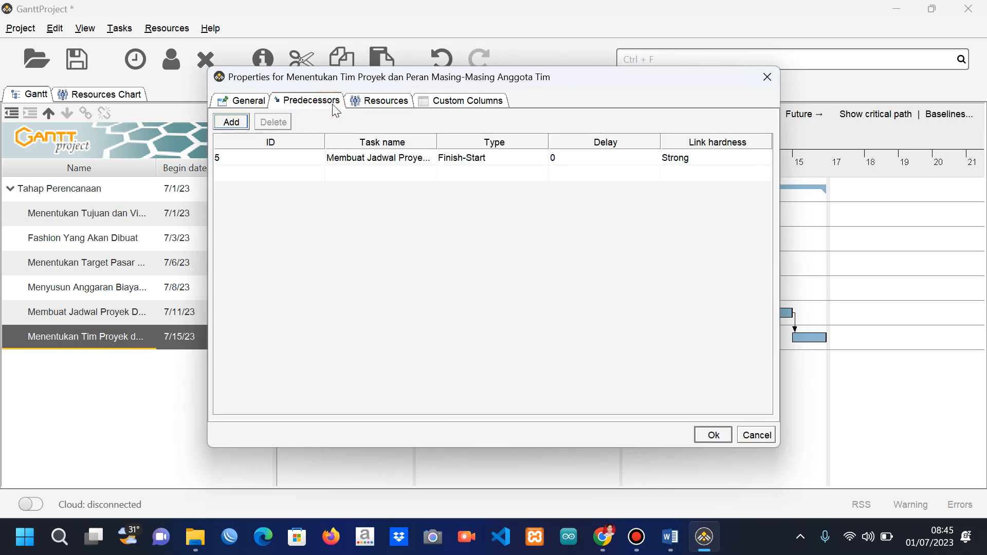
left_click(516, 157)
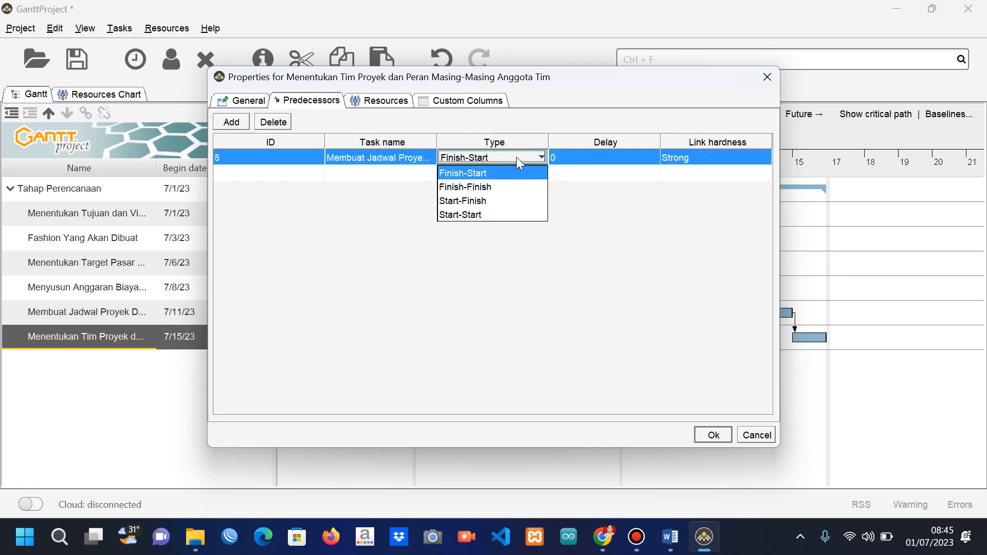
left_click(471, 213)
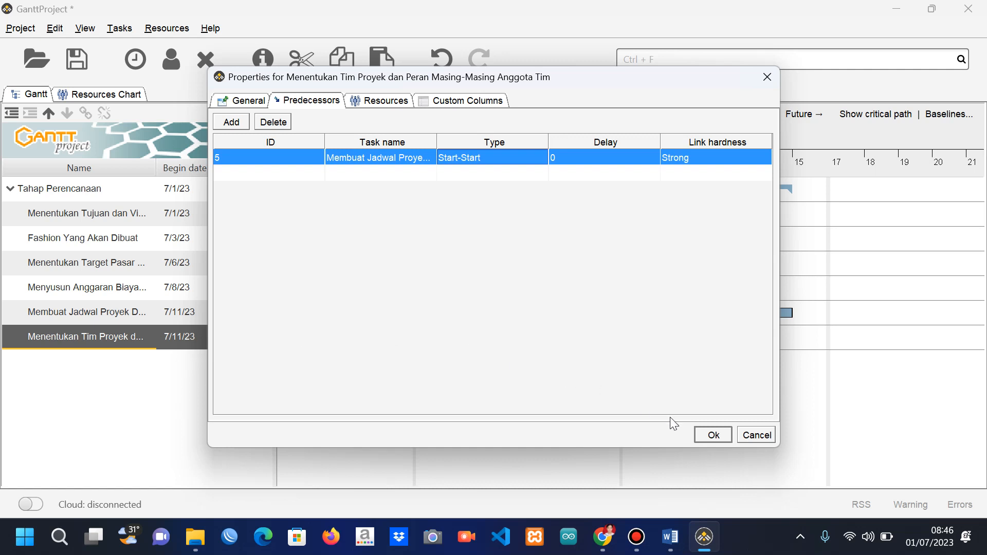
left_click(710, 435)
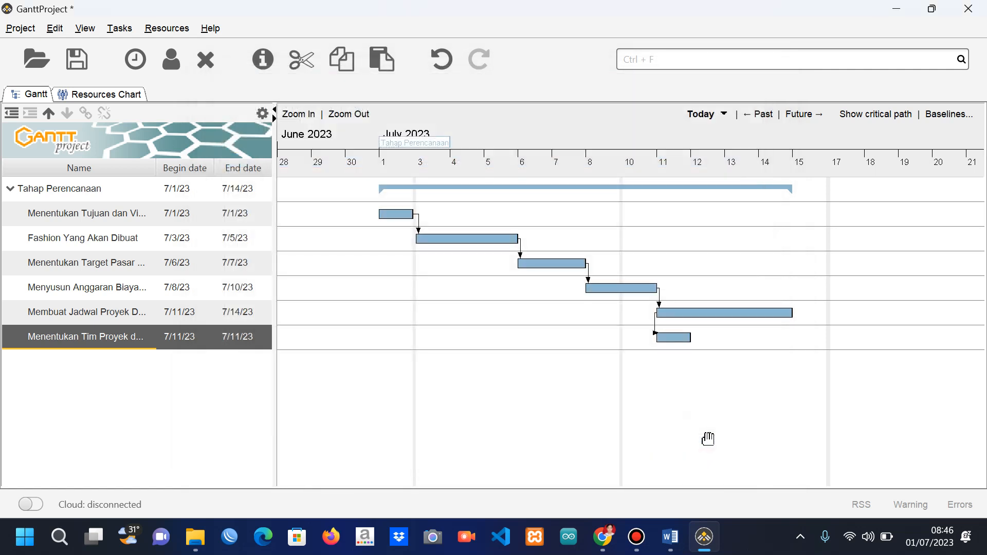
left_click(657, 320)
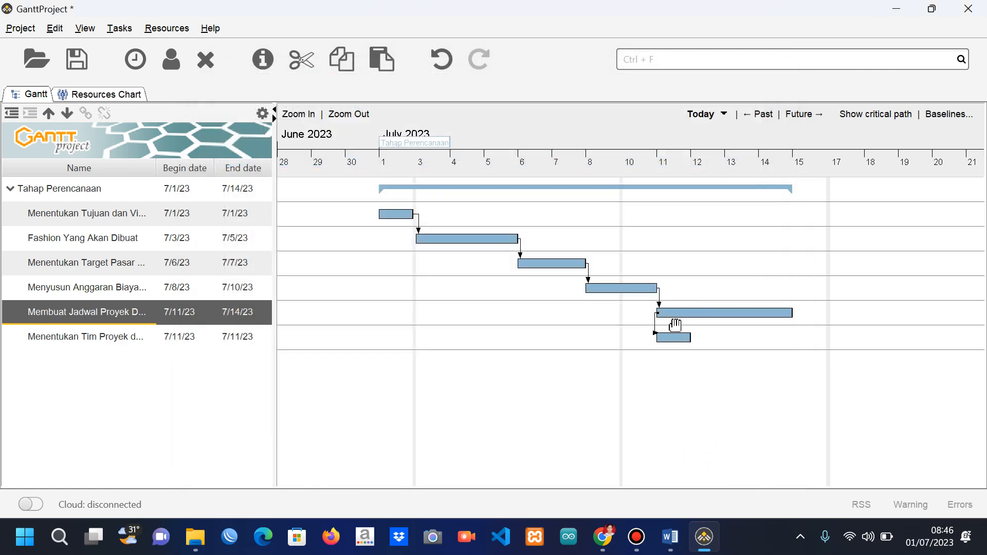
left_click(706, 383)
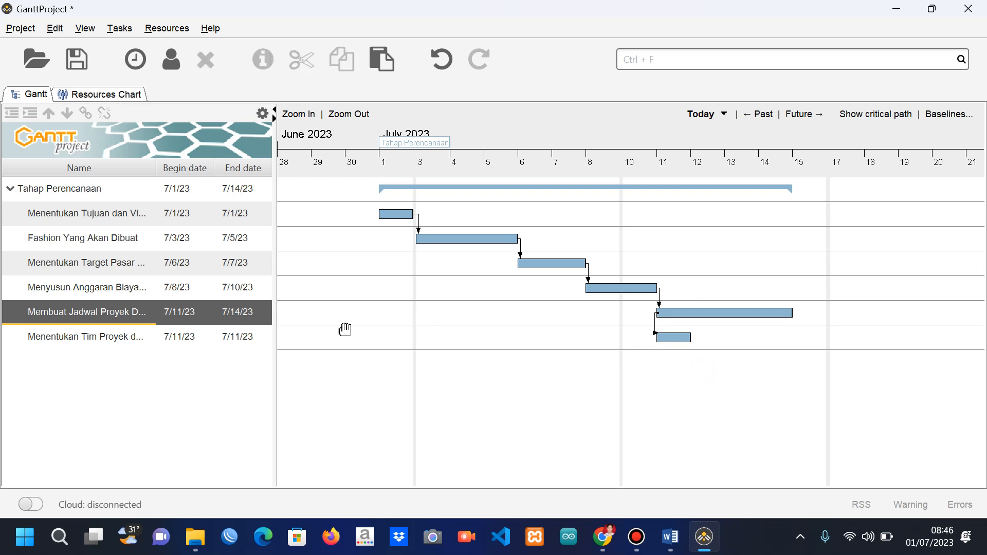
left_click(55, 290)
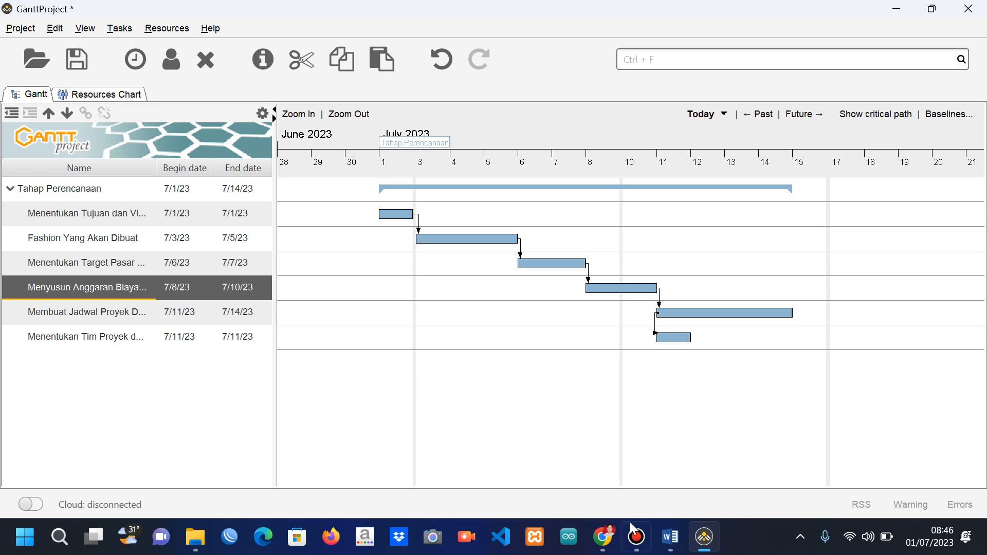
mouse_move(640, 540)
left_click(640, 539)
left_click(872, 125)
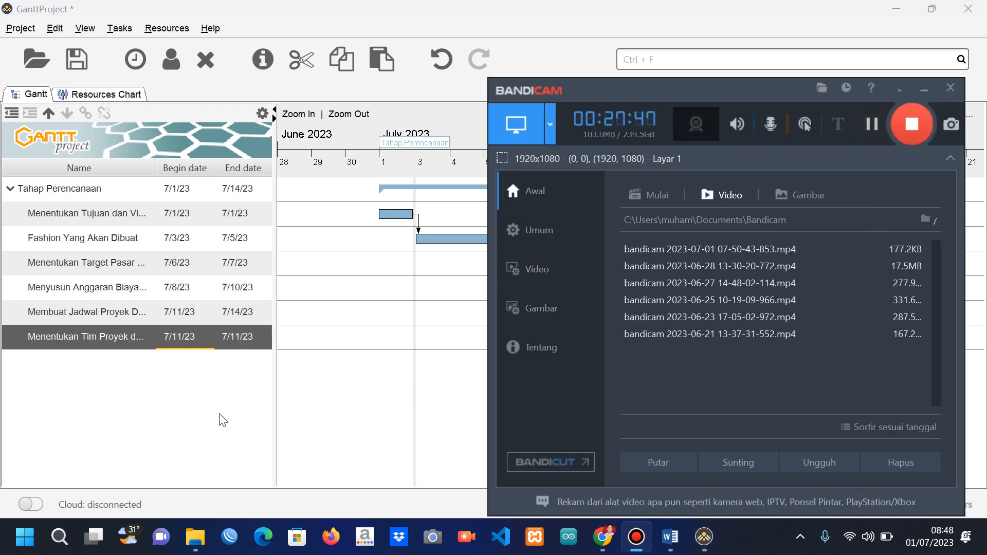
left_click(218, 414)
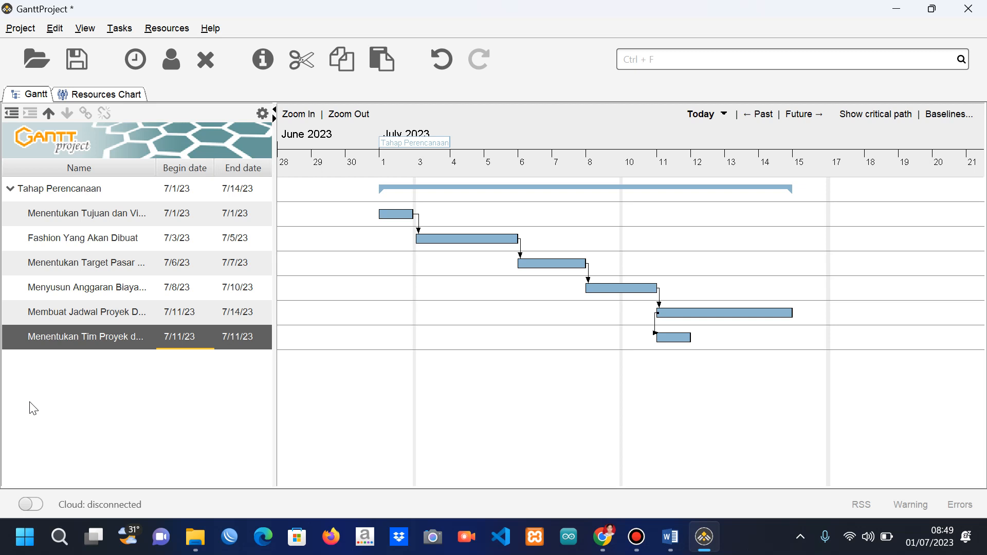
Go through the Tahap Perencanaan phase and each of its tasks in order in the task list.
left_click(80, 213)
left_click(69, 191)
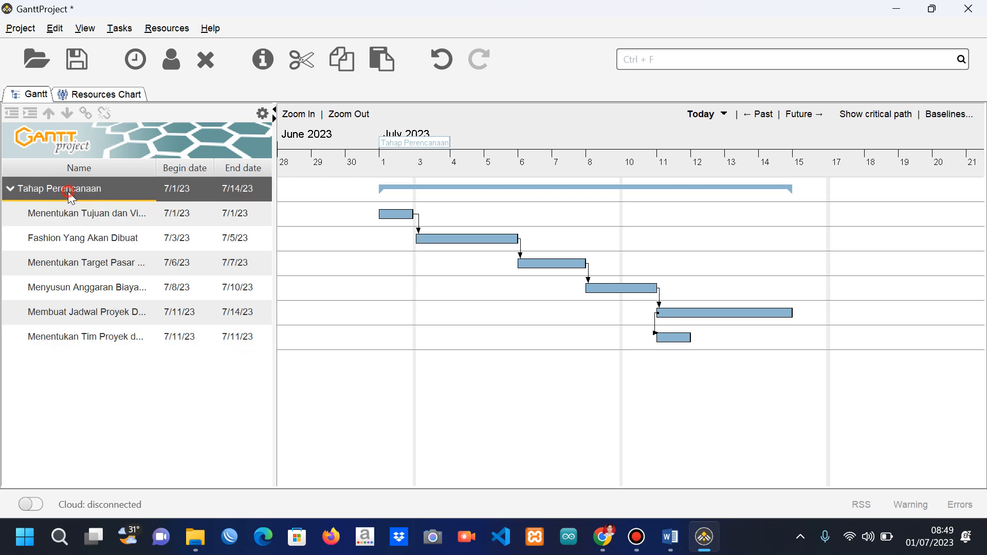
left_click(96, 221)
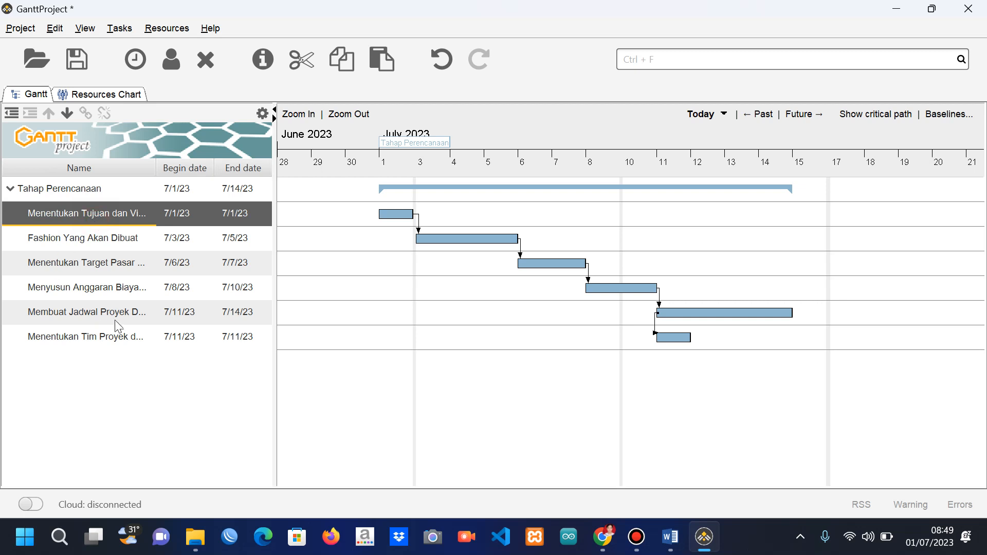
left_click(91, 236)
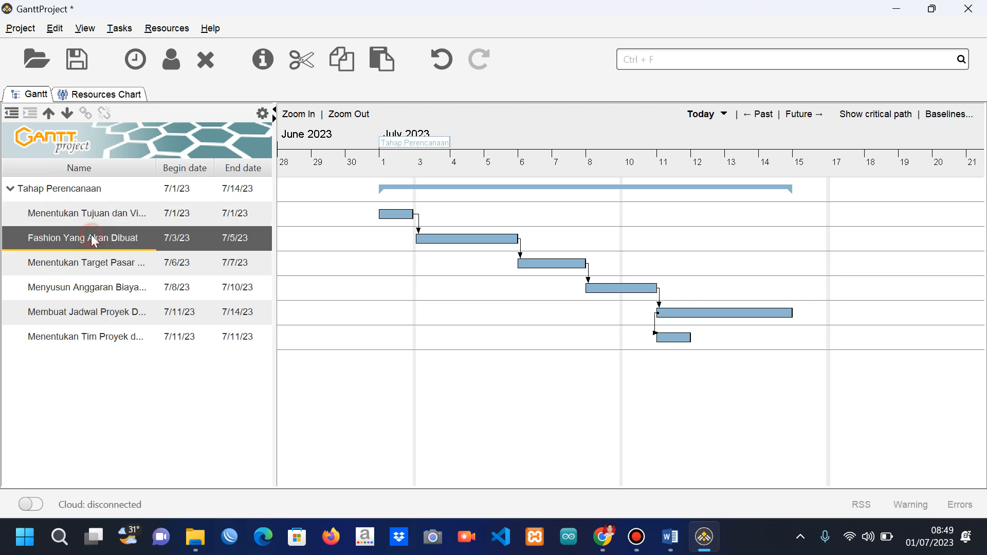
left_click(129, 264)
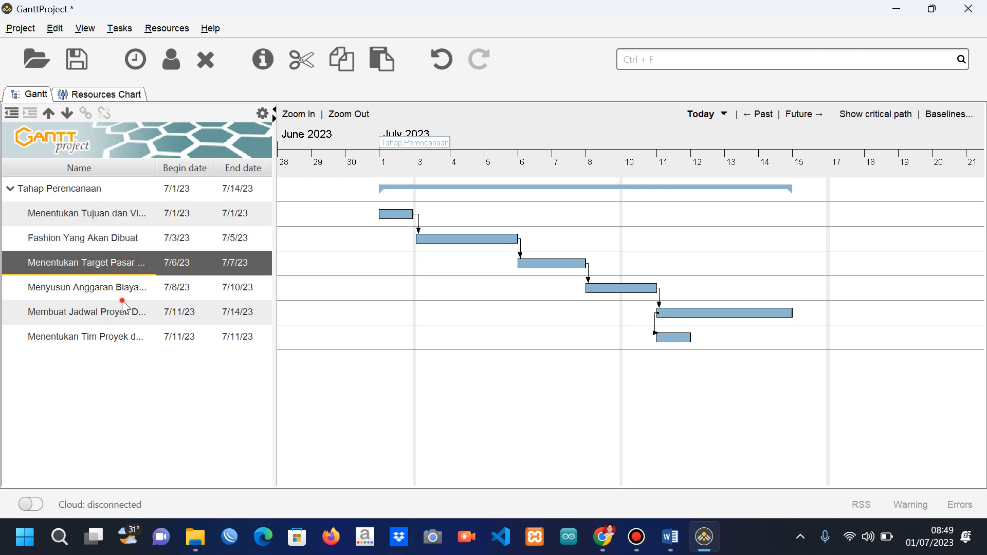
left_click(122, 302)
left_click(122, 294)
left_click(106, 321)
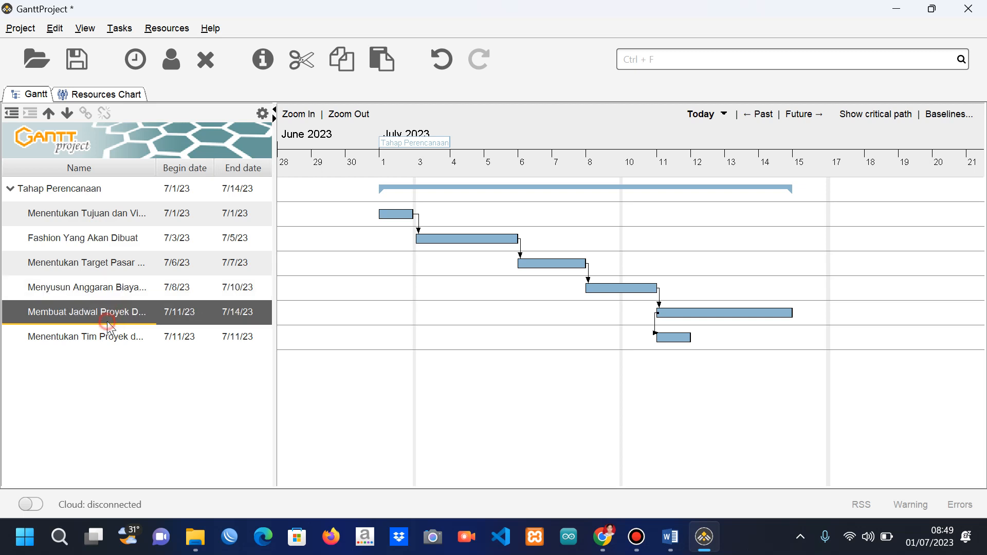
left_click(116, 339)
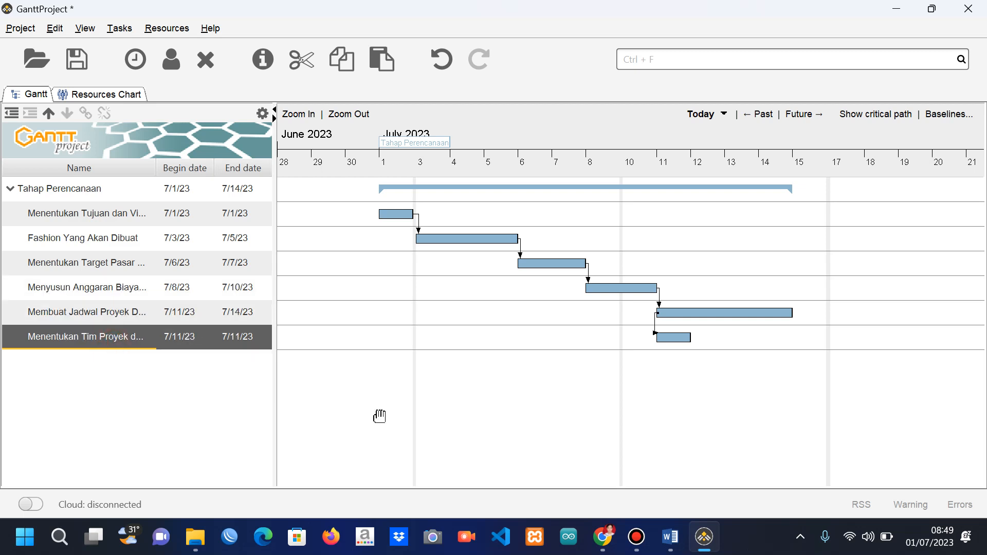
left_click(636, 537)
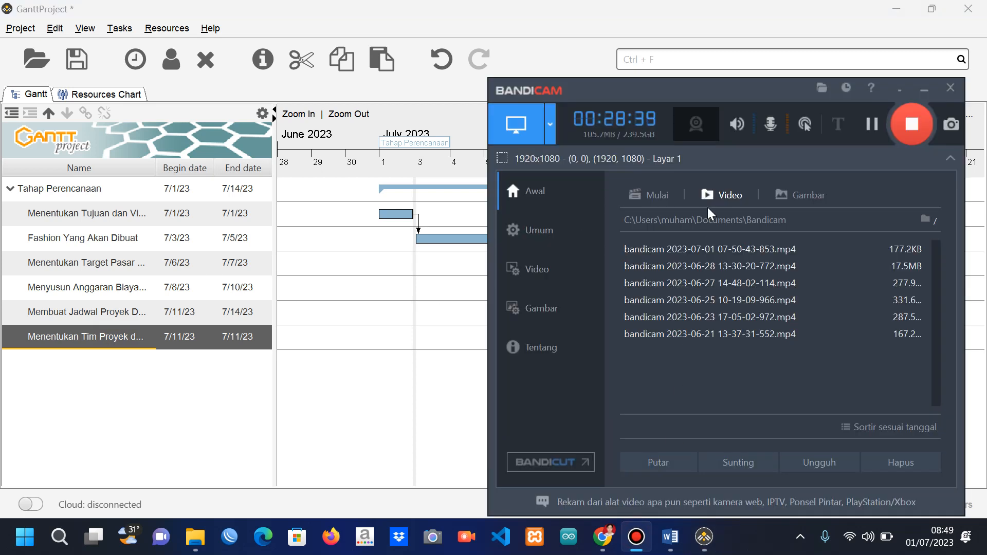
left_click(876, 125)
left_click(873, 124)
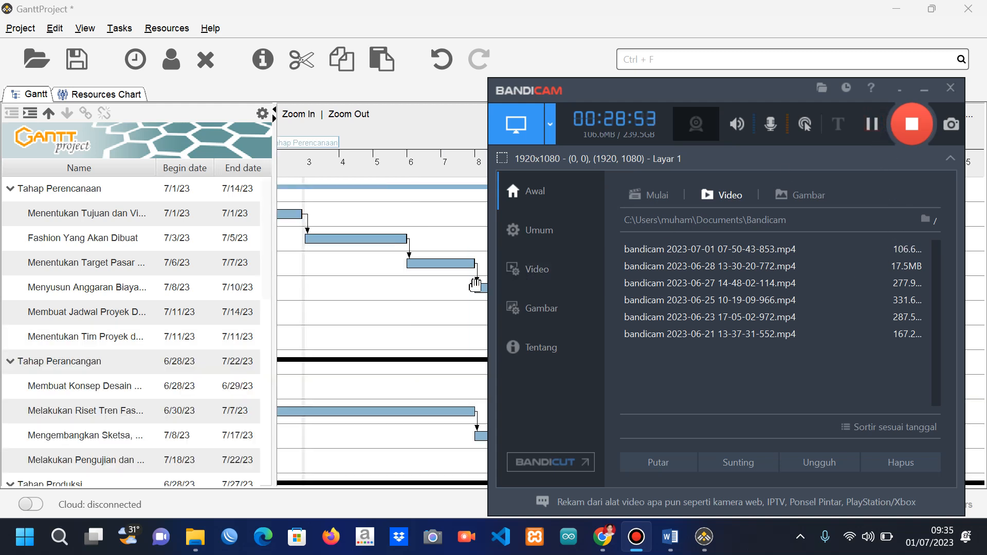
Check the full name and duration of the first Tahap Perancangan task, Membuat Konsep Desain Produk Berdasarkan Tujuan dan Visi Yang Telah Ditentukan.
left_click(425, 240)
left_click_drag(424, 240, 313, 257)
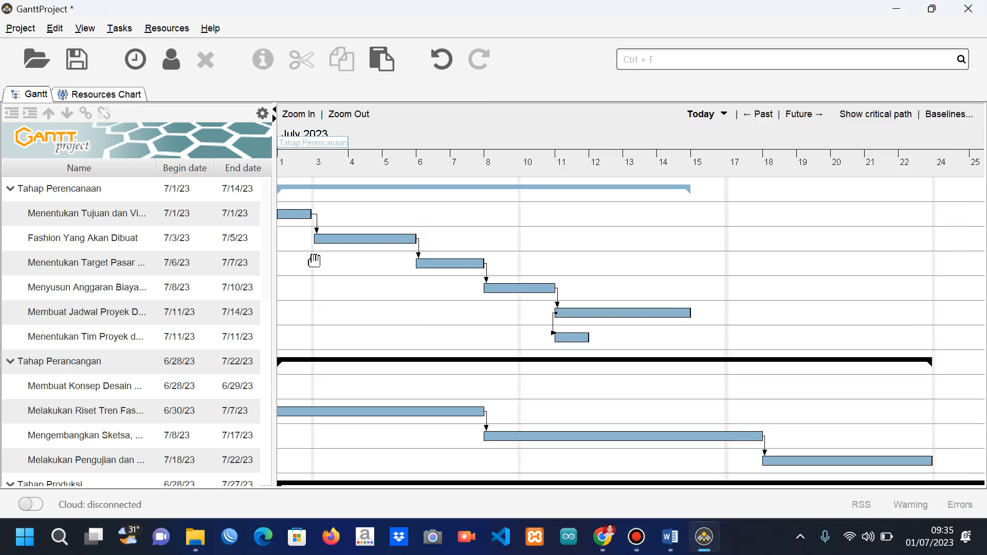
mouse_move(266, 209)
left_mouse_down()
mouse_move(266, 227)
mouse_move(270, 193)
left_mouse_up()
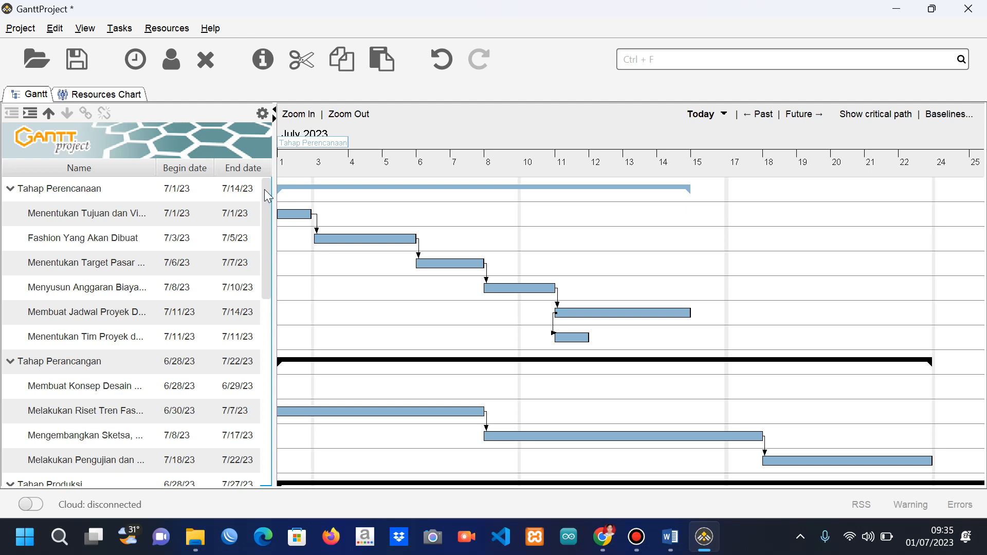
mouse_move(264, 190)
left_mouse_down()
mouse_move(265, 207)
mouse_move(267, 187)
left_mouse_up()
left_click_drag(264, 216, 267, 263)
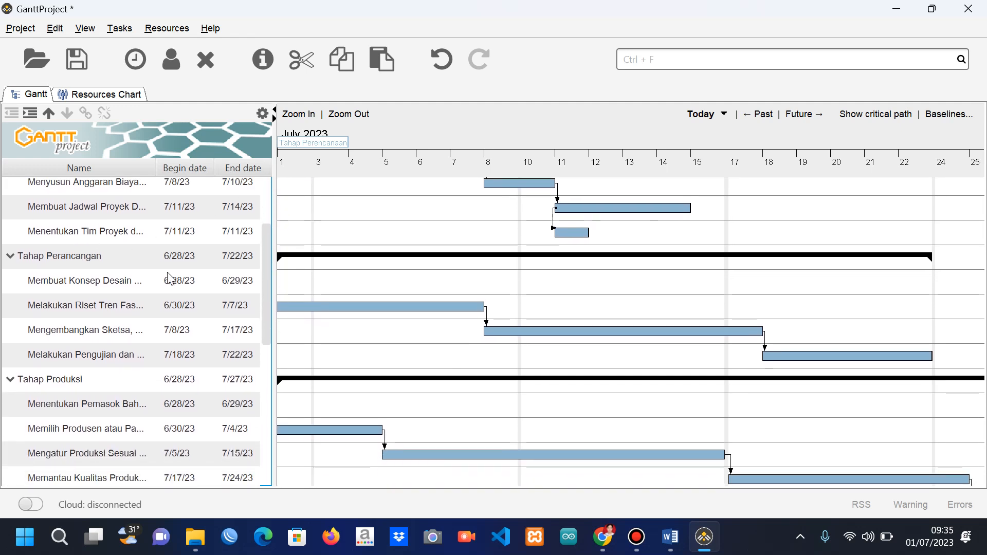
left_click(107, 282)
double_click(107, 282)
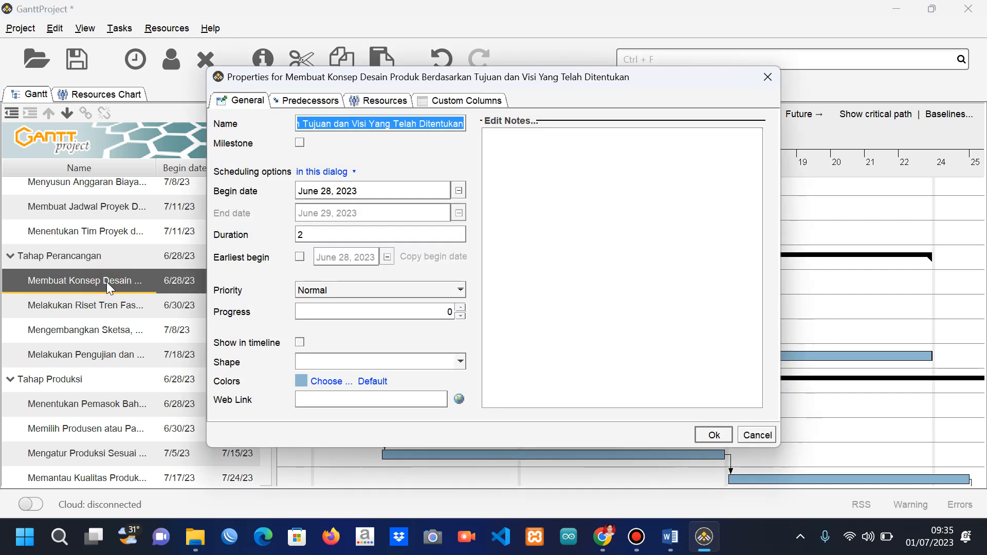
left_click(318, 129)
left_click_drag(317, 126, 244, 129)
left_click(320, 124)
key("Left")
key("Left")
key("Left")
key("Left")
key("Left")
key("Left")
key("Left")
key("Left")
key("Left")
key("Left")
key("Left")
key("Left")
key("Left")
key("Left")
key("Left")
key("Left")
key("Left")
key("Left")
key("Left")
key("Left")
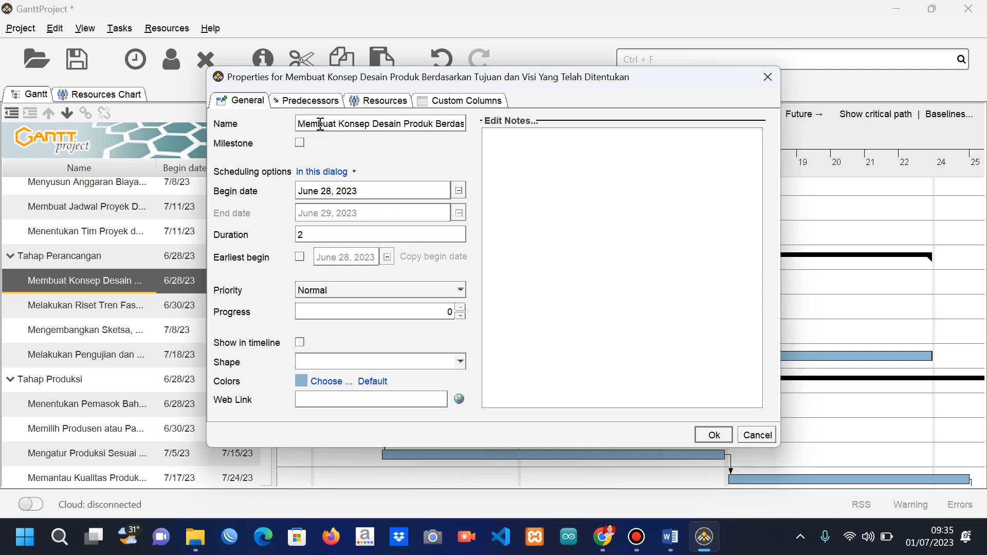
key("Right")
key("Right")
key("Right")
key("Right")
key("Right")
key("Right")
key("Right")
key("Right")
key("Right")
key("Right")
key("Right")
key("Right")
key("Right")
key("Right")
key("Right")
key("Right")
key("Right")
key("Right")
key("Right")
key("Right")
key("Right")
key("Right")
key("Right")
key("Right")
key("Right")
key("Right")
key("Right")
key("Right")
key("Right")
key("Right")
key("Right")
key("Right")
key("Right")
key("Right")
key("Right")
key("Right")
key("Right")
key("Right")
key("Right")
key("Right")
key("Right")
key("Right")
key("Right")
key("Right")
key("Right")
key("Right")
key("Right")
key("Right")
key("Right")
key("Right")
key("Right")
key("Right")
key("Right")
key("Right")
key("Right")
key("Right")
key("Right")
key("Right")
key("Right")
key("Right")
key("Right")
key("Right")
key("Right")
key("Right")
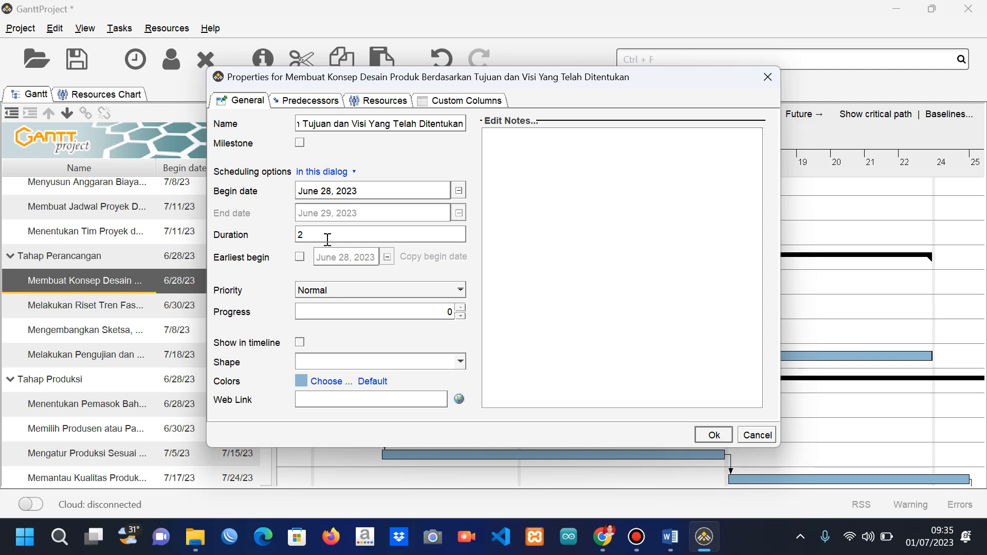
left_click(713, 436)
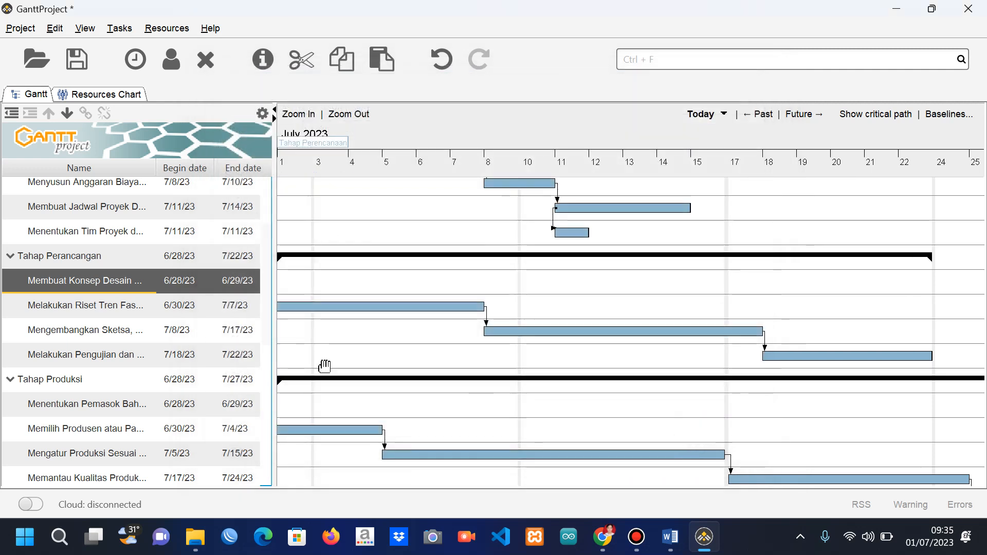
Check the schedule and predecessor of the task Melakukan Riset Tren Fashion Terkini dan Analisis Pasar Untuk Mengidentifikasi Preferensi Konsumen.
double_click(56, 303)
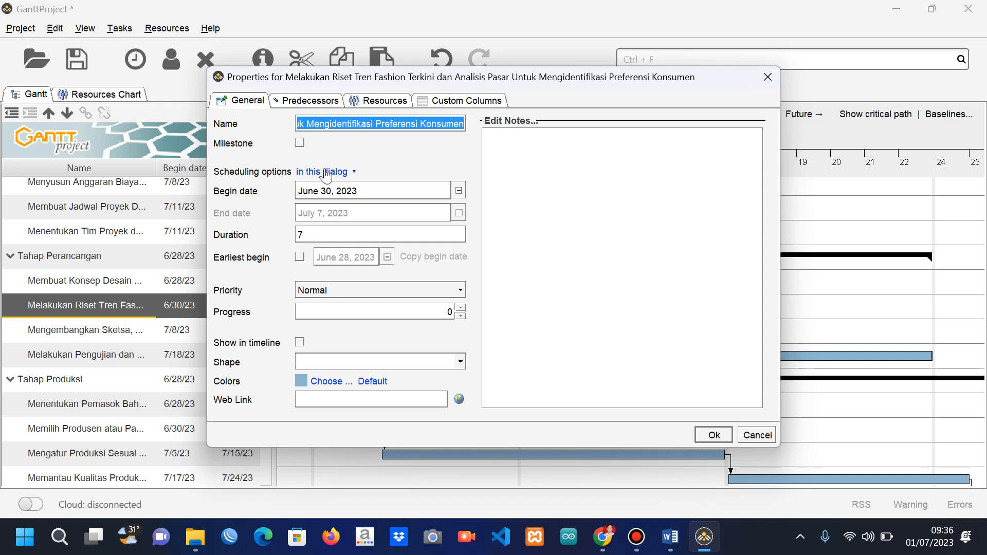
left_click(307, 101)
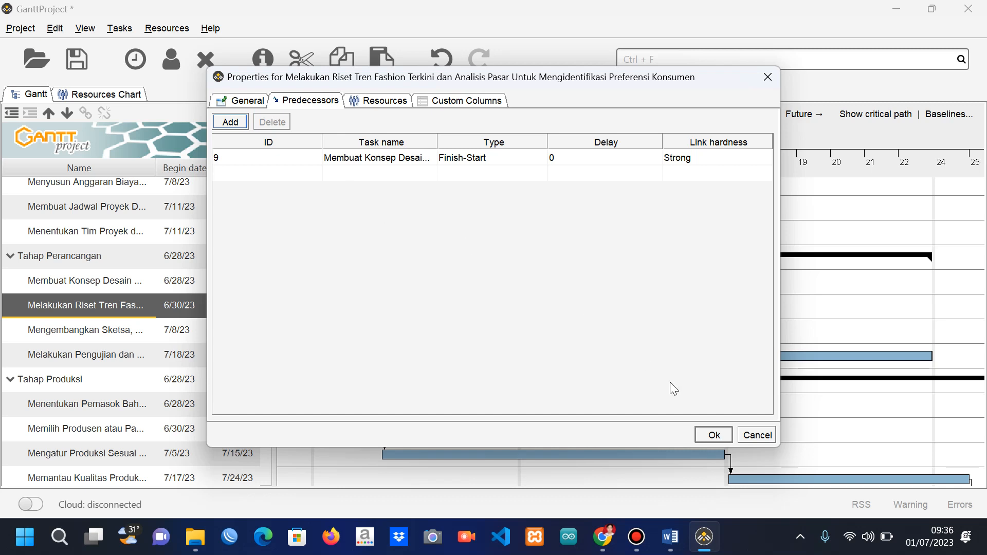
left_click(714, 442)
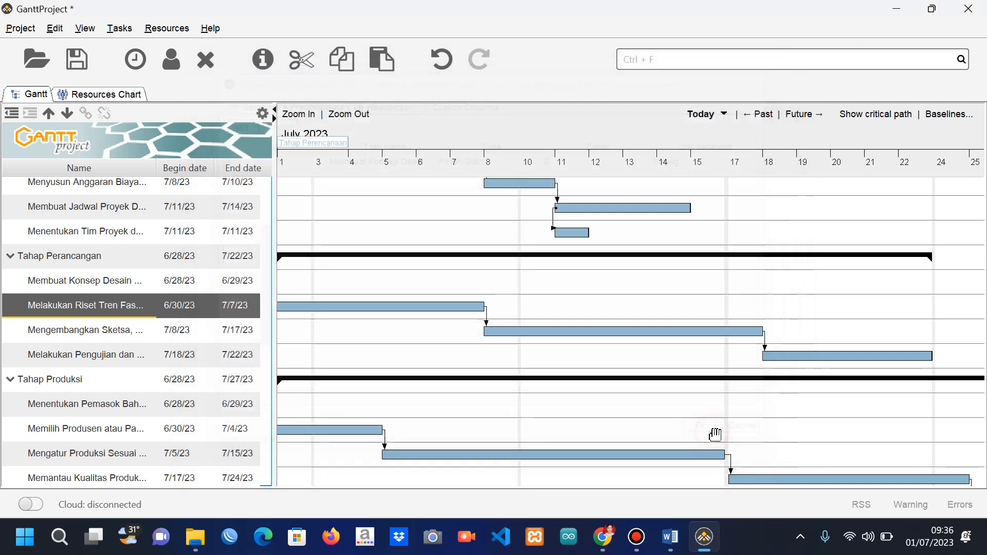
Check the schedule and predecessor of the task Mengembangkan Sketsa, Pola, dan Prototipe Produk.
double_click(104, 330)
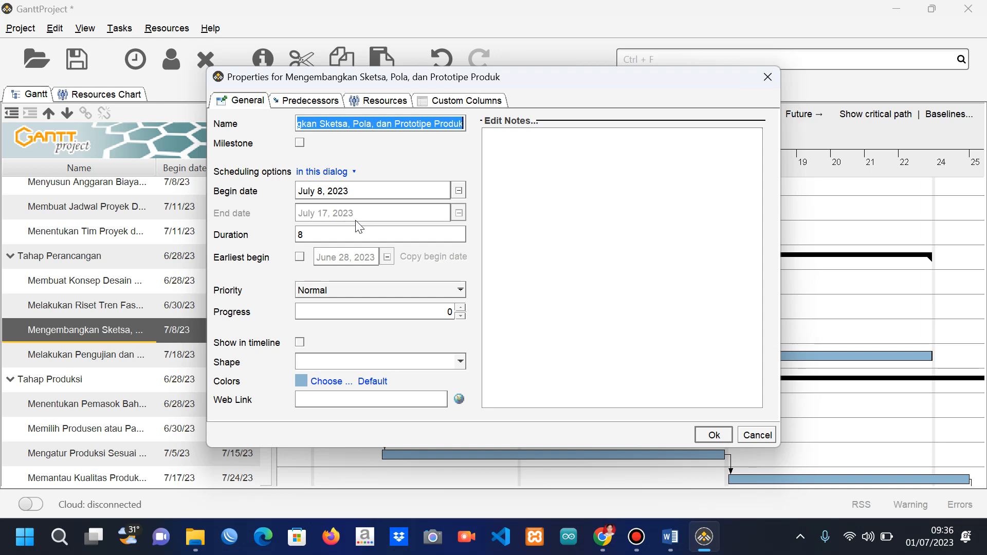
left_click(307, 103)
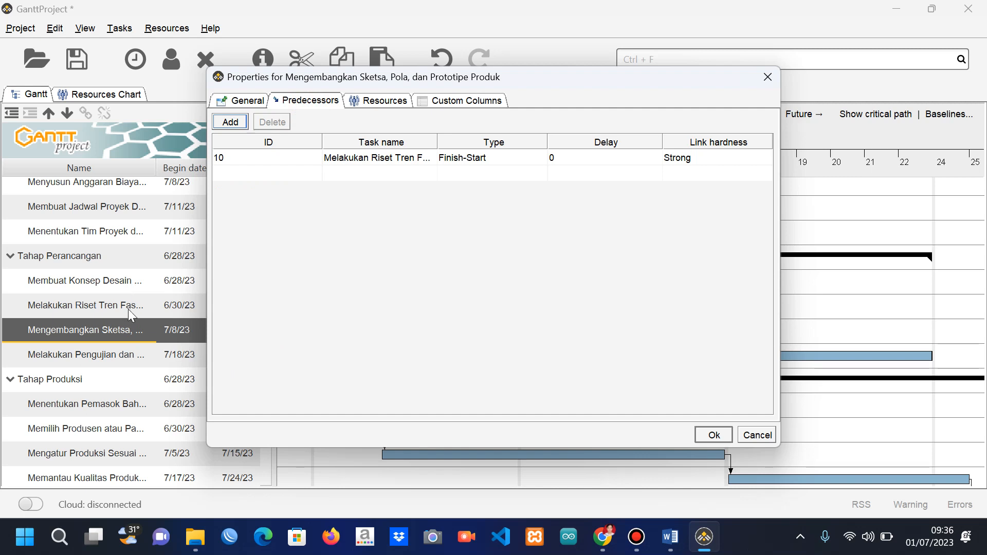
left_click(713, 436)
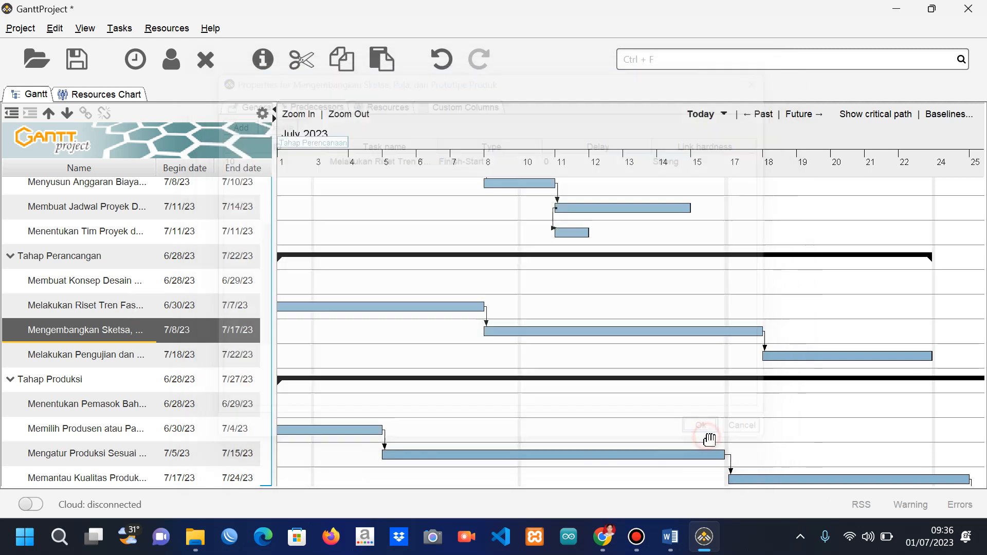
Check the schedule and predecessor of the task Melakukan Pengujian dan Evaluasi Prototipe Produk Untuk Memastikan Kualitas dan Kelayakan Produksi.
double_click(91, 355)
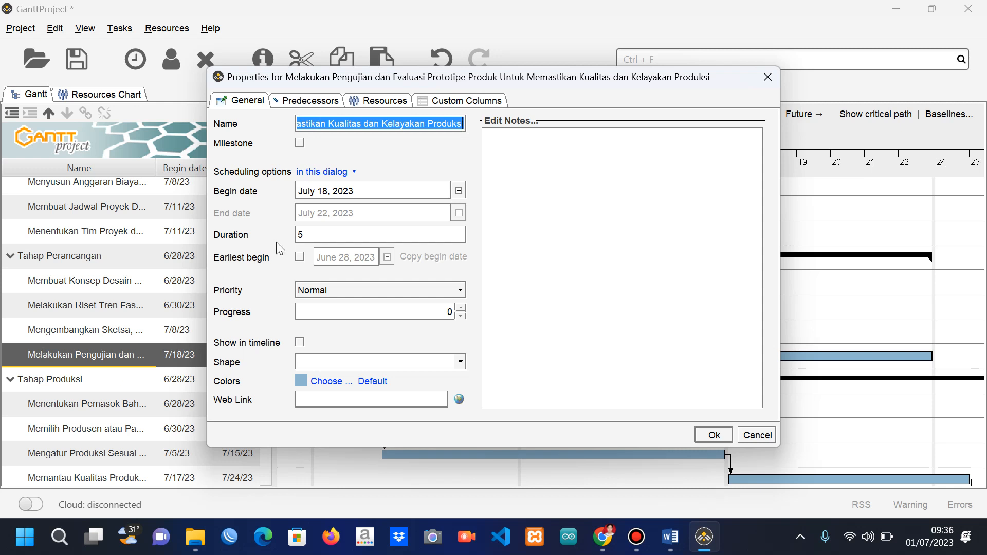
left_click(294, 102)
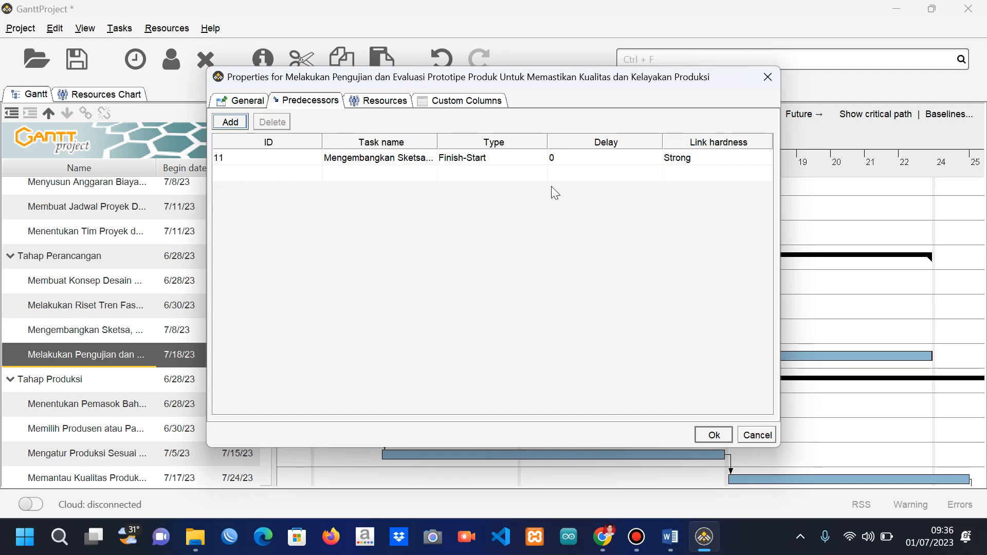
left_click(712, 435)
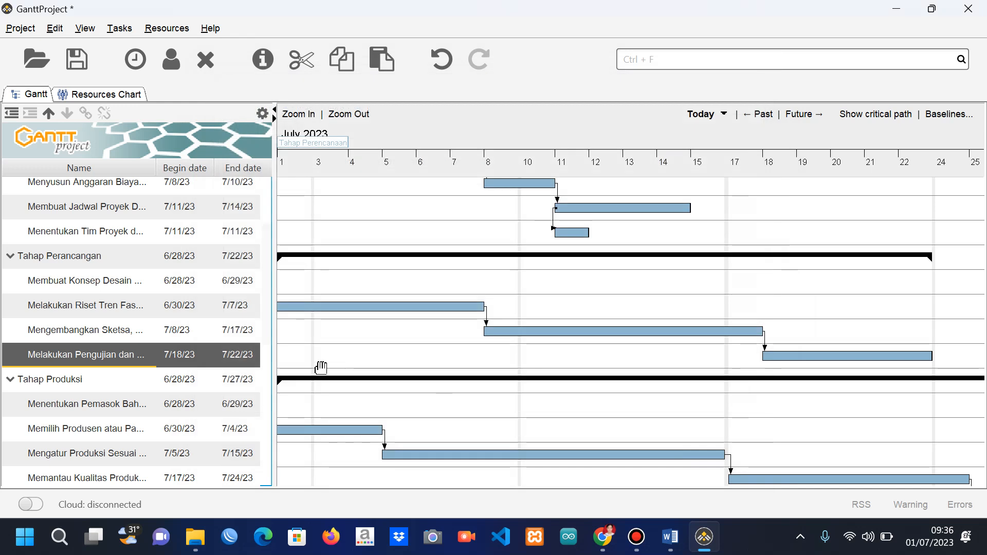
Go through the five Tahap Produksi tasks in the task list, from Menentukan Pemasok to Melakukan Pengemasan.
left_click_drag(270, 241, 268, 270)
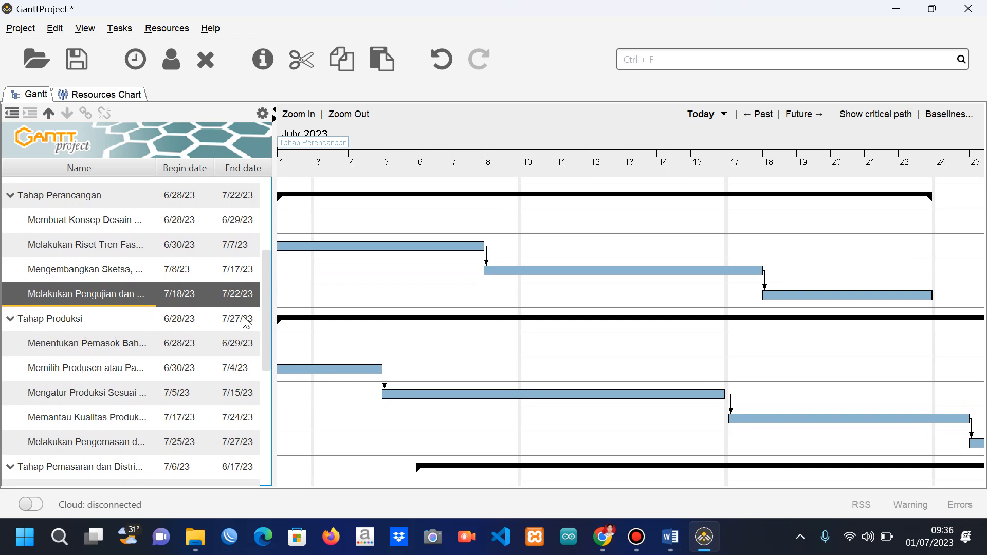
mouse_move(262, 312)
left_mouse_down()
mouse_move(261, 325)
mouse_move(270, 310)
left_mouse_up()
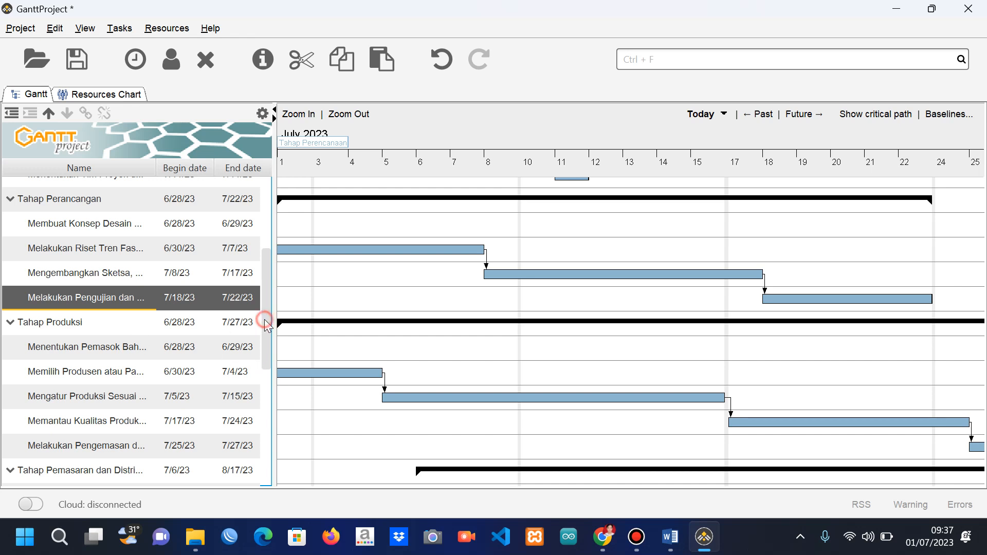
left_click_drag(267, 320, 265, 335)
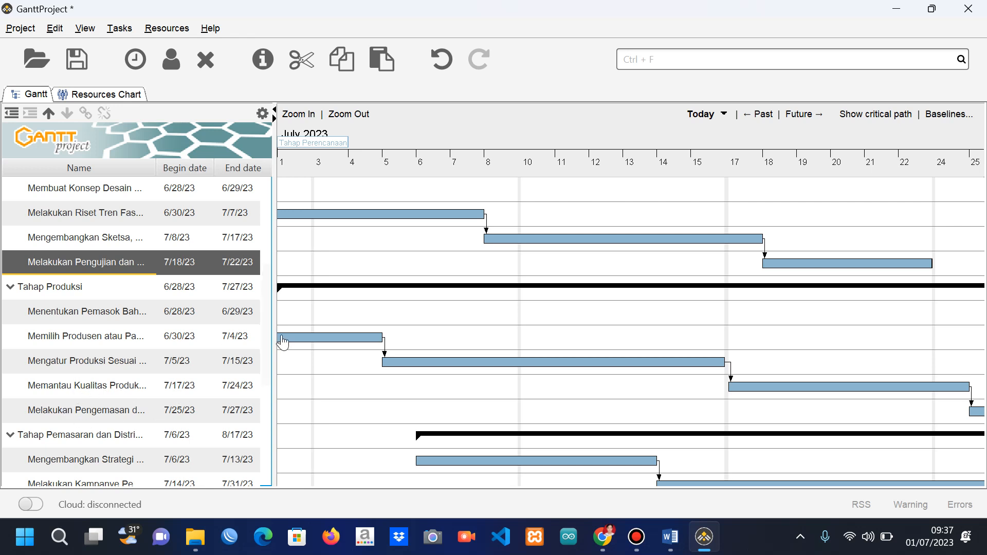
left_click(116, 311)
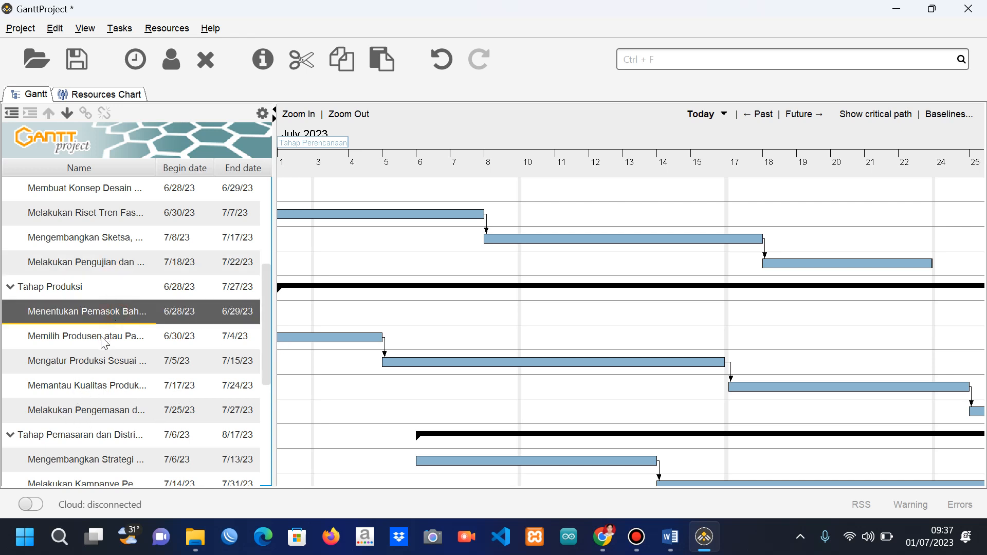
left_click(101, 335)
left_click(107, 313)
left_click(81, 334)
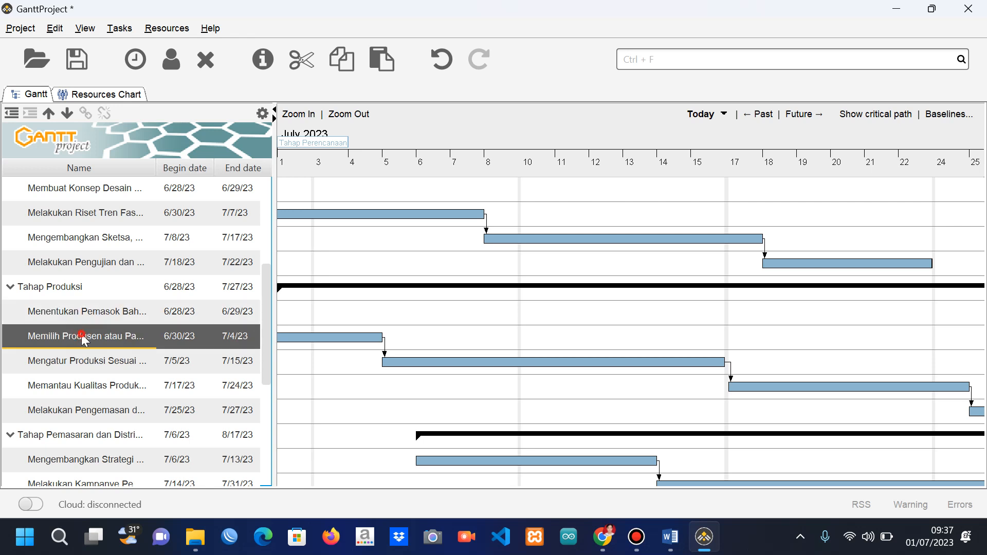
left_click(119, 363)
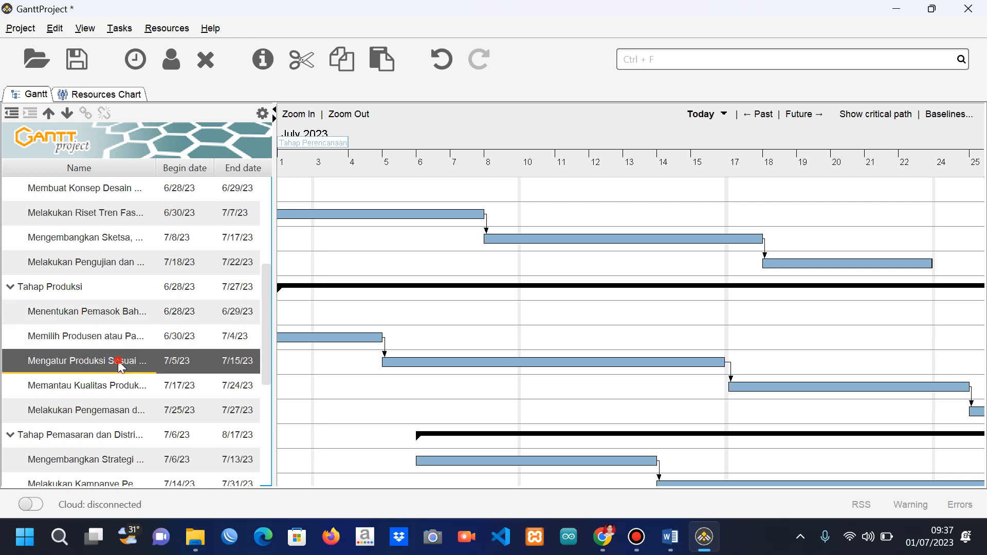
left_click(104, 391)
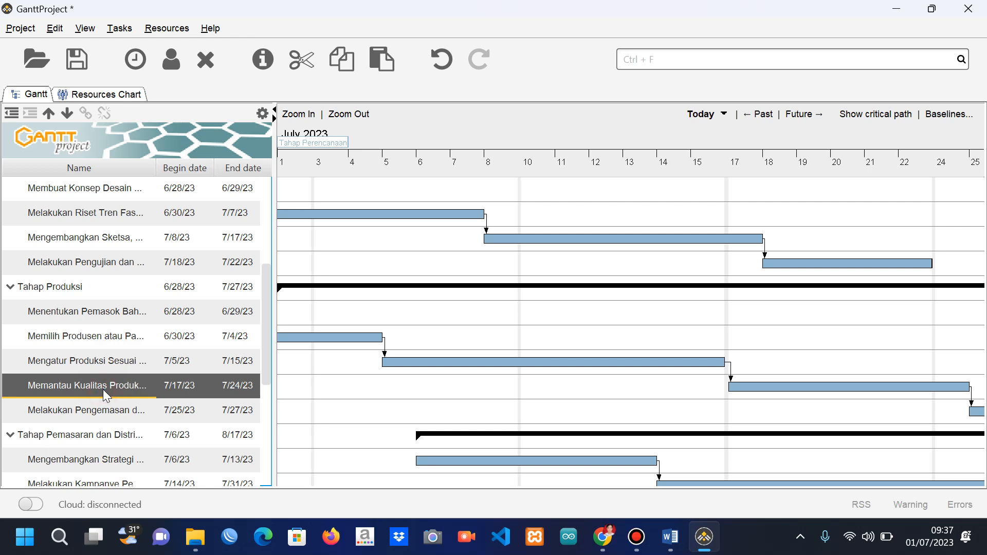
left_click(103, 418)
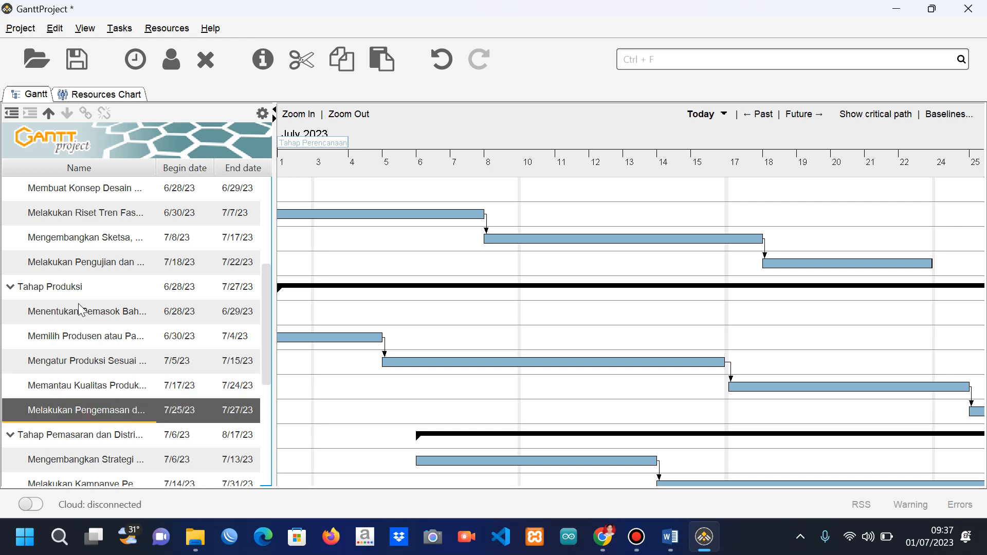
Read the full name and duration of the Tahap Evaluasi task Menarik Pelajaran Dari Pengalaman Proyek Untuk Perbaikan Di Masa Depan.
left_click_drag(268, 292, 258, 368)
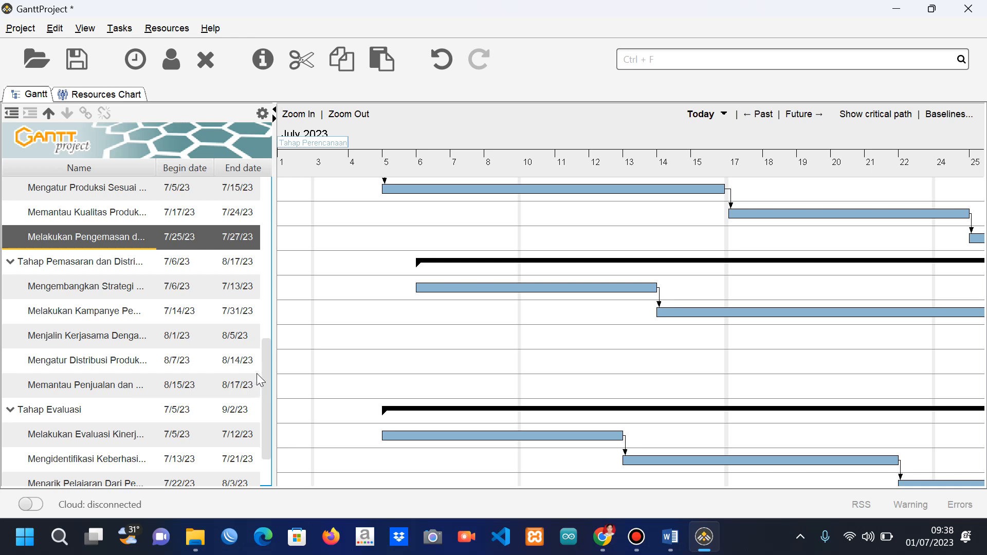
left_click_drag(264, 367, 262, 405)
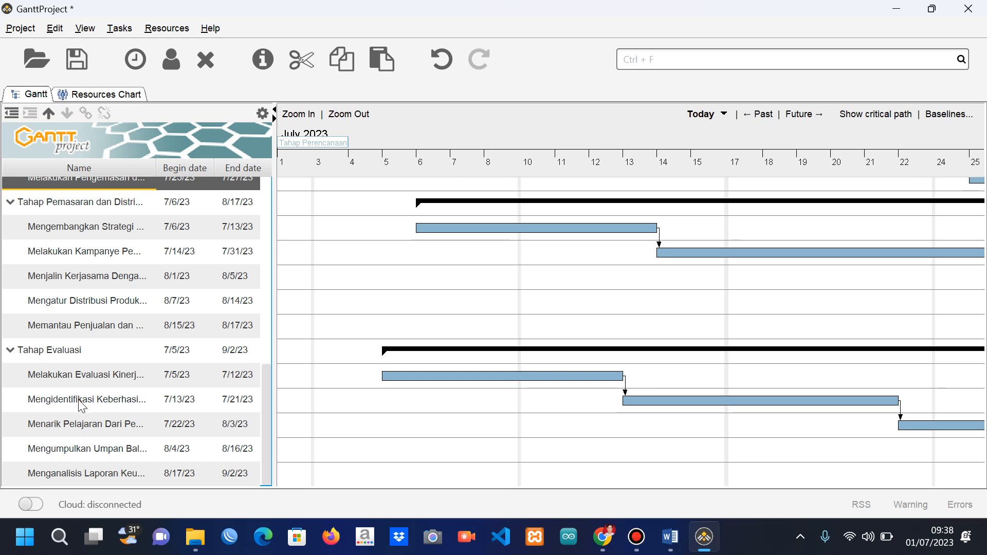
left_click(96, 421)
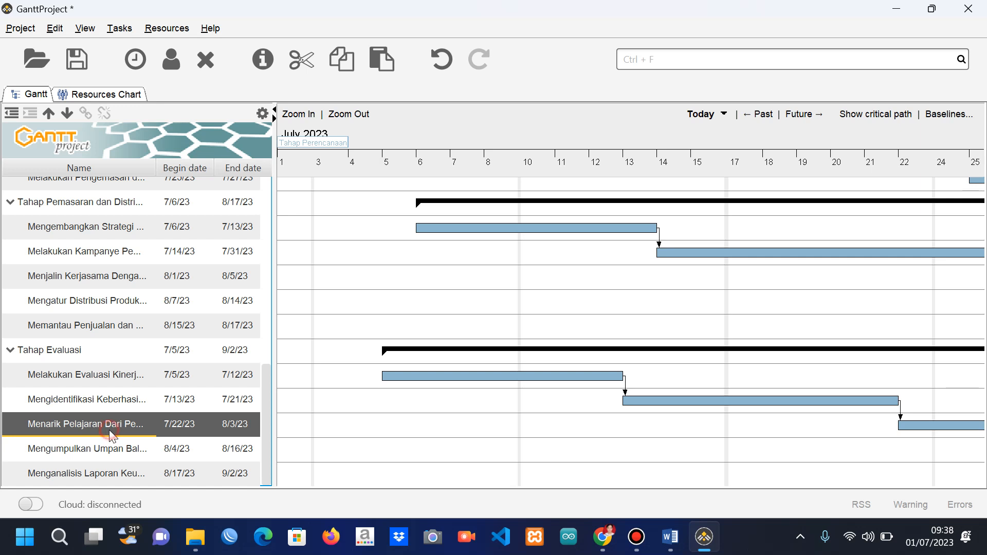
double_click(109, 430)
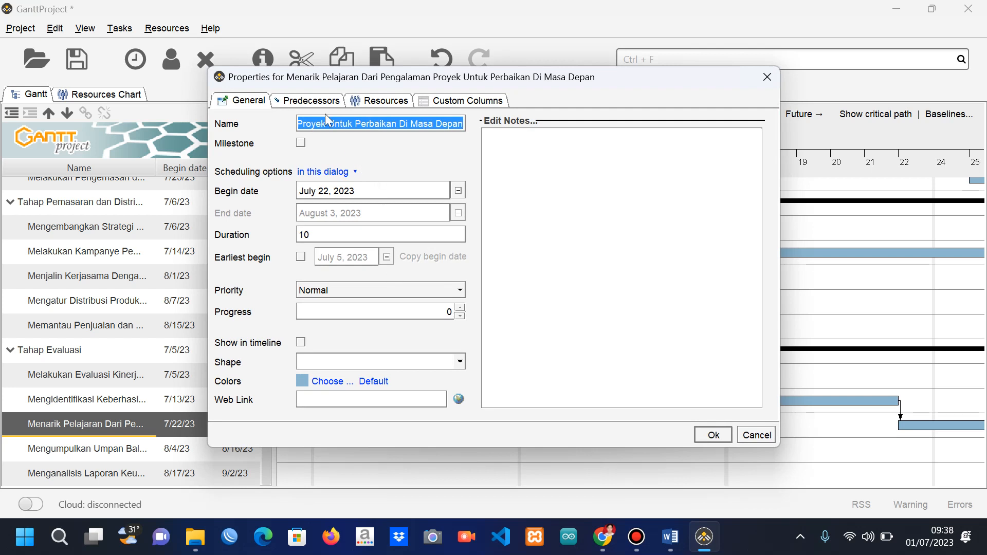
left_click(318, 125)
key("Left")
key("Left")
key("Left")
key("Left")
key("Left")
key("Left")
key("Left")
key("Left")
key("Left")
key("Left")
key("Left")
key("Left")
key("Left")
key("Left")
key("Left")
key("Left")
key("Left")
key("Left")
key("Left")
key("Left")
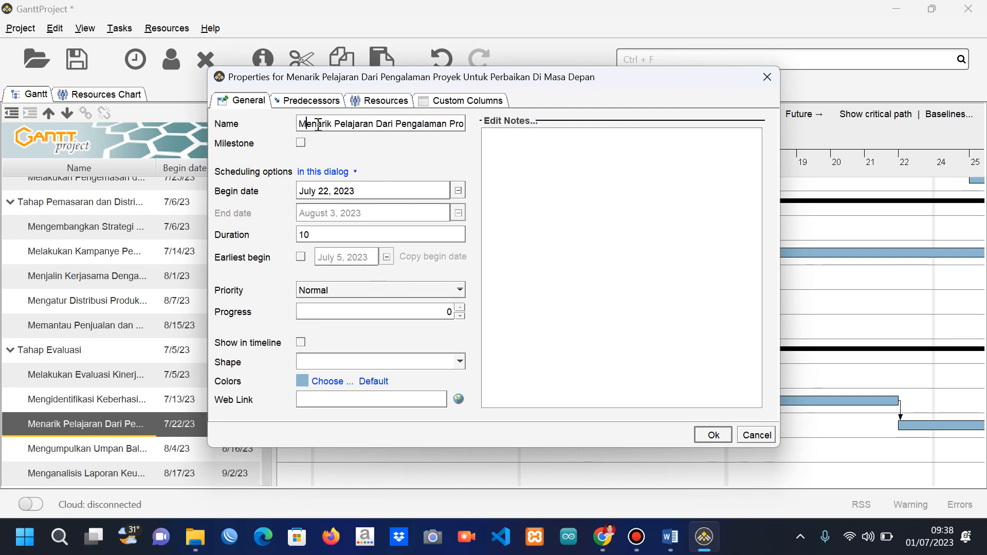
key("Right")
key("Right")
key("Right")
key("Right")
key("Right")
key("Right")
key("Right")
key("Right")
key("Right")
key("Right")
key("Right")
key("Right")
key("Right")
key("Right")
key("Right")
key("Right")
key("Right")
key("Right")
key("Right")
key("Right")
key("Right")
key("Right")
key("Right")
key("Right")
key("Right")
key("Right")
key("Right")
key("Right")
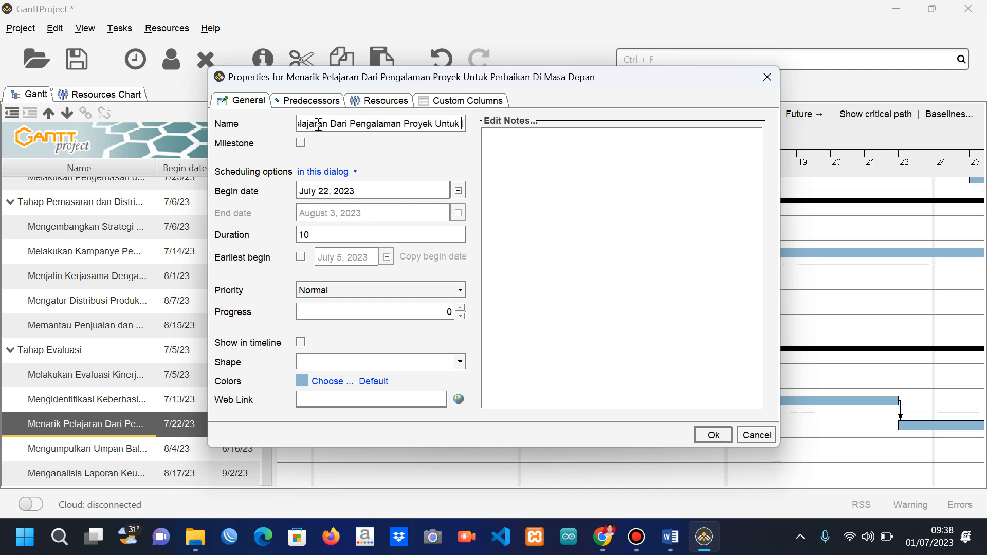
key("Right")
key("Right")
key("Right")
key("Right")
key("Right")
key("Right")
key("Right")
key("Right")
key("Right")
key("Right")
key("Right")
key("Right")
key("Right")
key("Right")
key("Right")
key("Right")
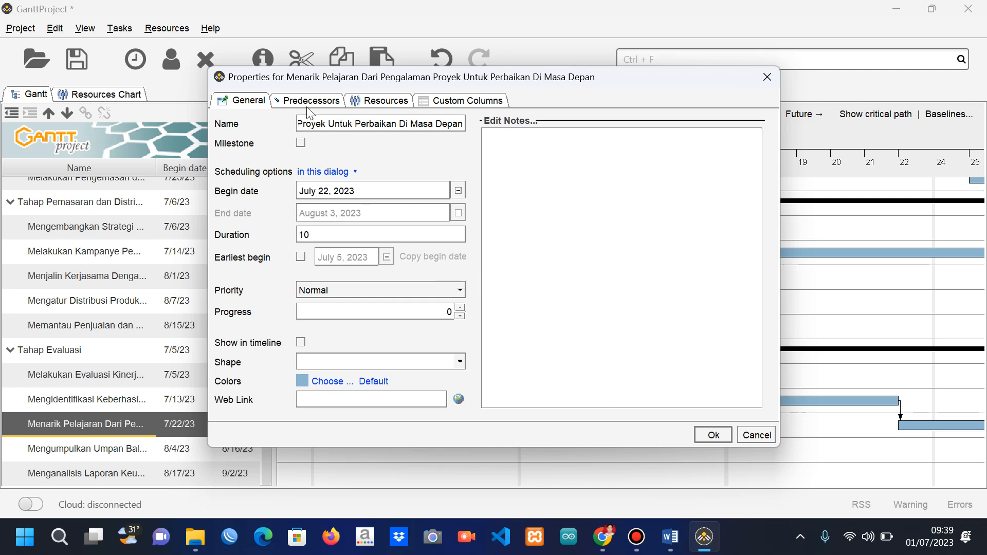
left_click(714, 435)
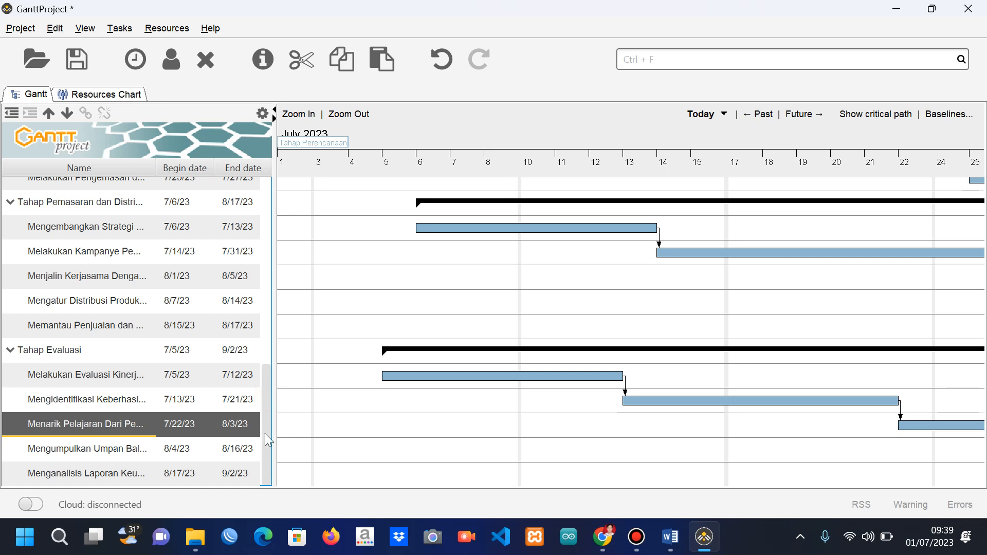
Check the schedule and predecessor of the last Tahap Evaluasi task, Menganalisis Laporan Keuangan Dan Mengukur Keberhasilan Finansial Proyek.
left_click(72, 451)
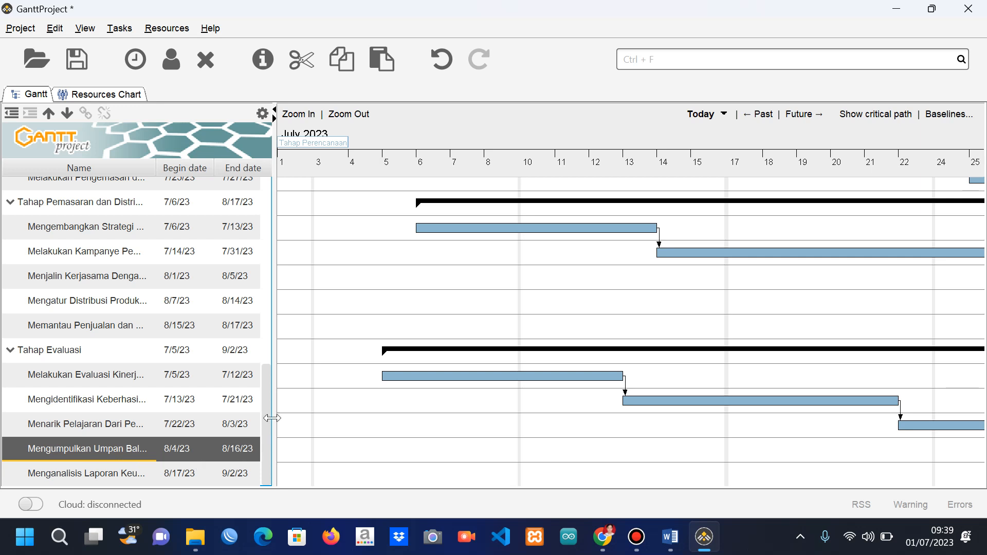
left_click(269, 390)
double_click(46, 476)
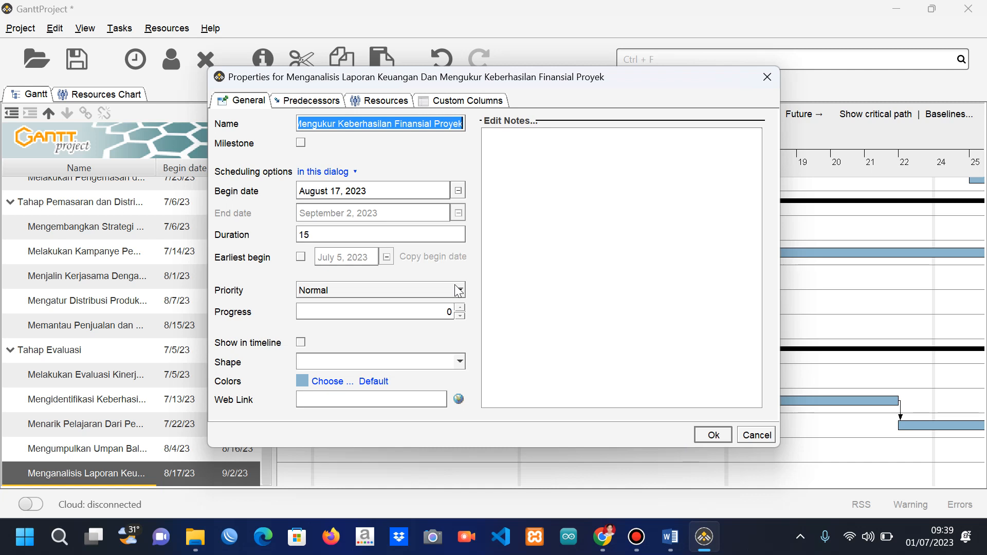
left_click(300, 100)
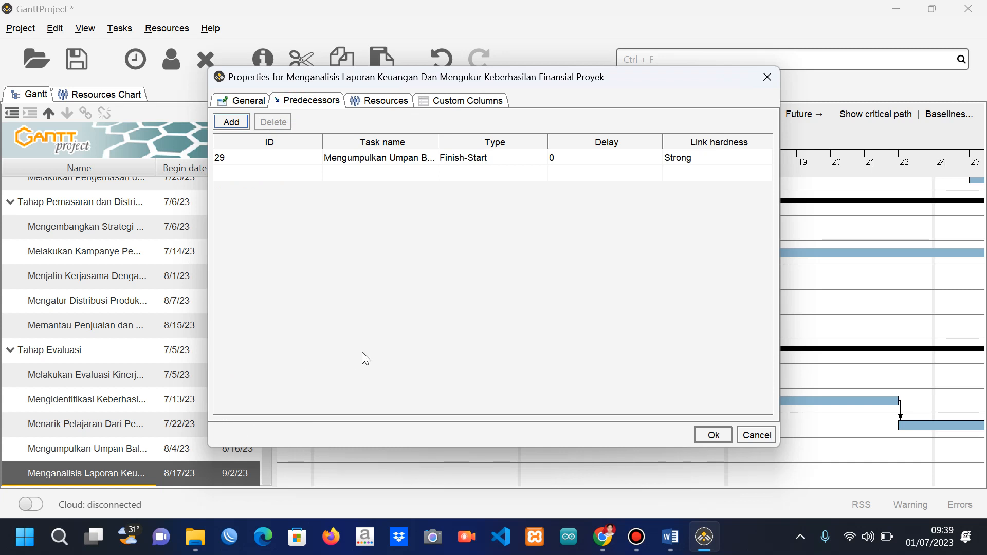
left_click(712, 436)
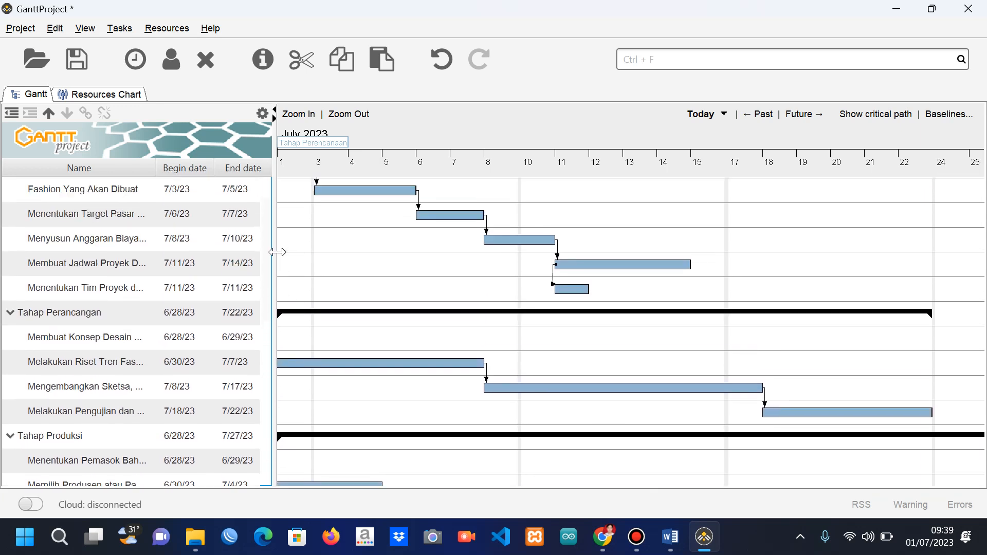
Review the whole Gantt chart from Tahap Perencanaan to Tahap Evaluasi, examining the task bars and their dependency links.
scroll(274, 213, "down", 6)
scroll(275, 252, "up", 5)
scroll(274, 208, "up", 3)
scroll(274, 208, "down", 3)
scroll(275, 225, "up", 3)
scroll(274, 225, "down", 3)
scroll(274, 229, "up", 3)
scroll(274, 242, "down", 6)
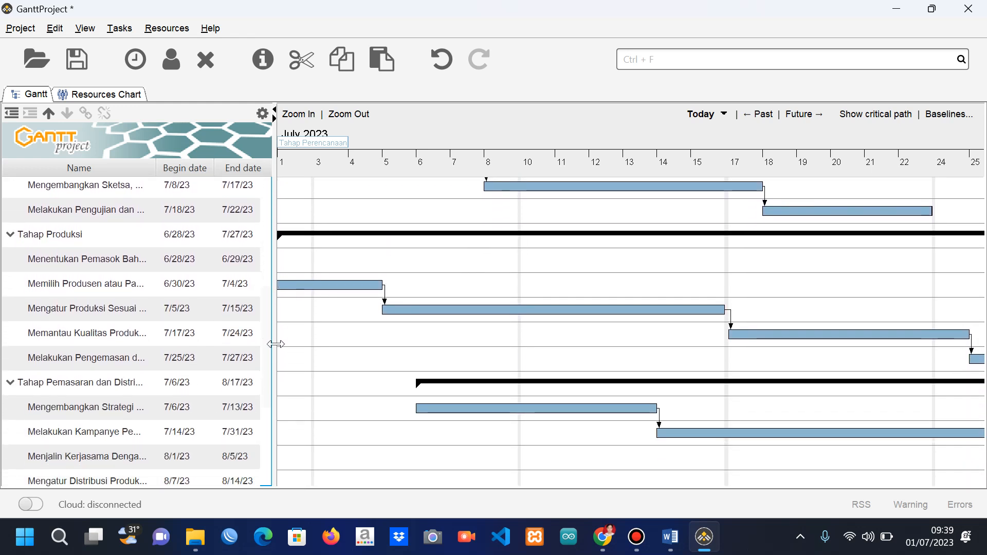
scroll(293, 426, "up", 6)
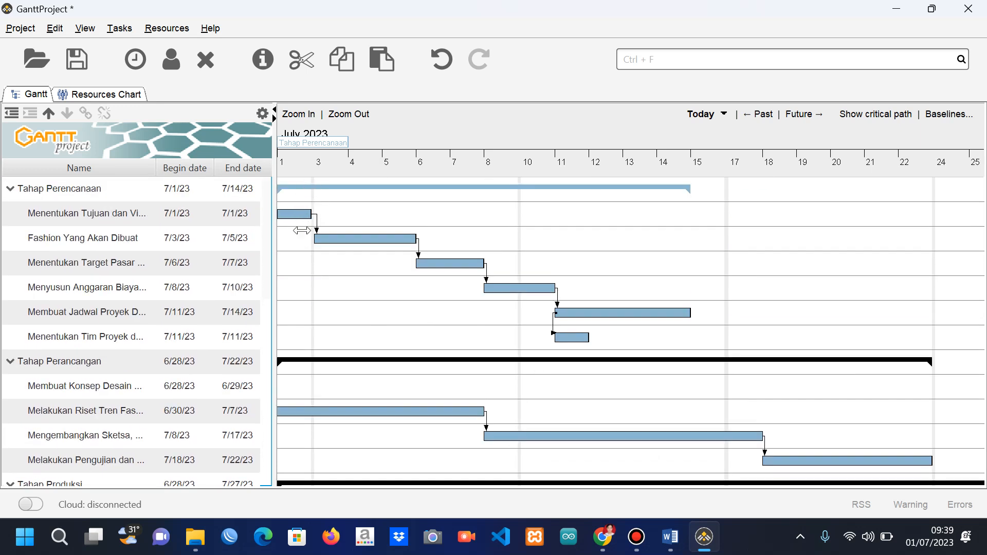
scroll(298, 257, "down", 7)
scroll(300, 312, "down", 10)
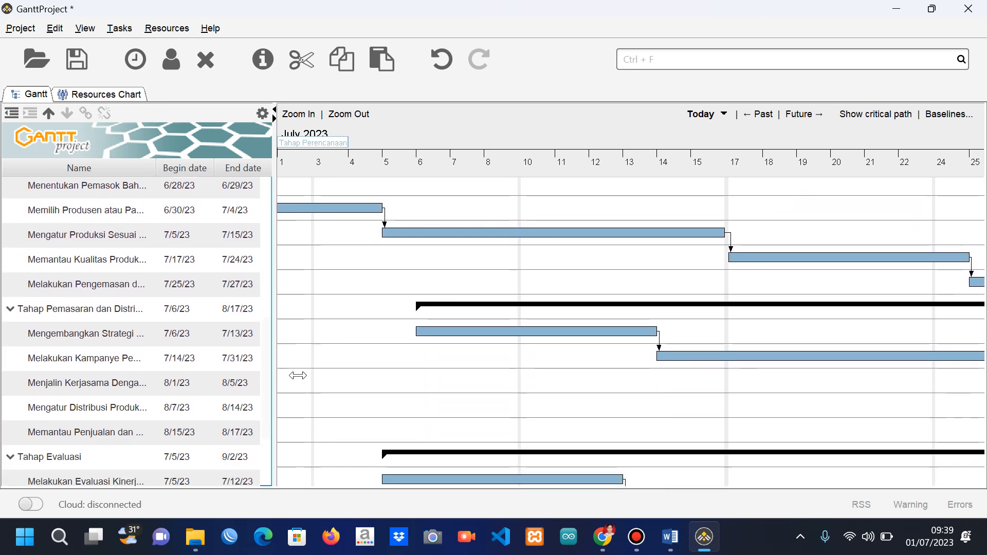
scroll(294, 410, "down", 1)
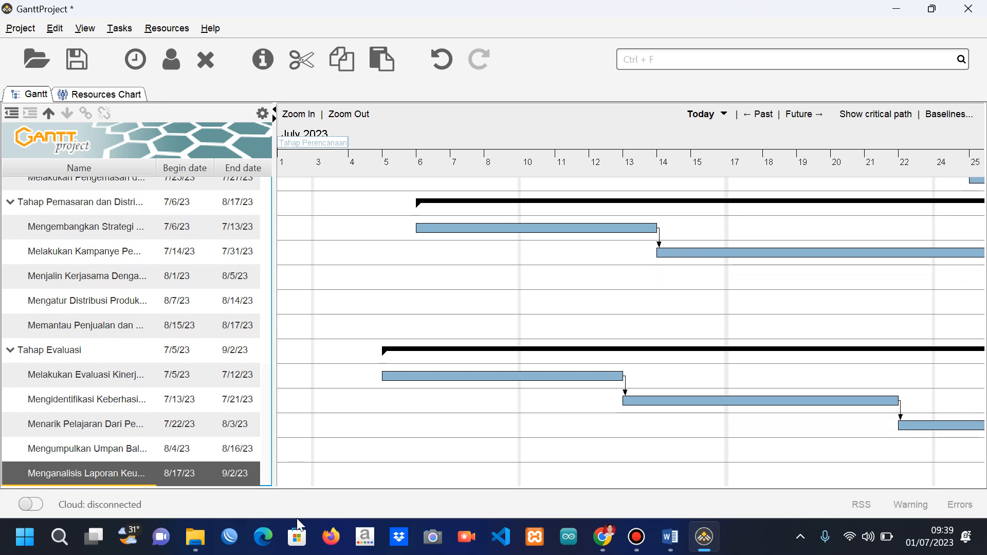
Save the project to this computer as Untitled Project 1.gan in the GanttProject documents folder.
left_click(27, 30)
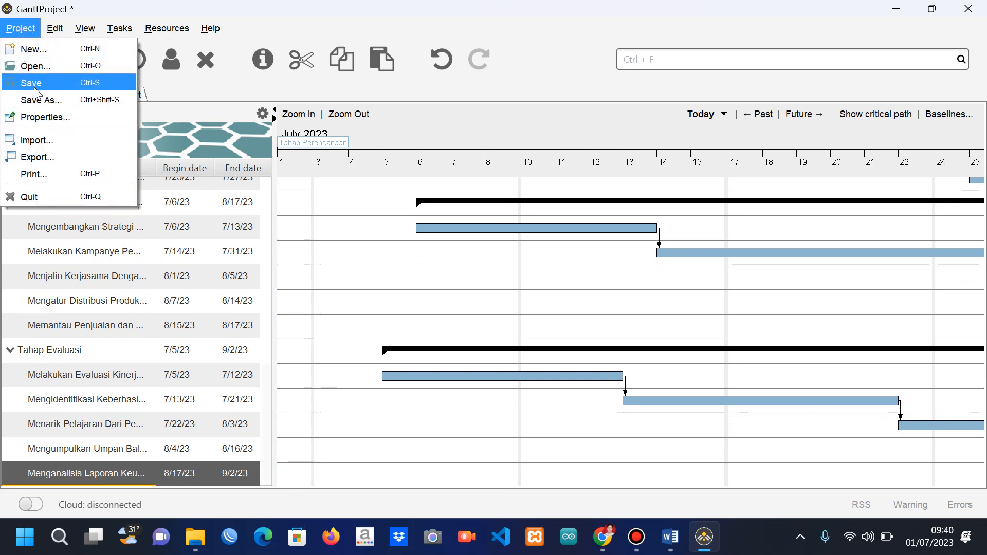
left_click(68, 82)
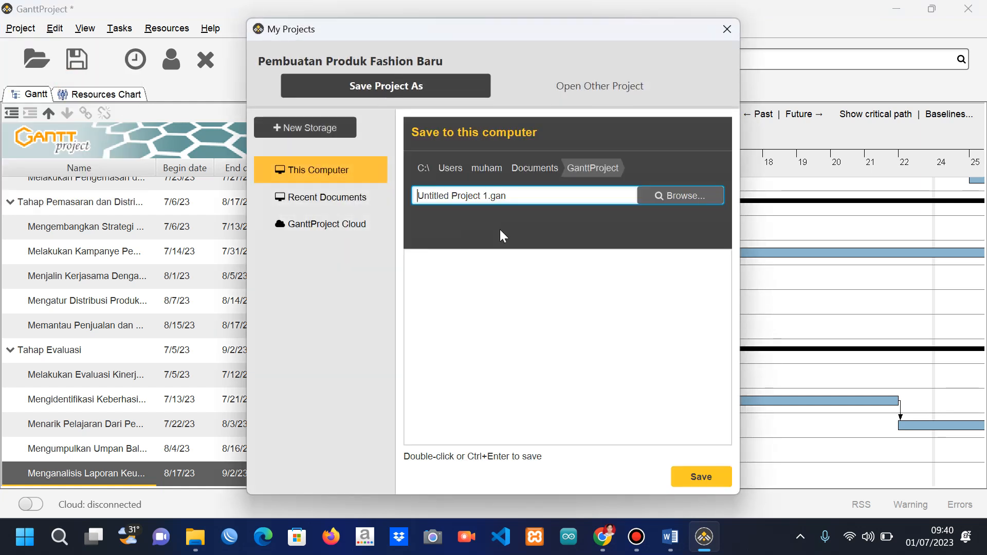
left_click(555, 197)
left_click(698, 478)
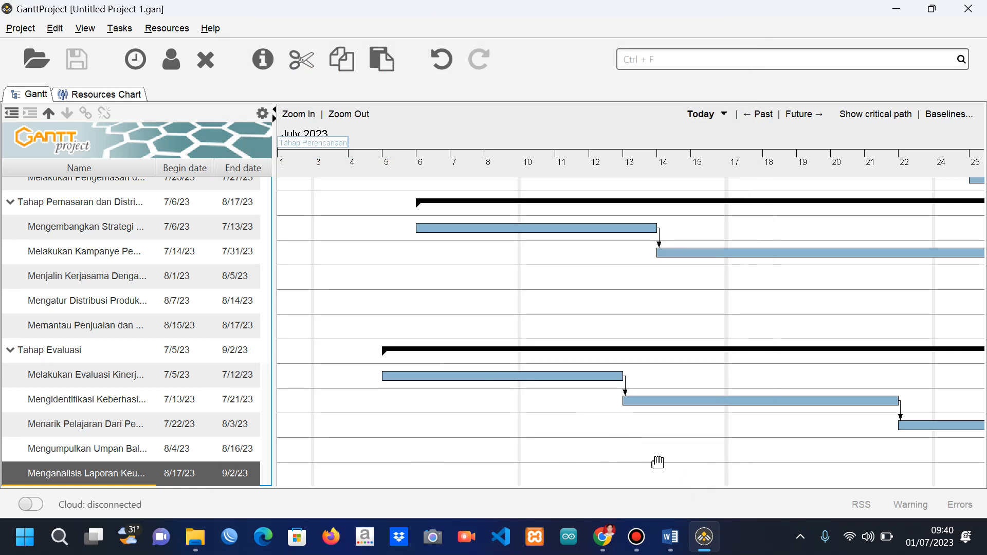
left_click(637, 537)
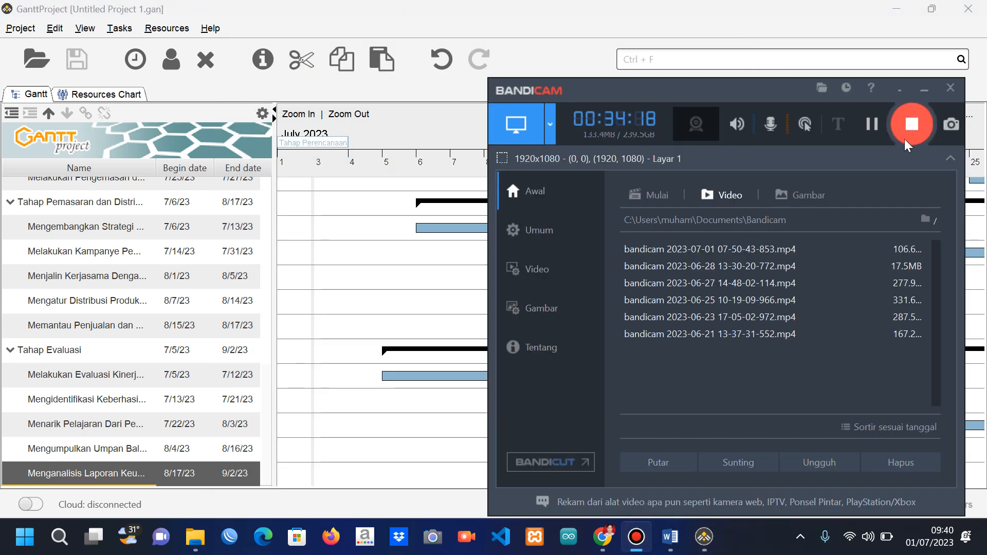
left_click(873, 124)
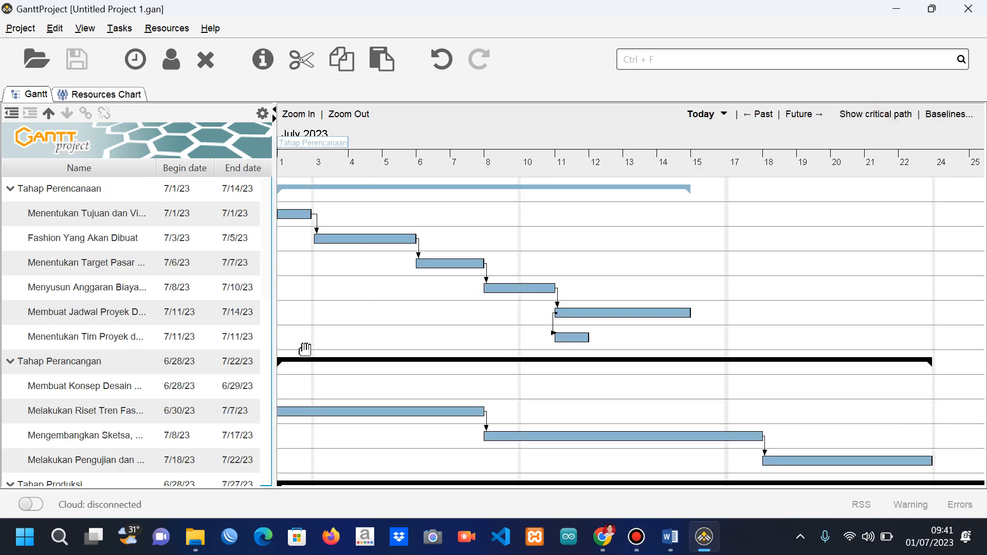
left_click(637, 537)
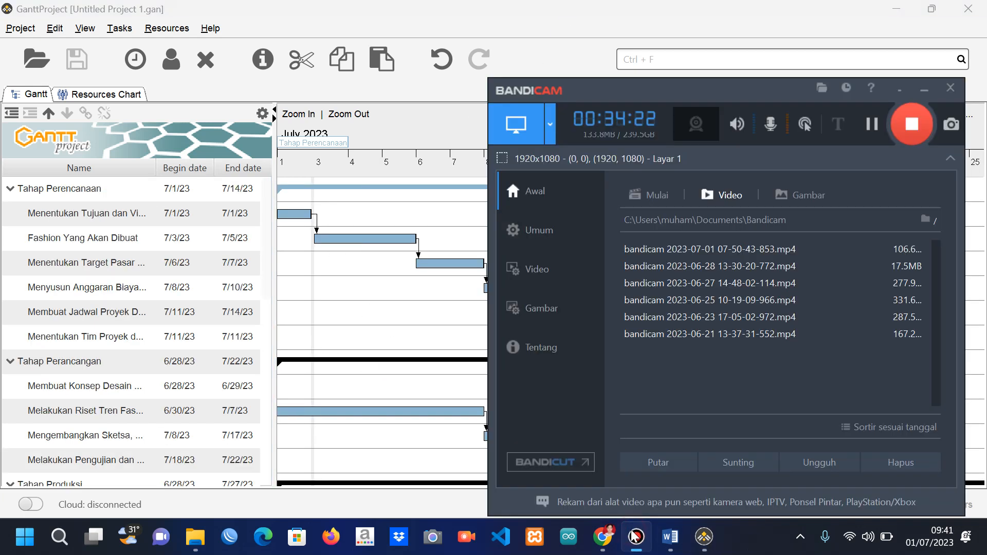
left_click(412, 386)
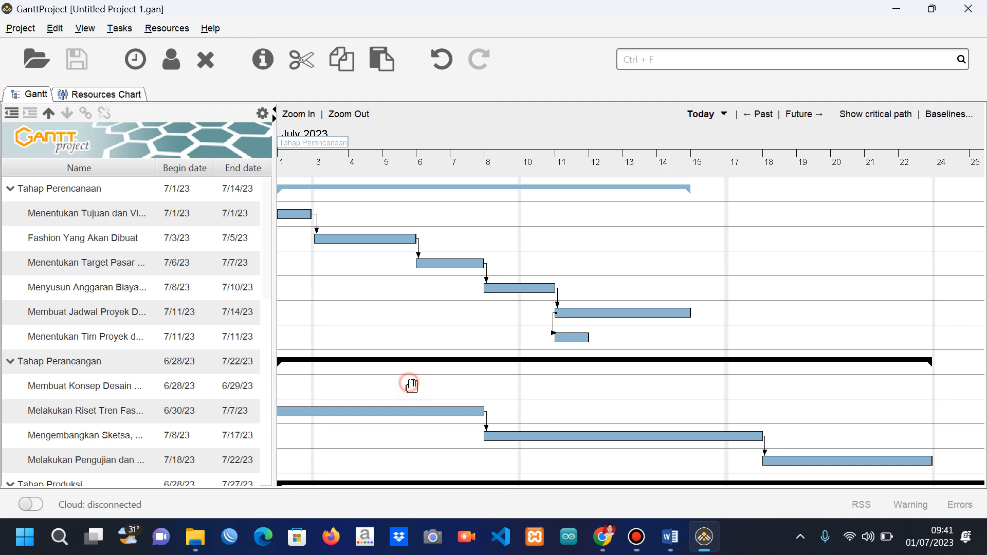
left_click(48, 195)
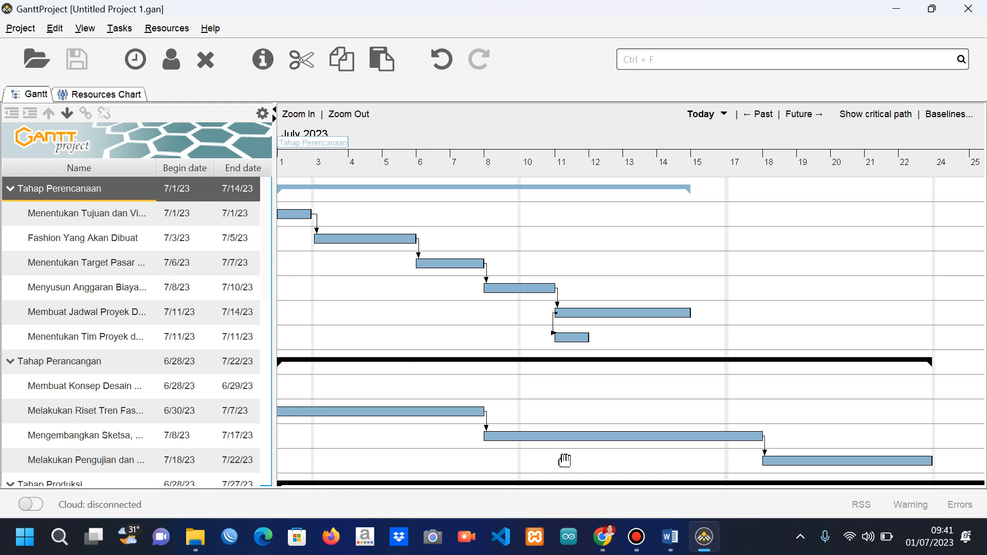
left_click(630, 541)
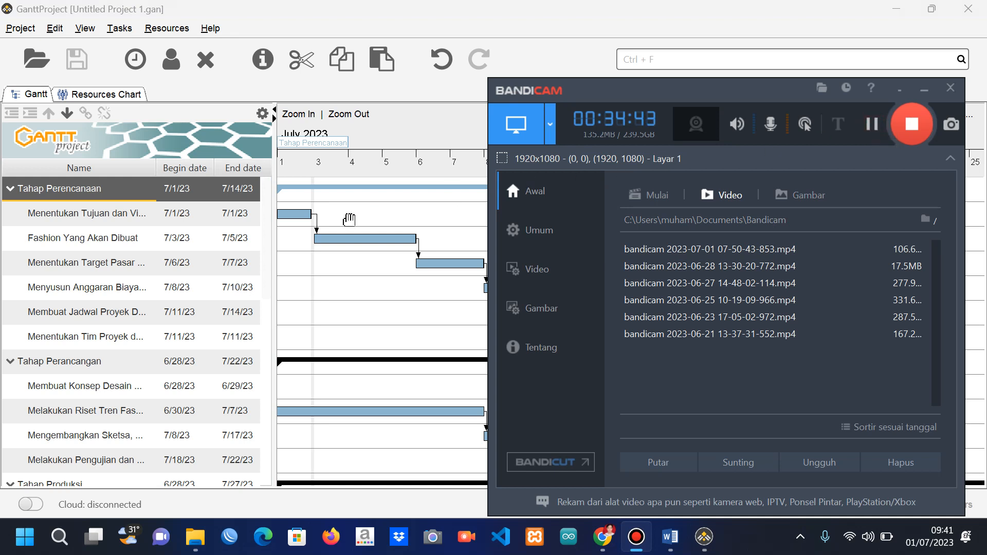
left_click(348, 230)
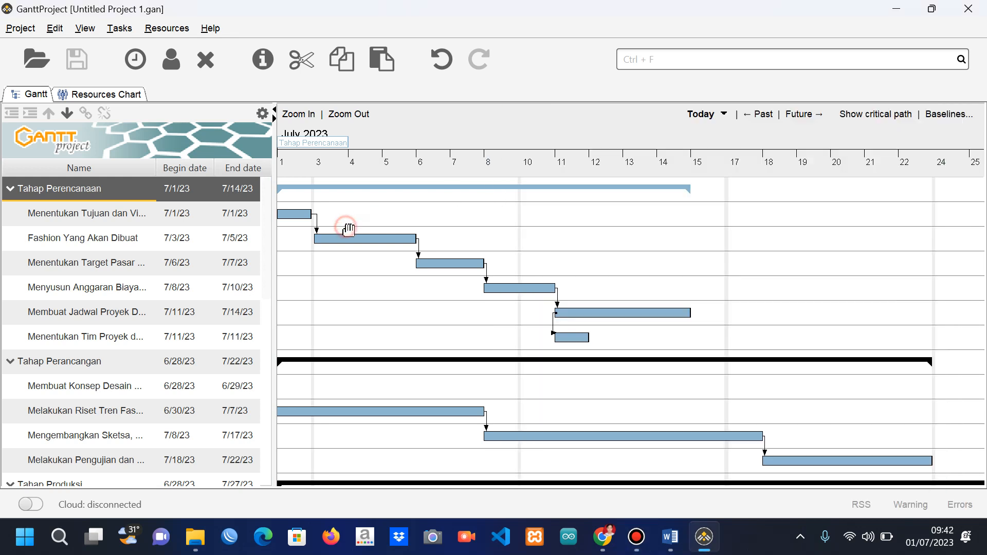
left_click(81, 216)
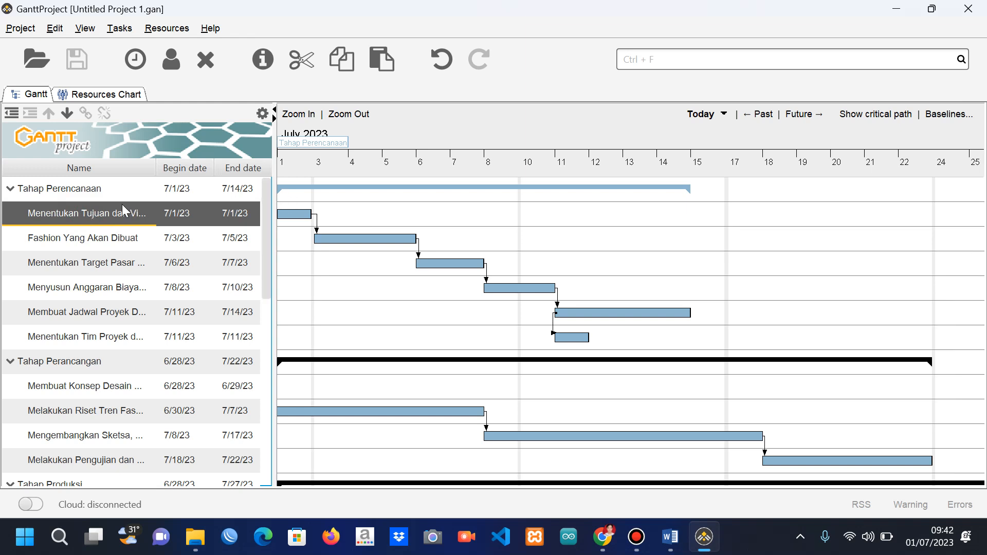
Create a new resource named Technical Writer with a standard payment rate of 150000.
left_click(167, 31)
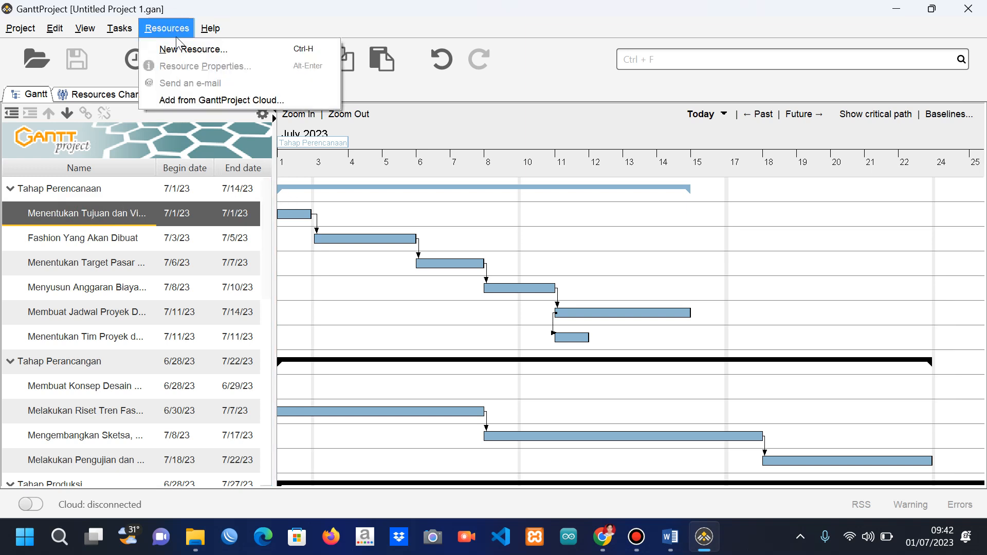
left_click(185, 49)
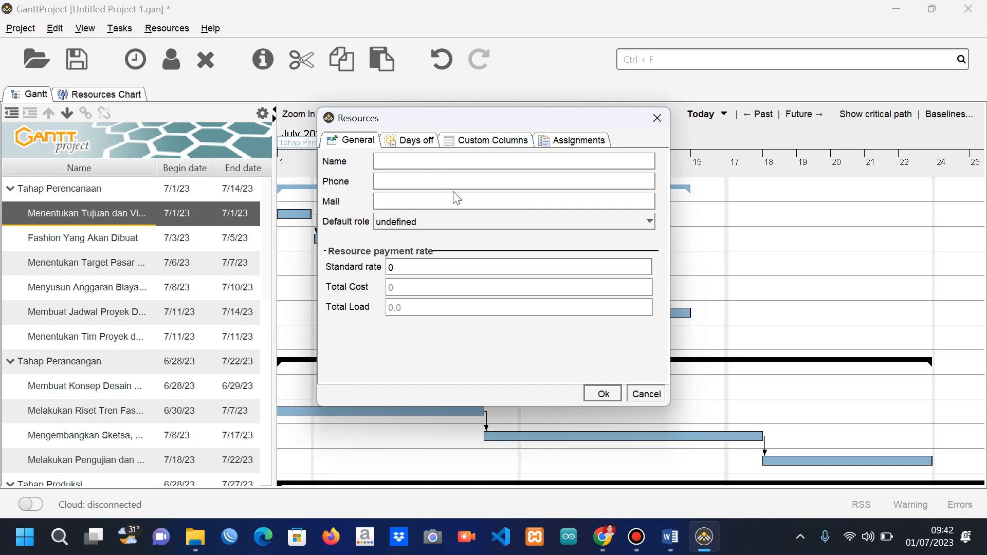
left_click(638, 537)
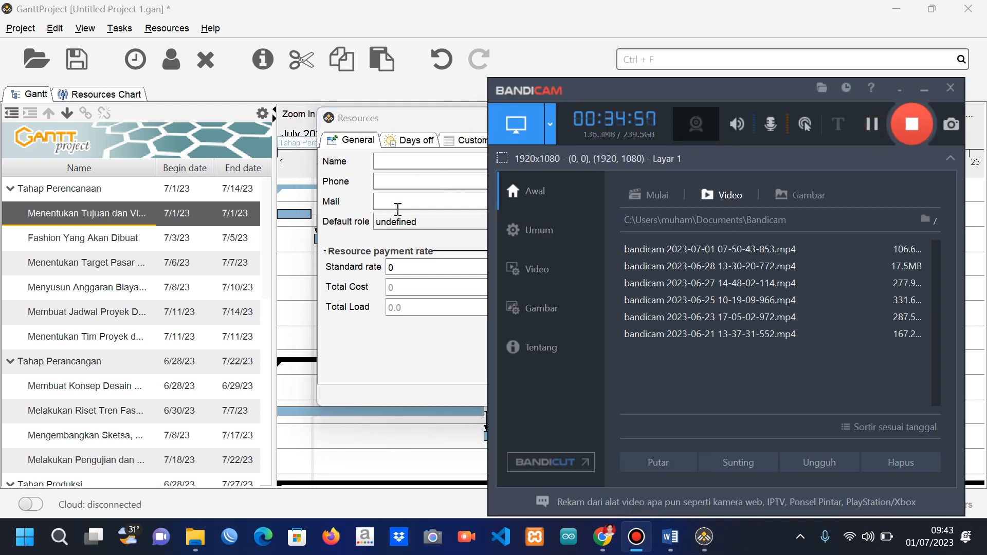
left_click(417, 186)
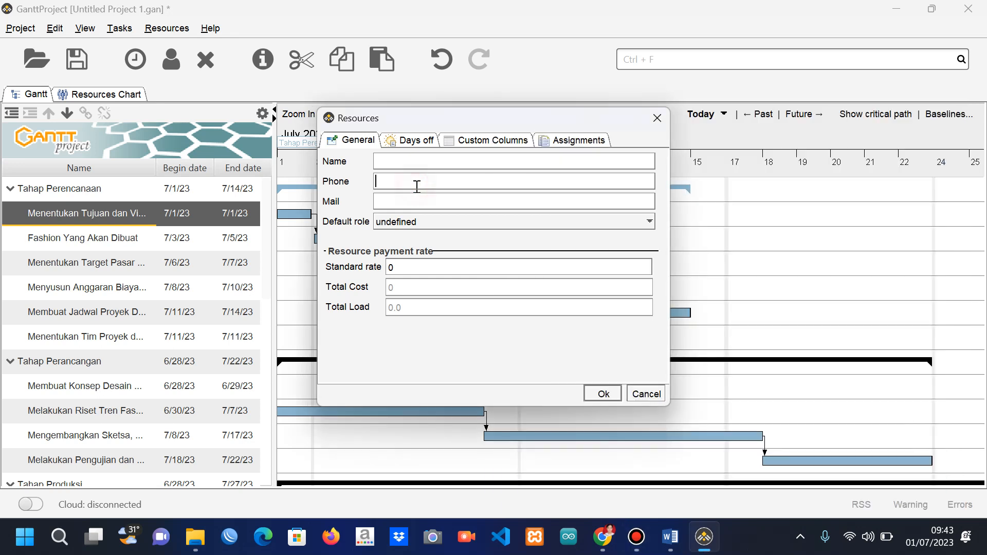
left_click(416, 162)
type("Technical Writer")
left_click(408, 269)
key("BackSpace")
type("150000")
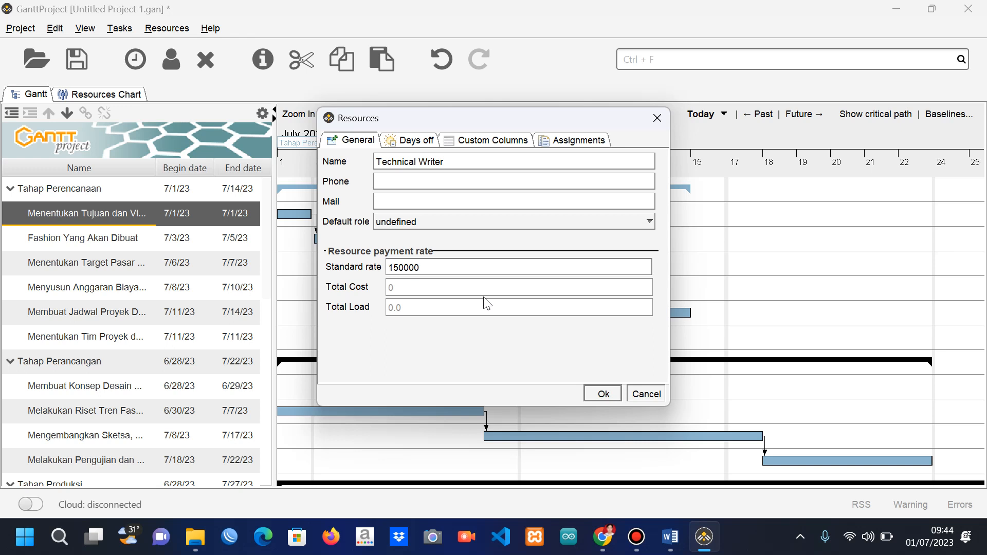
left_click(636, 536)
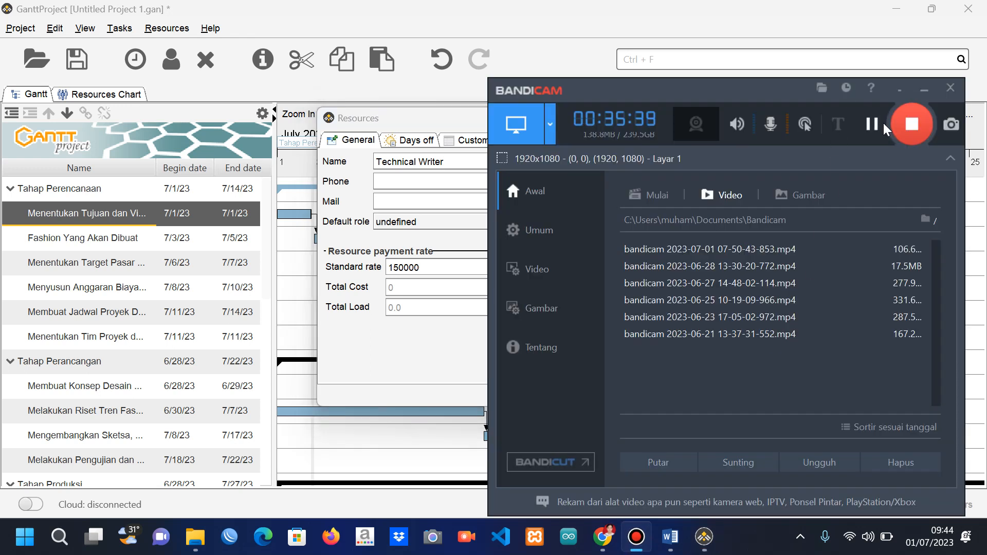
left_click(483, 321)
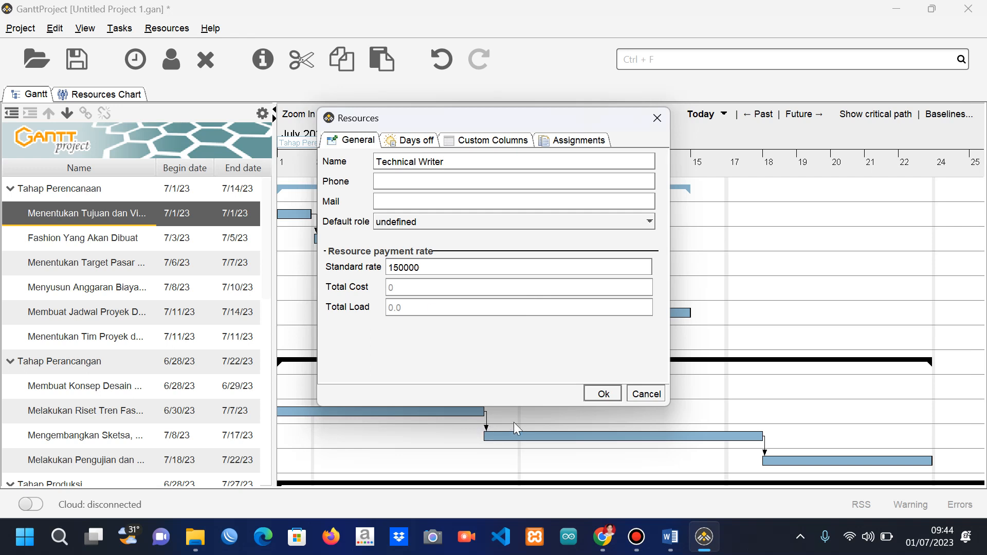
left_click(602, 394)
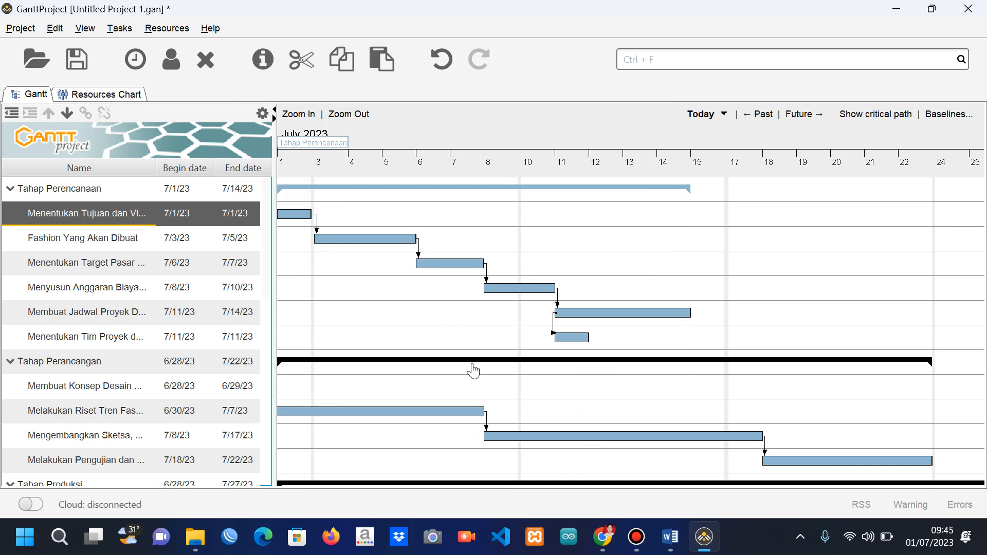
Create a second resource named Sistem Analisa with a standard payment rate of 200000.
left_click(647, 541)
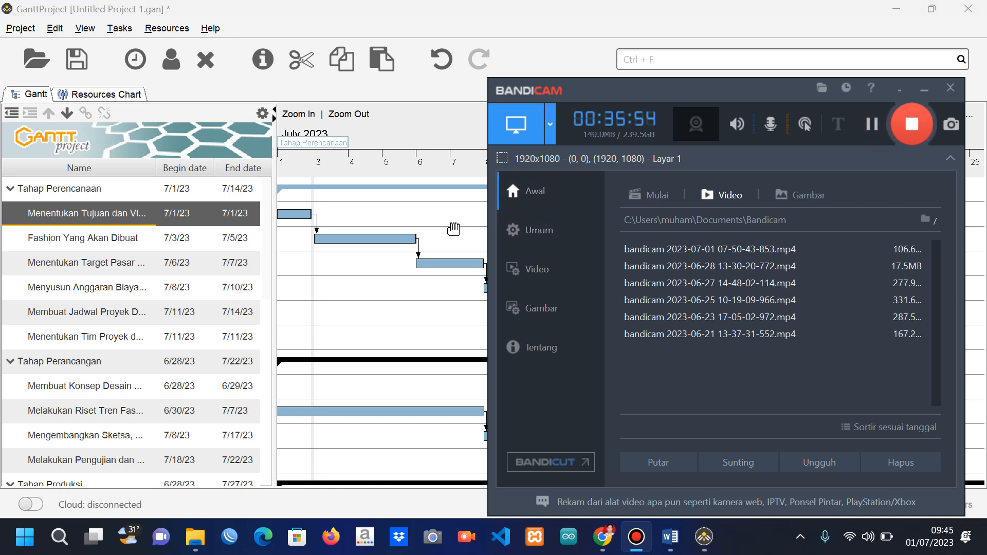
left_click(452, 225)
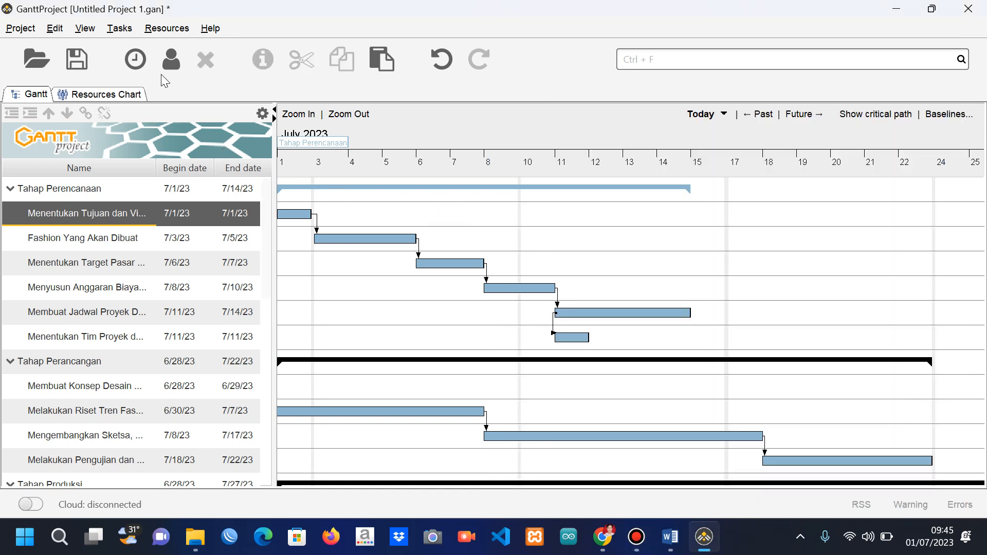
left_click(164, 30)
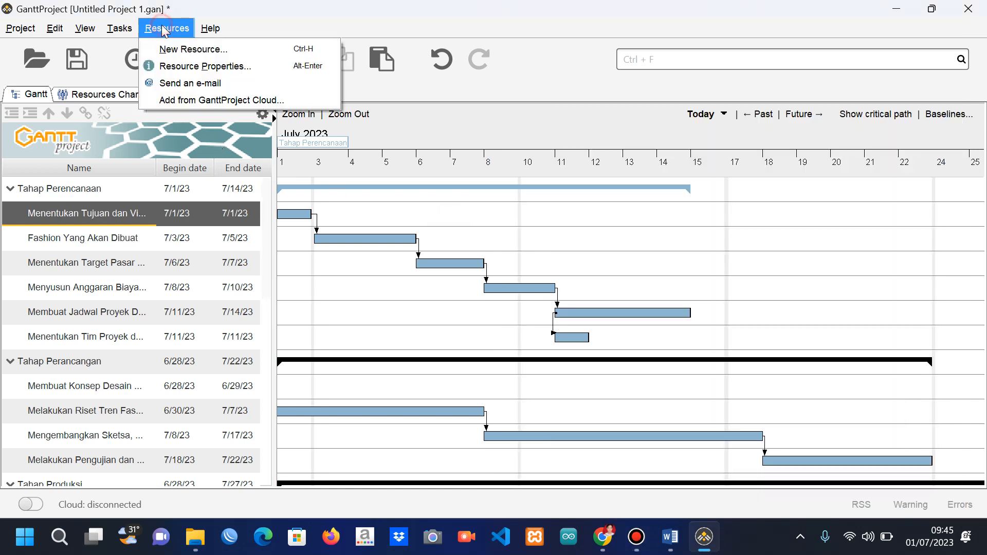
left_click(196, 49)
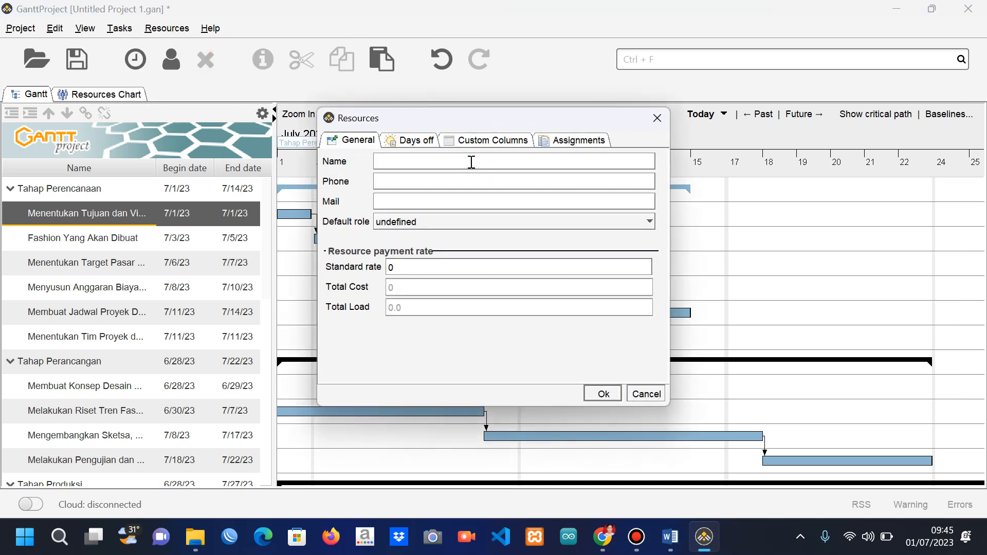
type("Sistem Analisa")
left_click(428, 270)
key("BackSpace")
type("200000")
left_click(602, 394)
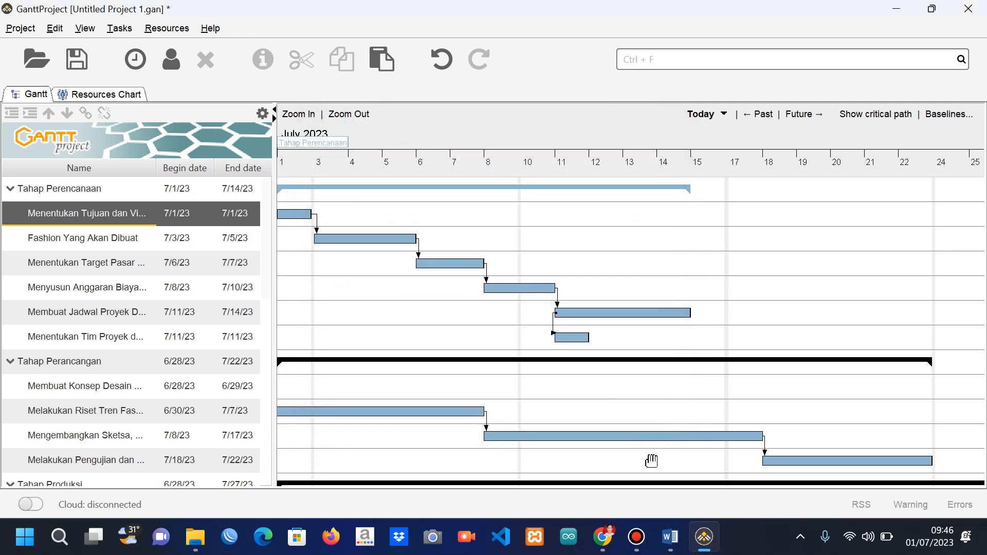
left_click(636, 537)
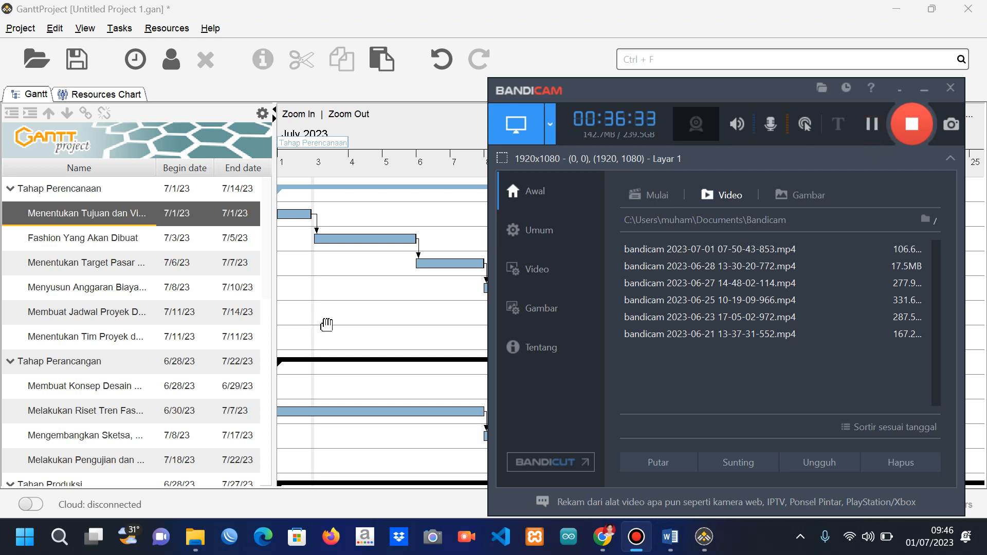
left_click(331, 324)
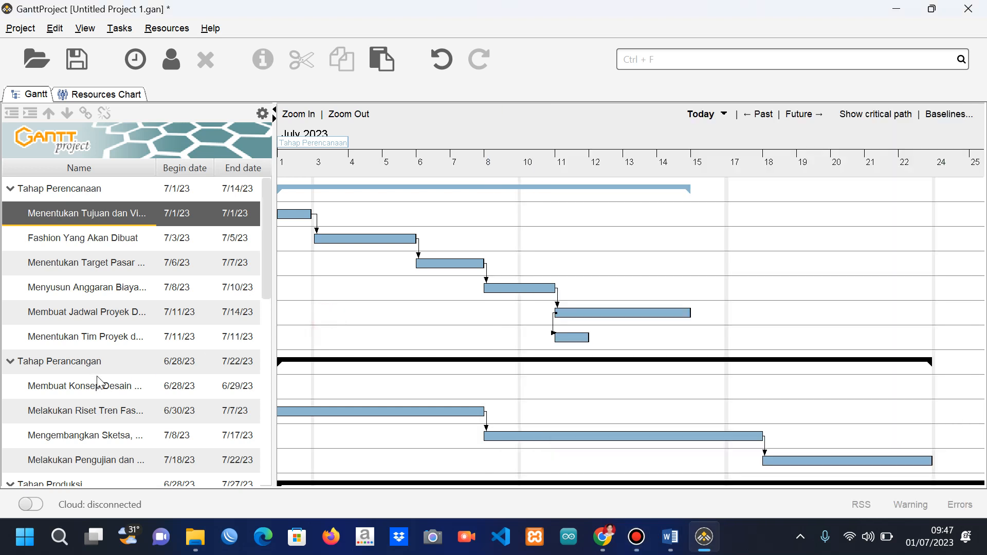
left_click(88, 365)
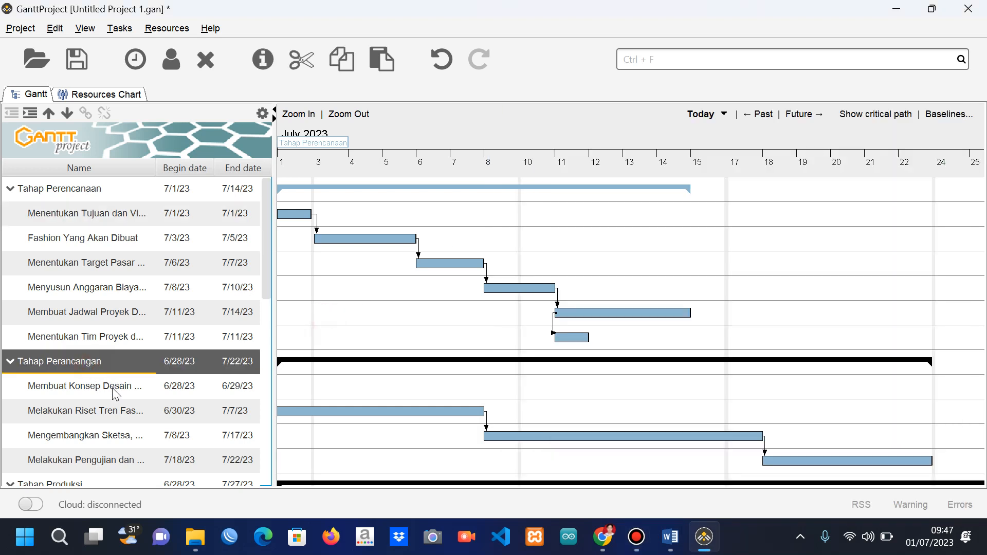
left_click(96, 381)
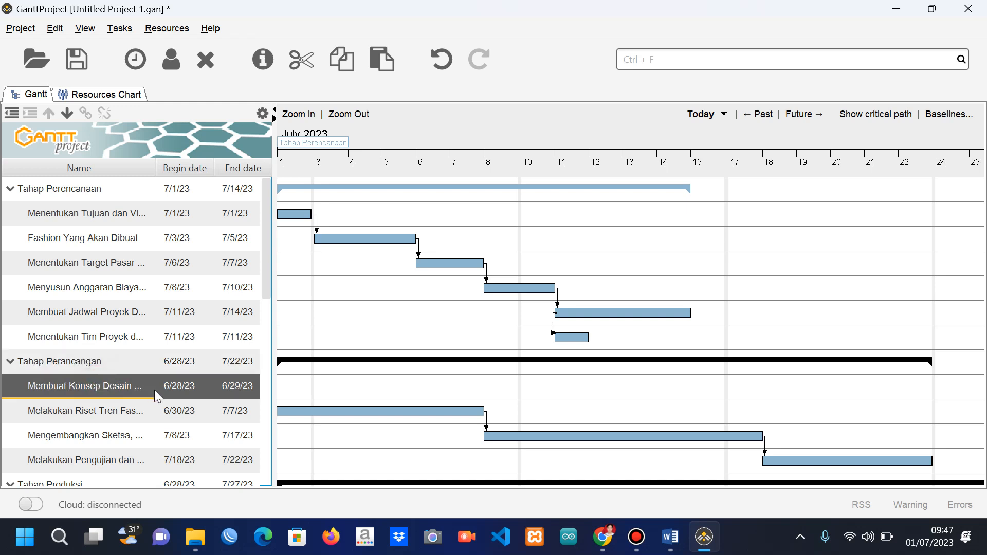
Assign the Technical Writer resource to the Tahap Perancangan task that begins with Melakukan Riset Tren Fashion Terkini.
left_click(122, 410)
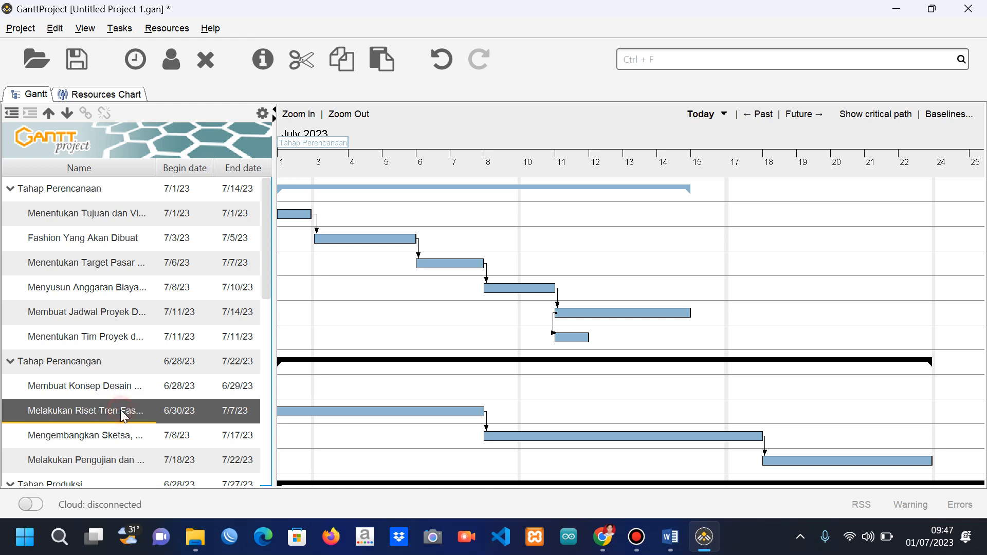
double_click(120, 409)
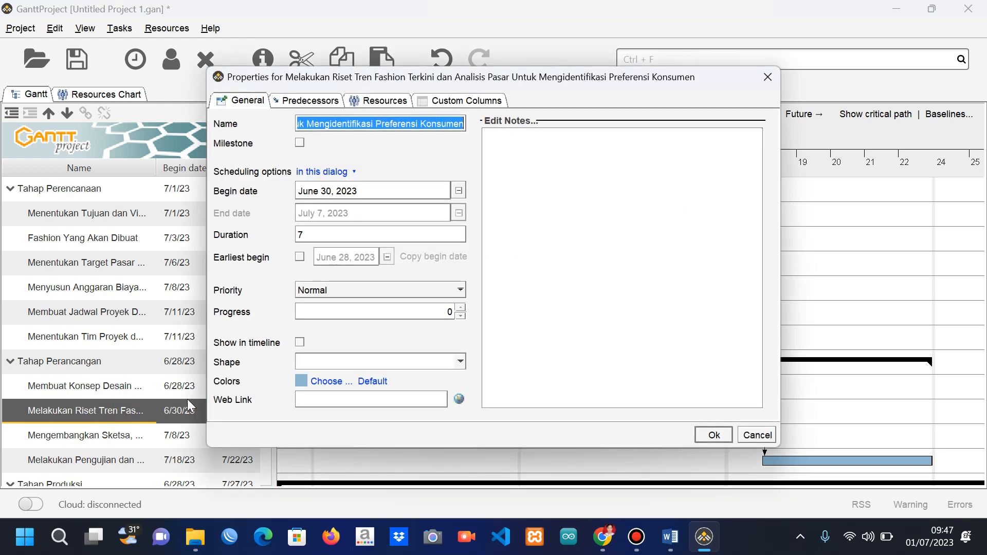
left_click(384, 105)
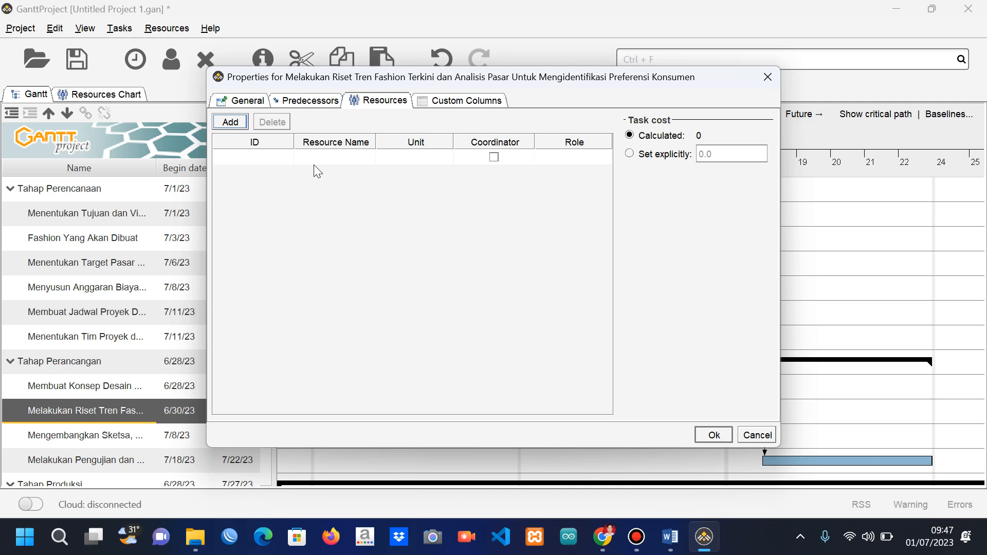
left_click(232, 122)
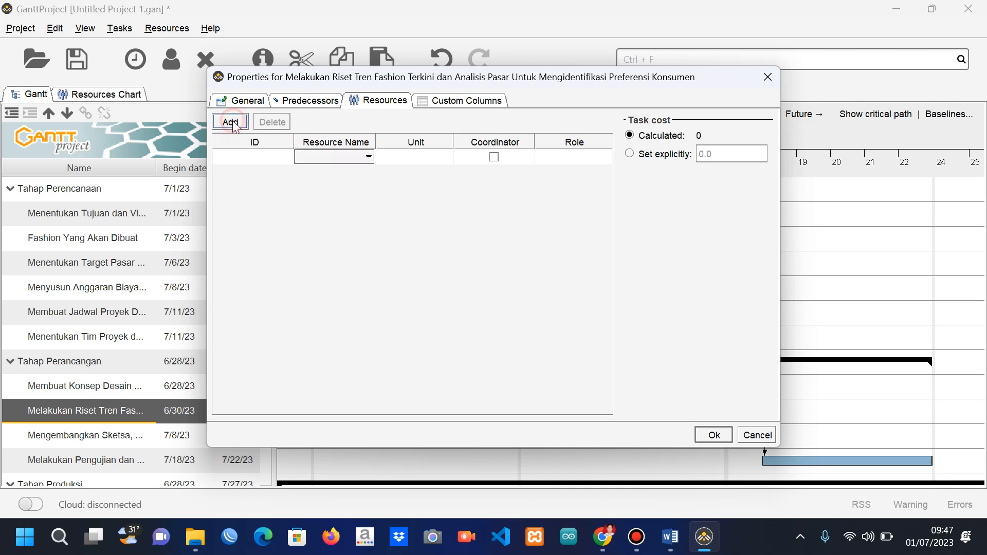
left_click(365, 158)
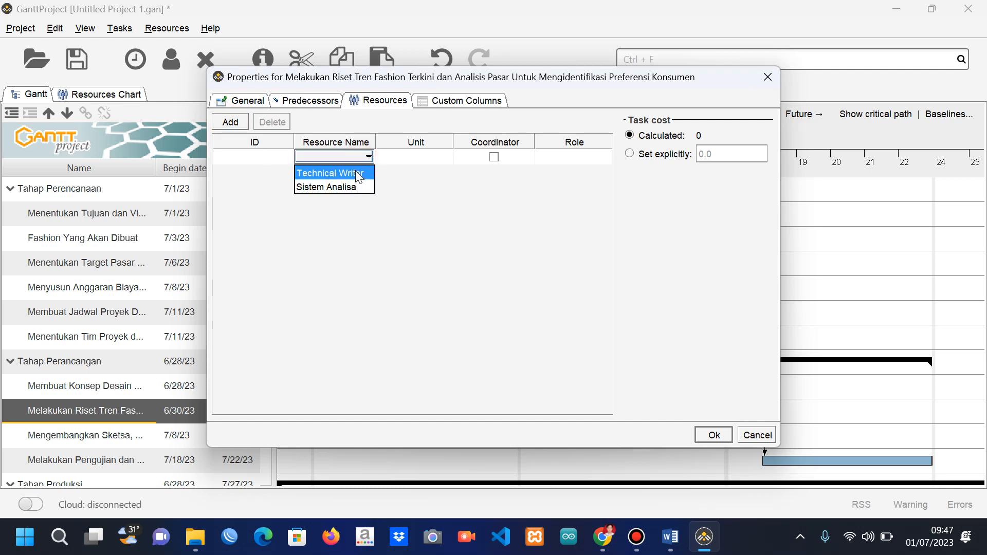
left_click(358, 175)
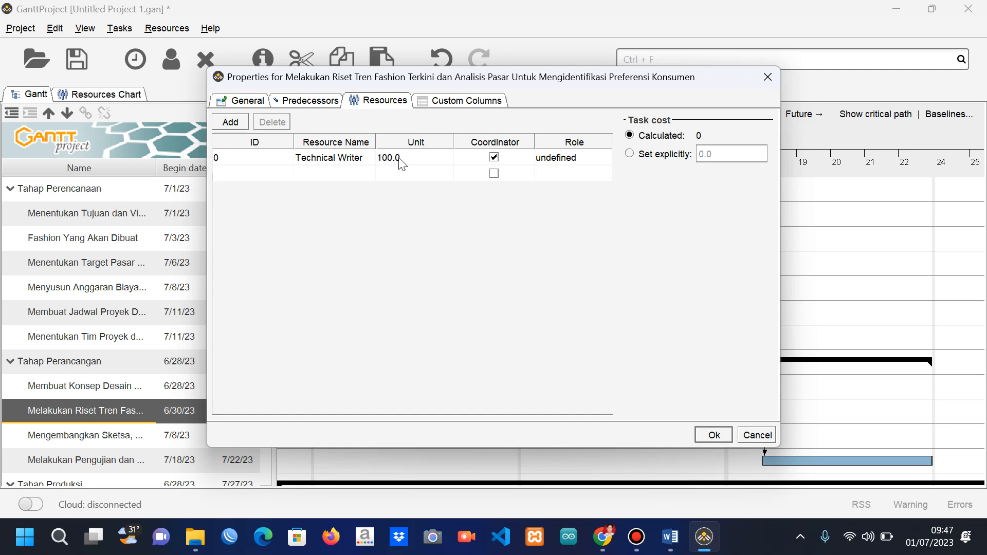
left_click(438, 161)
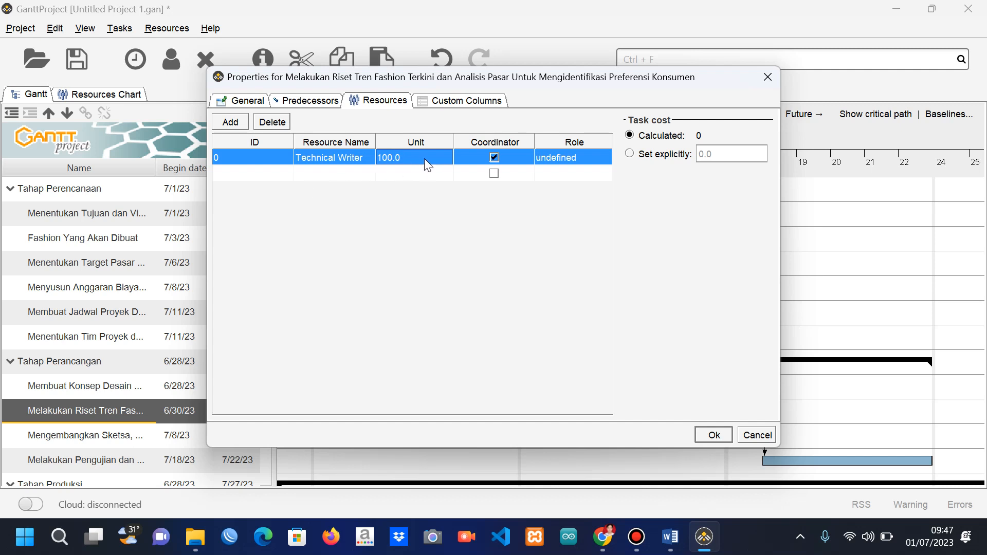
left_click(331, 159)
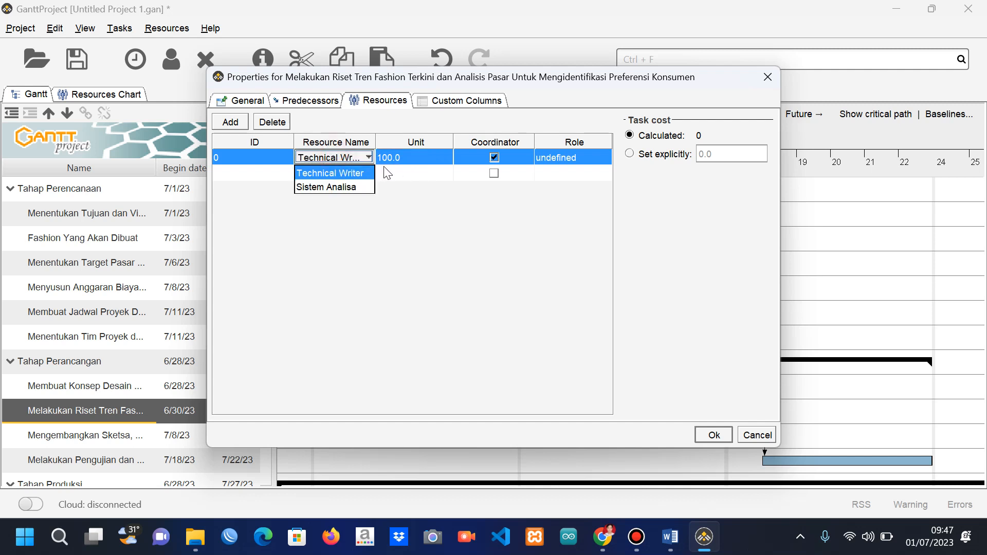
left_click(407, 170)
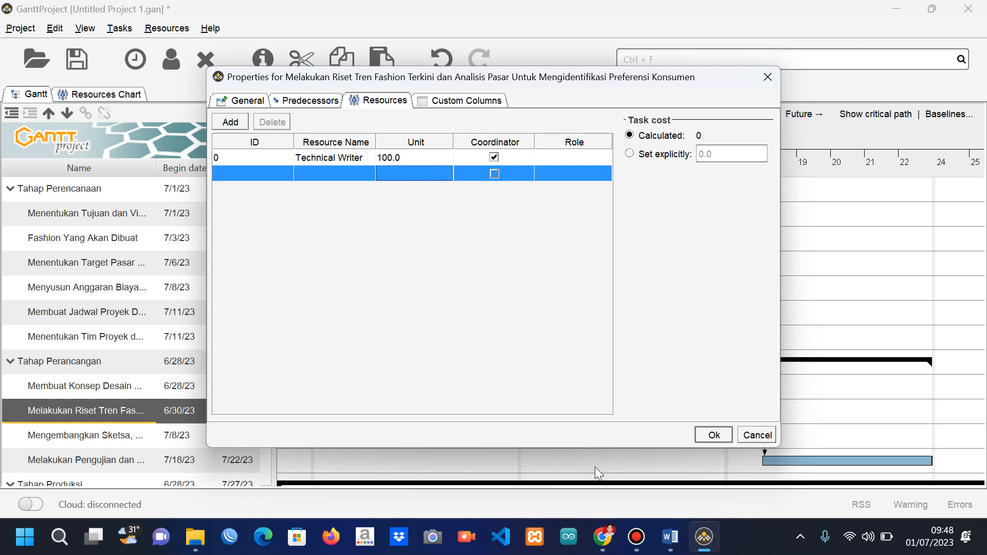
mouse_move(640, 542)
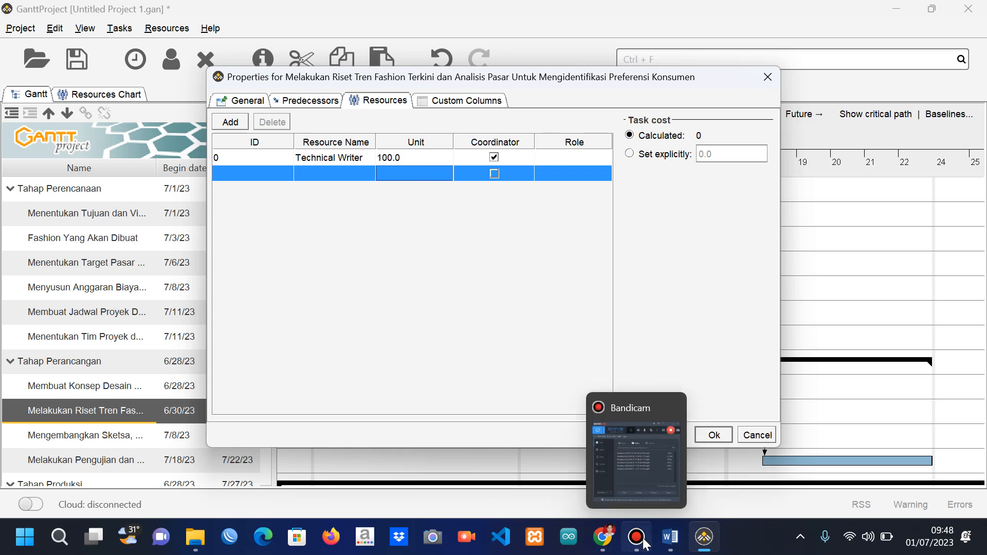
left_click(643, 543)
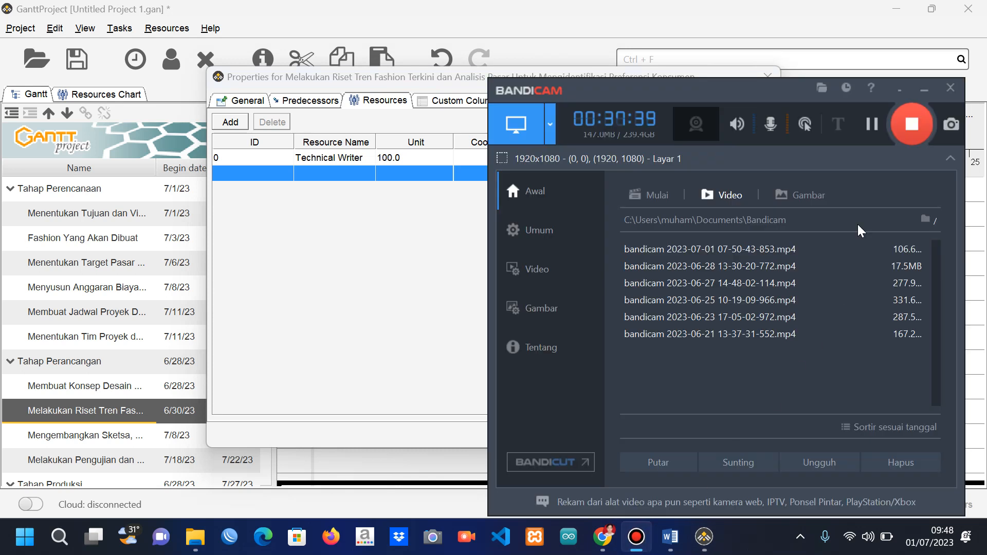
left_click(374, 256)
left_click(397, 157)
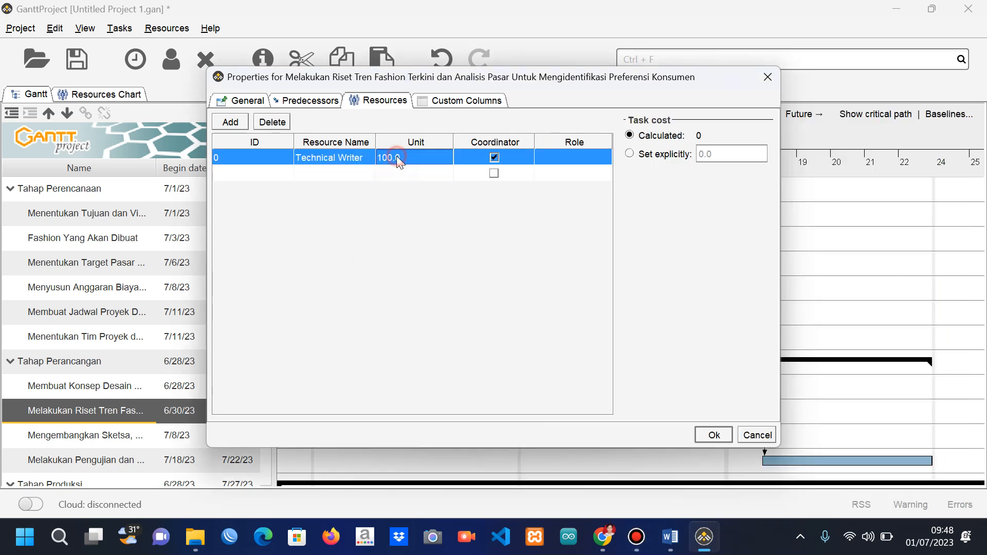
Add Sistem Analisa as a second resource on the Melakukan Riset Tren Fashion Terkini task and accept the task properties.
left_click(329, 174)
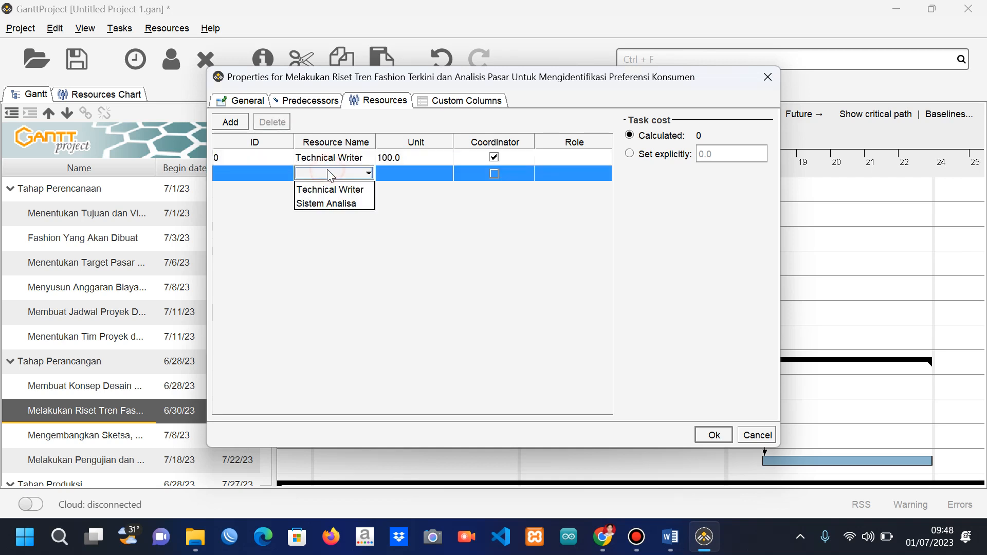
left_click(370, 173)
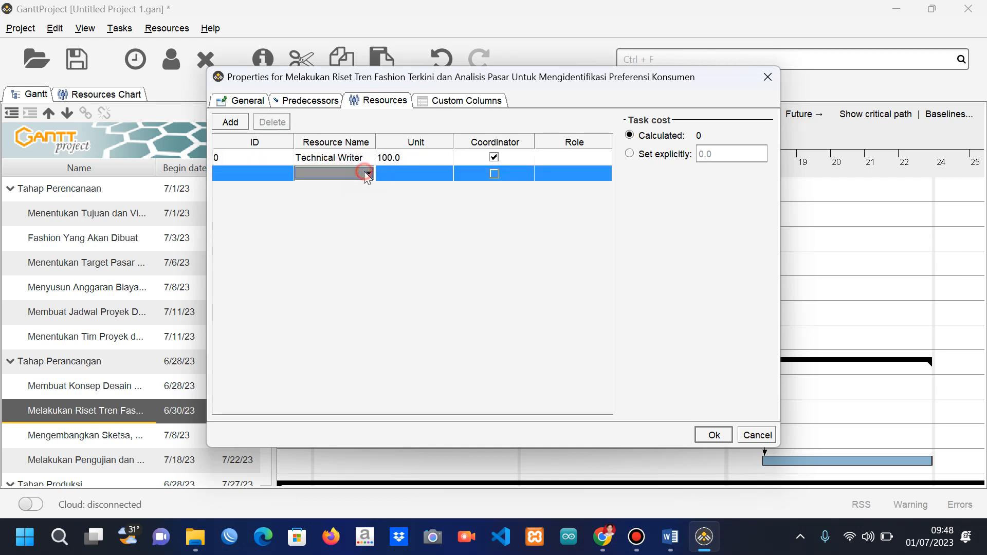
left_click(370, 173)
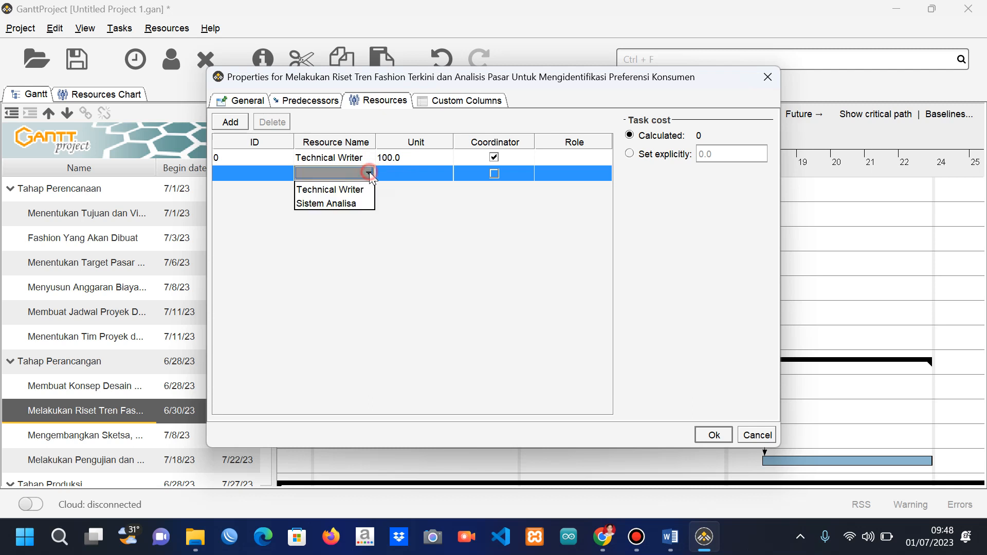
left_click(326, 203)
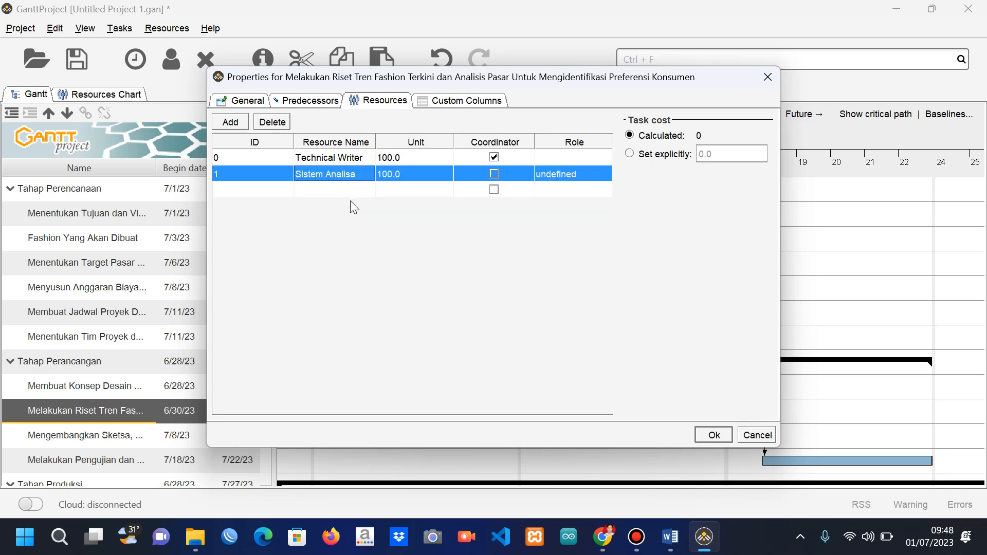
left_click(411, 171)
left_click(440, 224)
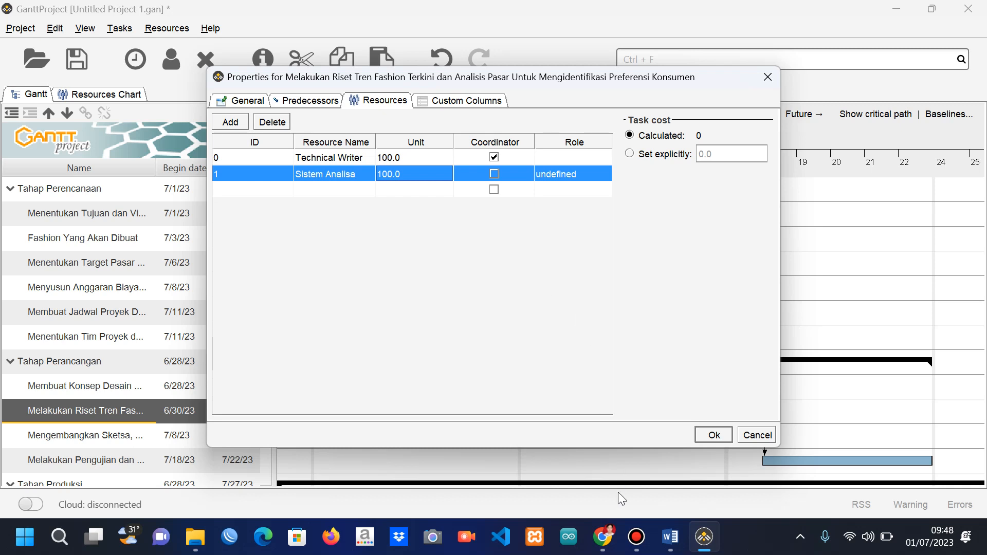
left_click(630, 547)
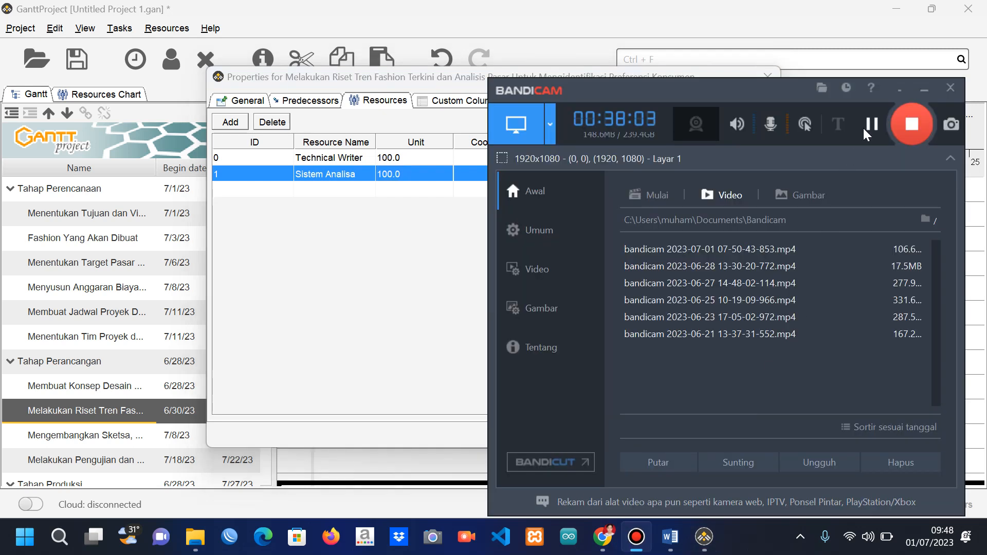
left_click(409, 243)
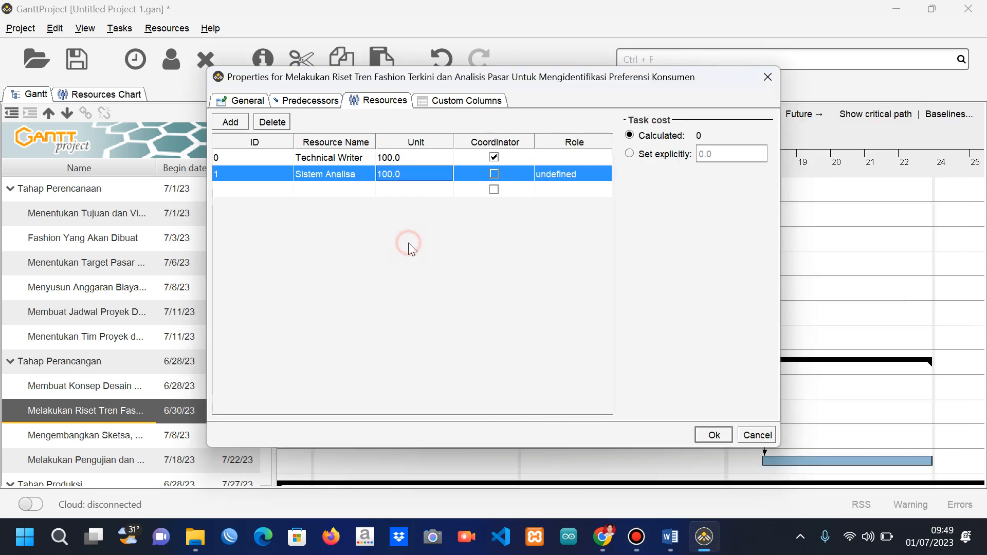
left_click(714, 437)
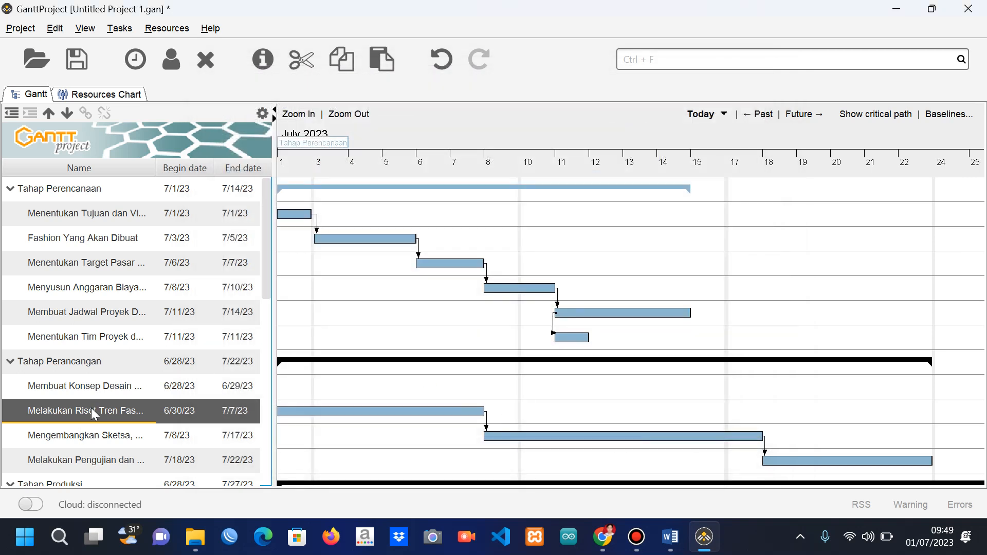
Examine the workload bars of Technical Writer and Sistem Analisa in the Resources Chart.
left_click(111, 94)
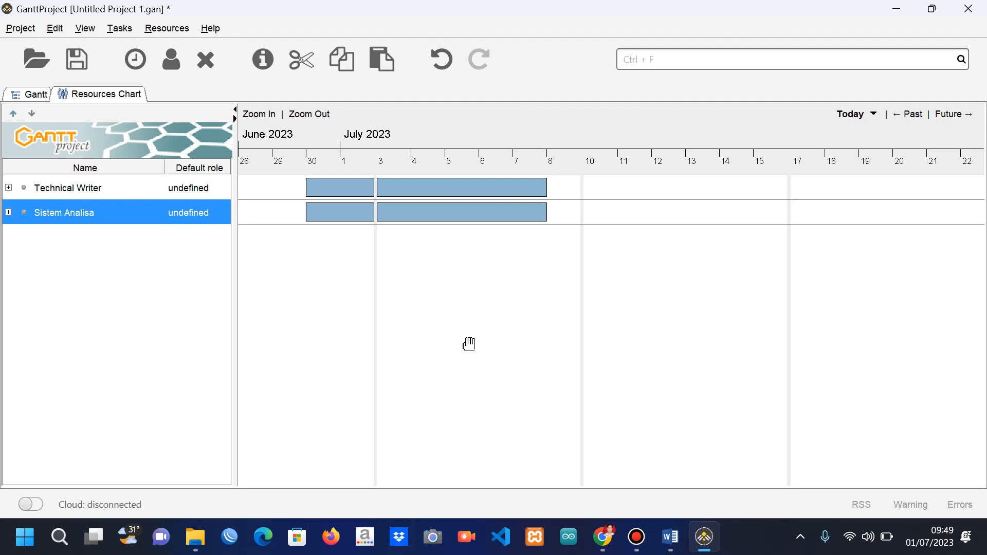
left_click(637, 538)
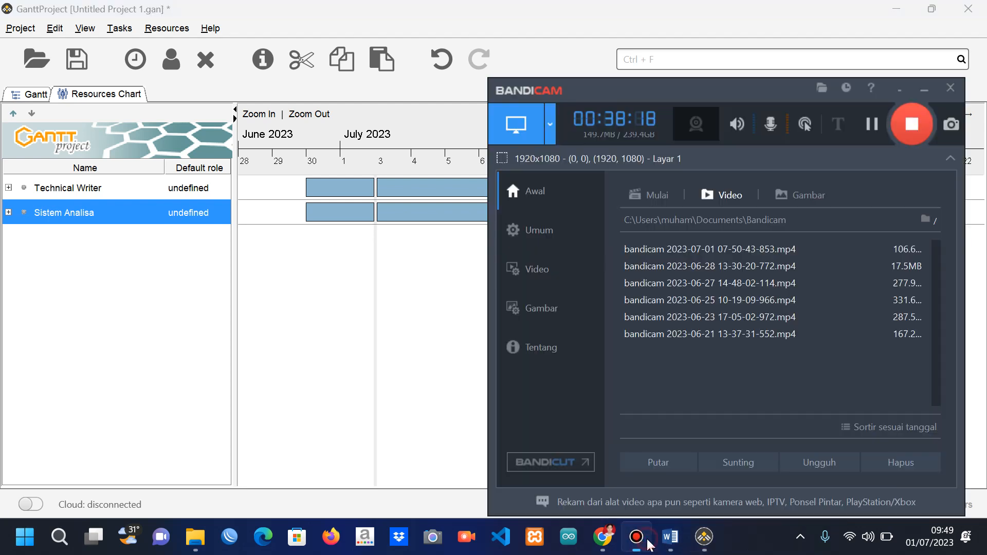
left_click(876, 125)
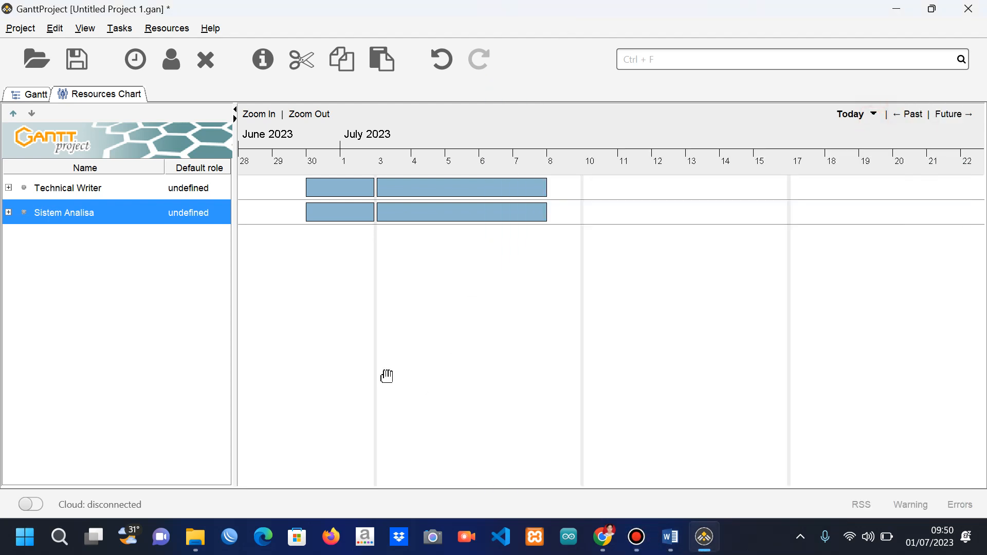
left_click(82, 189)
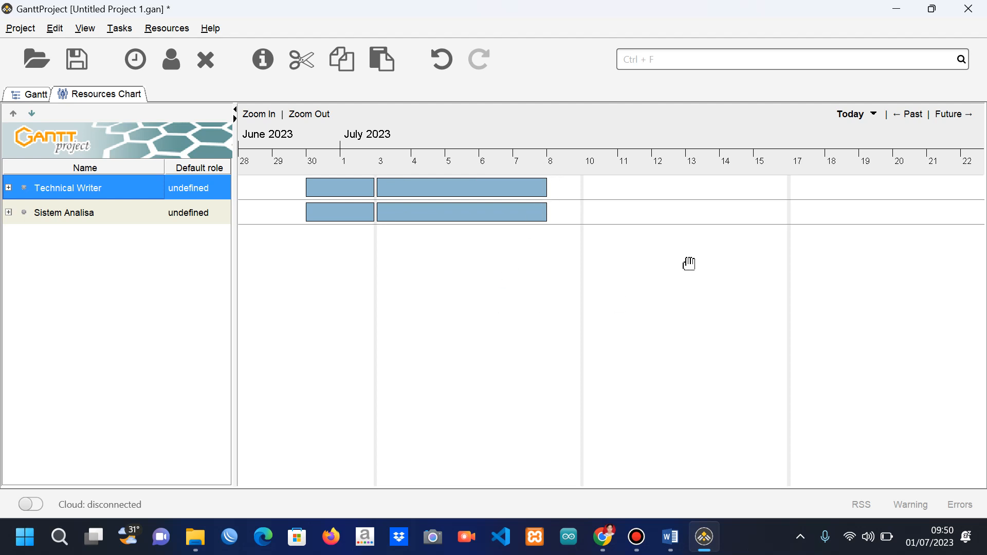
left_click(106, 221)
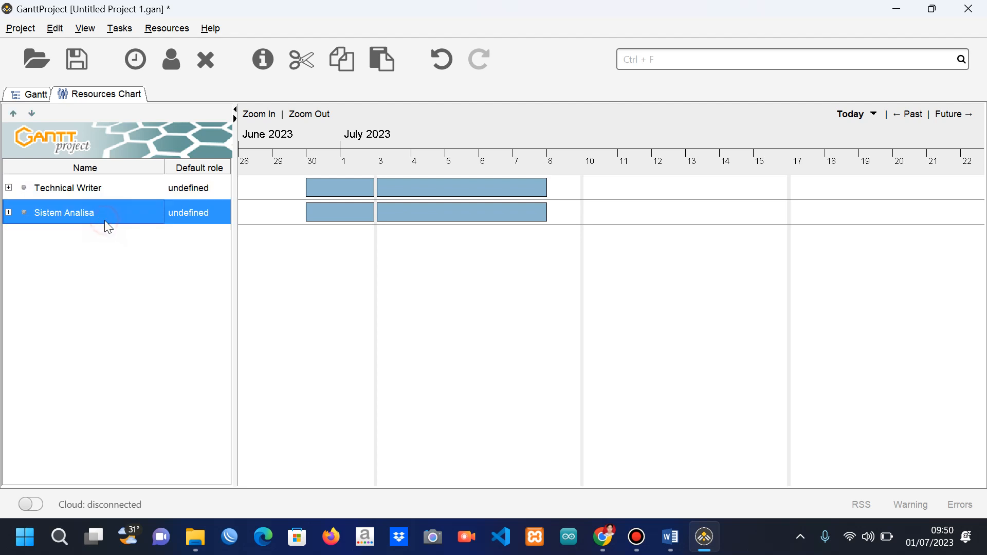
left_click(639, 536)
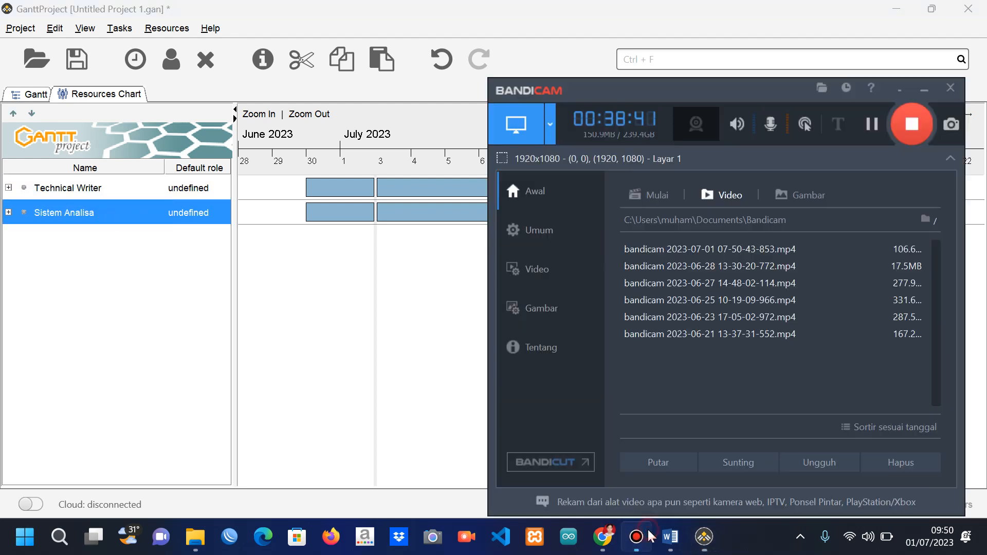
left_click(872, 132)
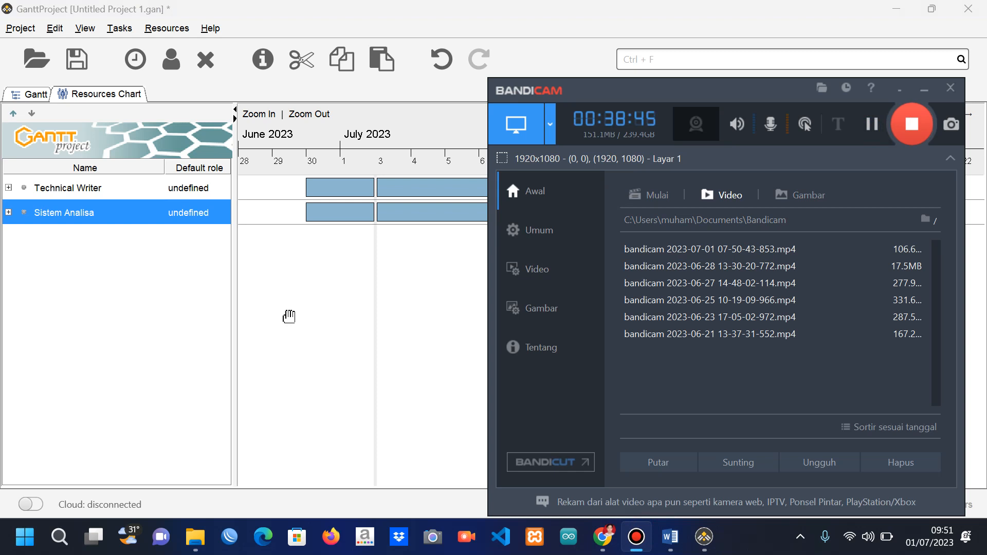
left_click(289, 315)
Assign Sistem Analisa to the Tahap Perancangan task that begins with Melakukan Pengujian dan Evaluasi Prototipe Produk.
left_click(33, 95)
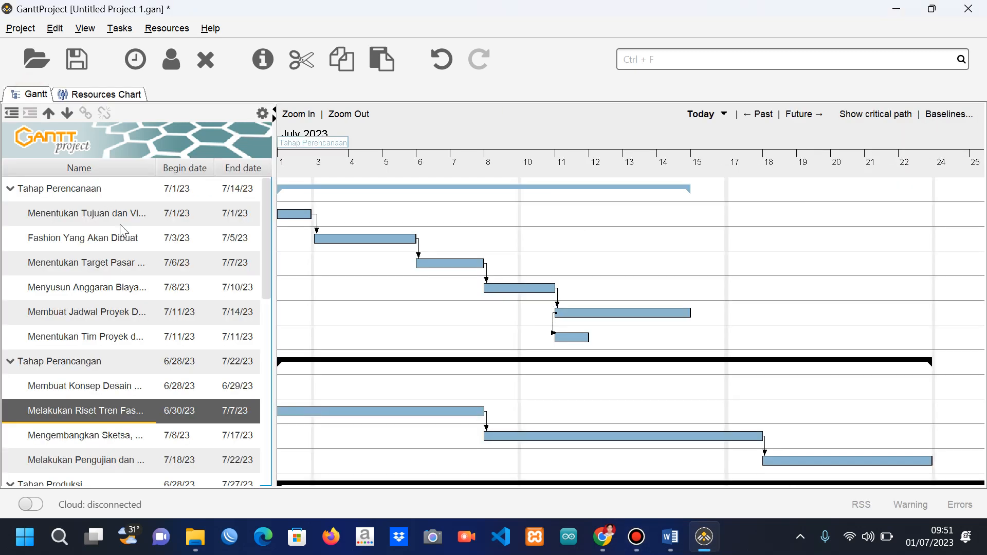
left_click(267, 233)
left_click_drag(266, 232, 266, 259)
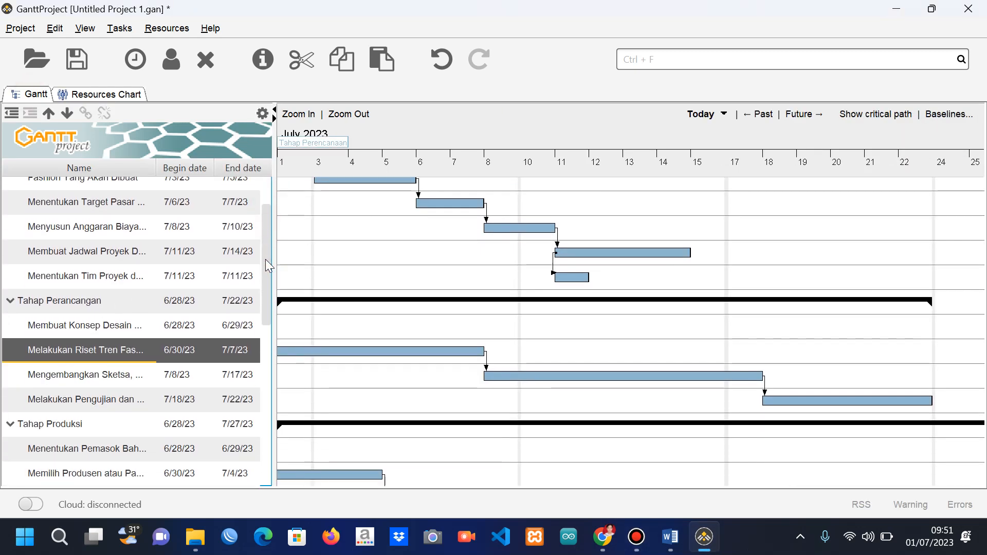
double_click(130, 406)
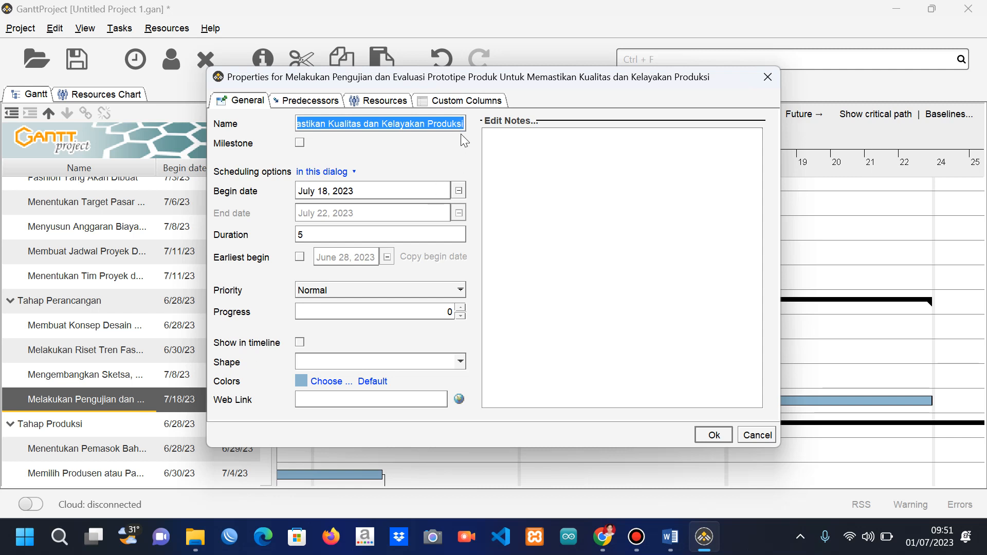
left_click(362, 100)
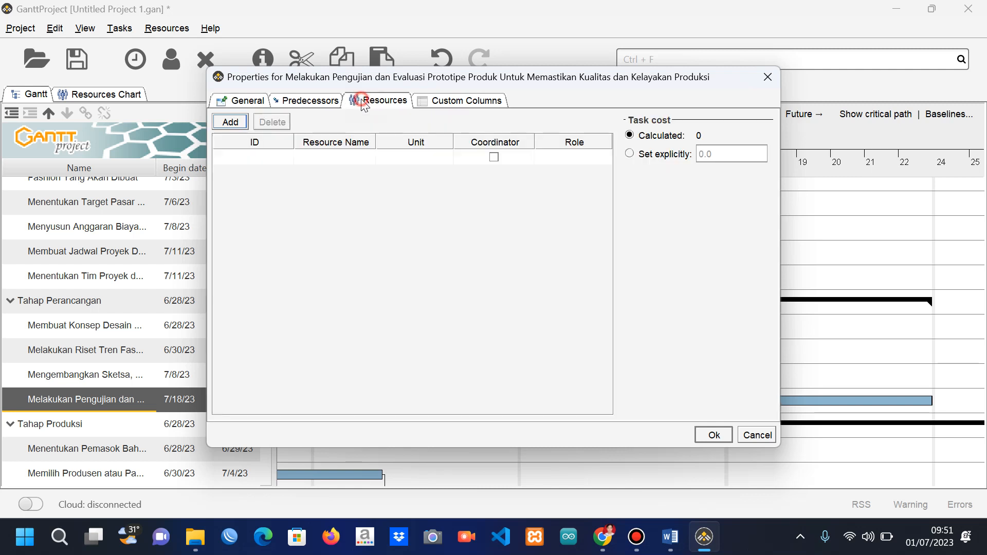
left_click(237, 124)
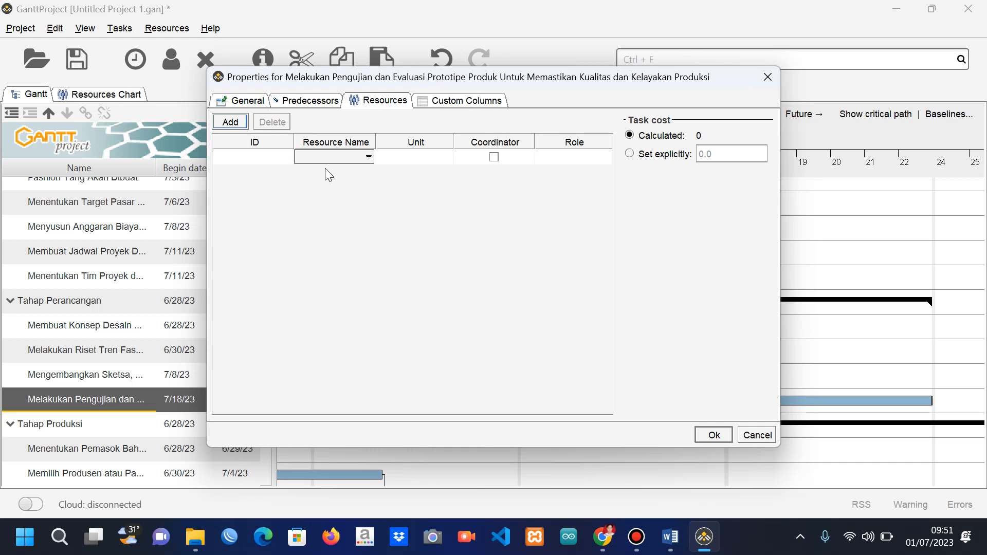
left_click(369, 157)
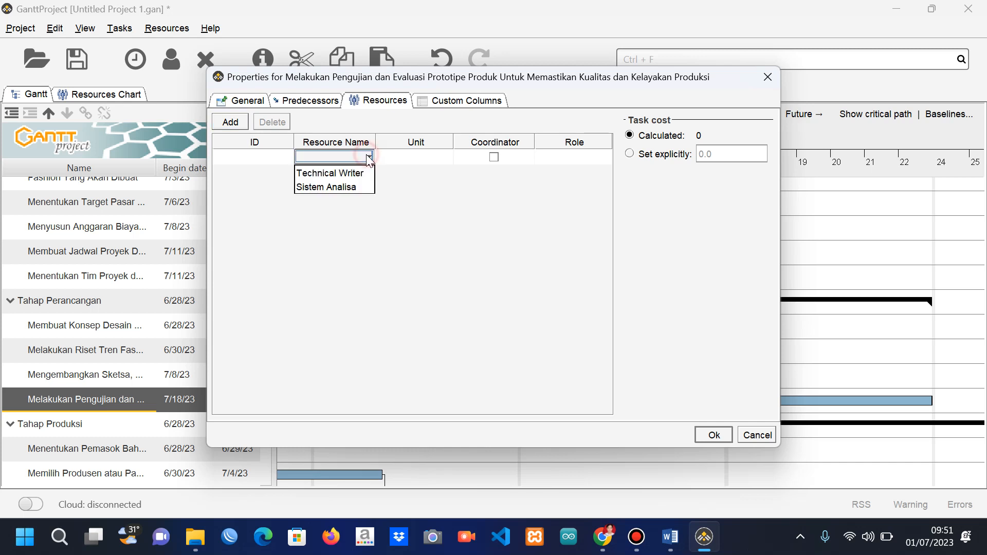
left_click(354, 188)
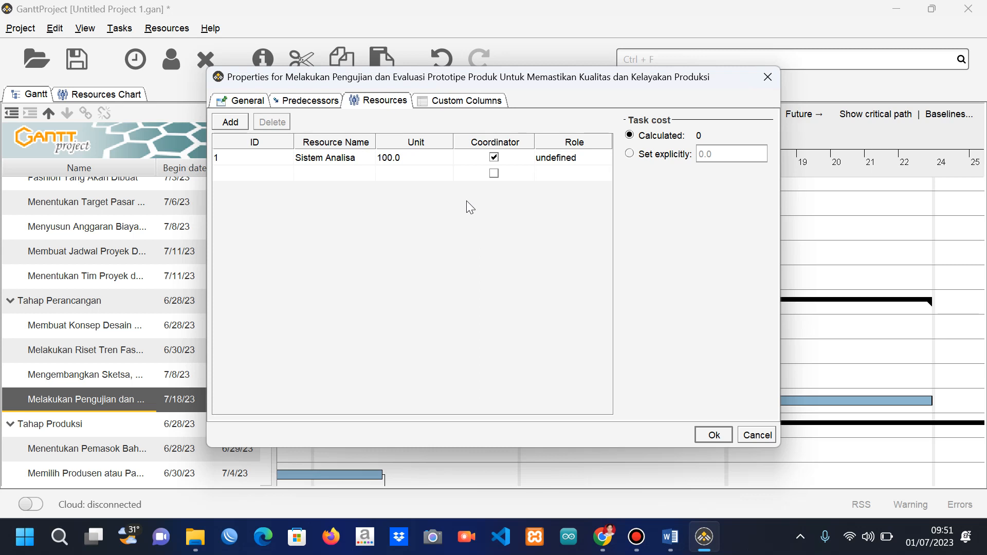
Set Sistem Analisa's role on the prototype testing task to project manager and accept the task properties.
left_click(579, 158)
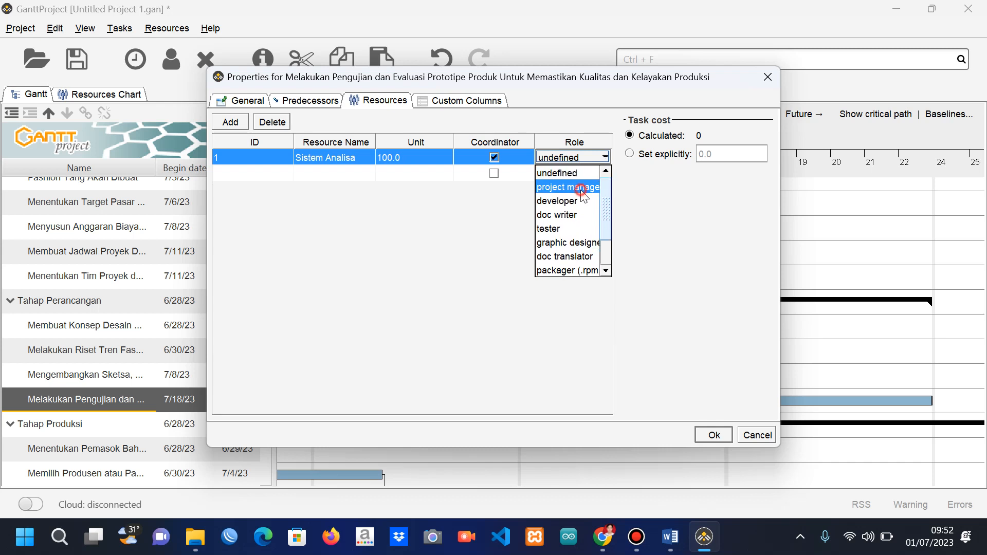
left_click(581, 190)
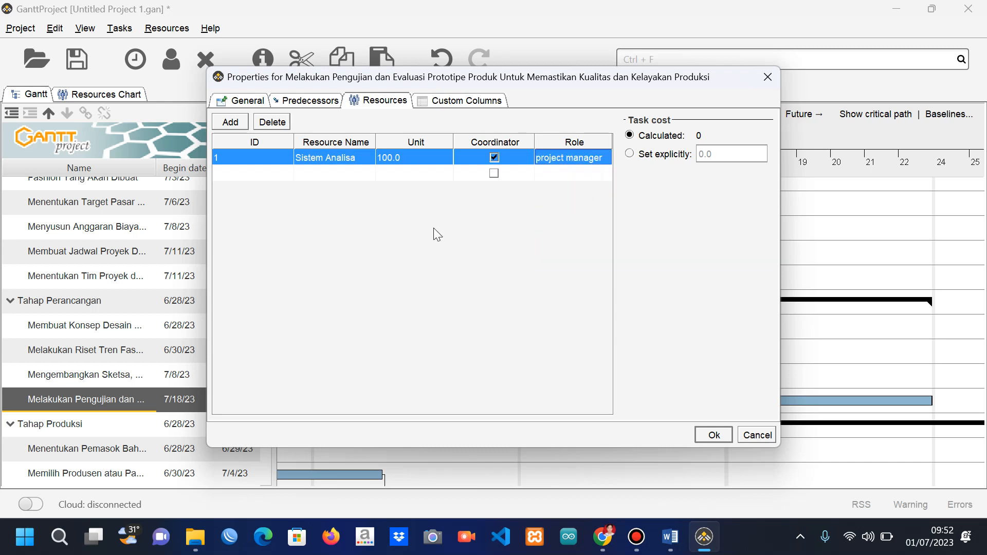
left_click(596, 160)
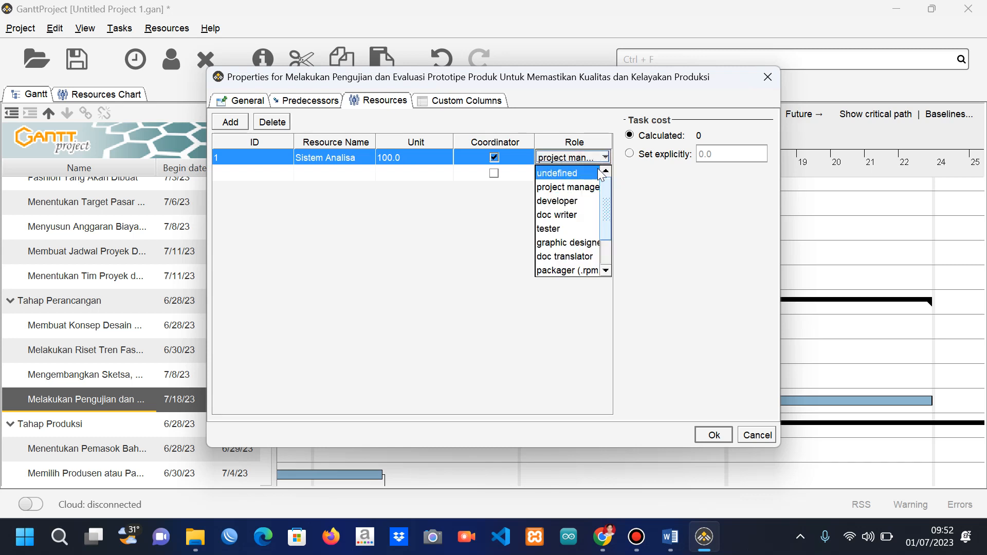
mouse_move(606, 191)
left_mouse_down()
mouse_move(609, 242)
mouse_move(622, 185)
left_mouse_up()
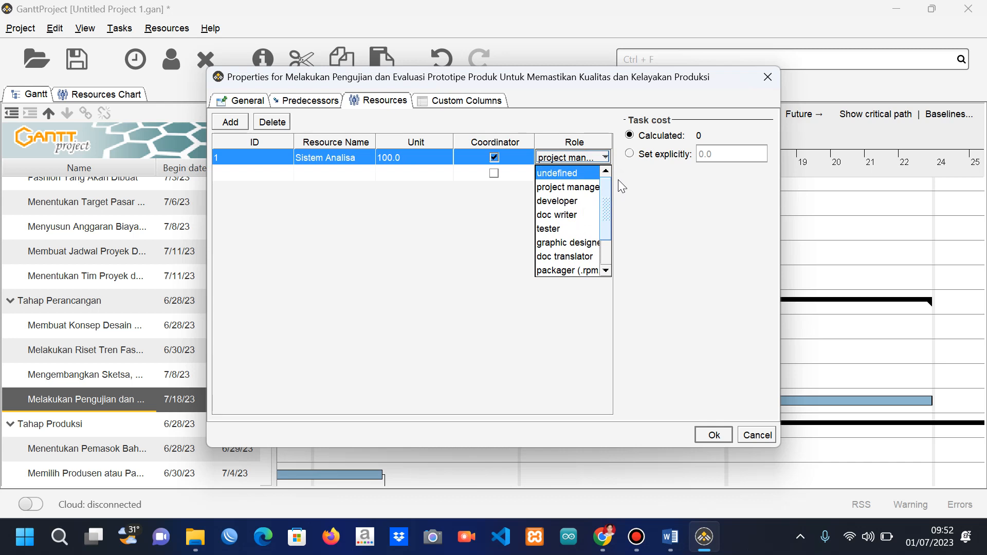
left_click(579, 189)
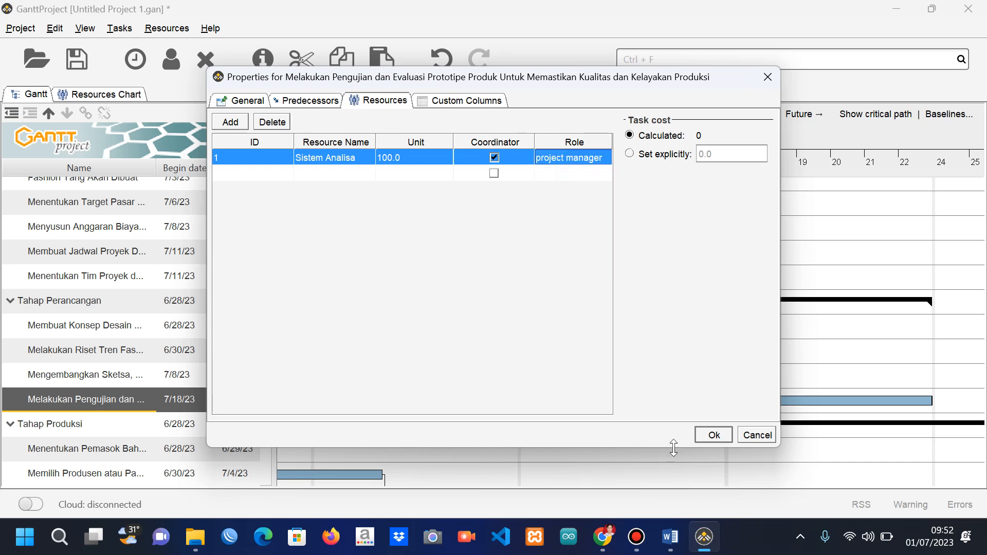
left_click(713, 435)
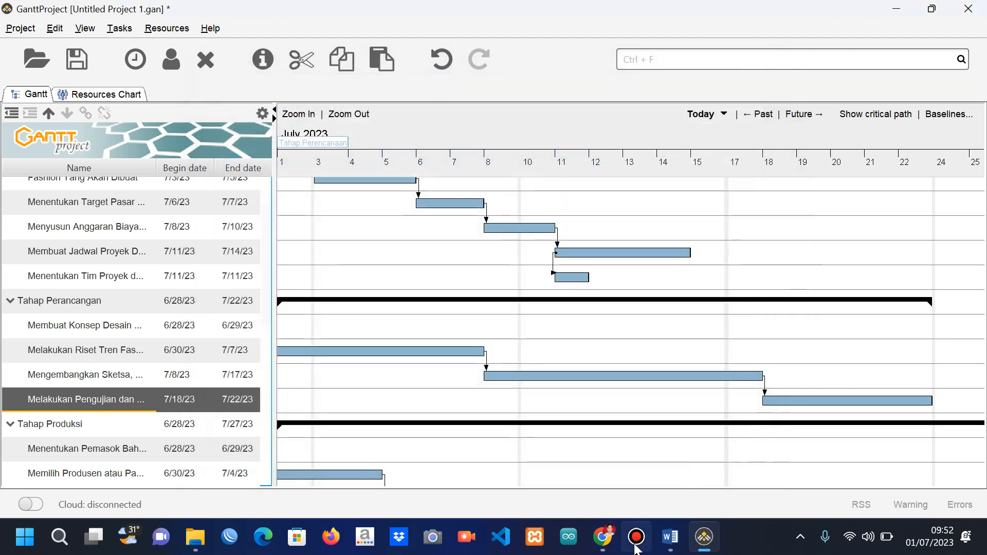
left_click(637, 549)
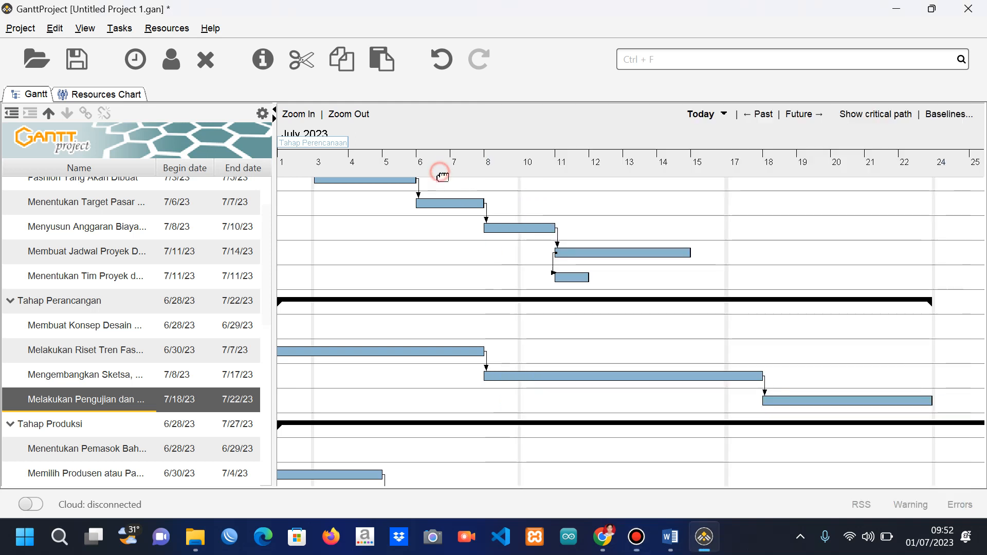
Set Technical Writer's default role to project manager in the Resources Chart.
left_click(441, 173)
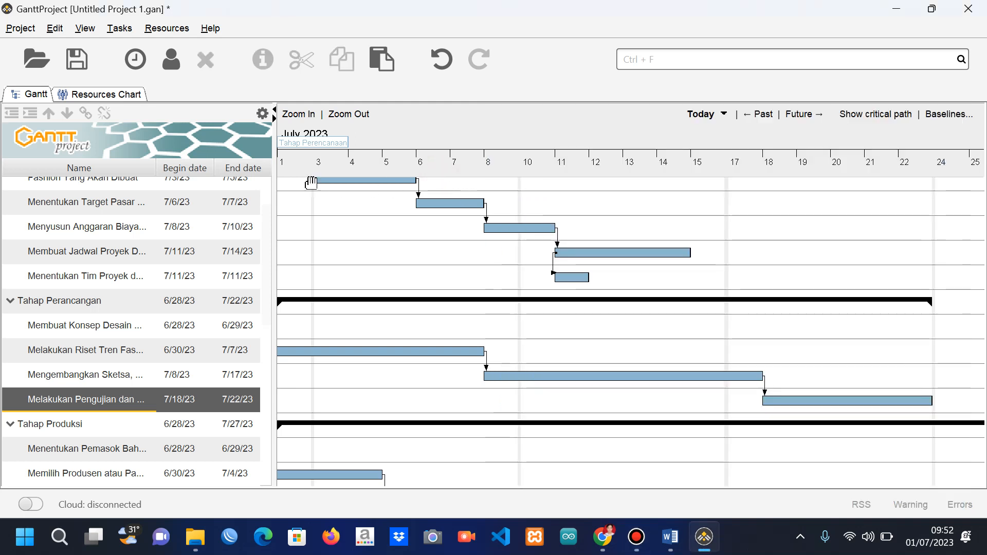
left_click(87, 94)
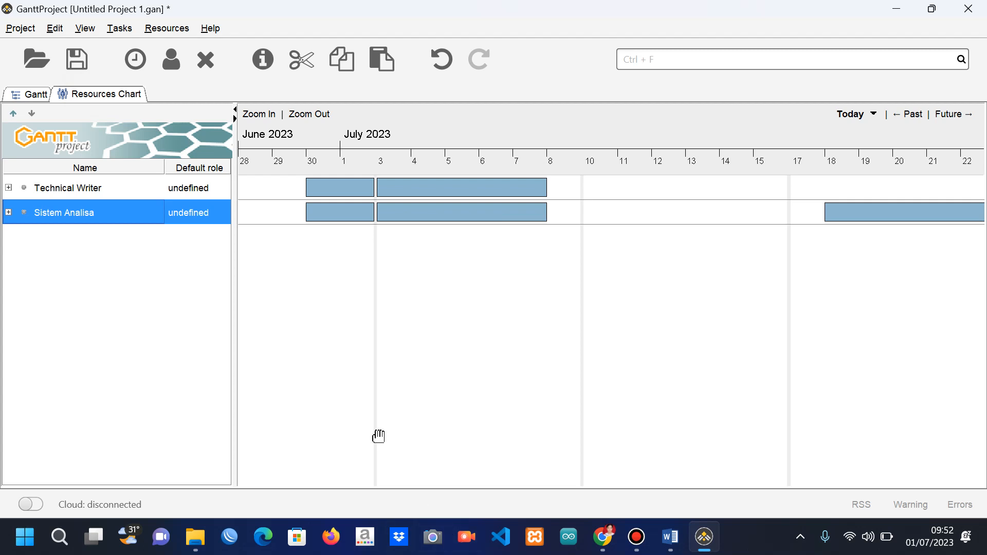
left_click(149, 188)
left_click(195, 205)
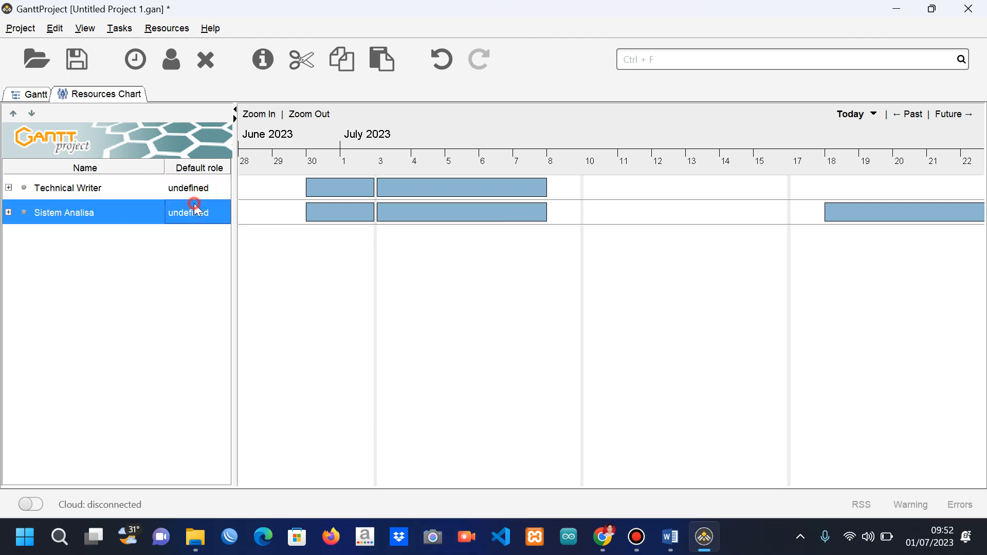
left_click(194, 190)
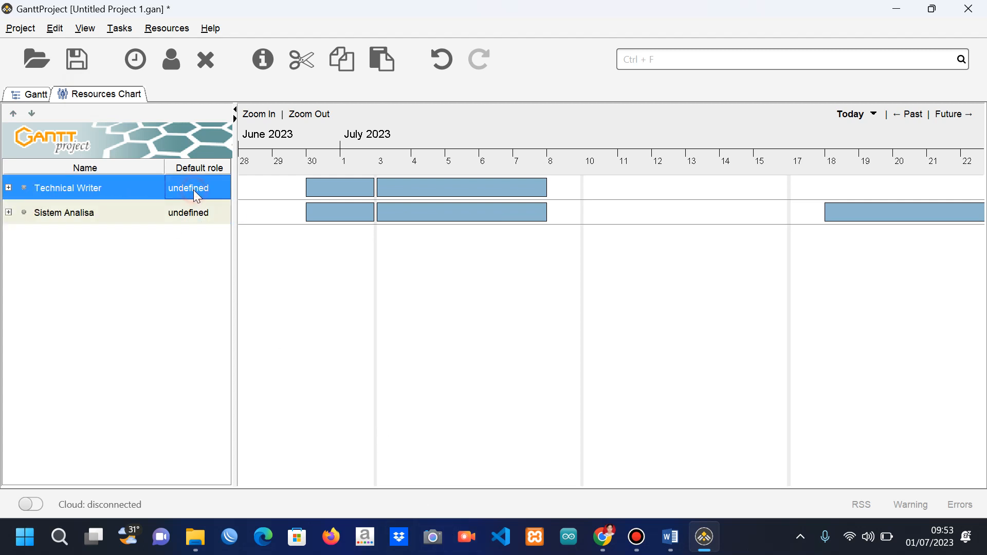
left_click(197, 195)
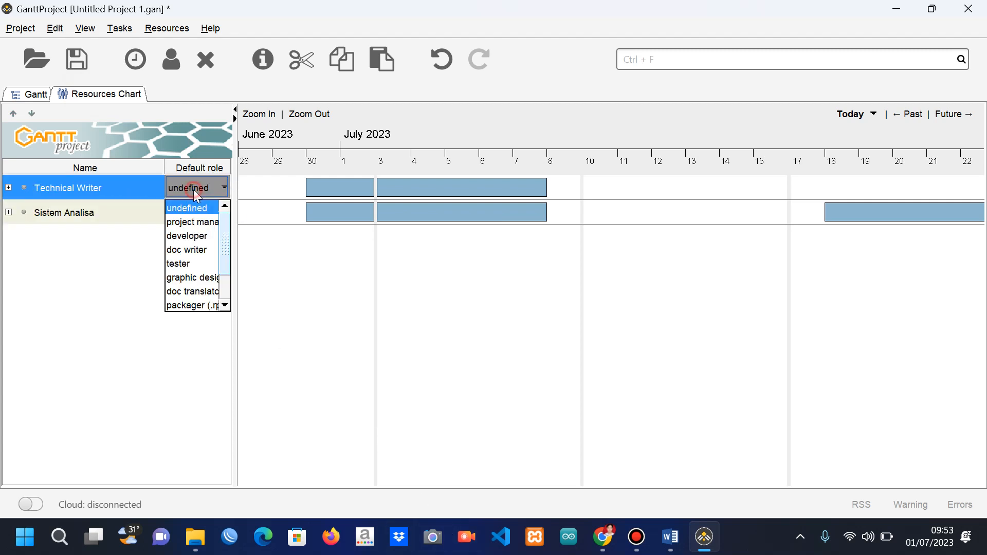
left_click(209, 222)
Check the general resource properties of Sistem Analisa and close them unchanged.
left_click(211, 216)
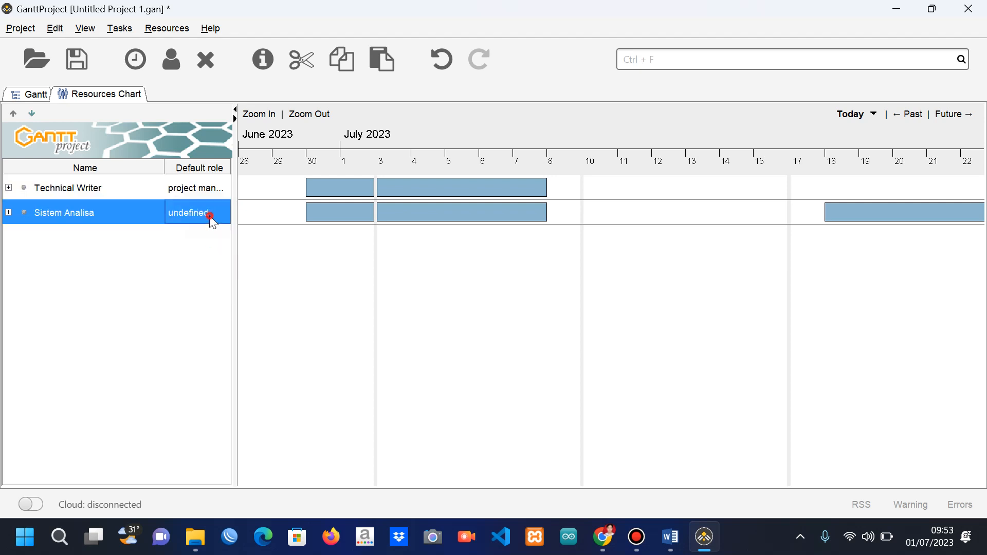
double_click(211, 217)
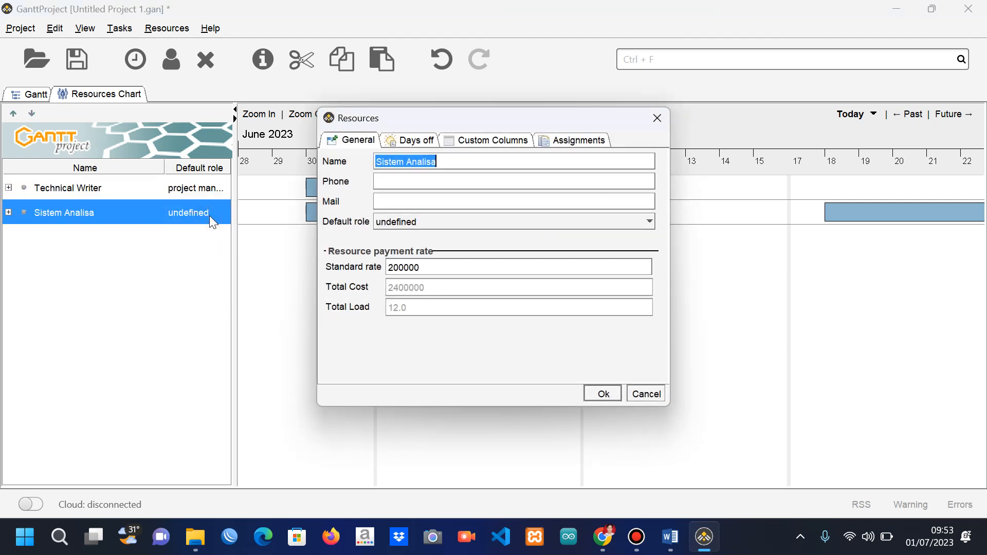
left_click(611, 394)
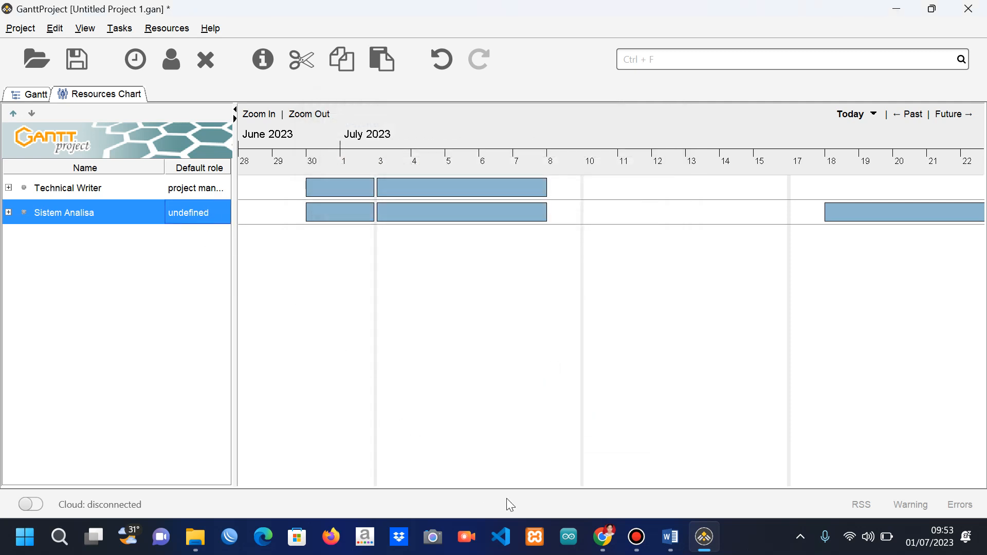
left_click(706, 430)
left_click_drag(864, 248, 937, 324)
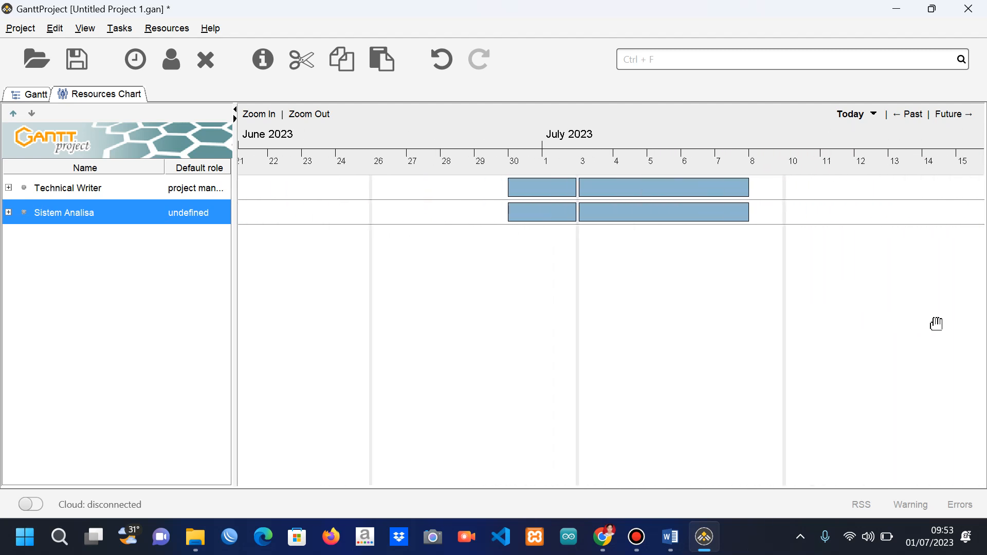
left_click(640, 540)
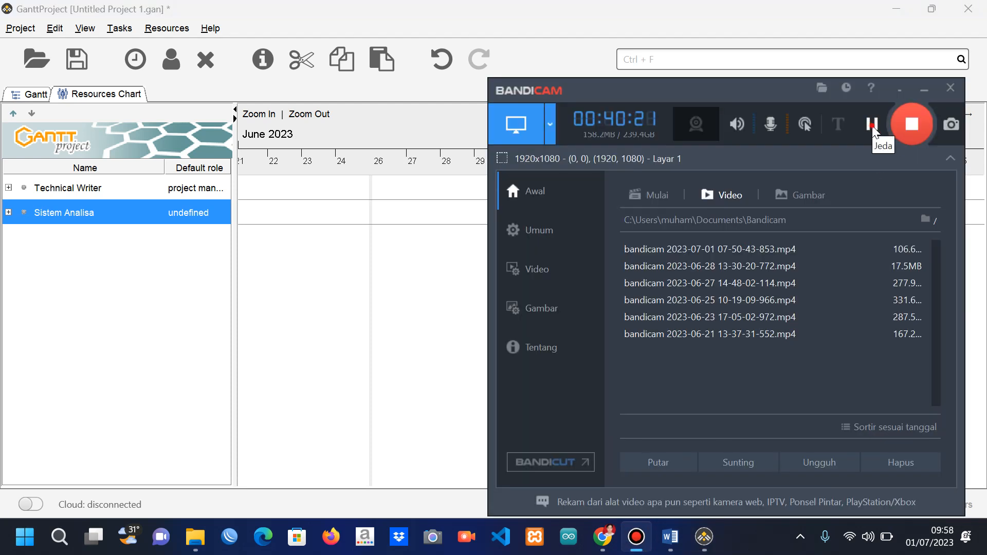
left_click(417, 300)
left_click_drag(413, 297, 418, 298)
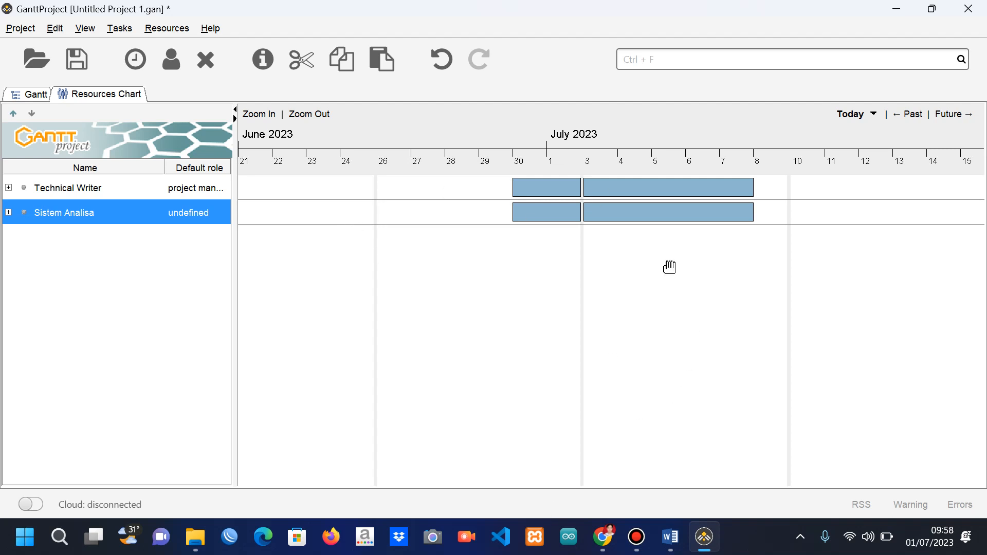
Set the progress of the Menentukan Tujuan dan Visi Produk task in the Gantt chart to 25 and accept its properties.
left_click(31, 94)
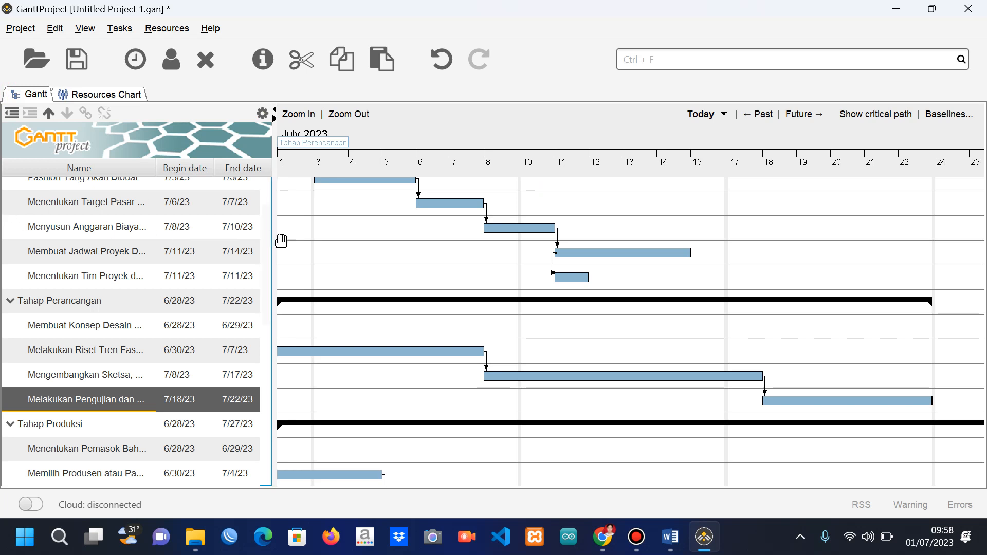
left_click_drag(265, 241, 277, 170)
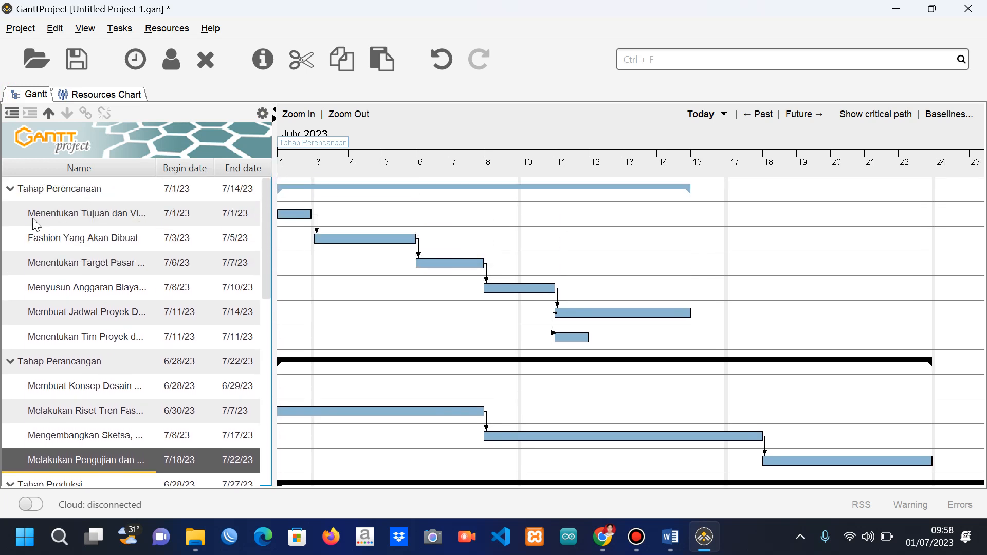
left_click(47, 212)
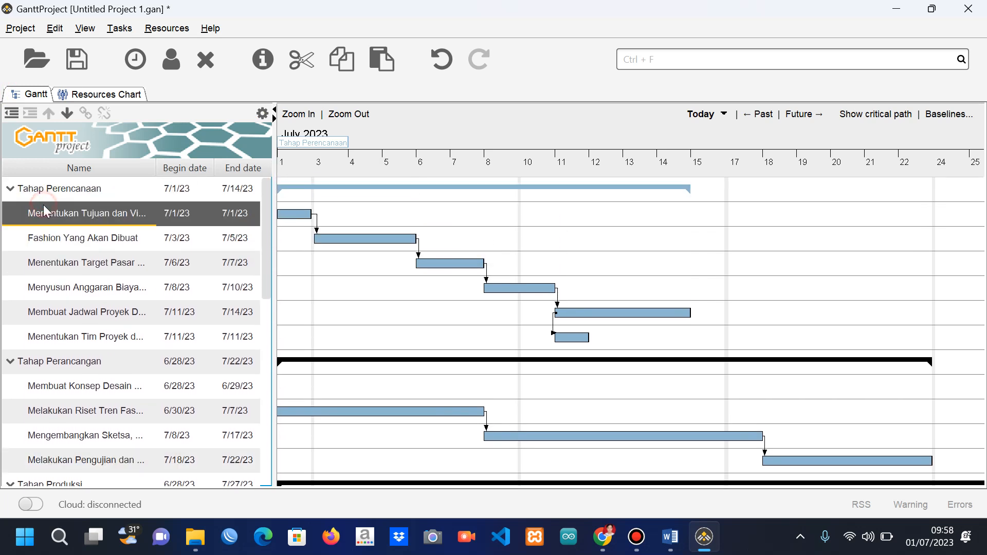
double_click(108, 212)
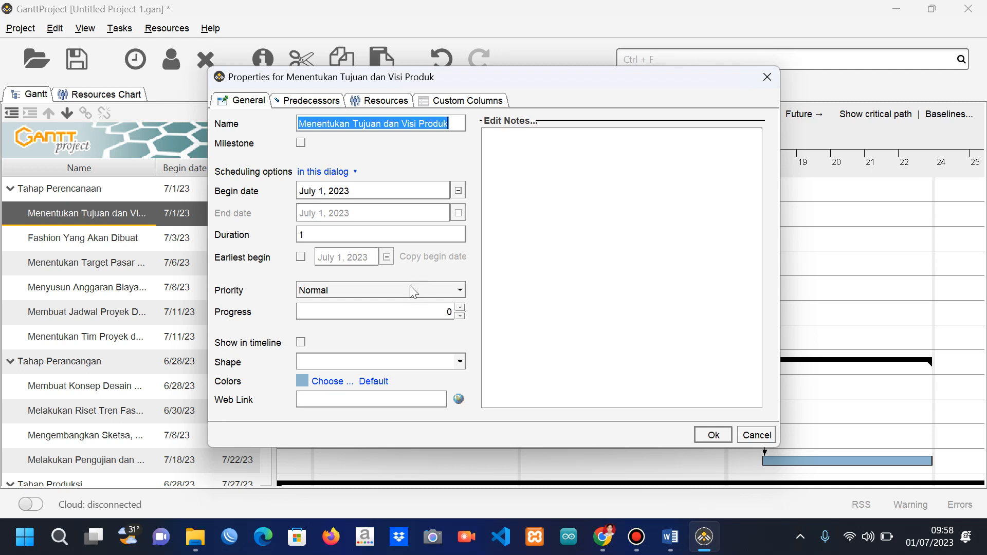
left_click(445, 310)
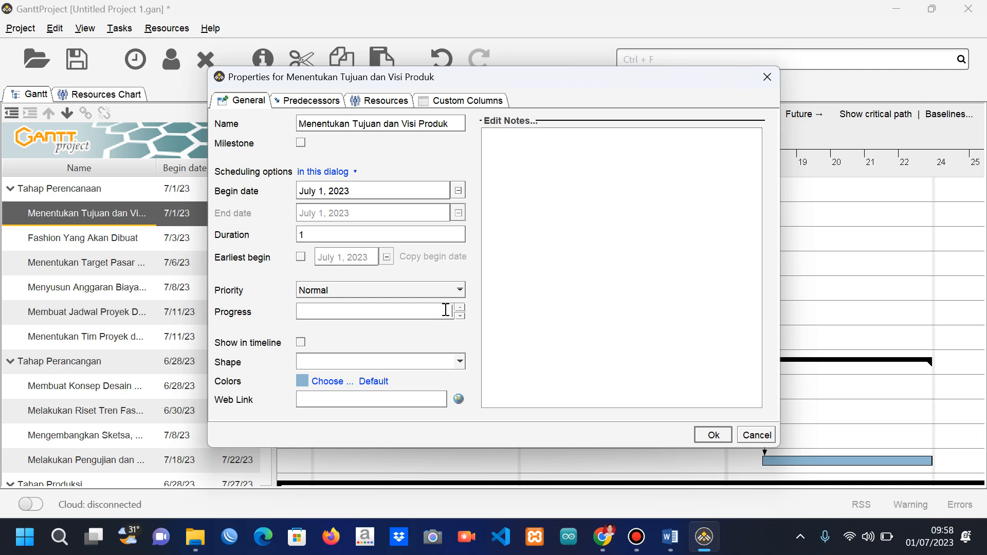
type("25")
left_click(712, 435)
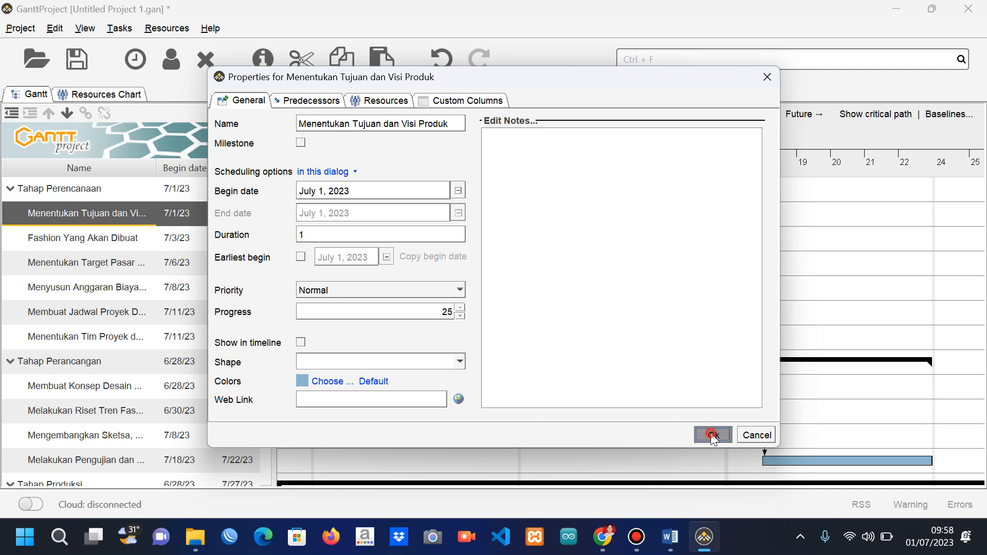
Set the progress of the Fashion Yang Akan Dibuat task to 100 and accept its properties.
left_click_drag(458, 408, 661, 385)
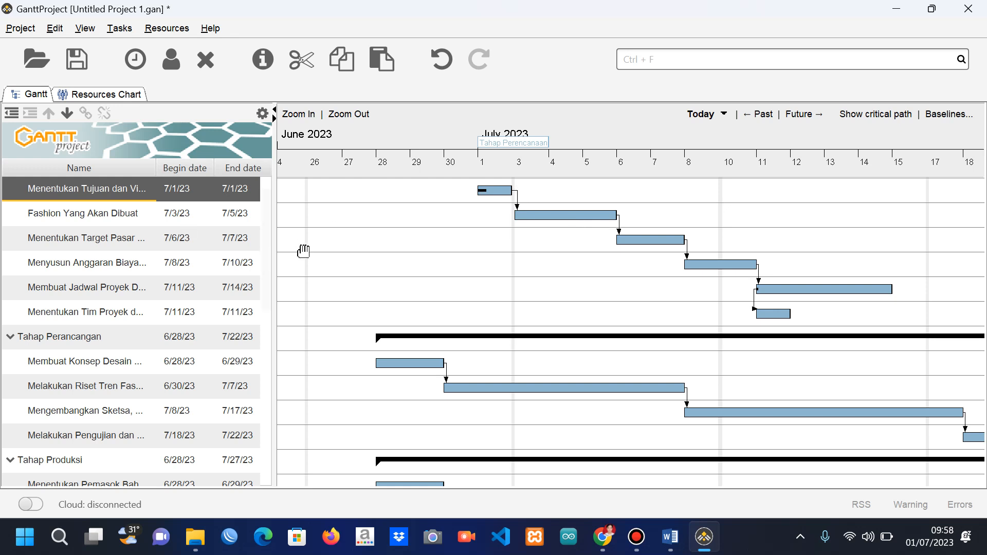
left_click(264, 237)
left_click_drag(265, 237, 264, 208)
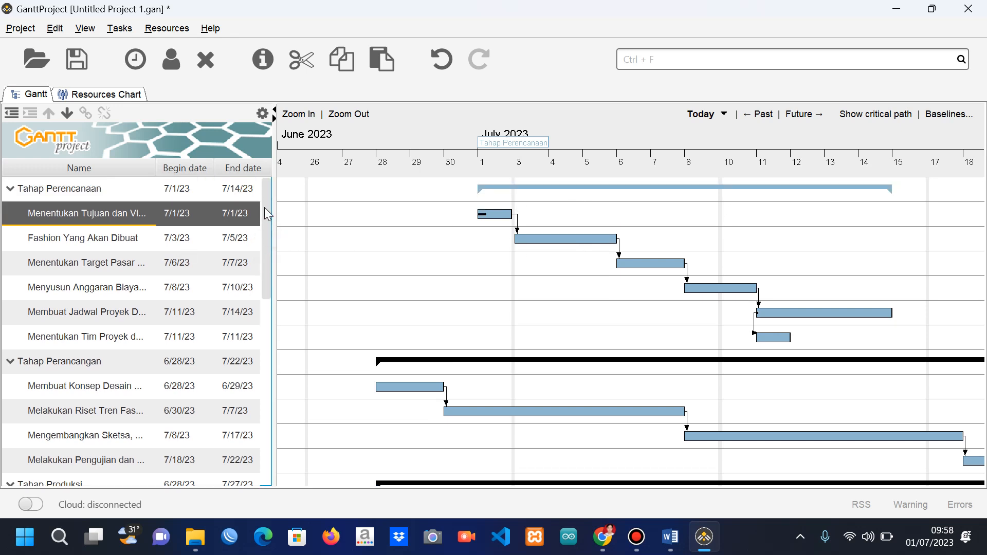
left_click(114, 242)
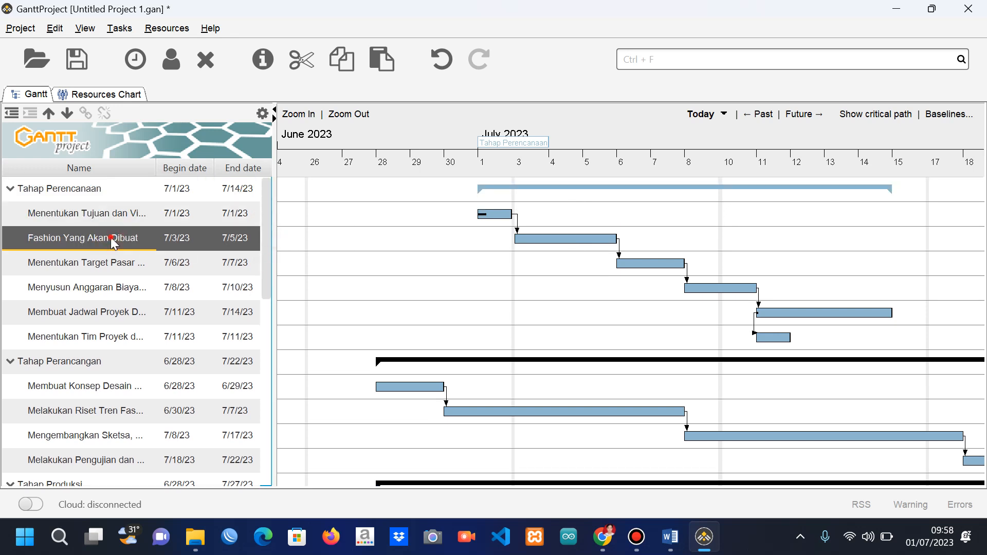
double_click(110, 237)
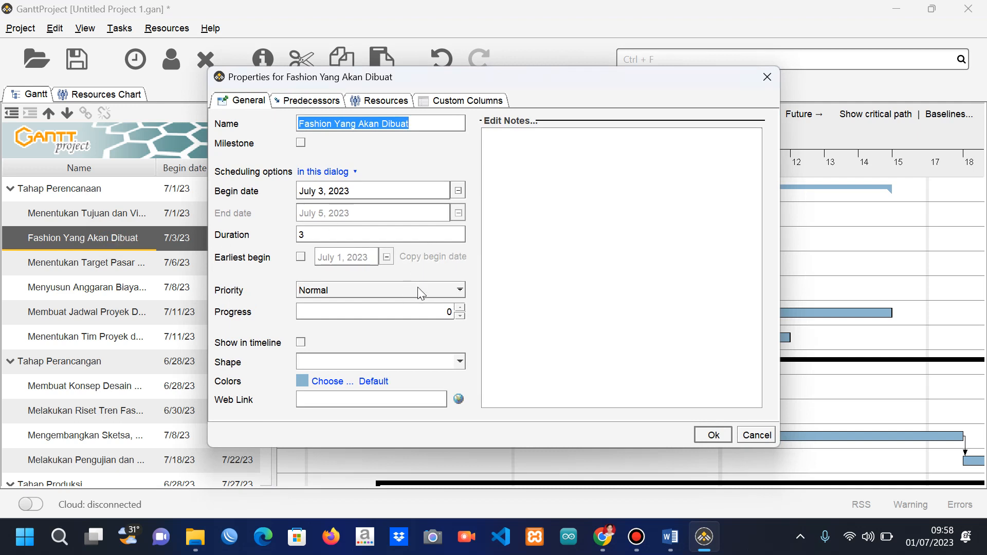
left_click(445, 312)
type("100")
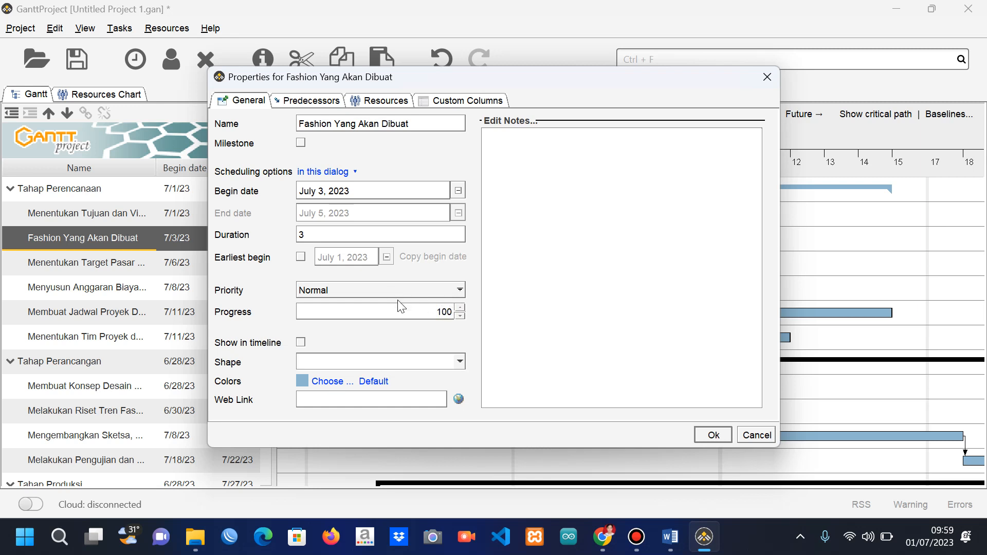
left_click(705, 440)
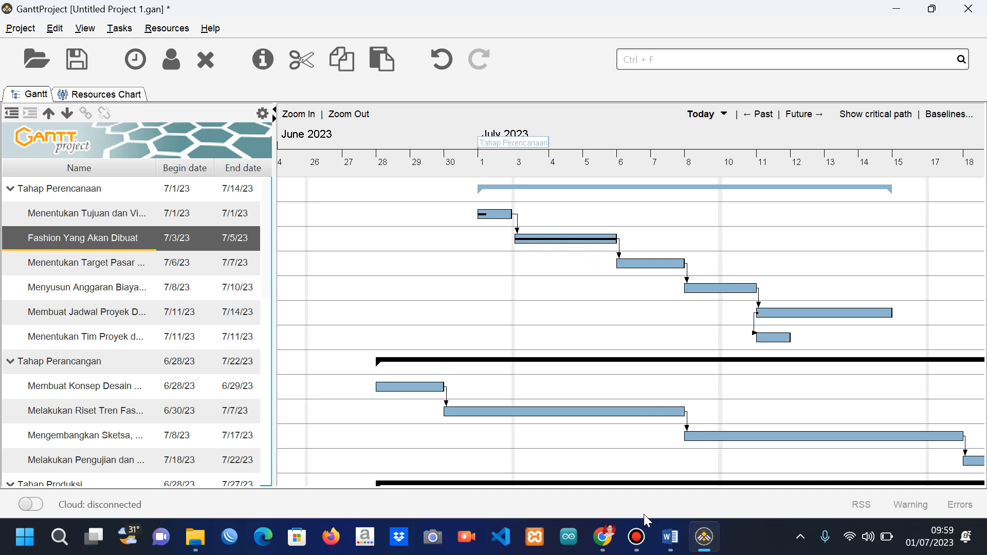
left_click(638, 537)
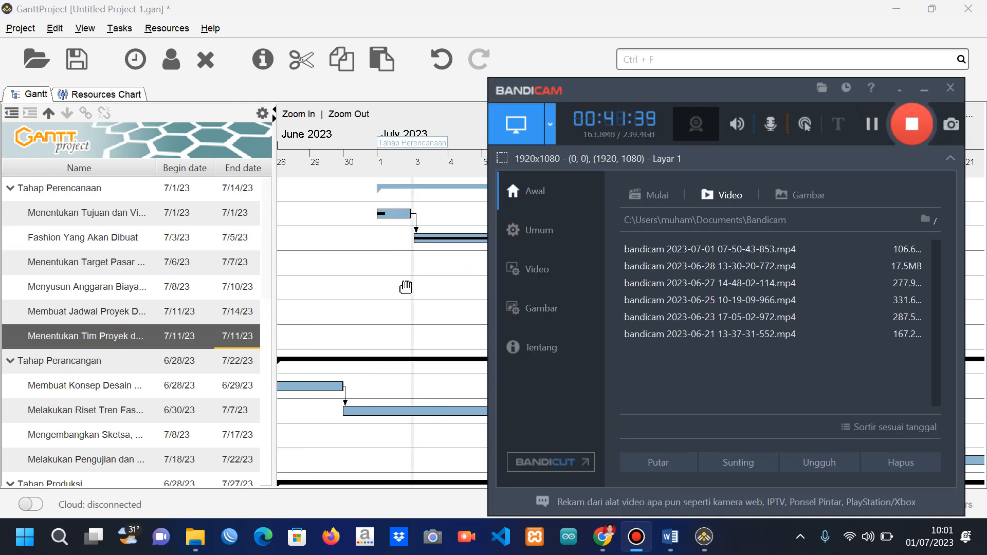
left_click(404, 285)
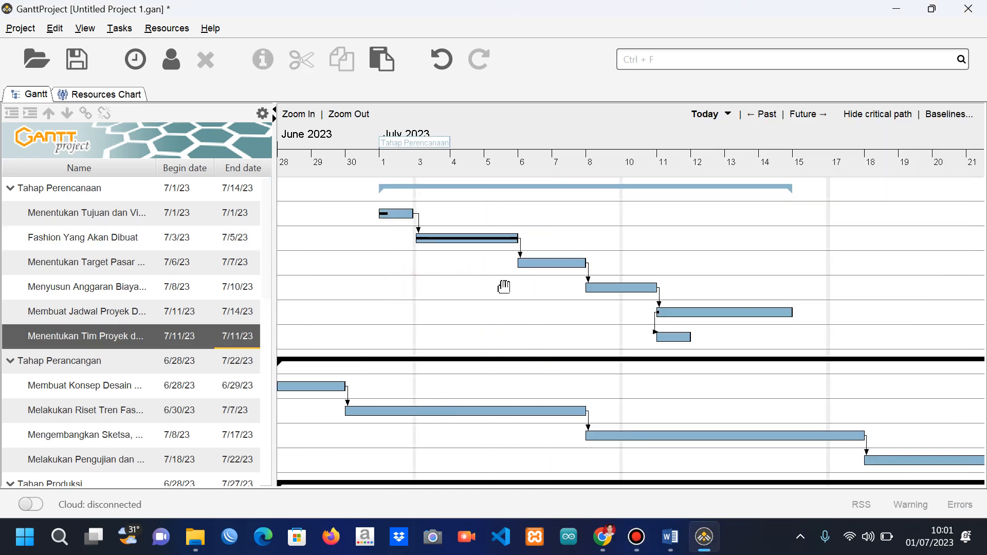
Give the Menentukan Tim Proyek dan Peran Masing-Masing Anggota Tim task bar a dense grid-patterned shape and a bright green color.
left_click(668, 340)
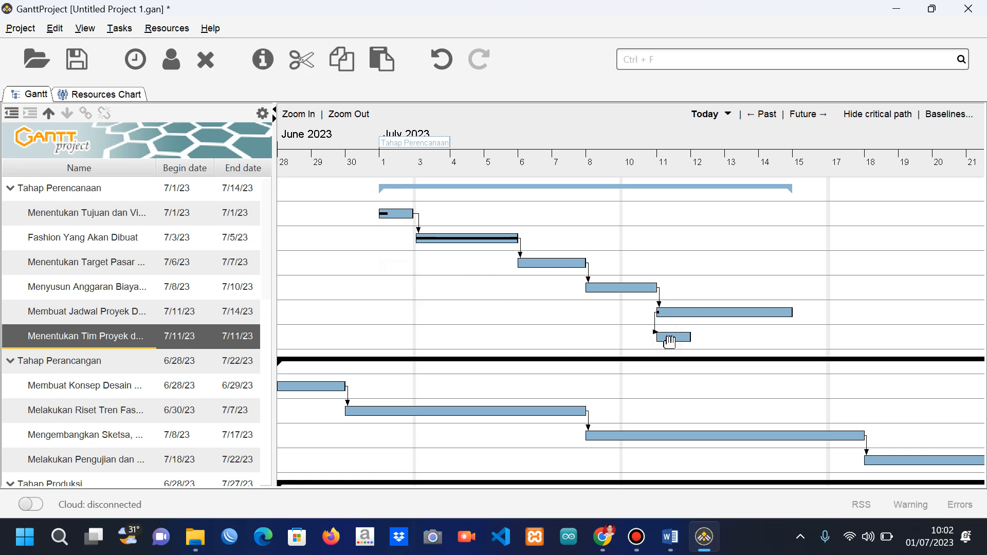
double_click(668, 340)
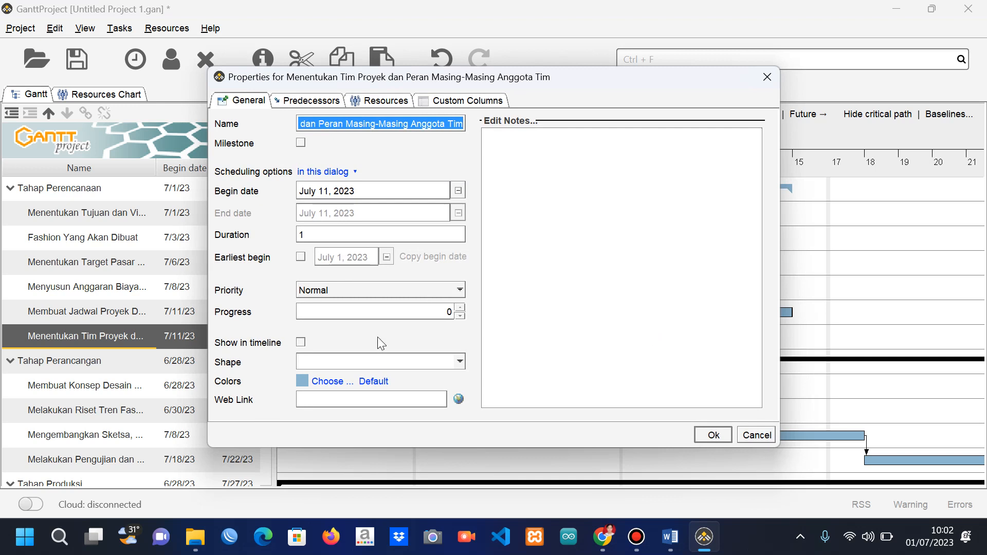
left_click(463, 366)
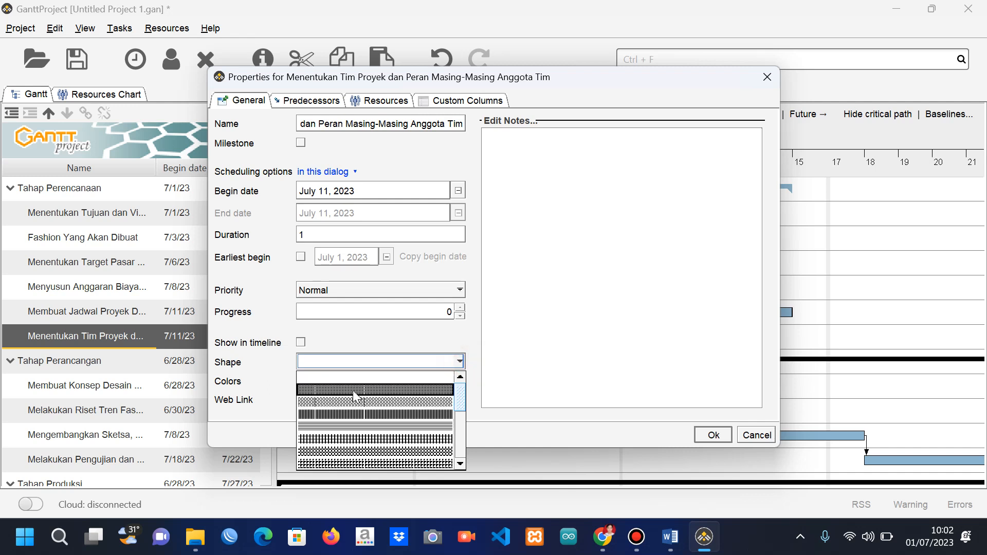
left_click(348, 453)
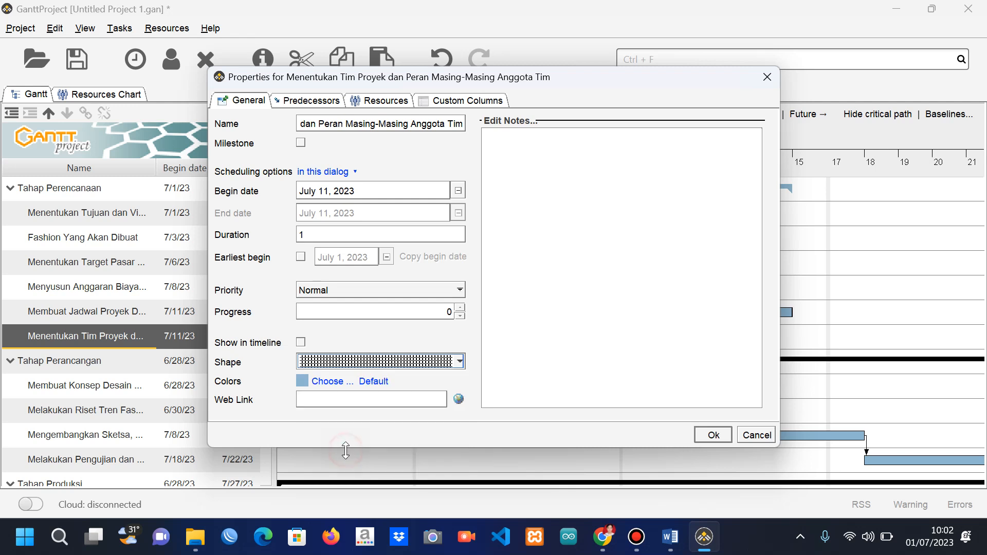
left_click(327, 381)
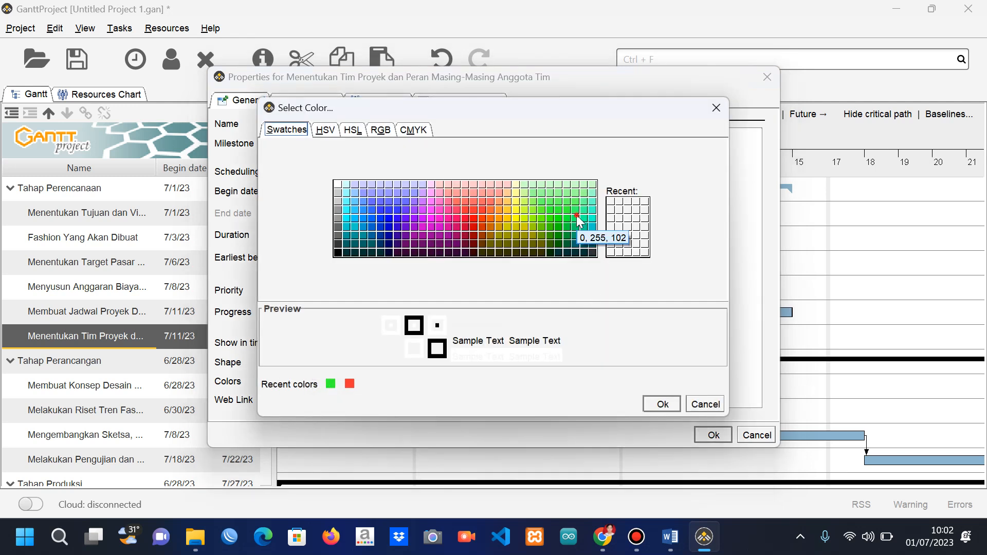
left_click(577, 216)
left_click(662, 404)
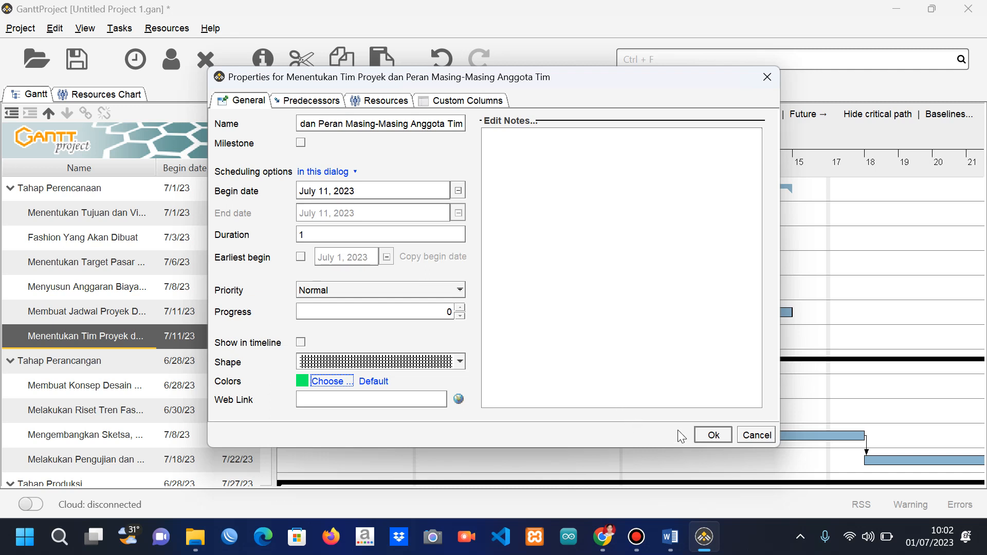
left_click(708, 437)
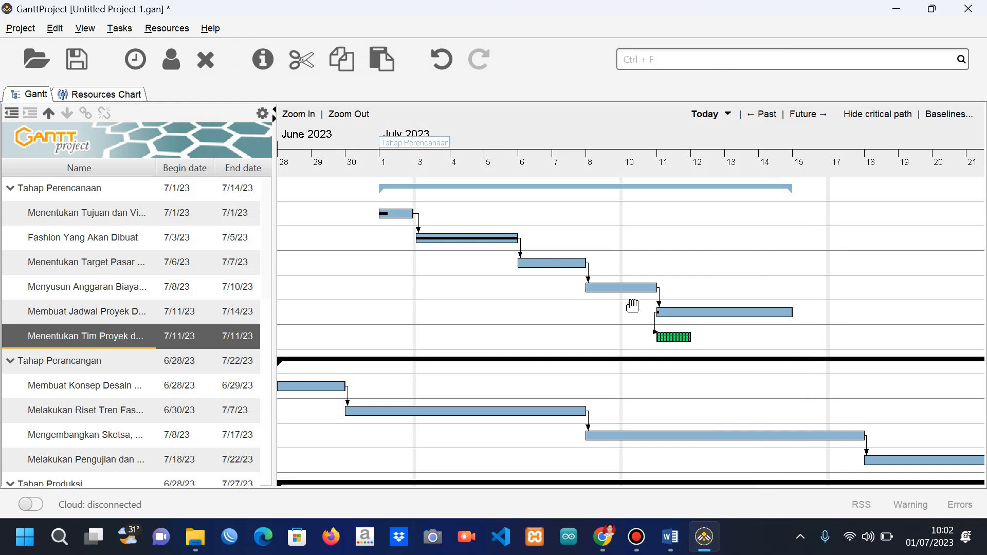
Set the progress of the Menentukan Target Pasar dan Segmen Yang Akan Dituju task to 40 and accept its properties.
left_click(537, 266)
double_click(536, 265)
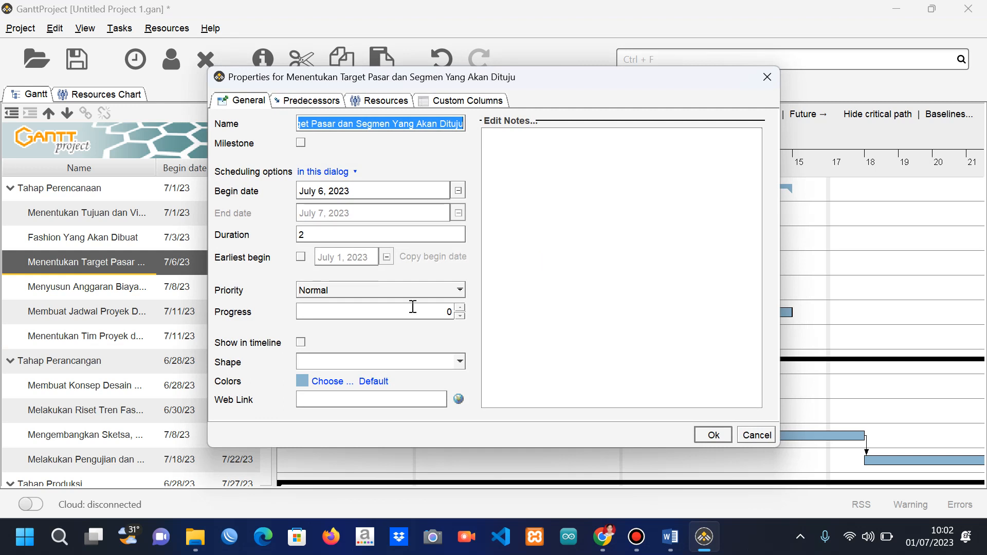
left_click(445, 312)
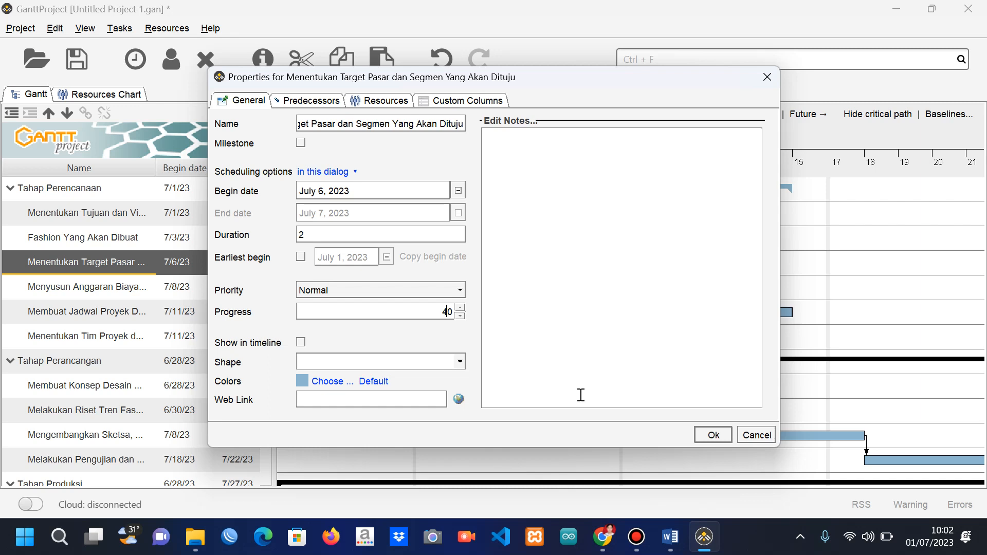
left_click(709, 435)
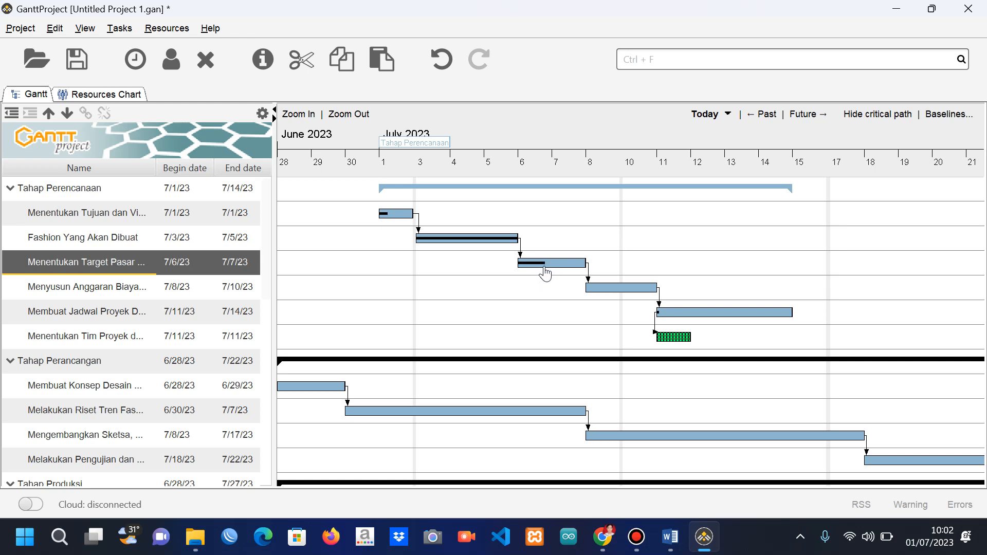
Set the progress of the Menyusun Anggaran Biaya dan Sumber Daya Yang Dibutuhkan task to 50 and accept its properties.
double_click(612, 290)
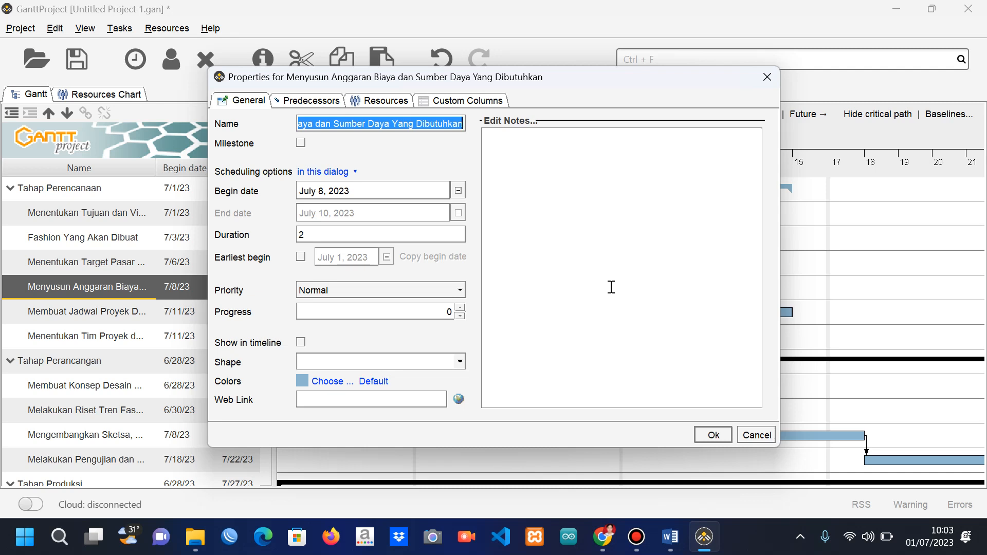
left_click(435, 312)
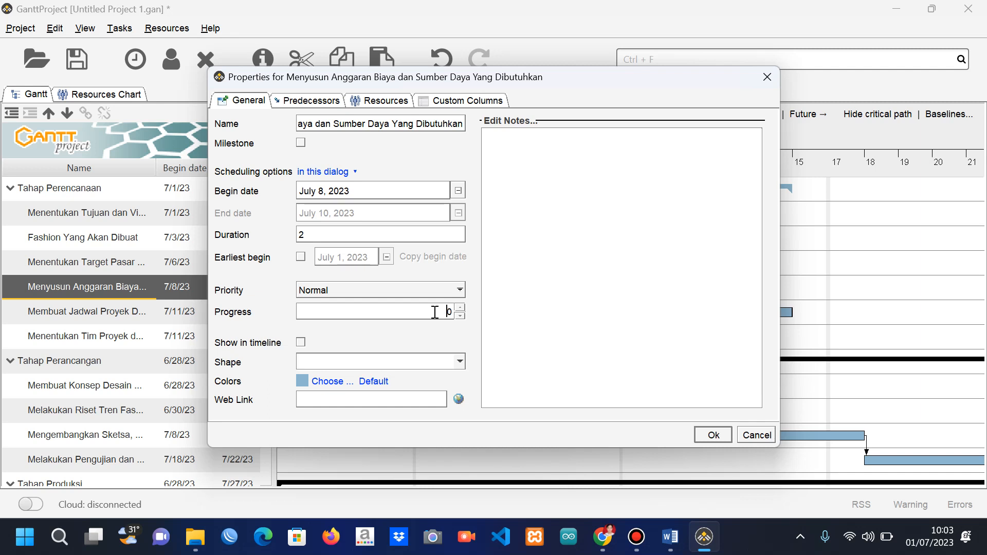
type("5")
left_click(712, 435)
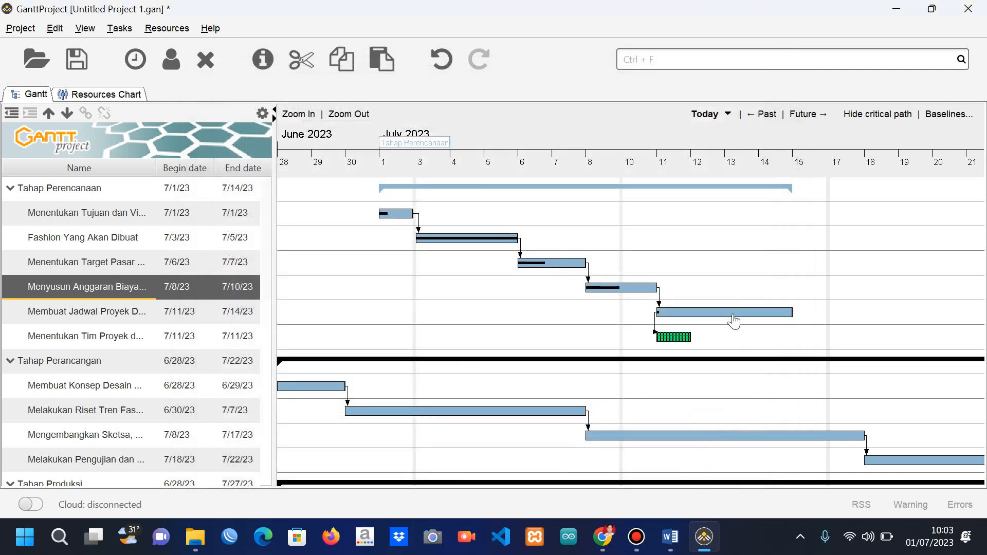
Set the progress of the Membuat Jadwal Proyek Dengan Mengidentifikasi Milestone Penting task to 100 and accept its properties.
double_click(732, 314)
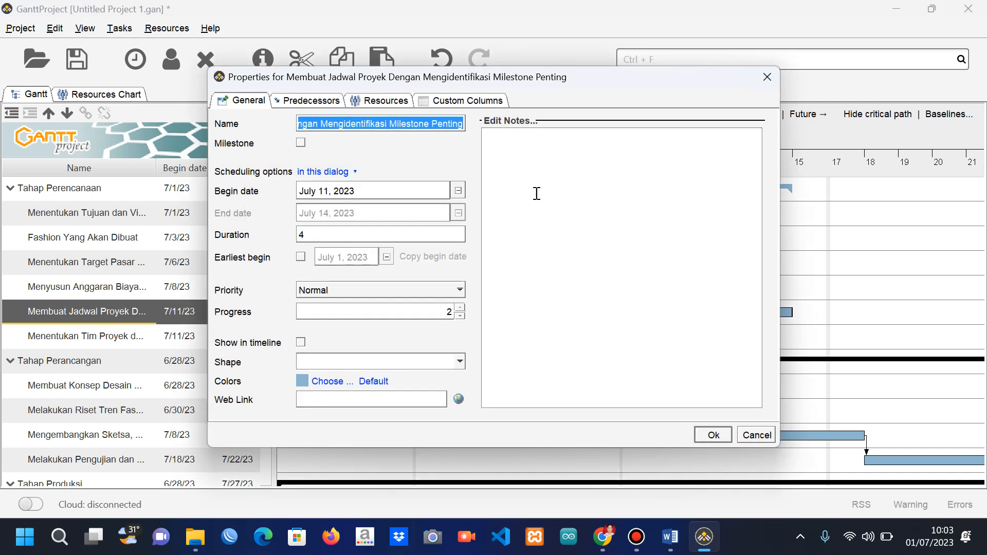
left_click(448, 311)
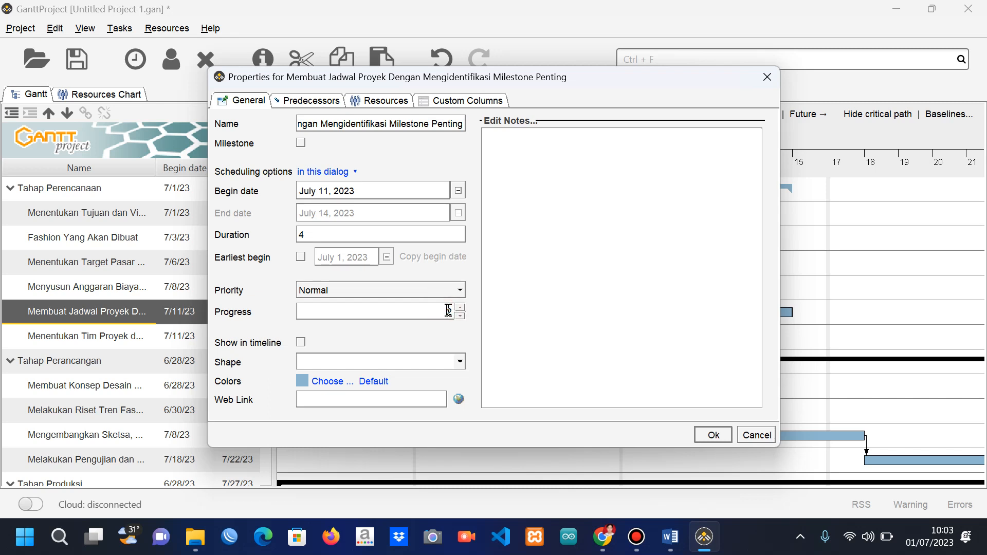
type("100")
left_click(714, 436)
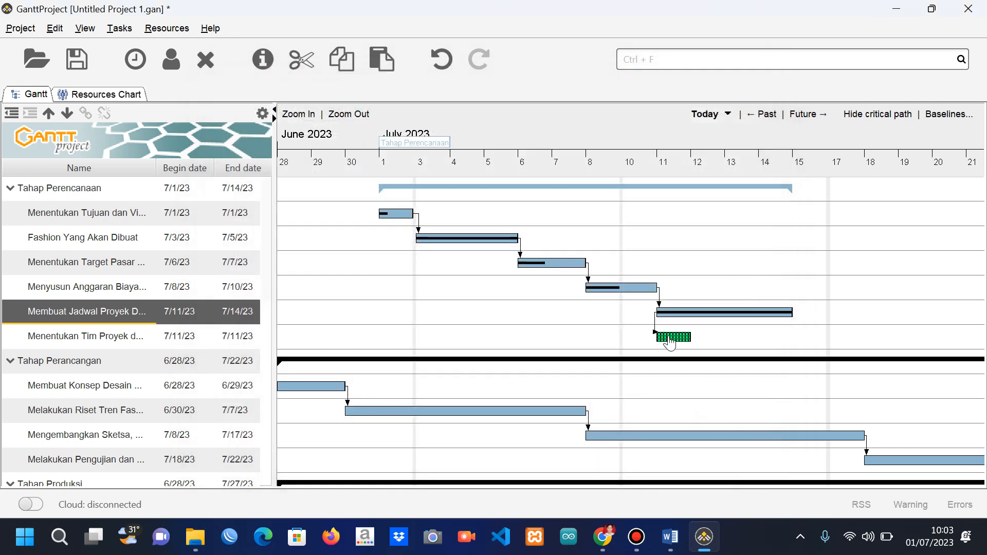
left_click(670, 337)
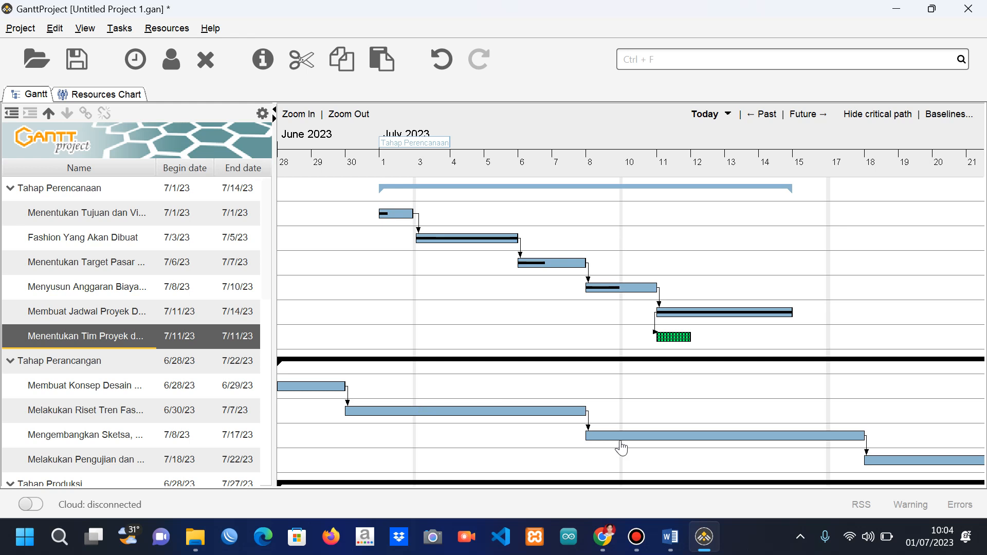
left_click(101, 358)
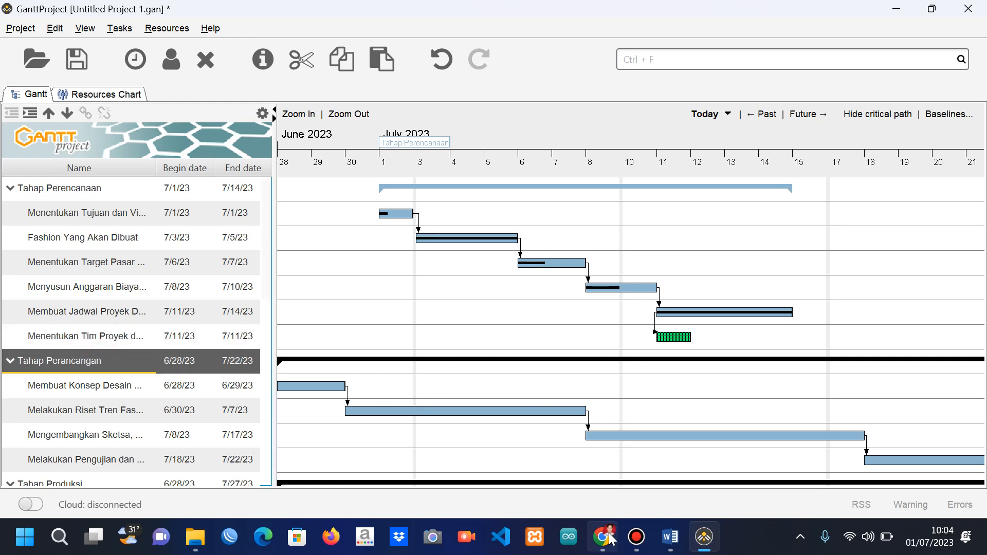
left_click(637, 536)
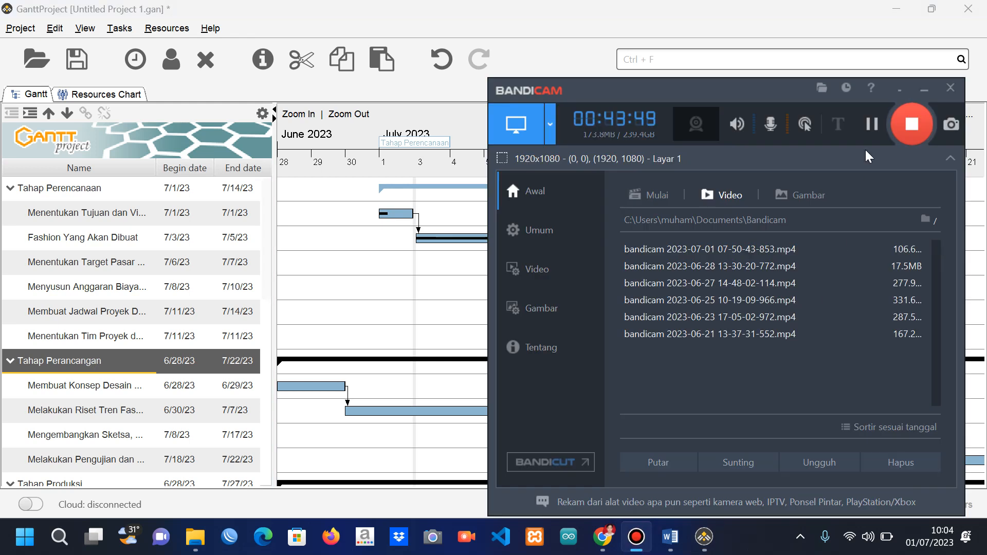
left_click(870, 128)
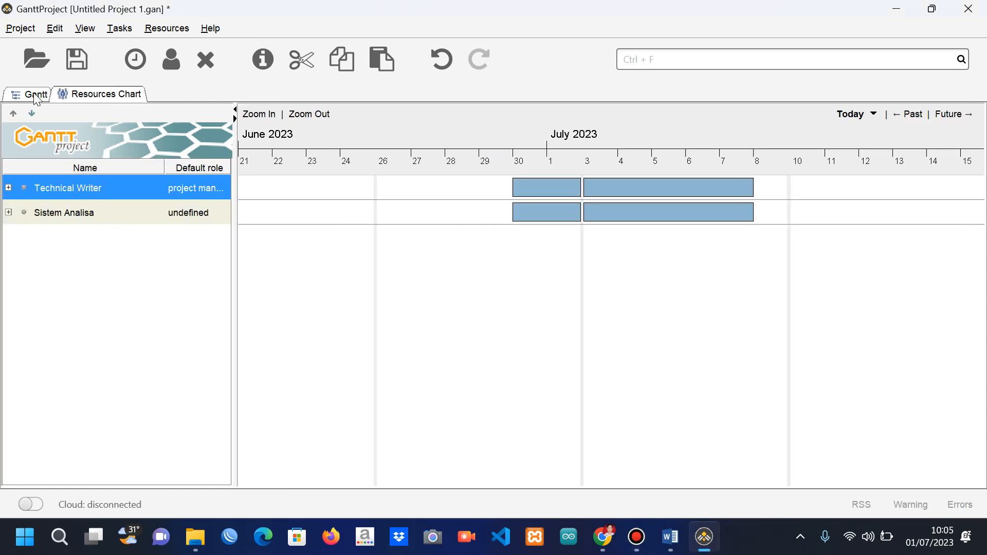
Show the resources chart and expand Technical Writer and Sistem Analisa to view the tasks assigned to each.
left_click(35, 96)
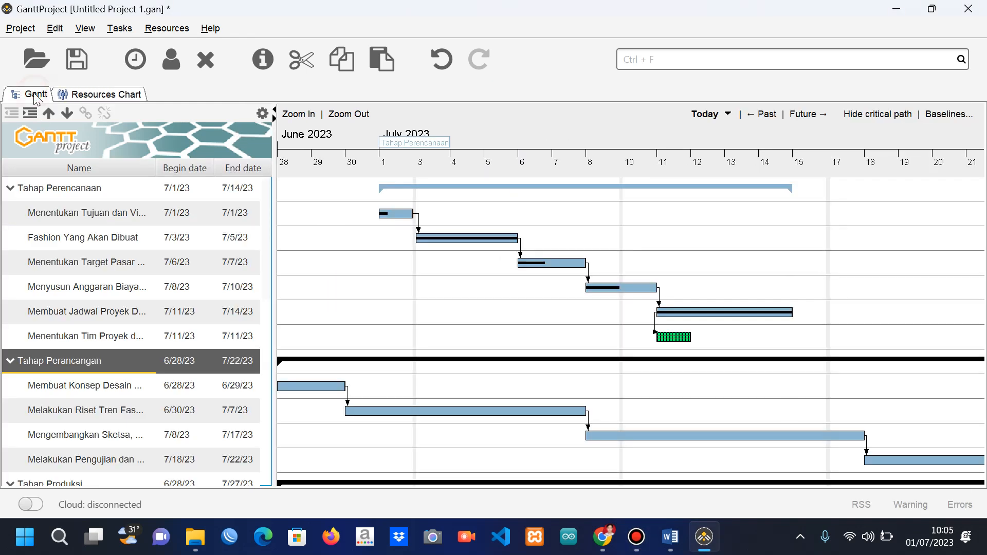
left_click(99, 98)
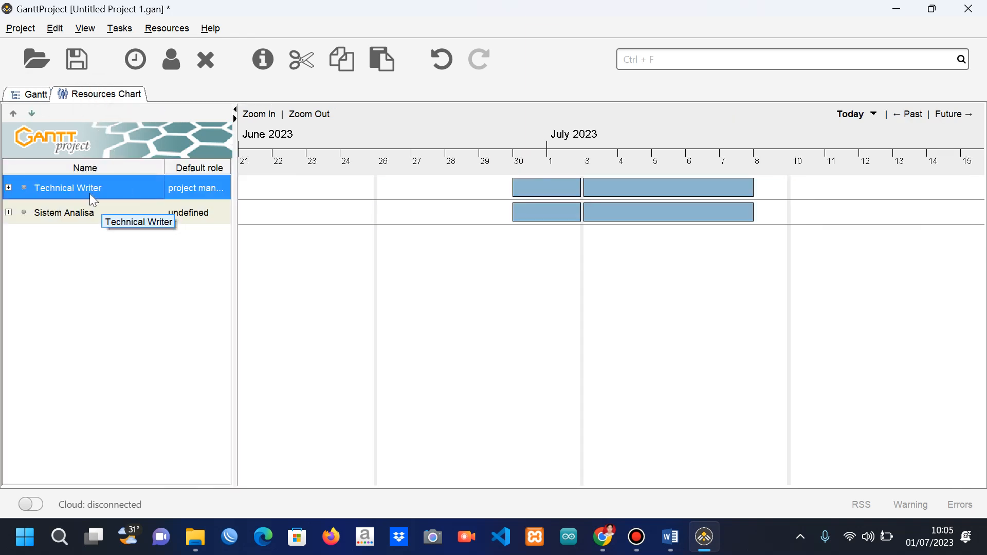
left_click(122, 271)
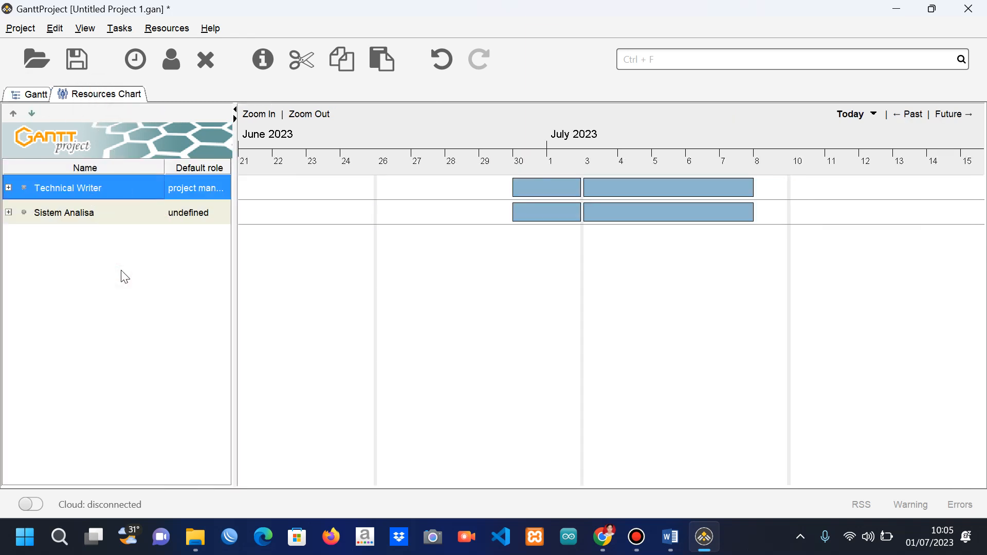
right_click(123, 277)
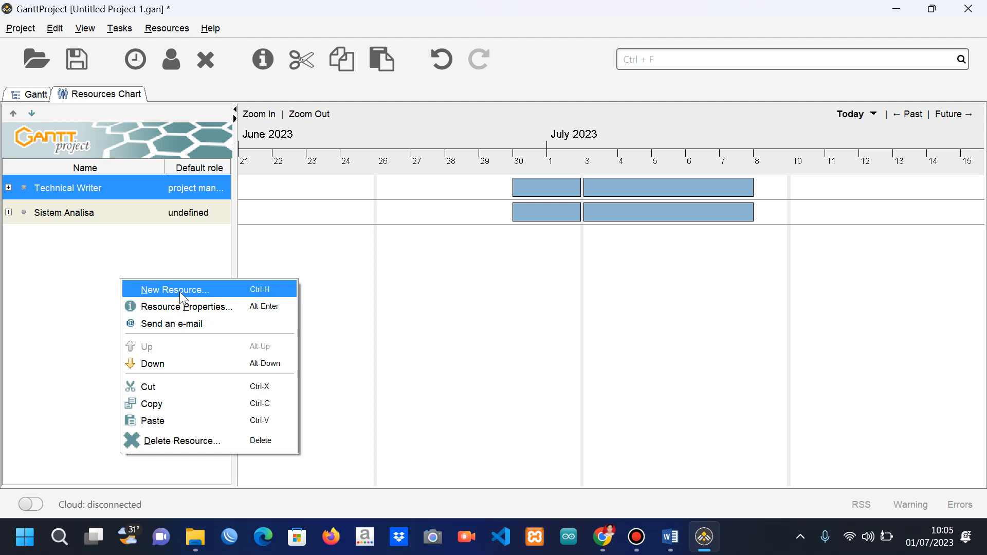
left_click(115, 260)
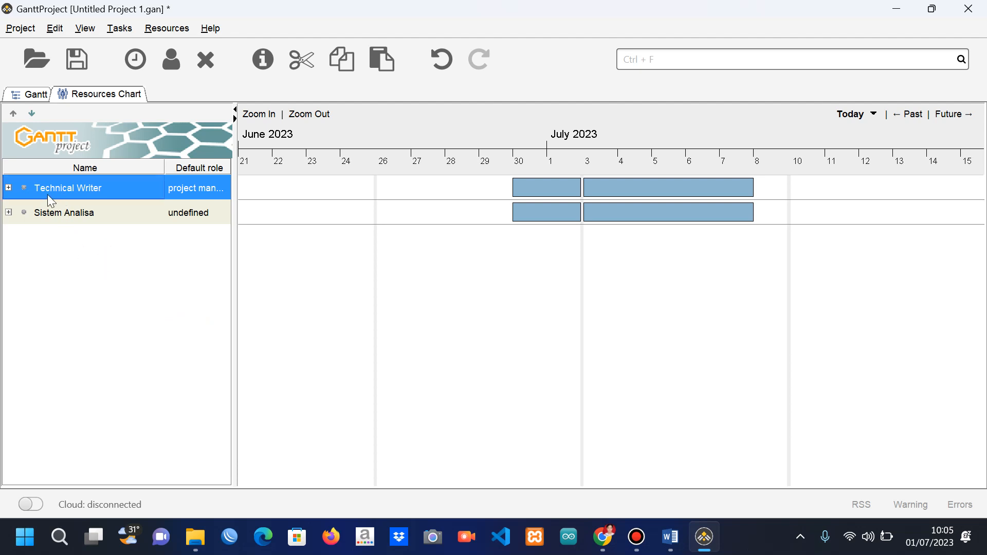
left_click(9, 189)
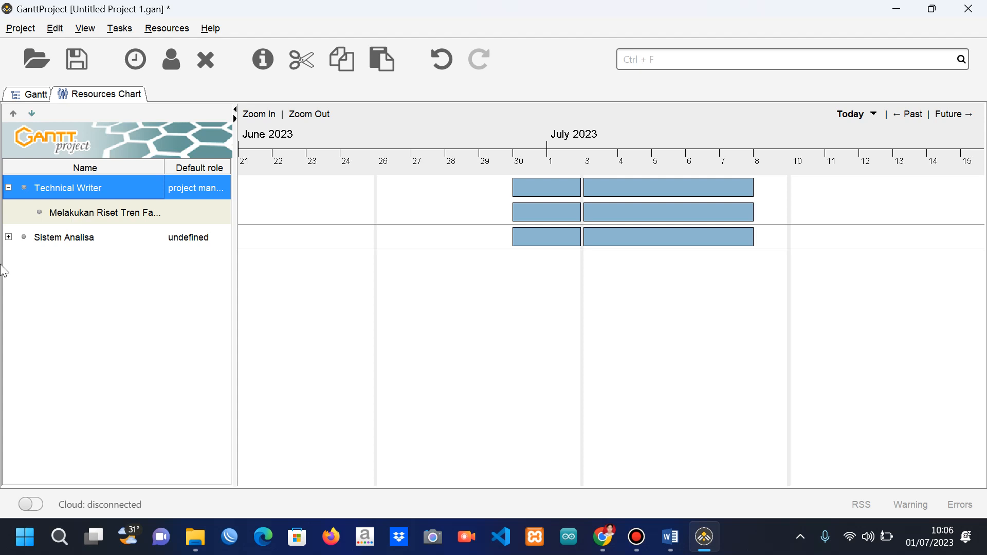
left_click(12, 237)
left_click(9, 238)
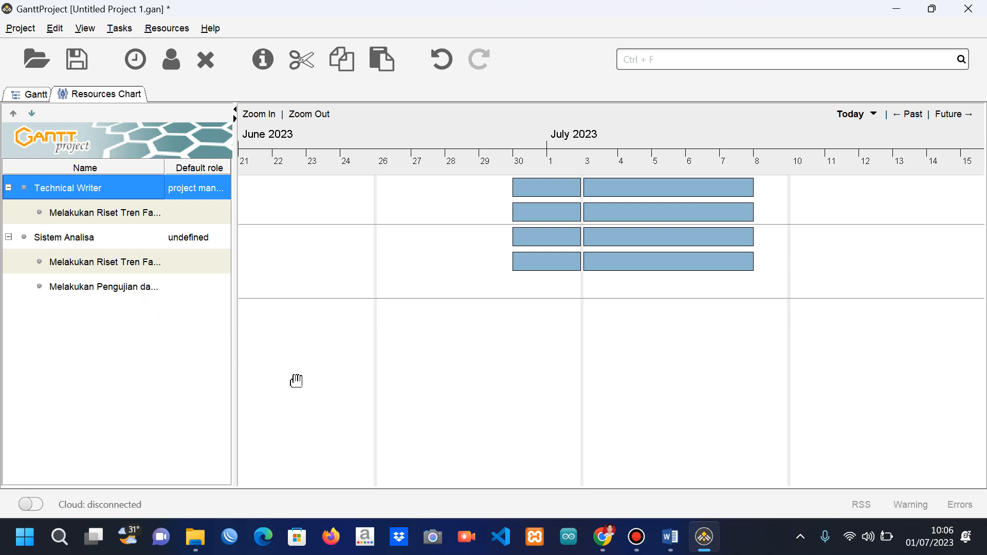
left_click(638, 538)
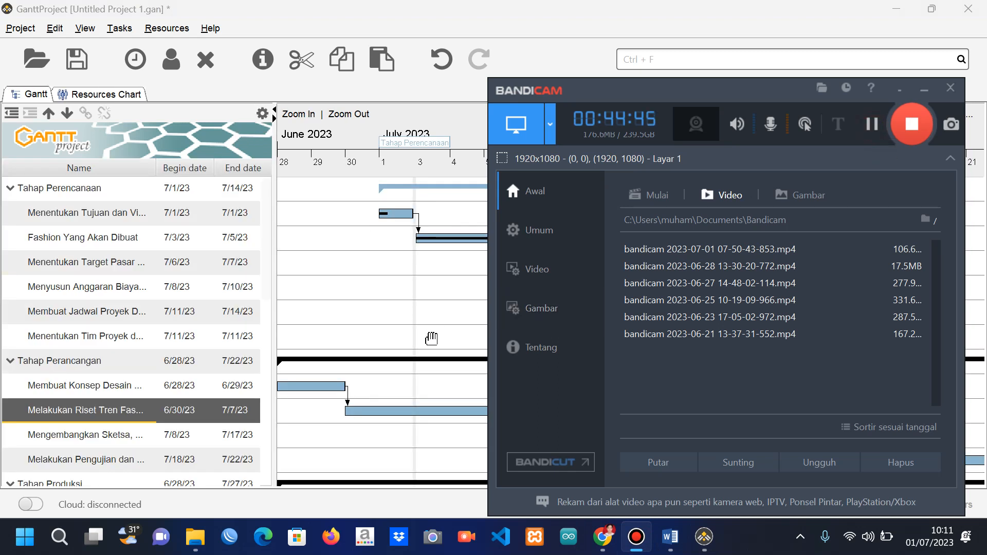
left_click(418, 337)
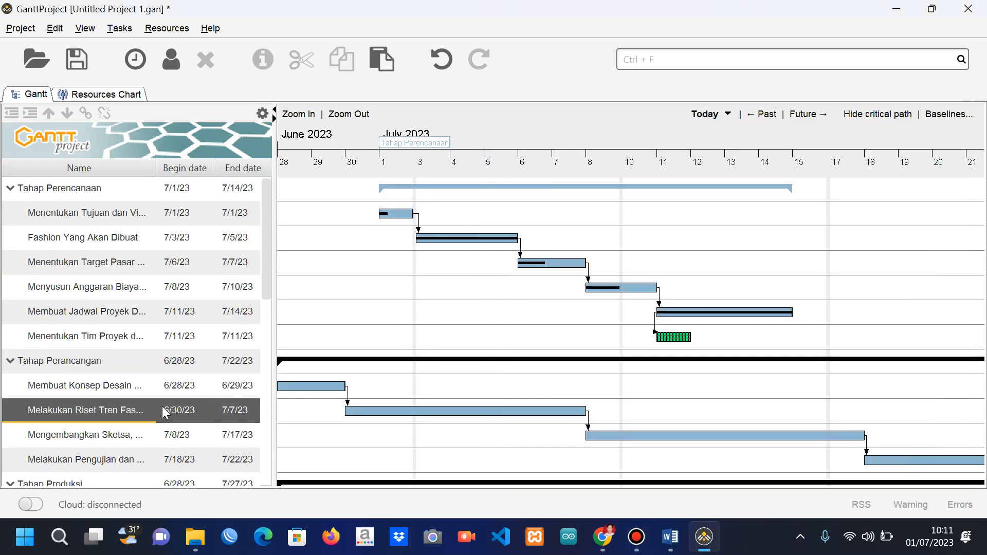
Check the assigned resources and calculated cost of the Melakukan Riset Tren Fashion Terkini task, keeping the calculated cost option.
double_click(74, 411)
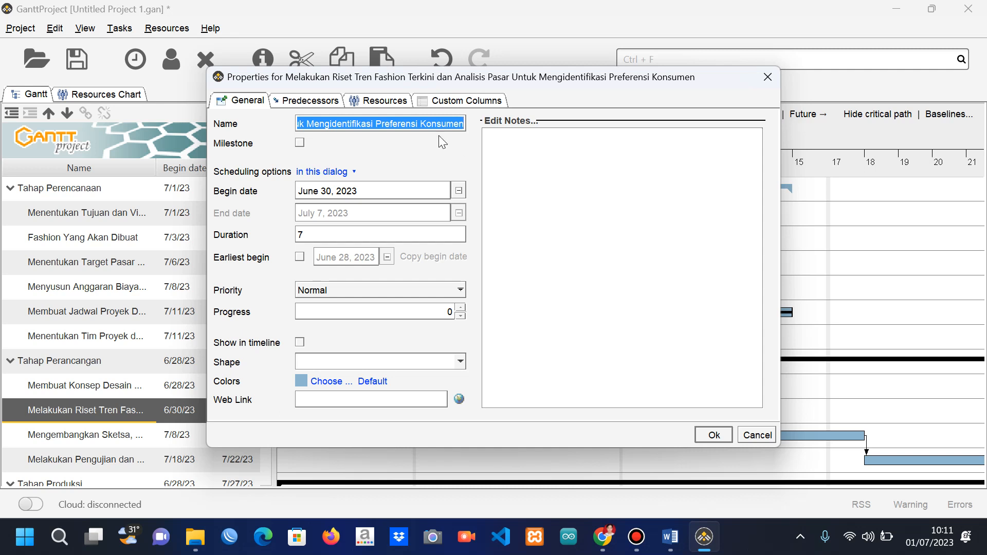
left_click(394, 105)
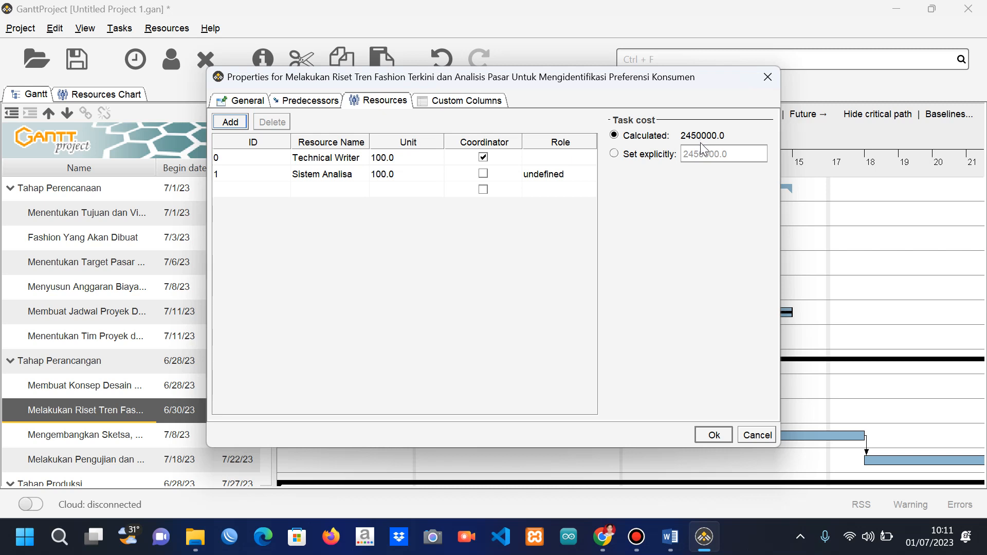
left_click(680, 136)
left_click(709, 431)
left_click(636, 537)
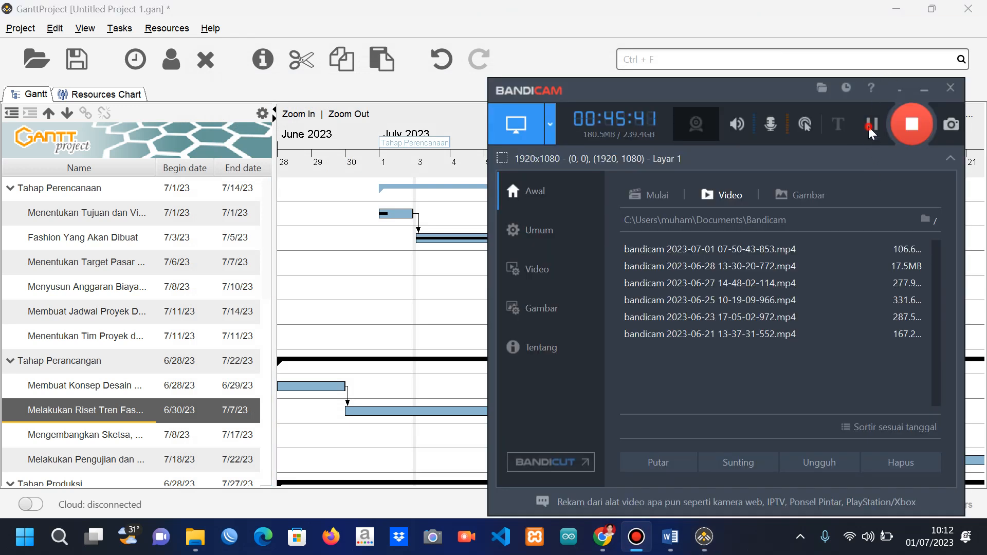
left_click(364, 213)
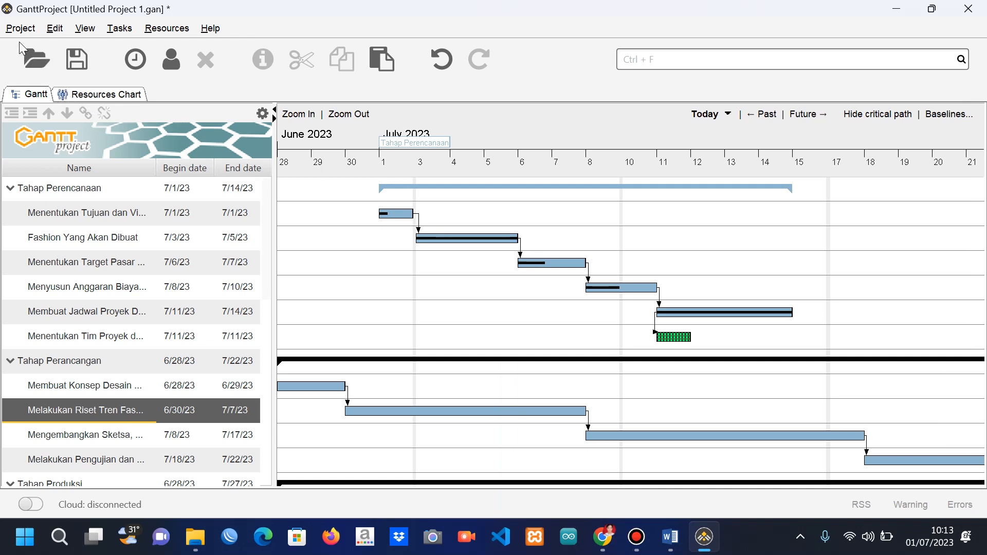
Open the project's PERT chart and look through its task network down to the Tahap Evaluasi phase.
left_click(85, 29)
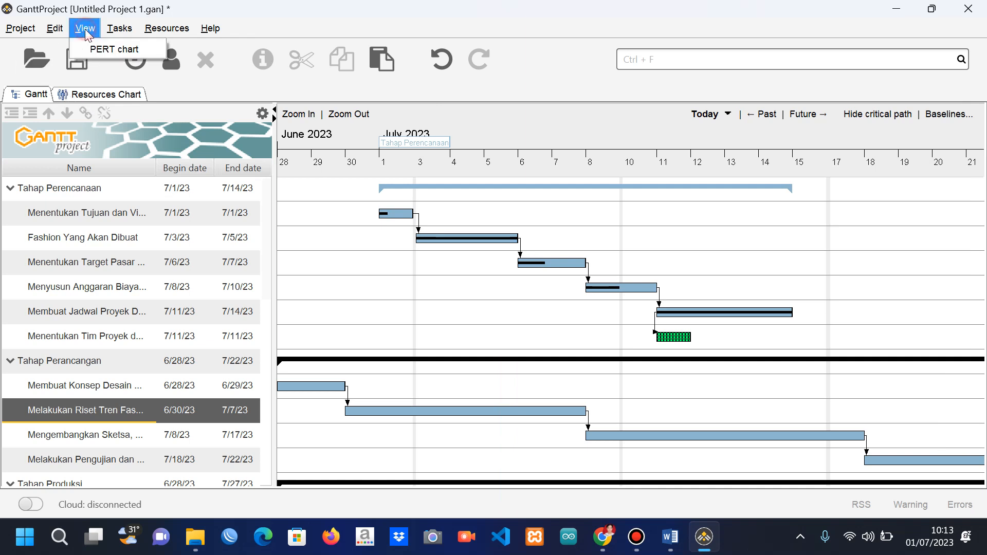
left_click(128, 53)
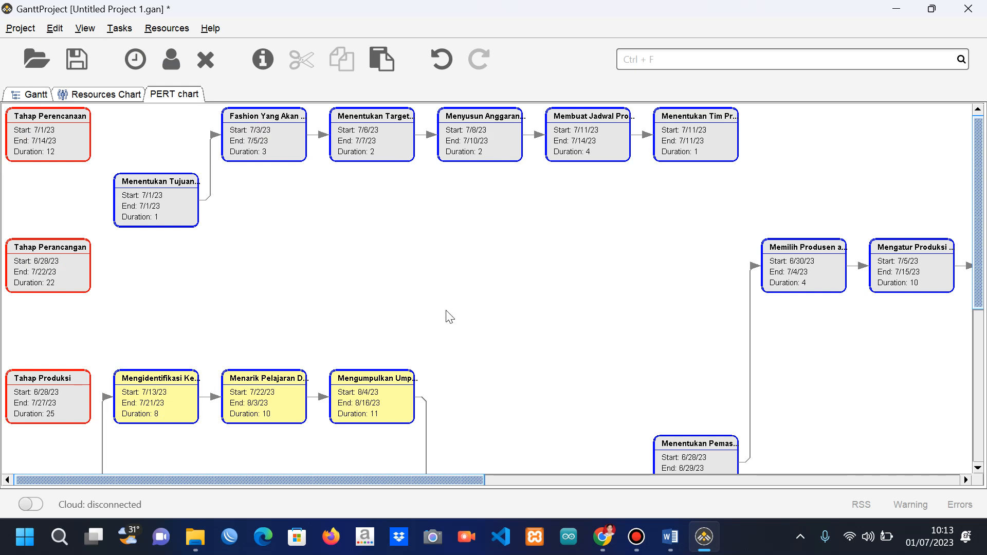
mouse_move(980, 180)
left_mouse_down()
mouse_move(983, 277)
mouse_move(976, 195)
left_mouse_up()
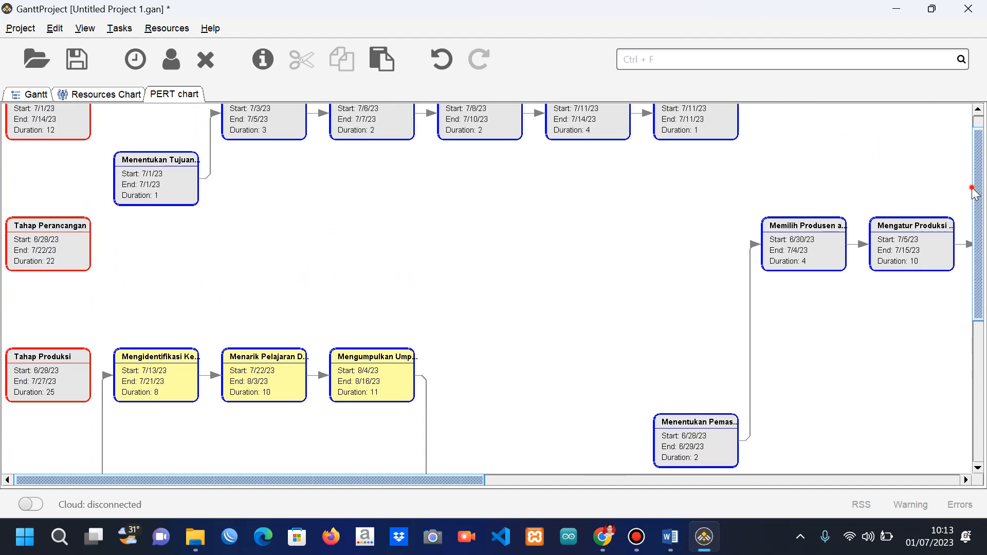
left_click(643, 548)
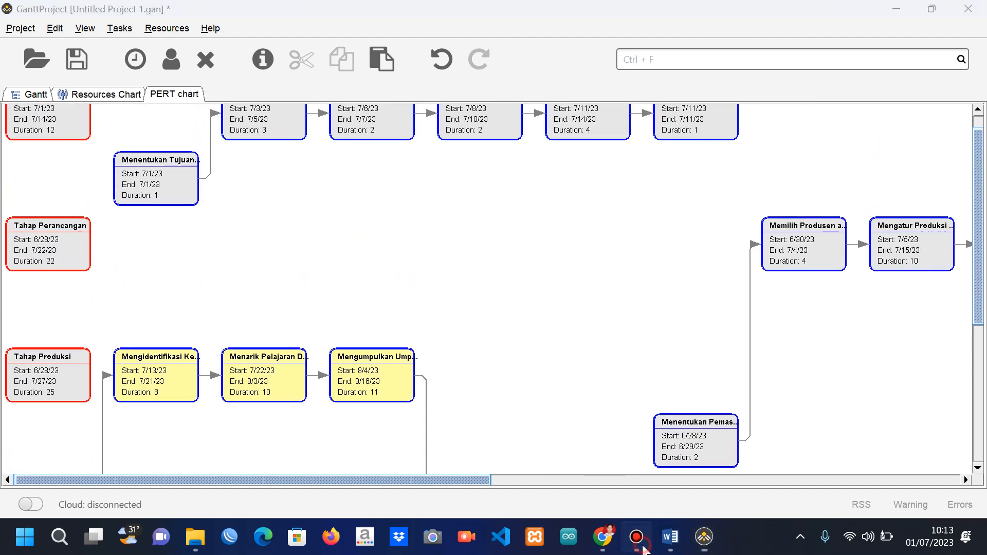
left_click(878, 129)
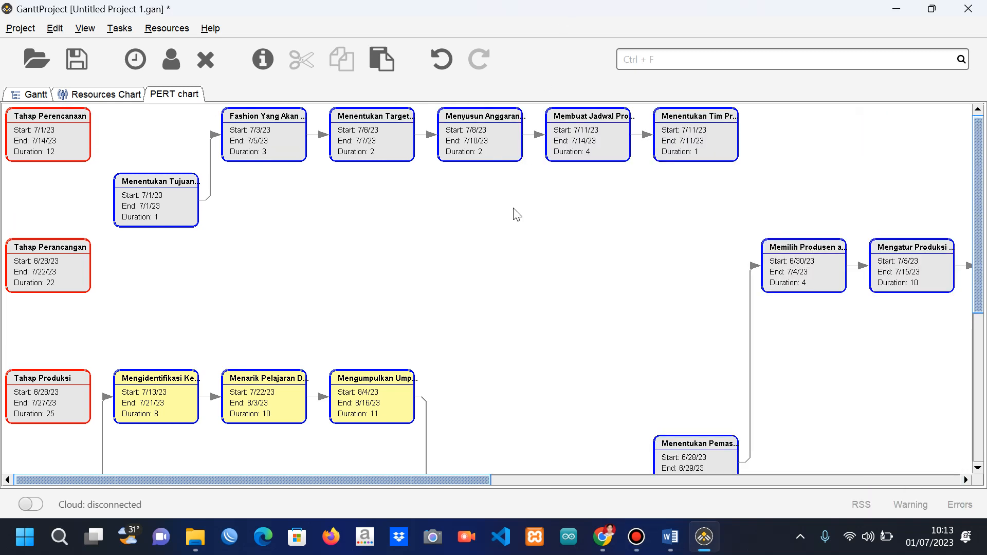
left_click(982, 164)
mouse_move(980, 129)
left_mouse_down()
mouse_move(981, 312)
mouse_move(981, 113)
left_mouse_up()
left_click_drag(982, 149, 985, 301)
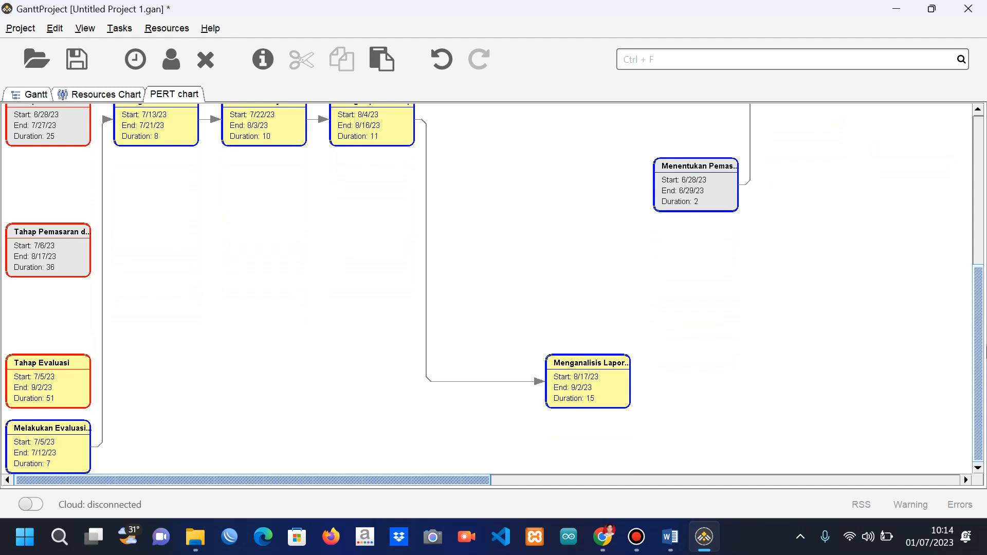
Move the Tahap Evaluasi node in the PERT chart up to just below the Tahap Pemasaran node.
left_click(636, 537)
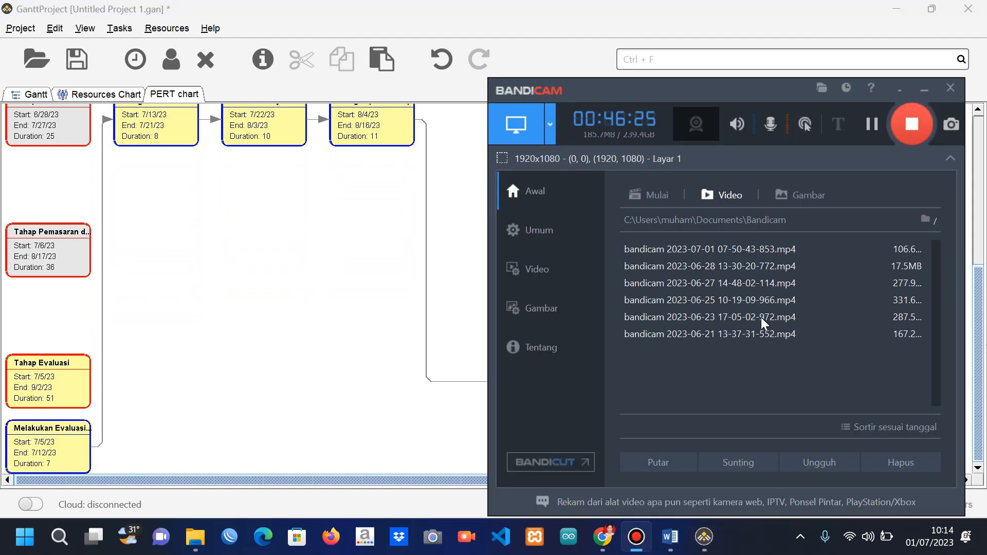
left_click(273, 247)
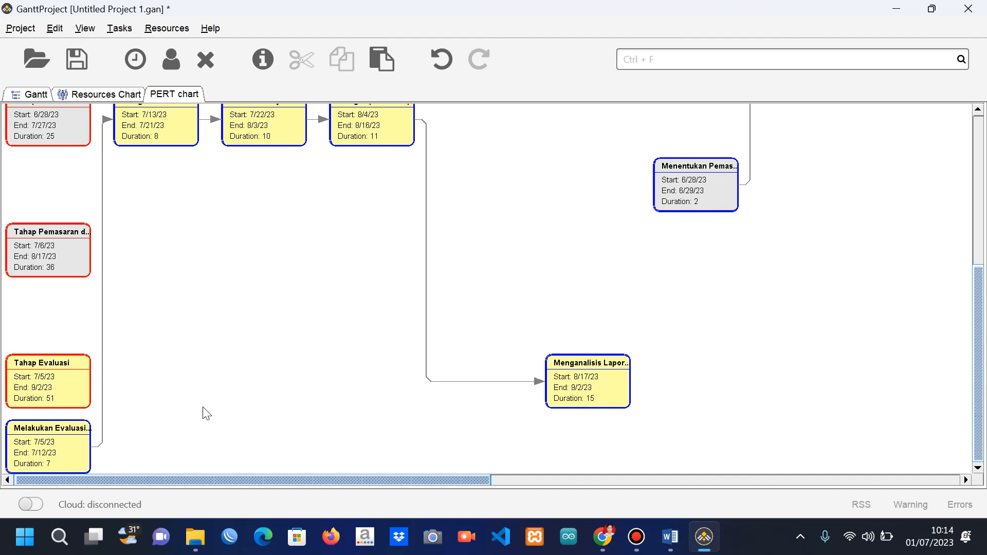
mouse_move(14, 360)
left_mouse_down()
mouse_move(70, 363)
mouse_move(11, 352)
left_mouse_up()
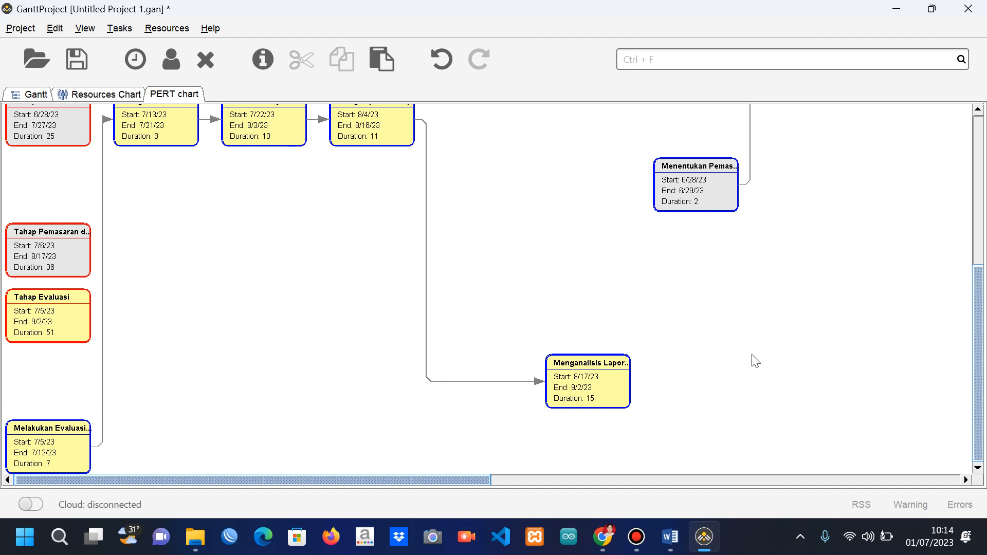
Review the whole PERT chart, then compare it with the resources chart and the Gantt chart, ending on the Gantt chart.
left_click_drag(981, 383, 977, 139)
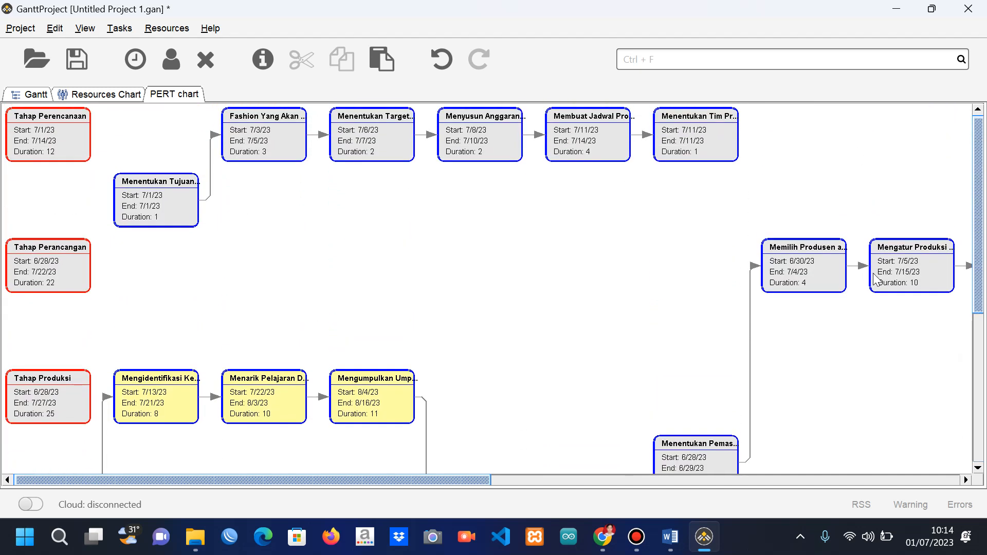
left_click_drag(983, 301, 983, 446)
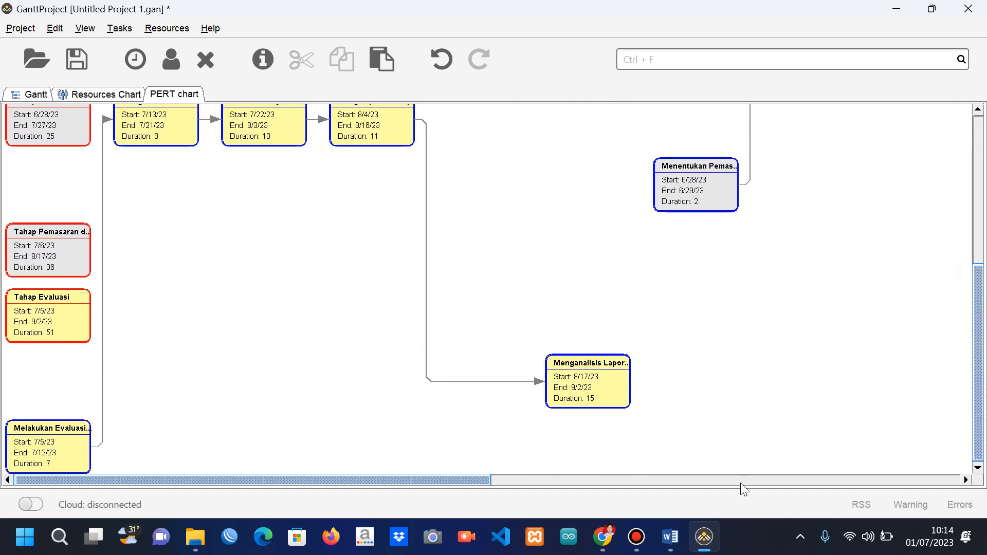
left_click(639, 544)
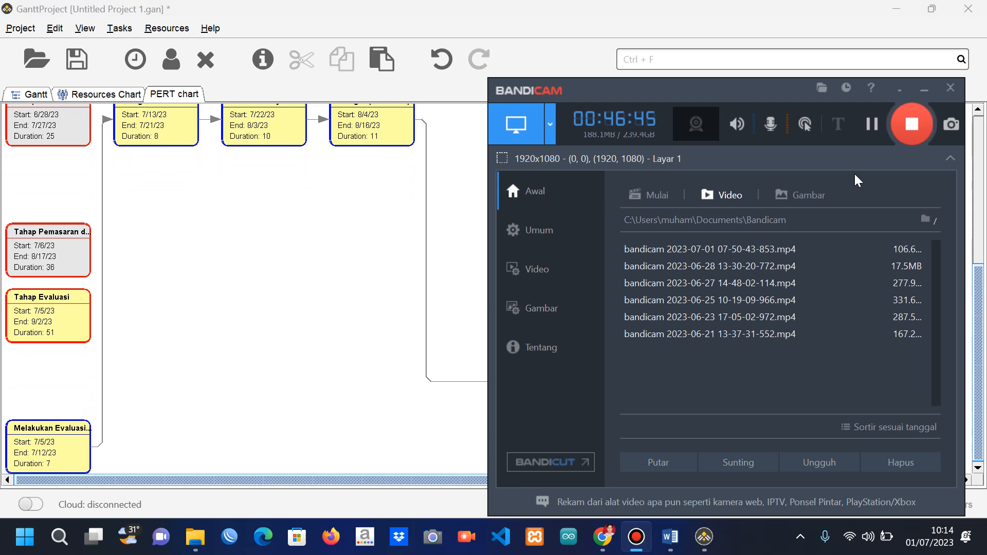
left_click(349, 282)
left_click_drag(979, 367, 985, 208)
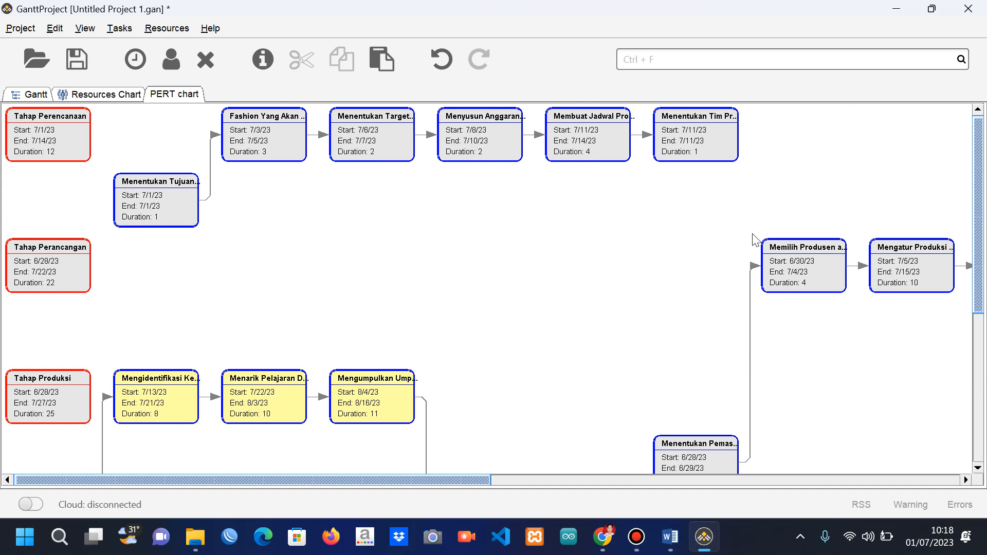
left_click(105, 96)
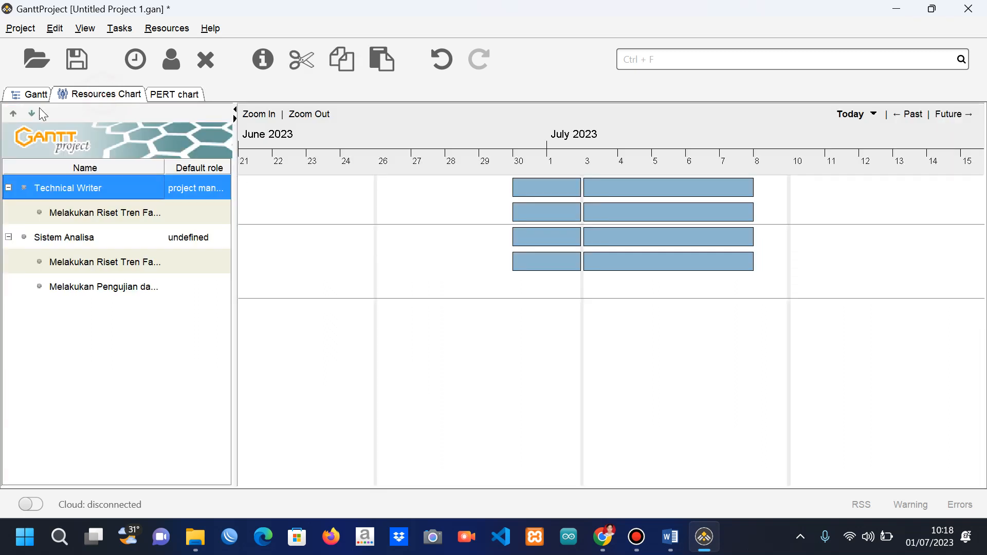
left_click(27, 96)
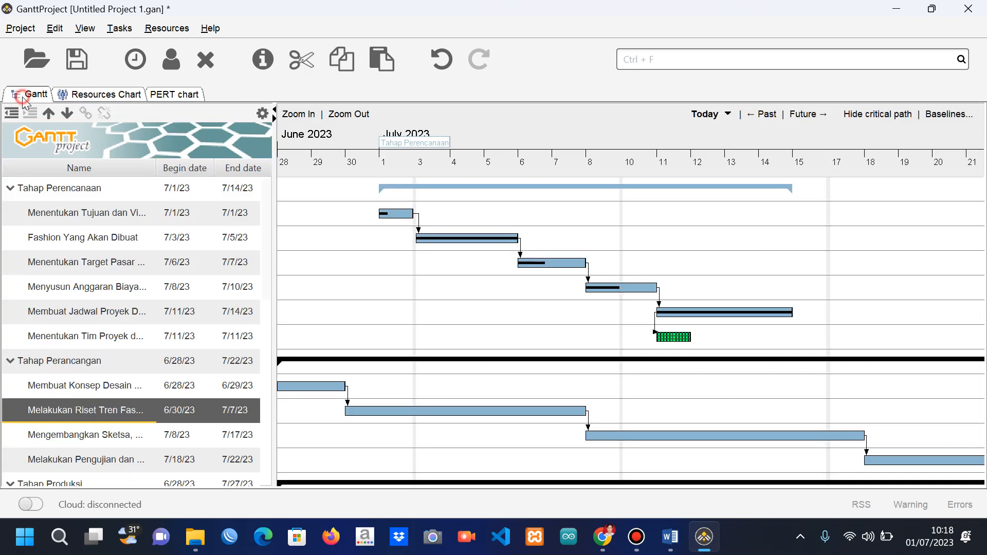
left_click(102, 93)
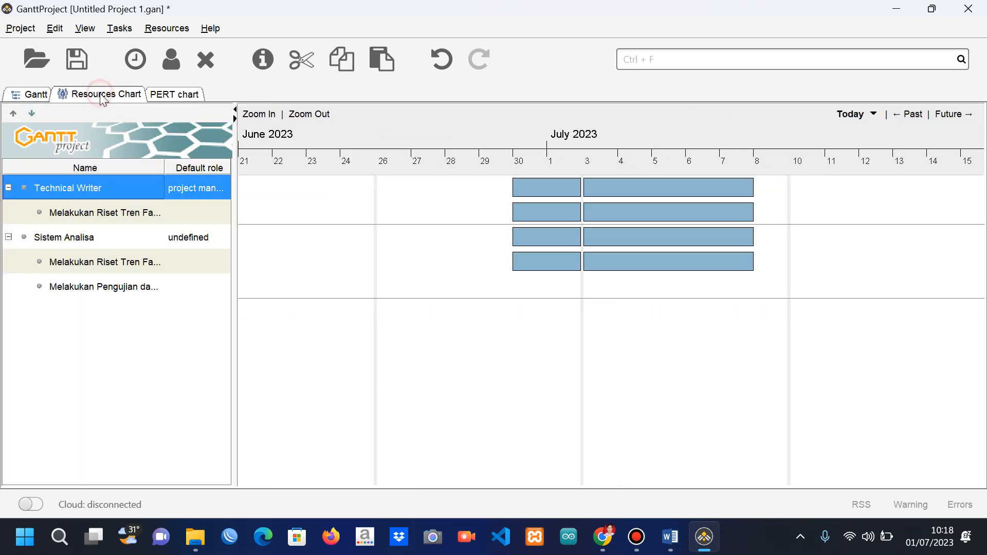
left_click(171, 96)
left_click(92, 95)
left_click(25, 96)
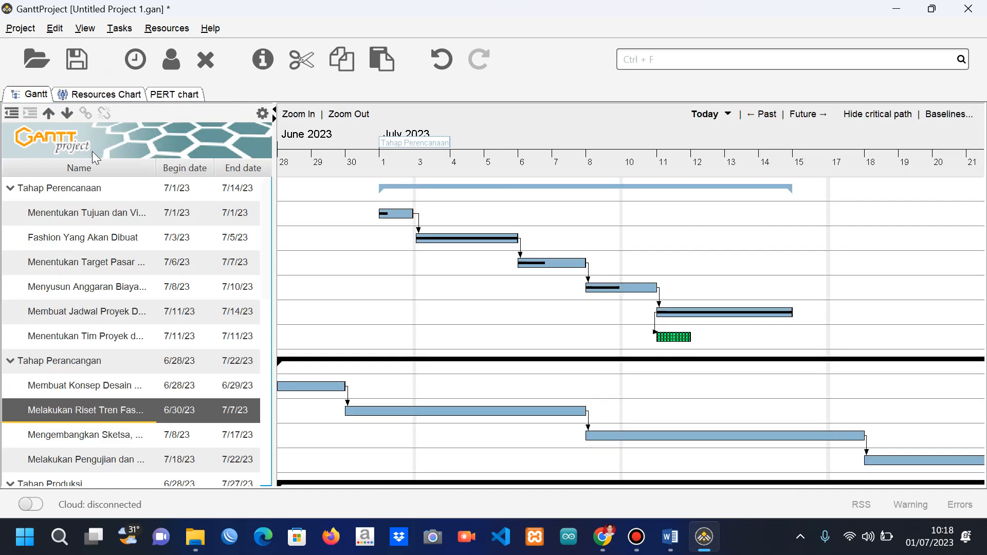